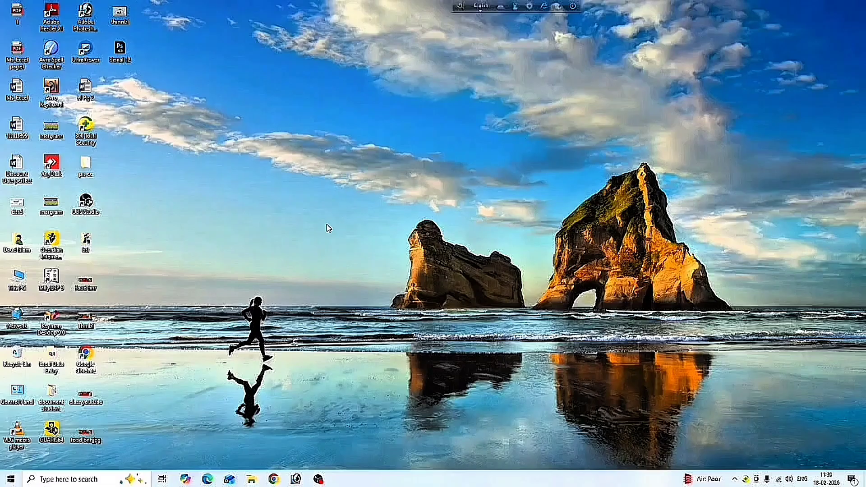
Switch to Adobe Photoshop and start a new document with its width and height measured in inches.
left_click(295, 480)
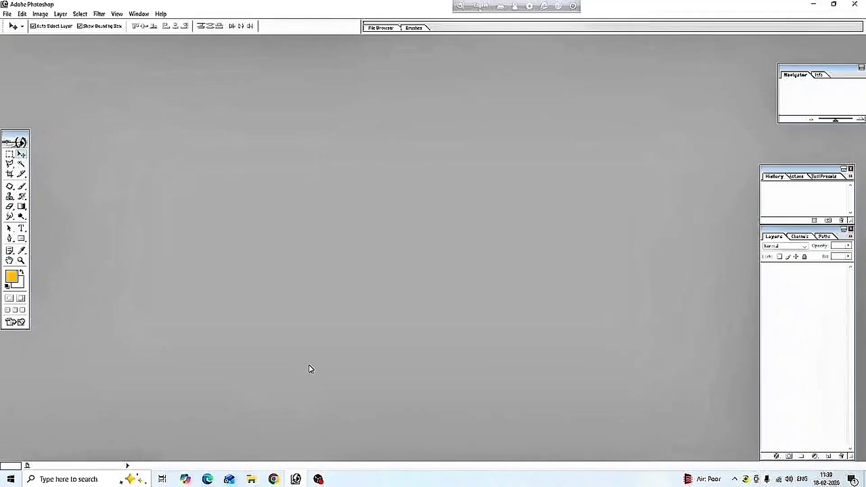
left_click(7, 14)
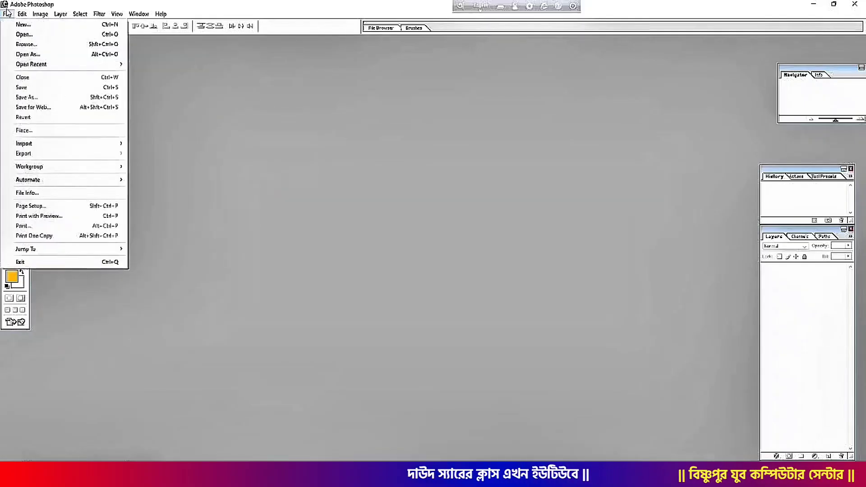
left_click(20, 25)
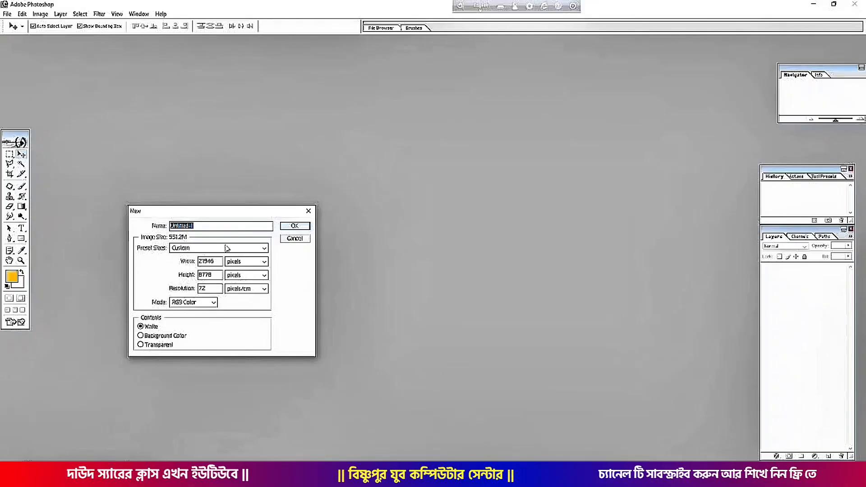
left_click(246, 263)
left_click(234, 278)
left_click(264, 275)
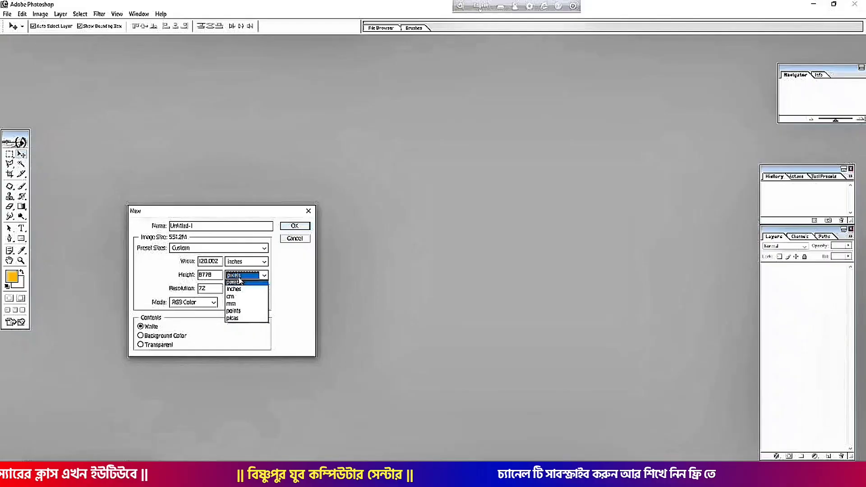
left_click(234, 292)
Create the new document at 120 inches wide and 48 inches high and maximize its window.
double_click(209, 261)
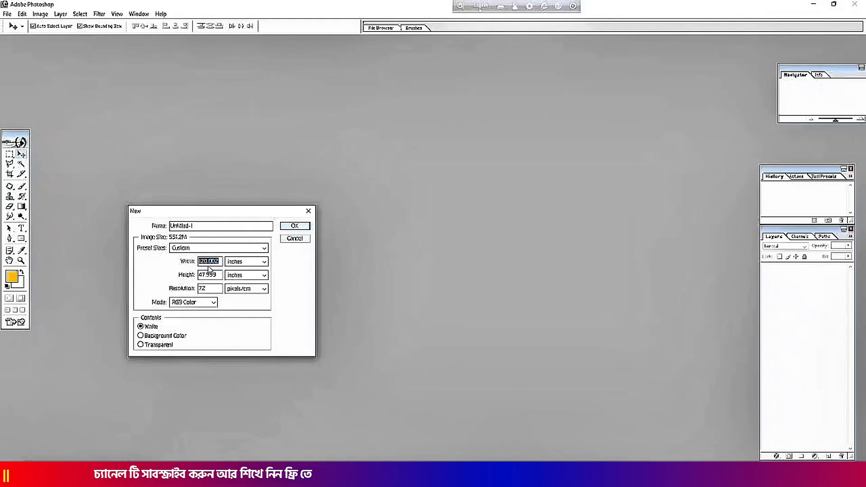
type("120")
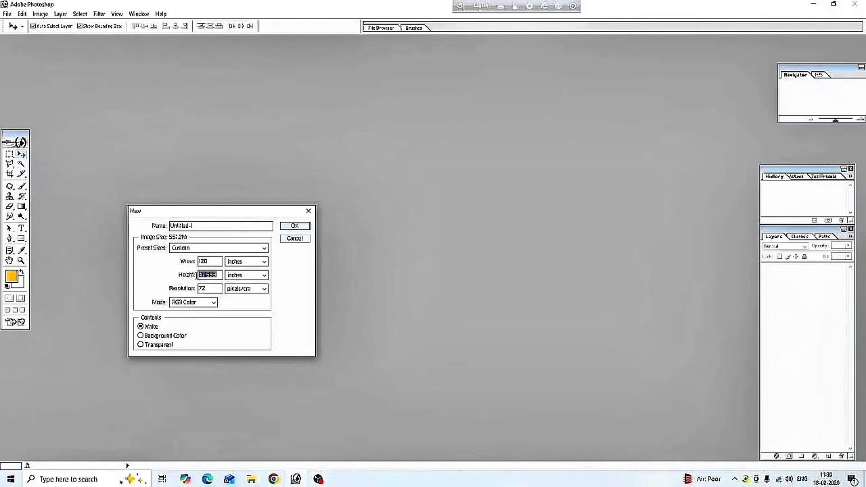
type("48")
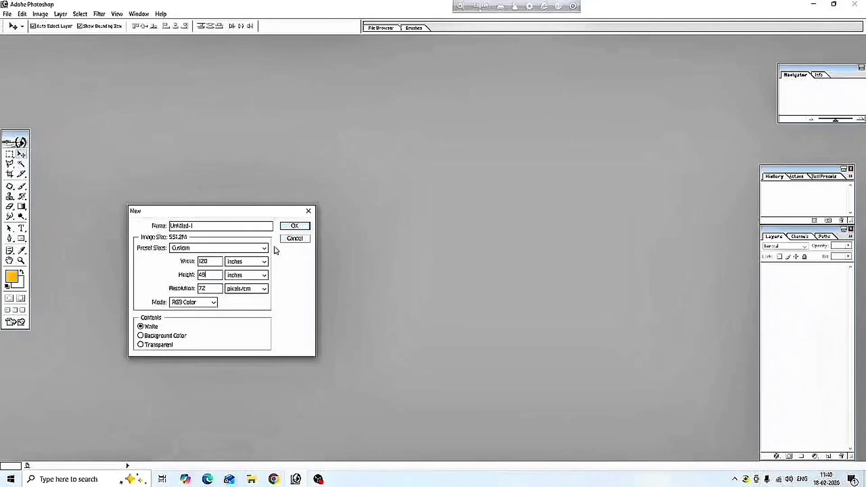
left_click(290, 226)
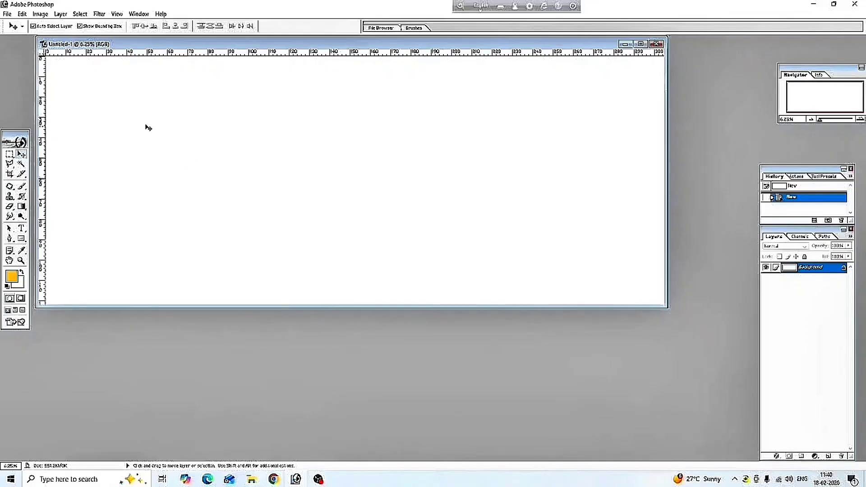
left_click(643, 45)
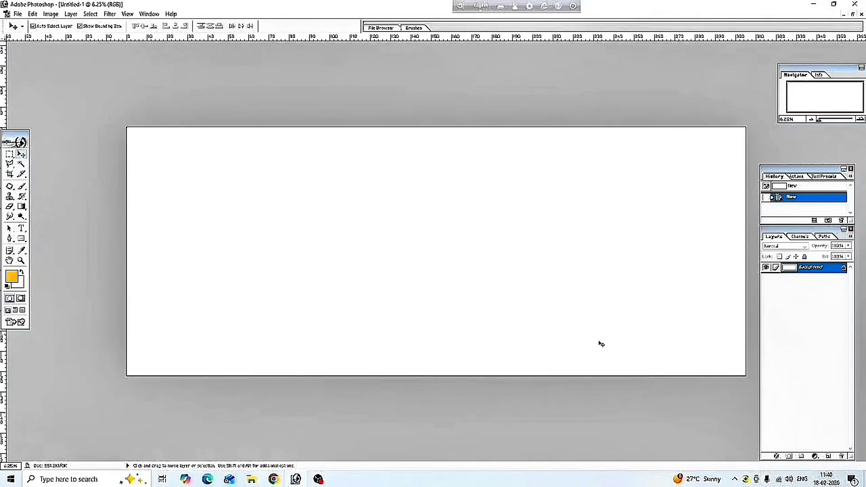
Add a Gradient fill layer over the background and base its gradient on the Blue, Yellow, Blue preset.
left_click(815, 457)
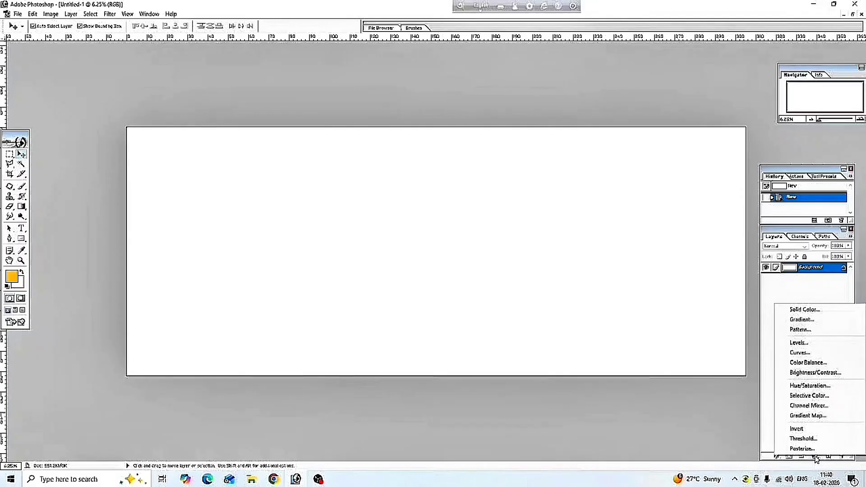
left_click(808, 320)
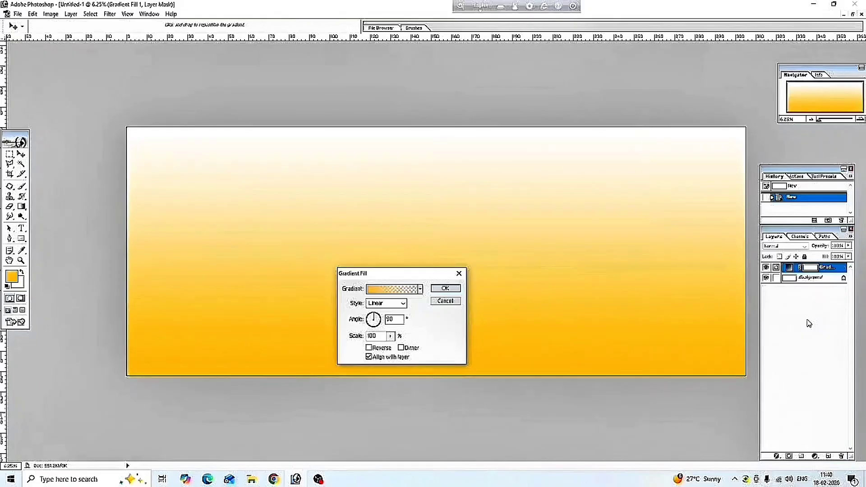
left_click(391, 290)
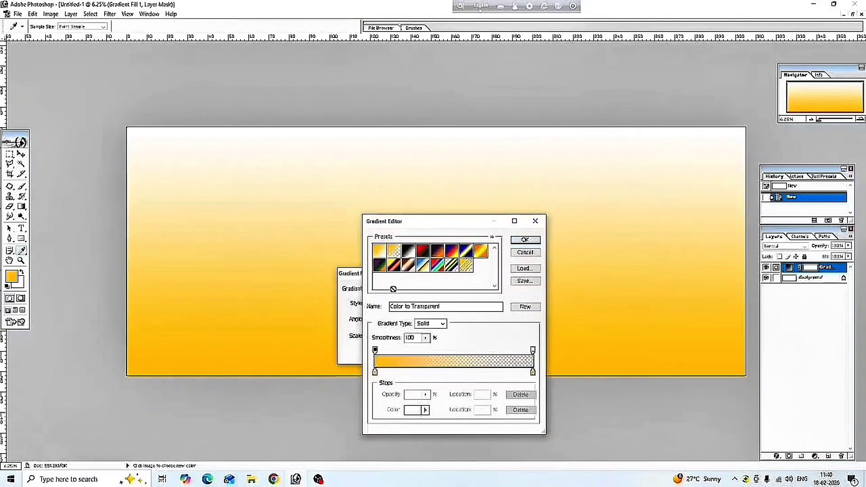
left_click(466, 251)
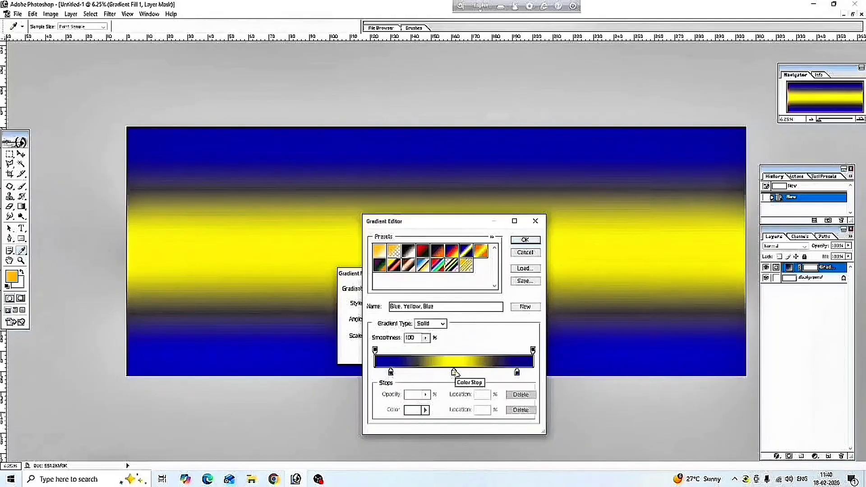
Recolor the gradient's first blue stop to orange FDB507 and move it to the 0% location.
double_click(391, 372)
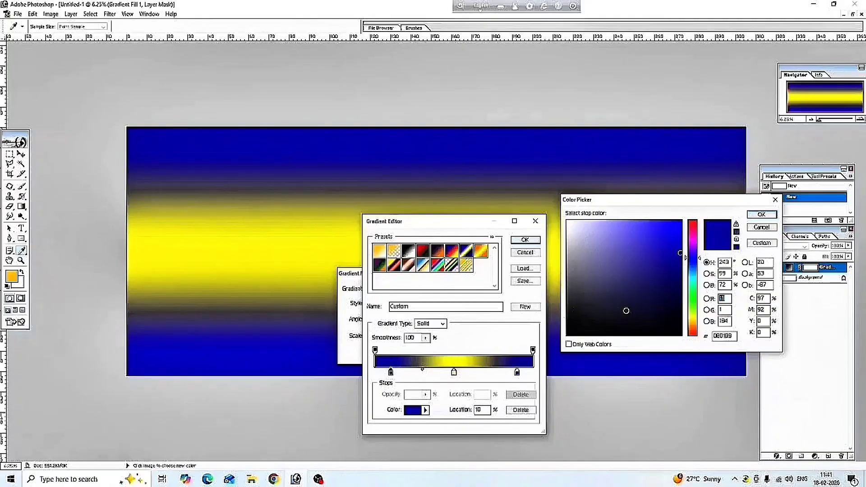
left_click(694, 323)
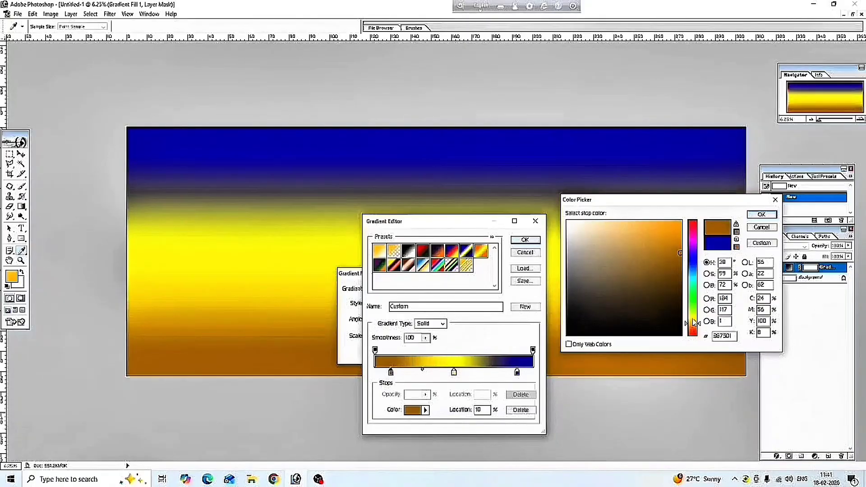
left_click_drag(694, 323, 694, 321)
left_click(679, 221)
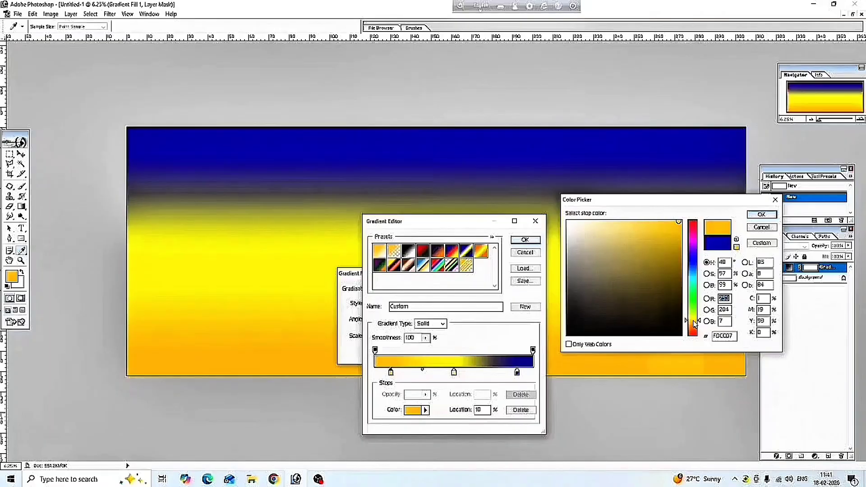
left_click_drag(698, 324, 695, 326)
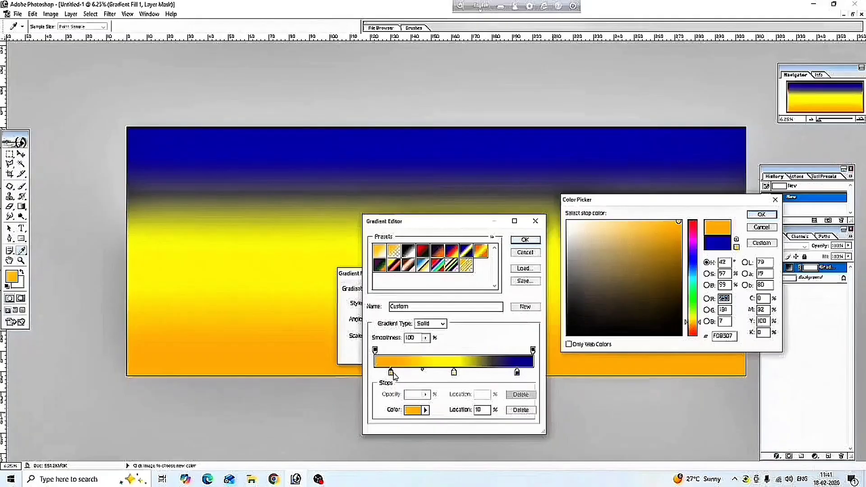
left_click(761, 215)
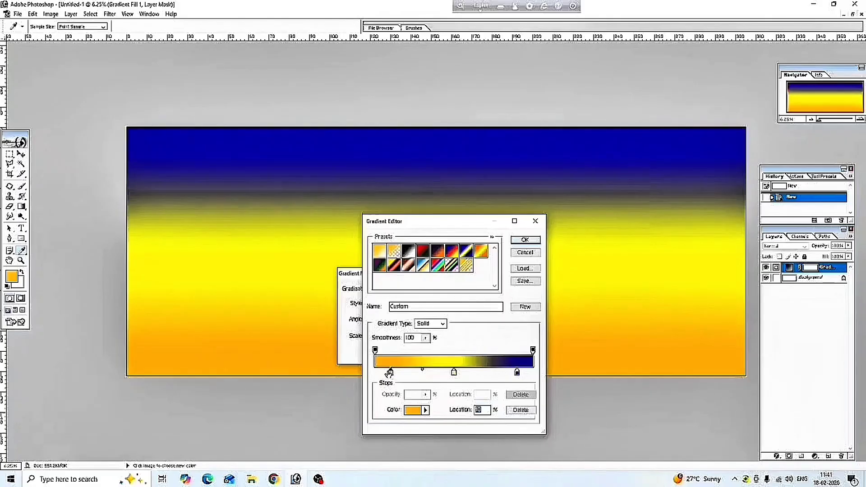
left_click_drag(393, 372, 376, 374)
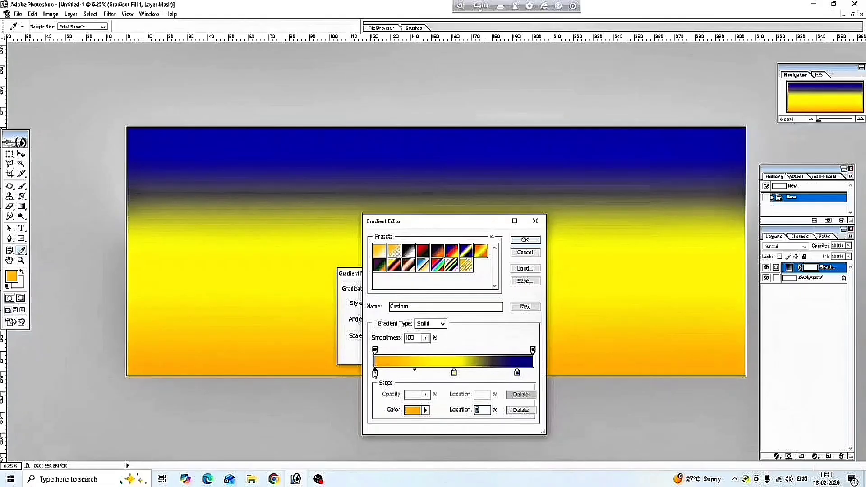
Recolor the gradient's middle stop to white FFFFFF and the remaining blue stop to green 009919, moving the green stop to 100%.
double_click(455, 374)
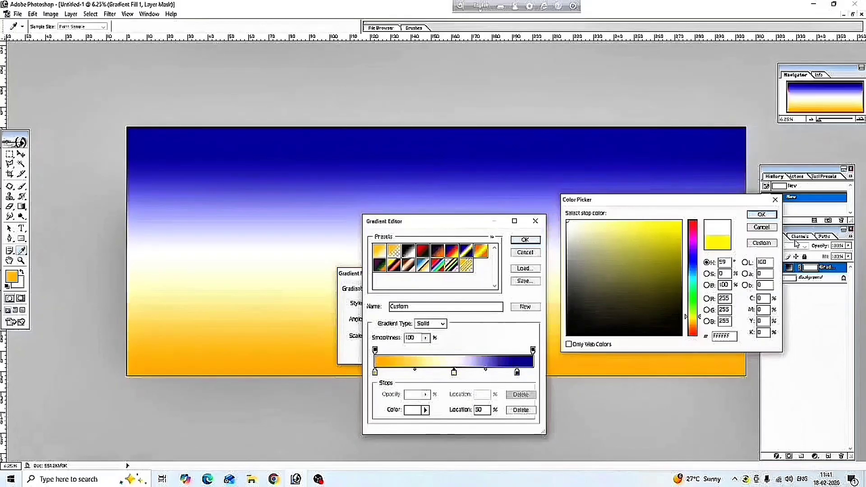
left_click(762, 215)
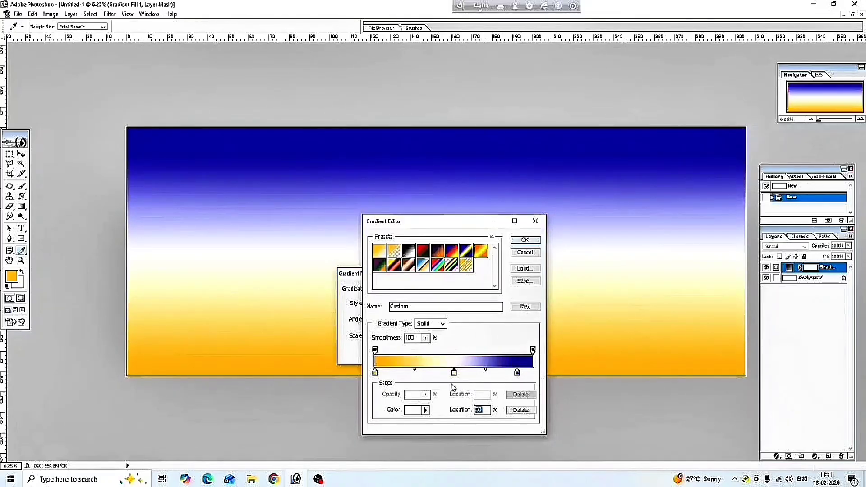
double_click(517, 373)
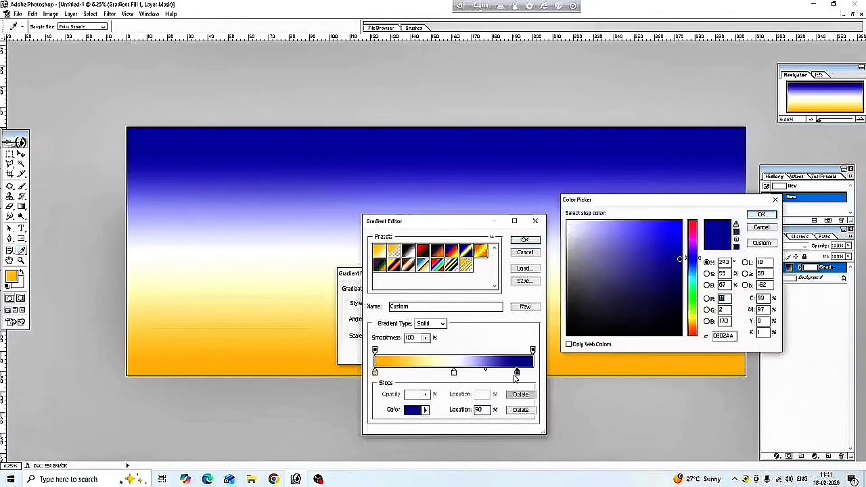
left_click_drag(692, 308, 698, 297)
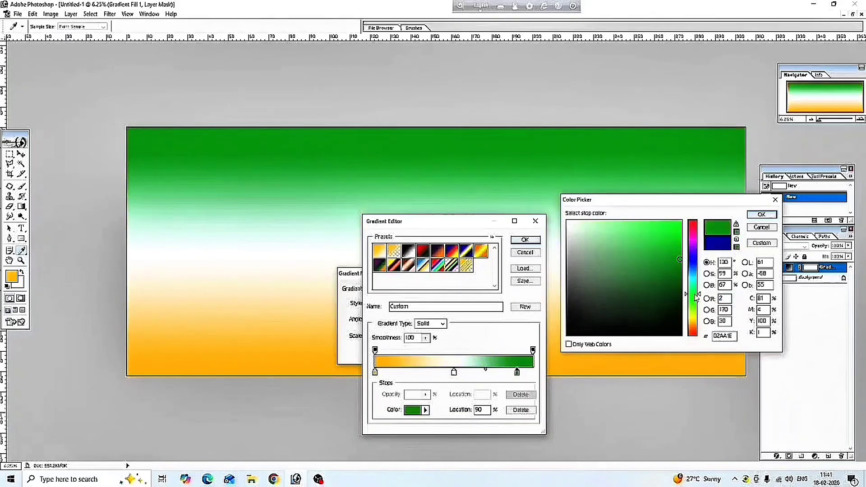
left_click(678, 273)
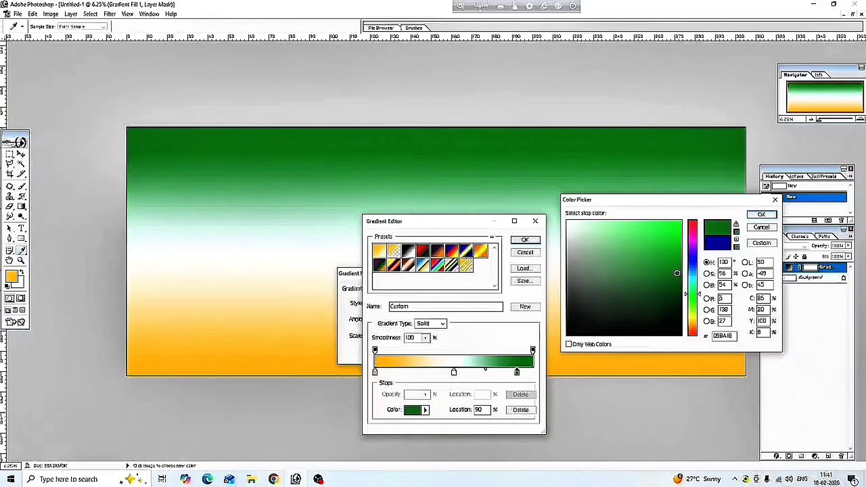
mouse_move(677, 273)
left_mouse_down()
mouse_move(663, 268)
mouse_move(679, 273)
mouse_move(689, 297)
mouse_move(676, 264)
mouse_move(683, 266)
left_mouse_up()
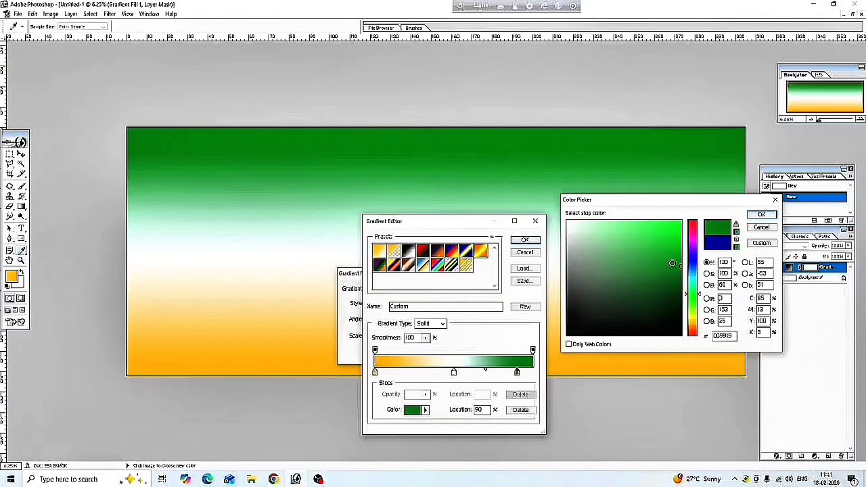
left_click(762, 215)
left_click_drag(517, 373, 533, 372)
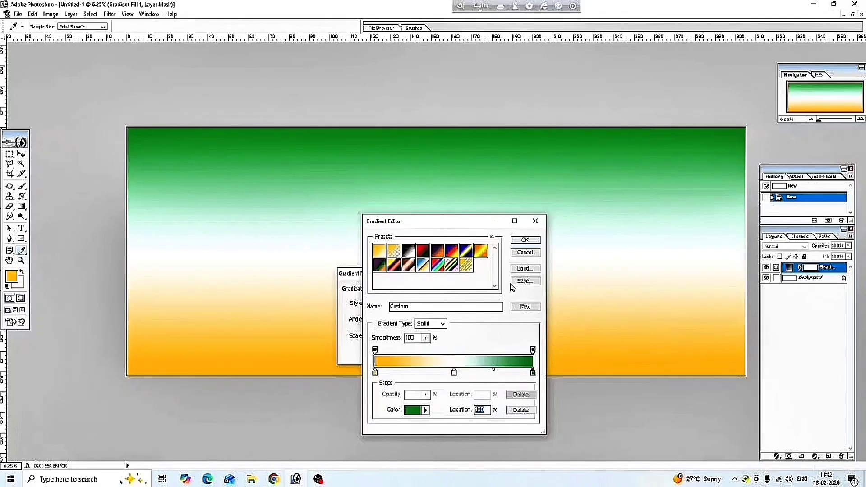
Accept the edited gradient and apply the linear fill at an angle of 108 degrees.
left_click(526, 241)
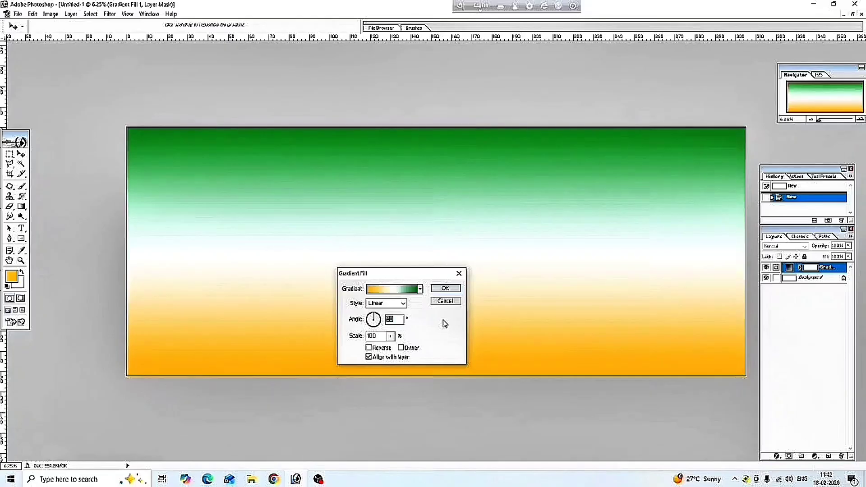
type("108")
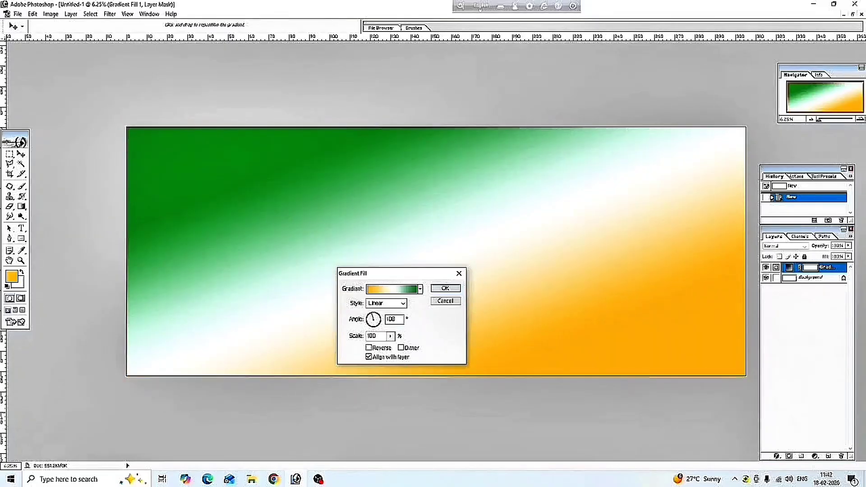
left_click(446, 289)
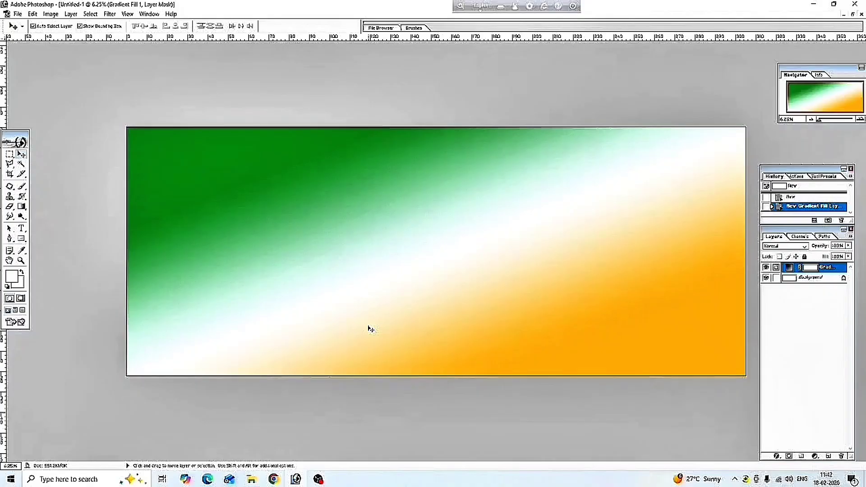
Switch to File Explorer and open the green wave PNG from the Downloads folder in Photoshop.
left_click(251, 480)
left_click(37, 113)
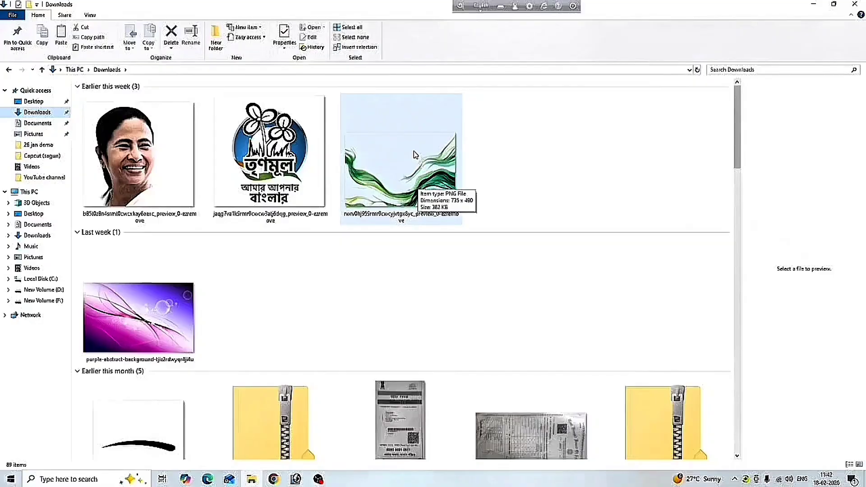
left_click(415, 154)
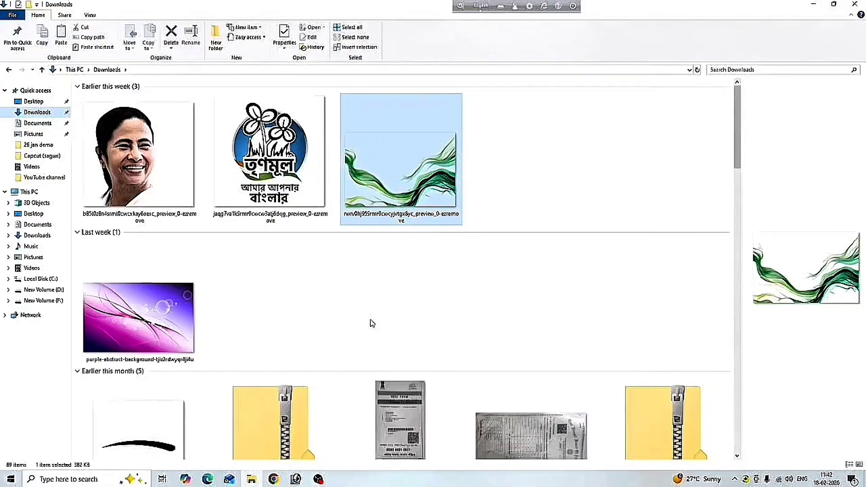
left_click_drag(400, 199, 253, 361)
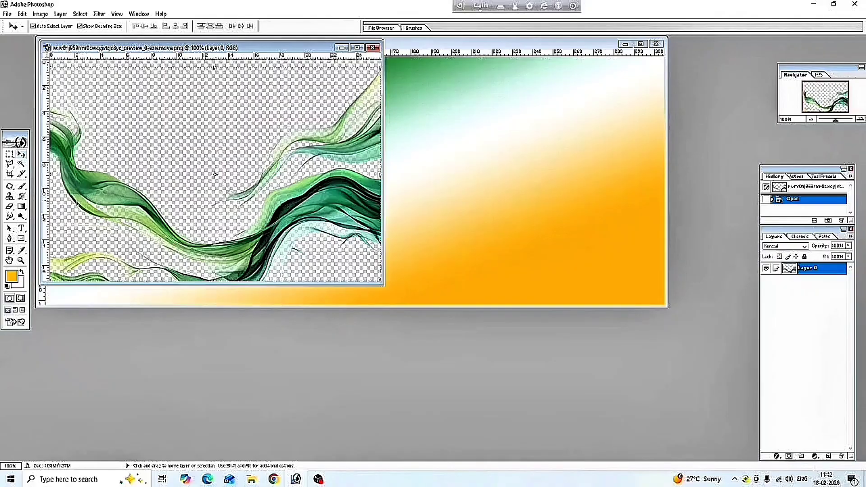
Set the foreground color to green (RGB 10, 157, 10) and tint the wave artwork with one large brush dab near its upper centre.
left_click(23, 189)
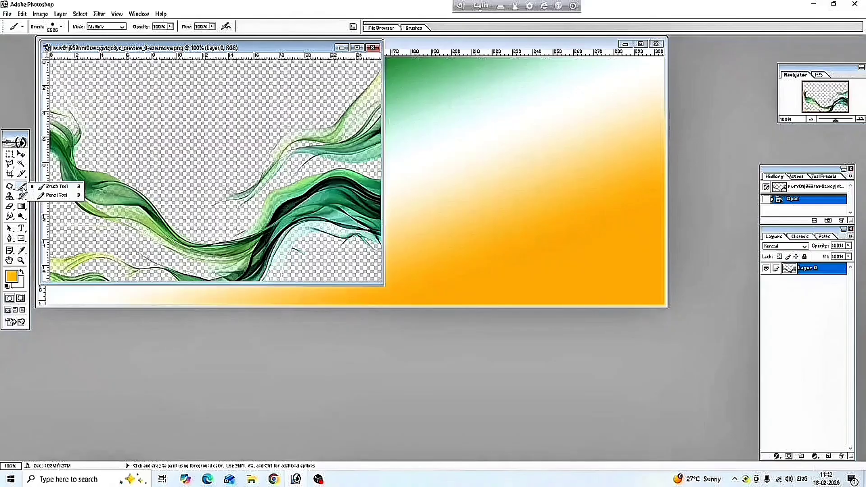
left_click(57, 188)
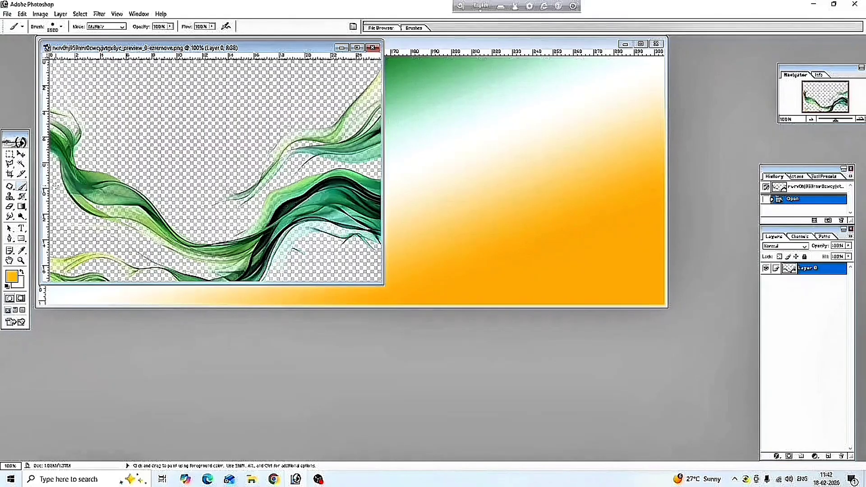
left_click(12, 277)
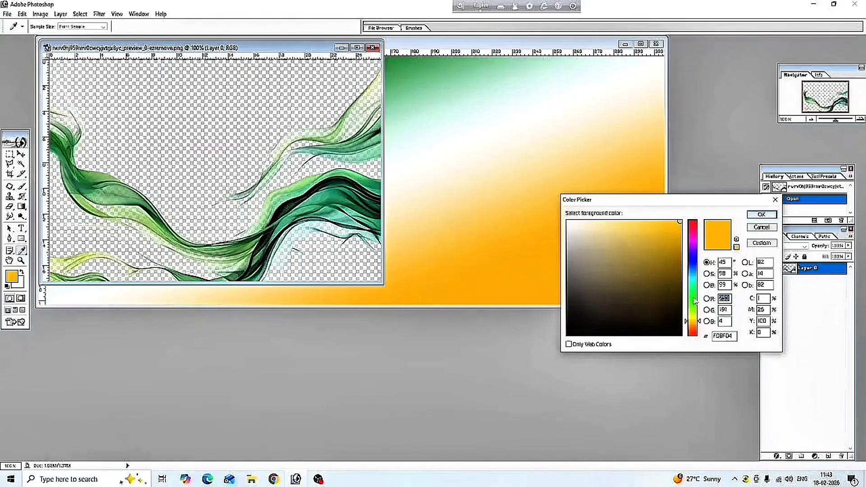
left_click(695, 301)
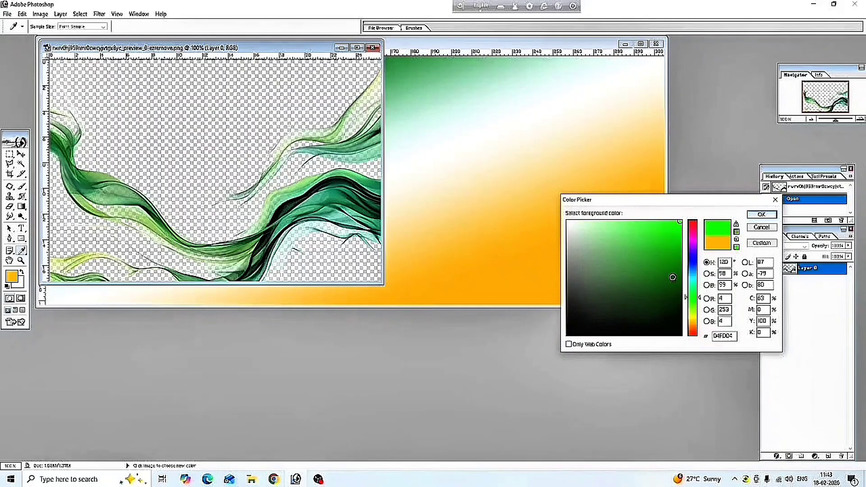
left_click_drag(673, 277, 675, 265)
left_click(762, 214)
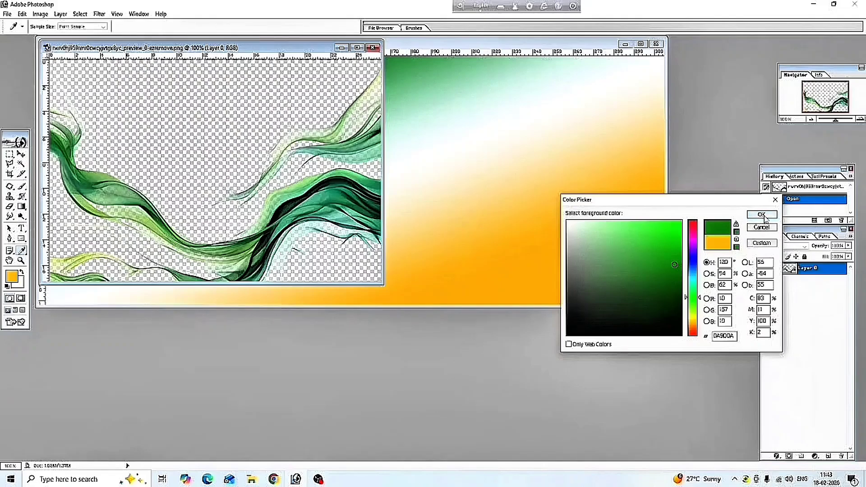
key("b")
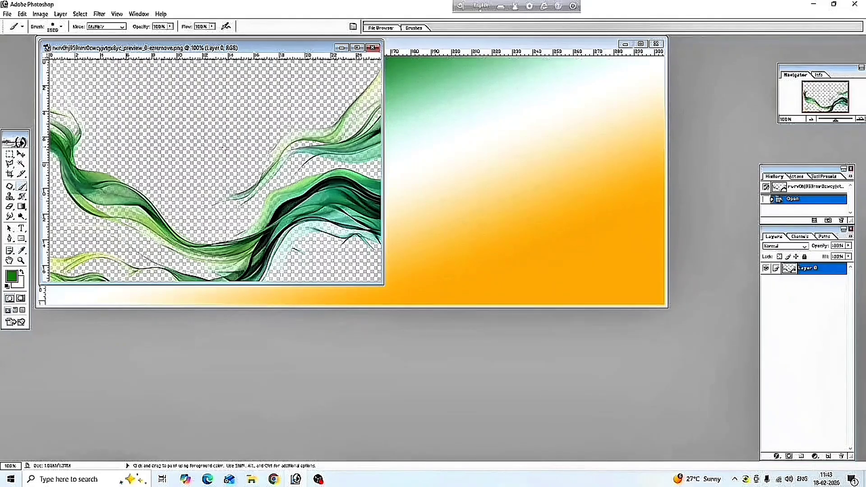
left_click(207, 140)
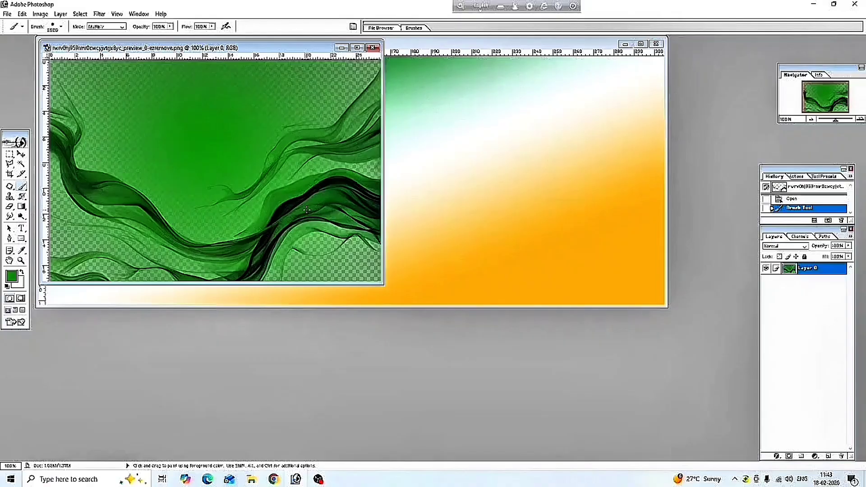
Copy the tinted wave artwork into the banner document and enlarge it to about 979% width and 612% height in the green area.
left_click(21, 155)
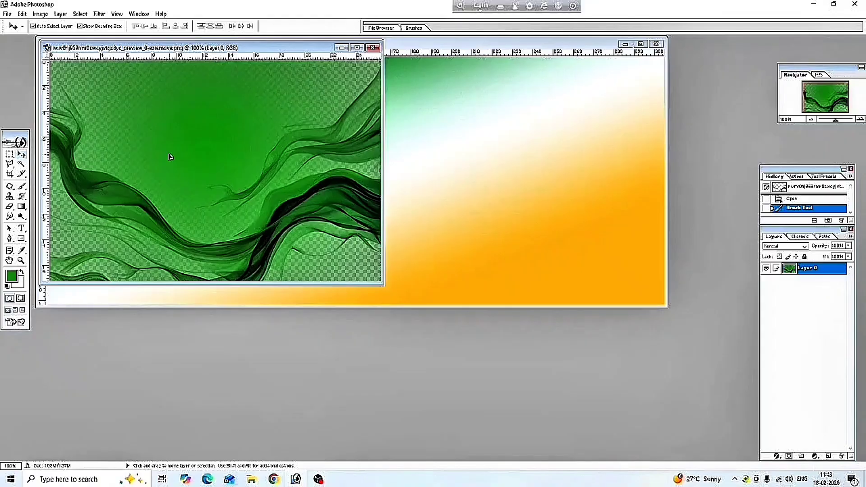
left_click_drag(170, 157, 443, 183)
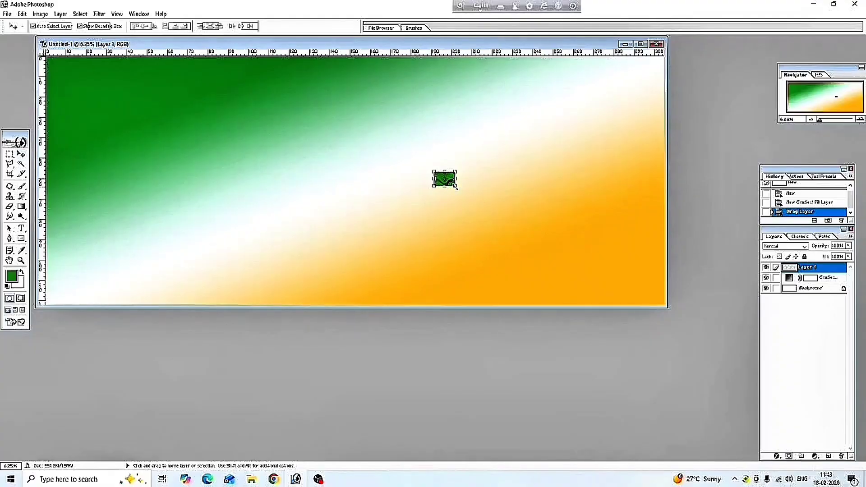
left_click_drag(455, 185, 637, 257)
left_click_drag(545, 236, 249, 164)
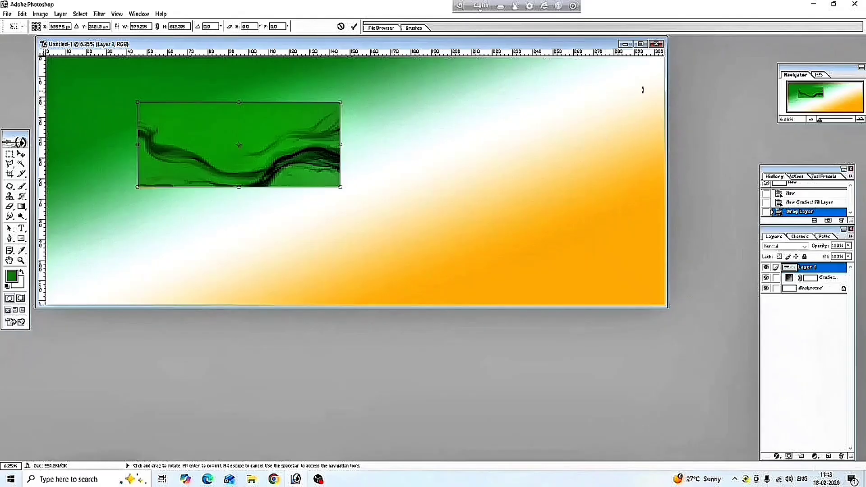
Stretch the wave layer over the whole banner, to about 3029% width and 1914% height, and apply the transformation.
left_click(641, 44)
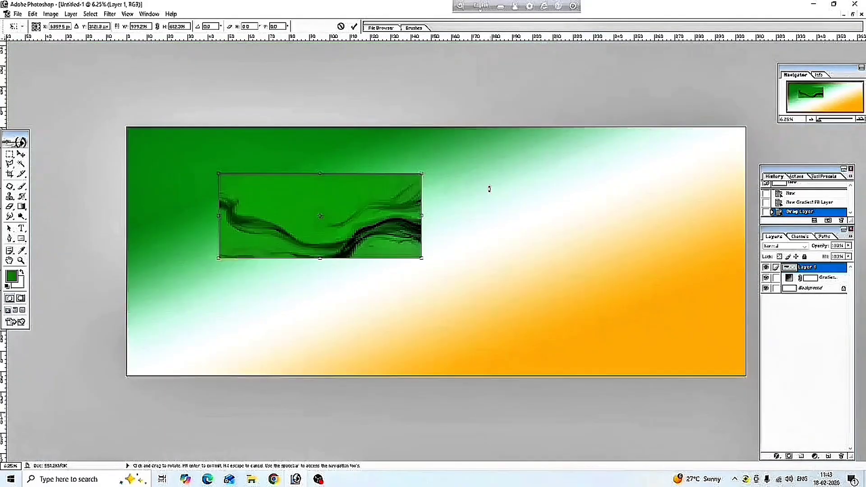
left_click_drag(343, 229, 269, 179)
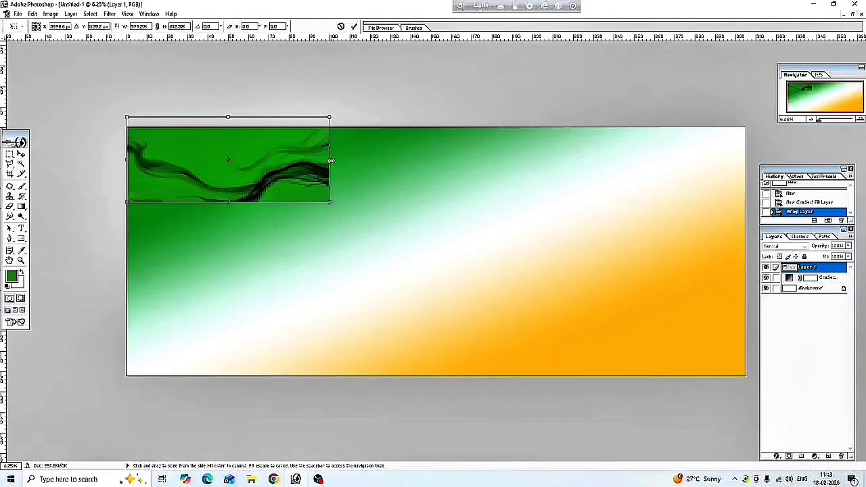
left_click_drag(331, 161, 754, 160)
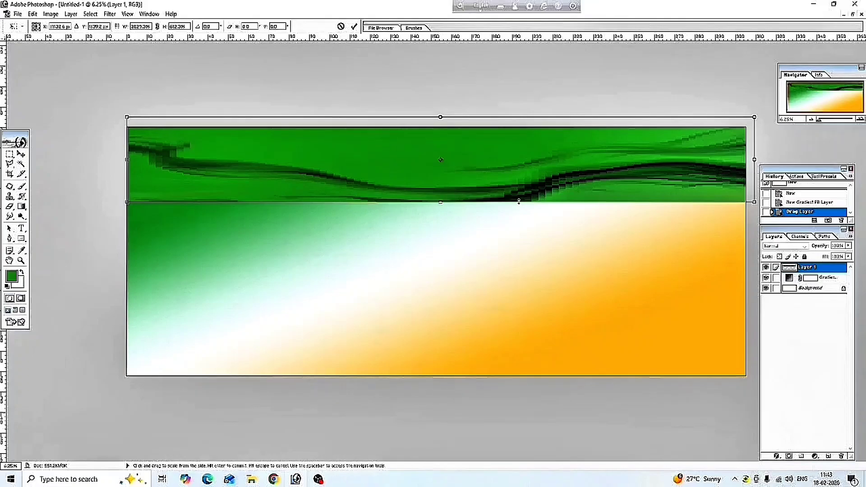
left_click_drag(441, 203, 431, 383)
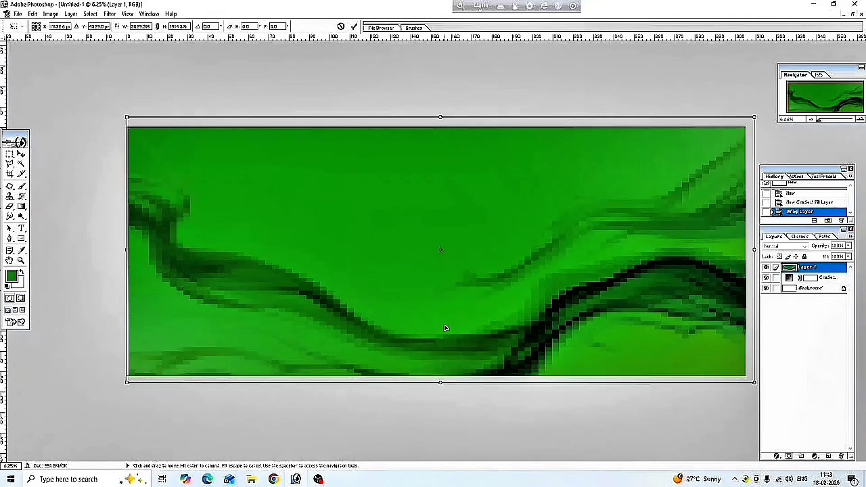
left_click_drag(446, 328, 441, 328)
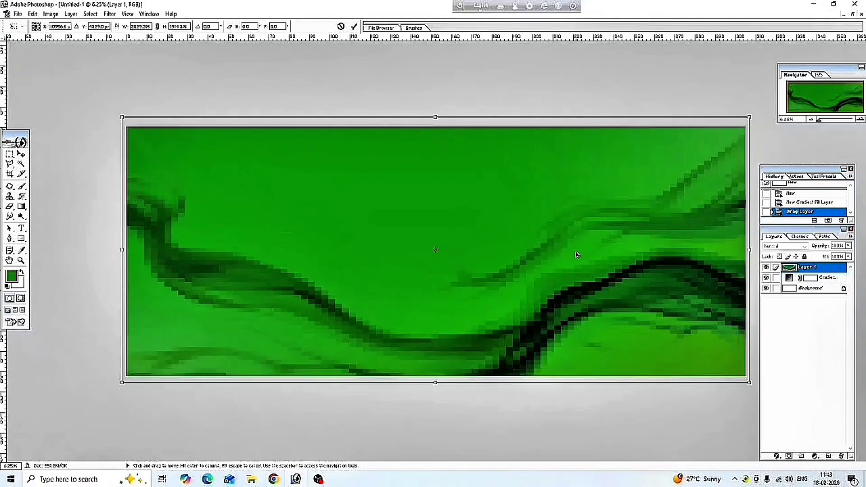
left_click(22, 154)
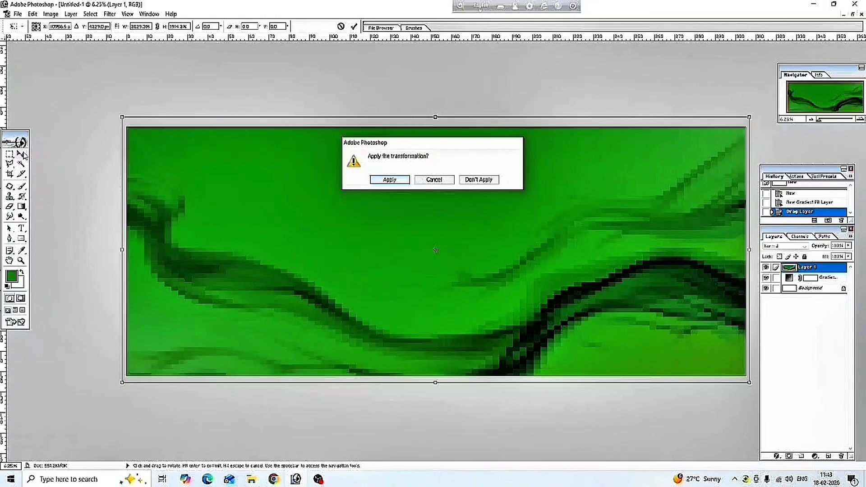
left_click(389, 180)
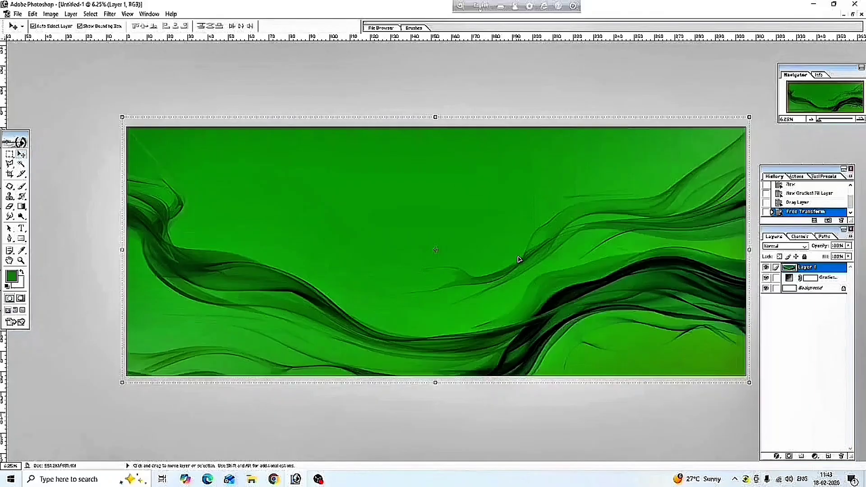
Set the wave layer's blend mode to Overlay in its blending options and accept the layer style.
left_click(777, 457)
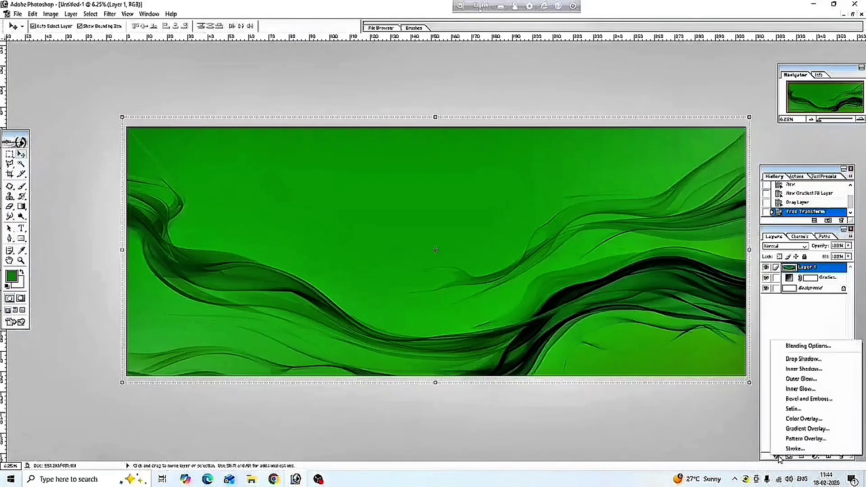
left_click(798, 346)
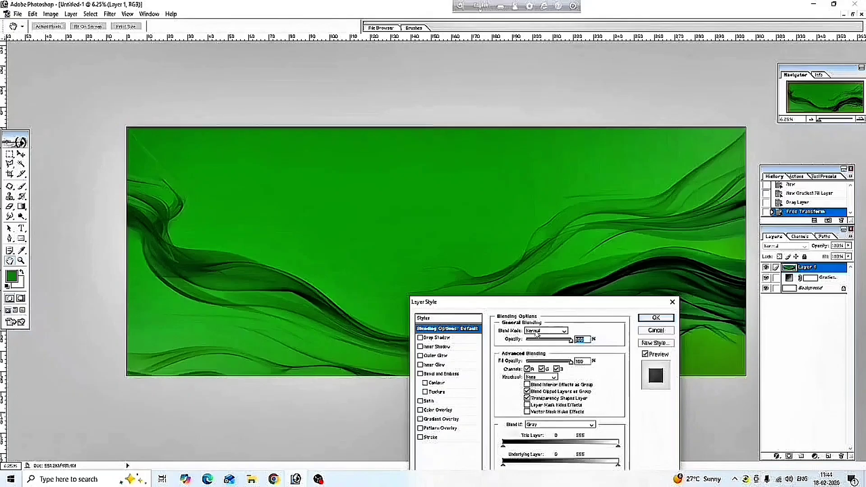
left_click(537, 335)
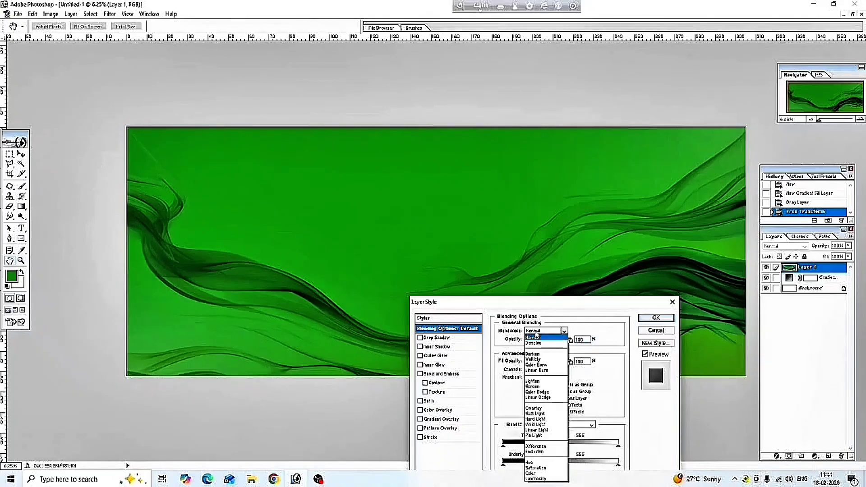
left_click(538, 408)
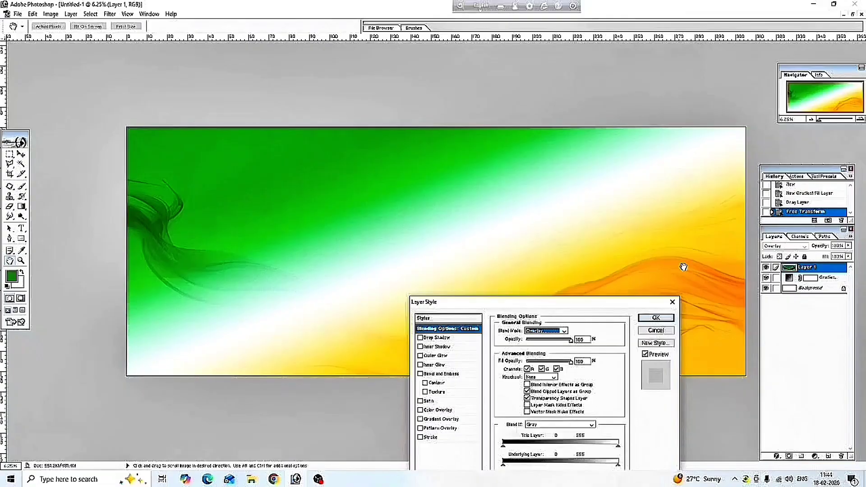
left_click(648, 319)
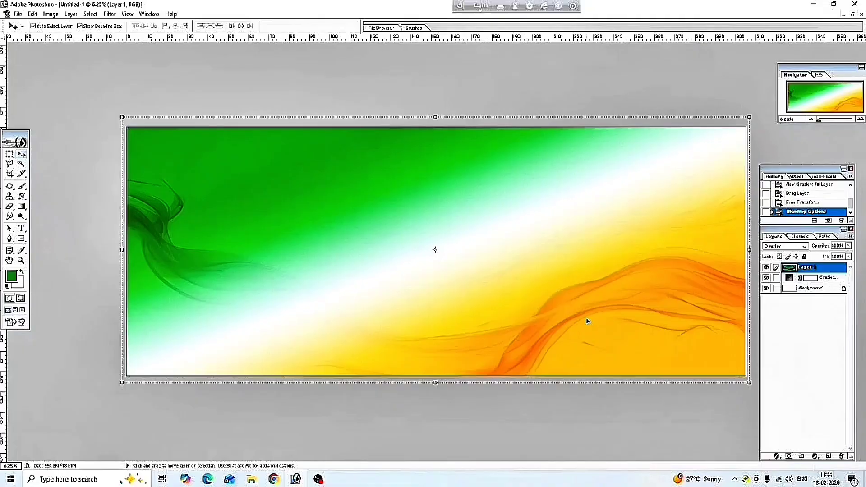
Shift the wave layer upward, stretch it to about 128% height so it ends at the banner's bottom edge, and apply the transformation.
left_click_drag(571, 317, 563, 244)
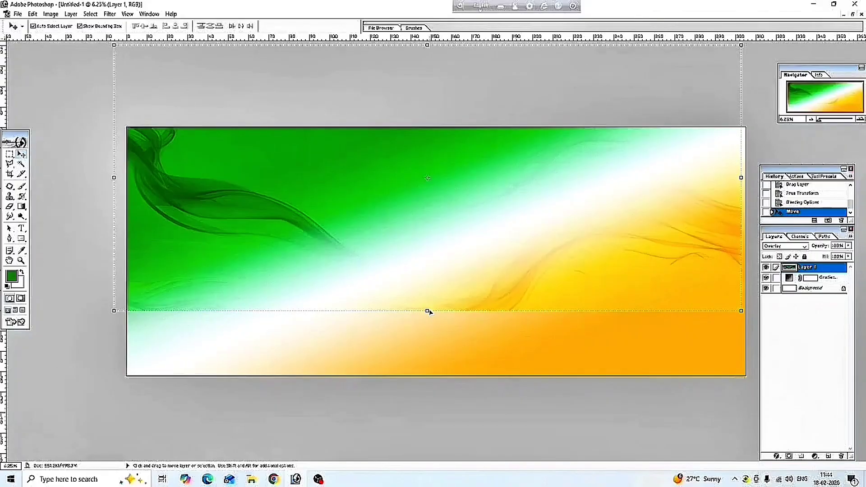
left_click_drag(427, 312, 422, 384)
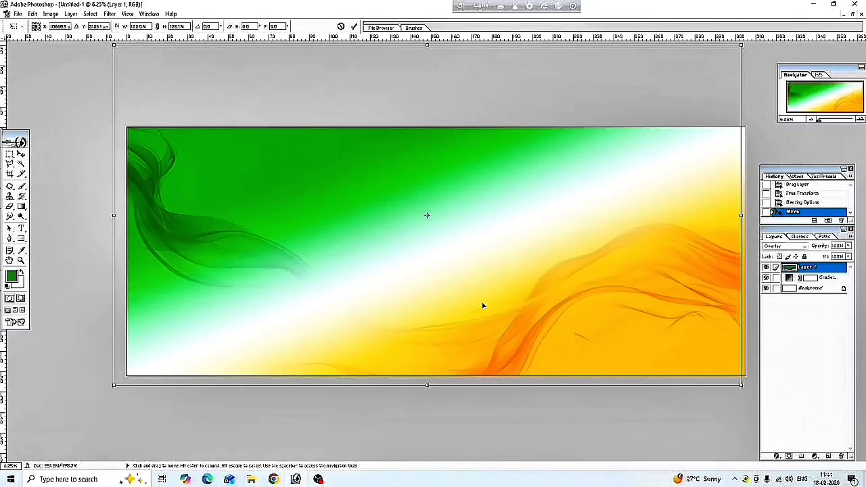
left_click_drag(479, 315, 483, 306)
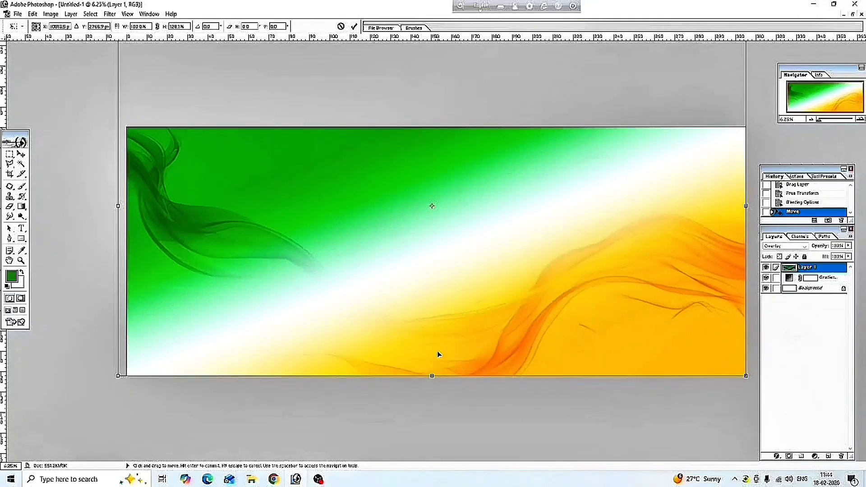
left_click_drag(432, 377, 432, 377)
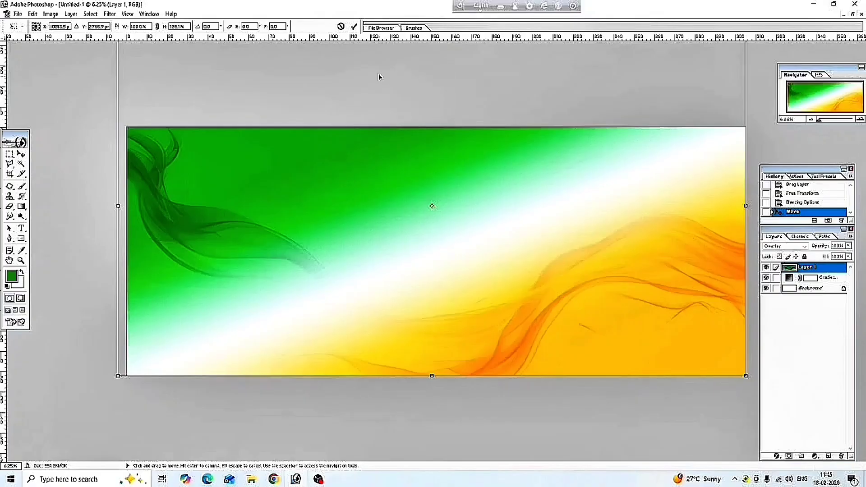
left_click(354, 26)
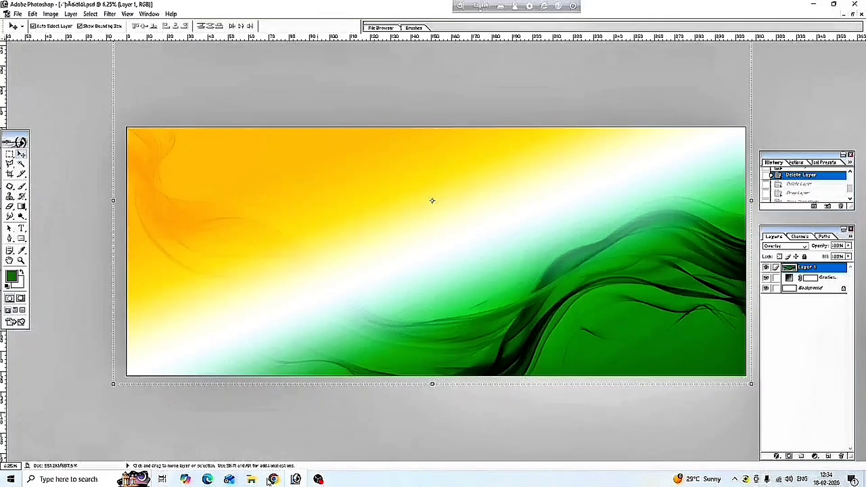
Switch to File Explorer and open the portrait PNG from the Downloads folder in Photoshop.
key("super+e")
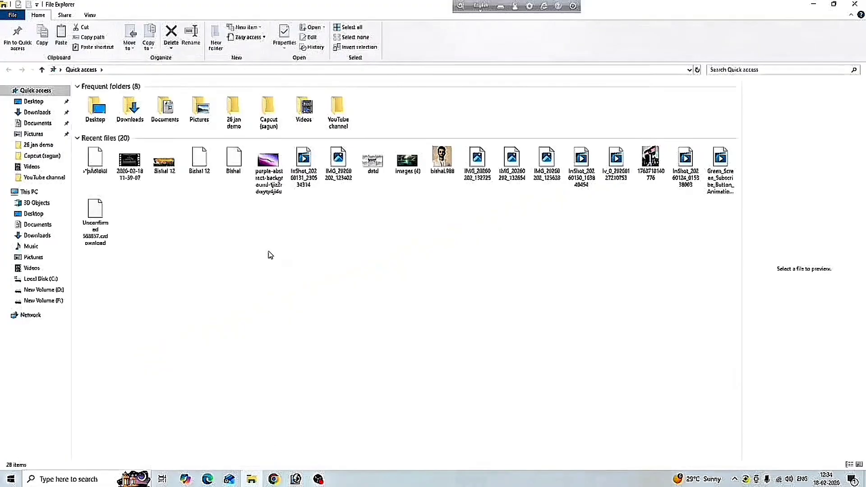
left_click(41, 113)
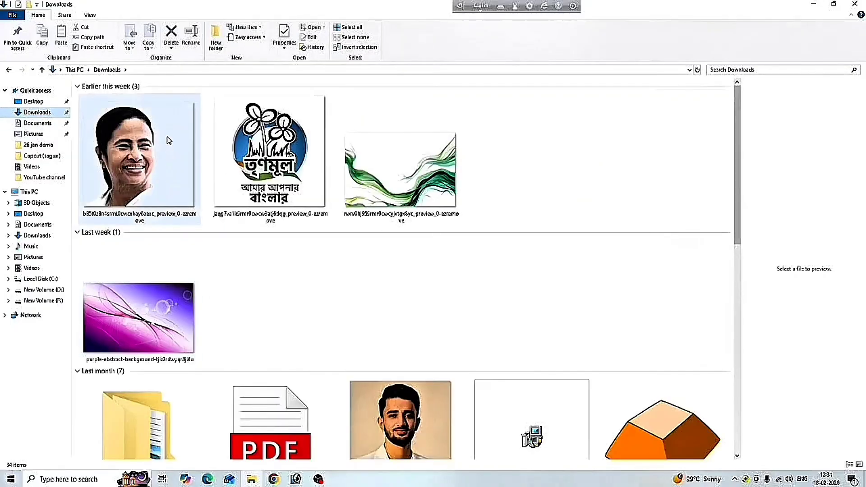
left_click(180, 110)
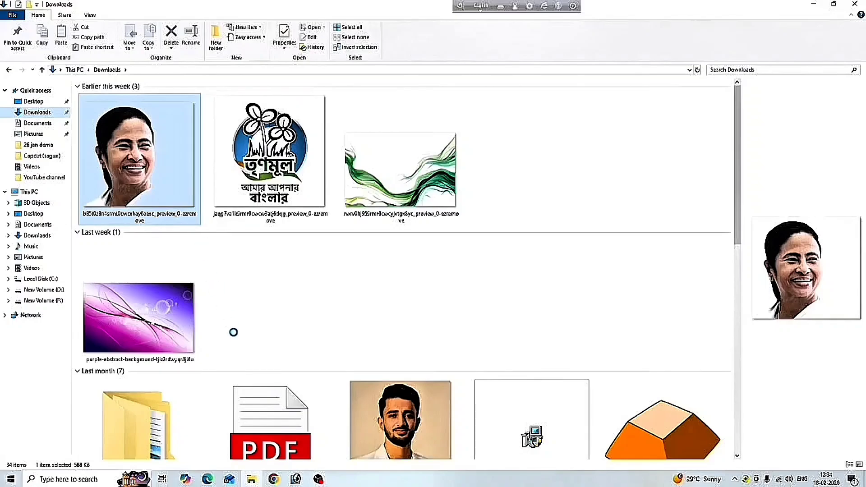
left_click_drag(170, 143, 286, 376)
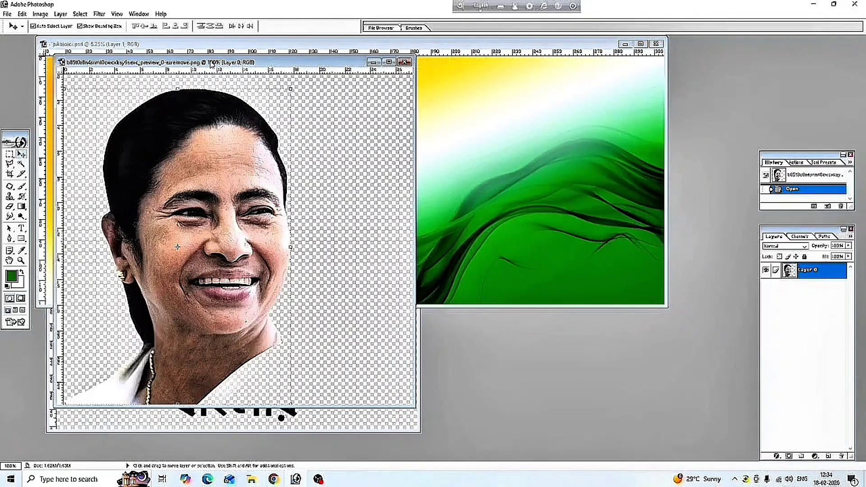
Copy the portrait onto the banner, left of its centre, and close the portrait's source image.
left_click_drag(211, 65, 582, 84)
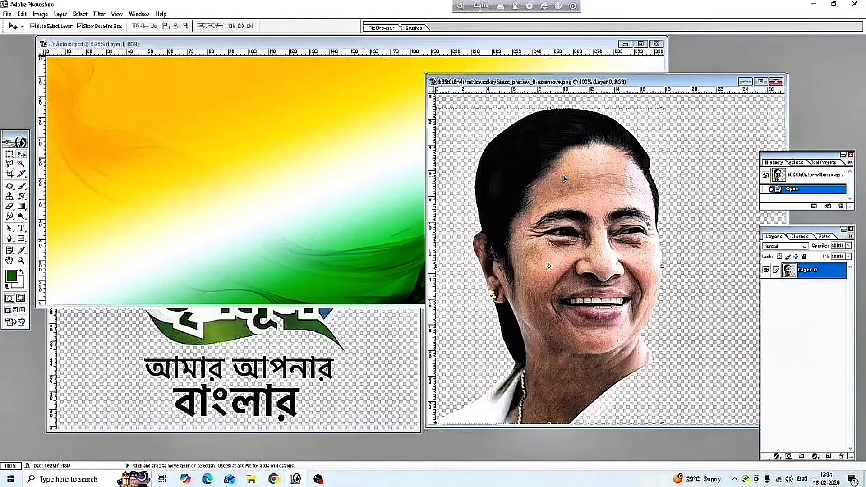
left_click_drag(564, 178, 267, 165)
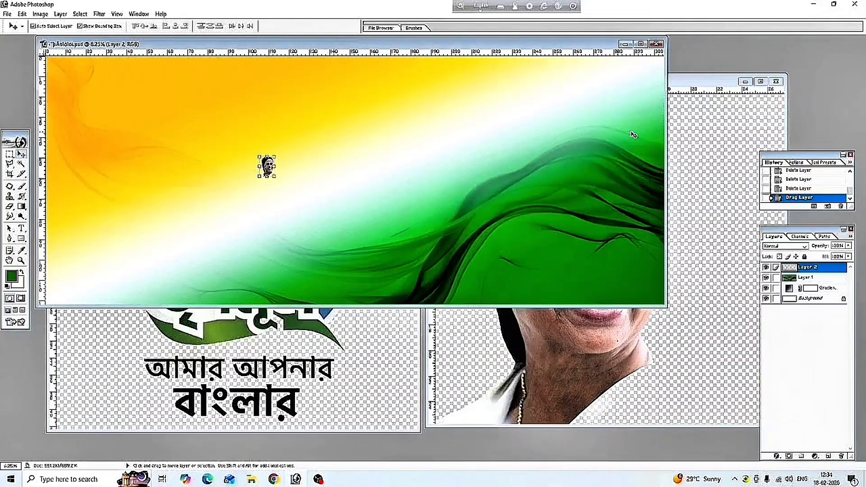
left_click(776, 81)
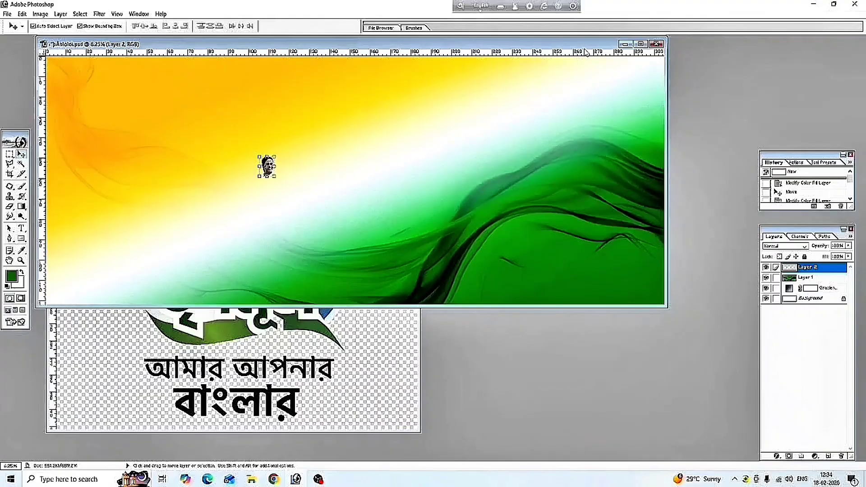
Move the banner window clear of the other open images and maximize it.
left_click_drag(586, 49, 578, 179)
left_click(385, 51)
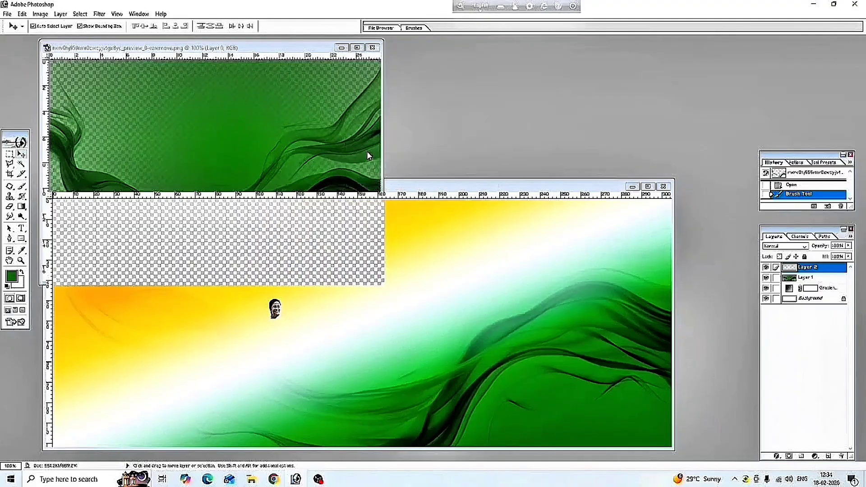
left_click(647, 187)
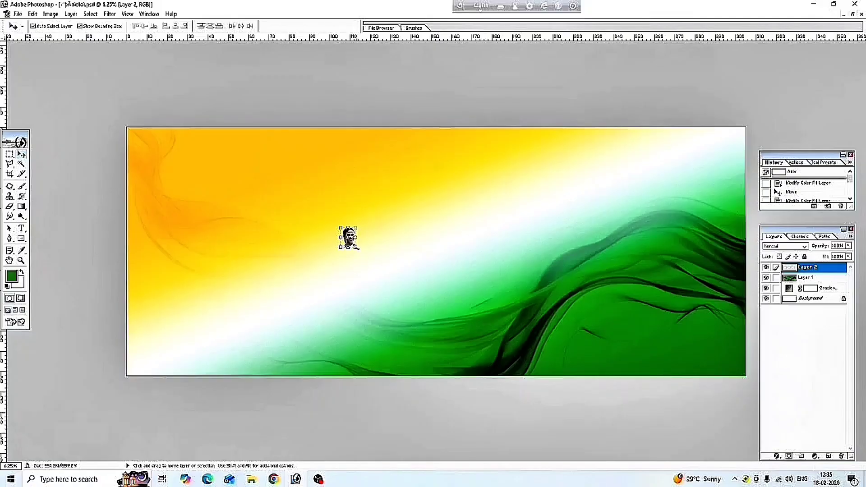
Enlarge the portrait to roughly half the banner's height, place it in the banner's upper-left corner and apply the transformation.
left_click_drag(357, 248, 459, 367)
left_click_drag(398, 326, 228, 240)
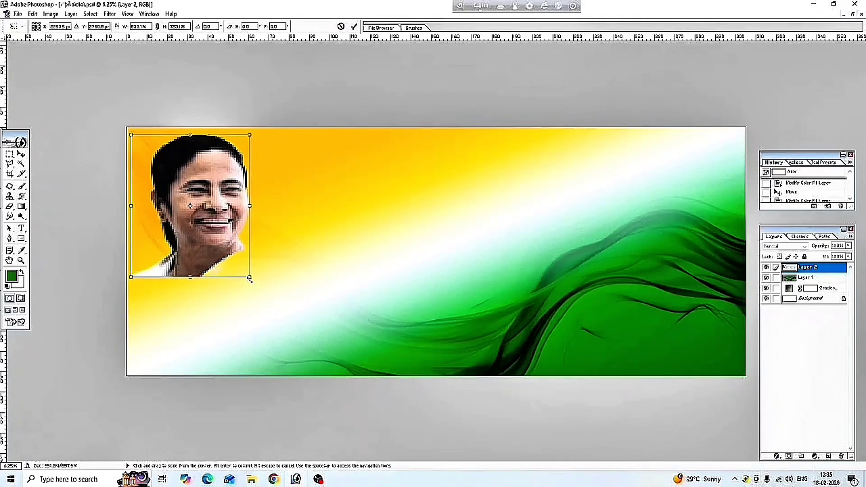
left_click_drag(250, 280, 239, 269)
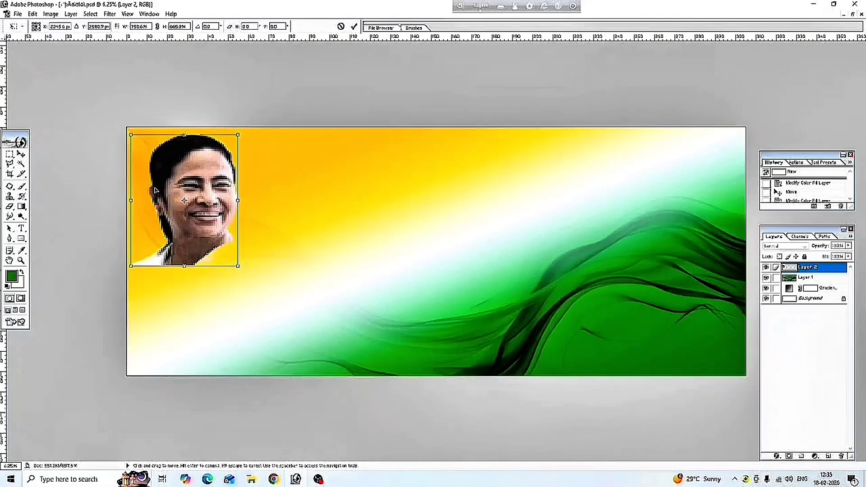
left_click(22, 154)
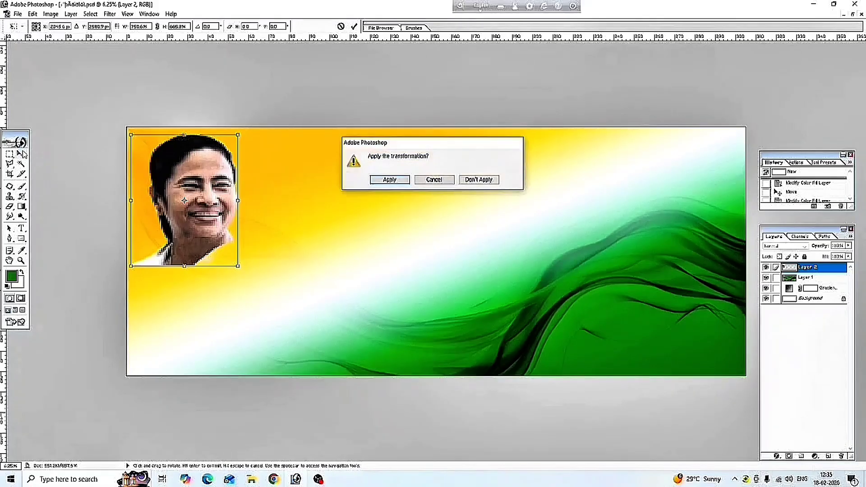
left_click(389, 180)
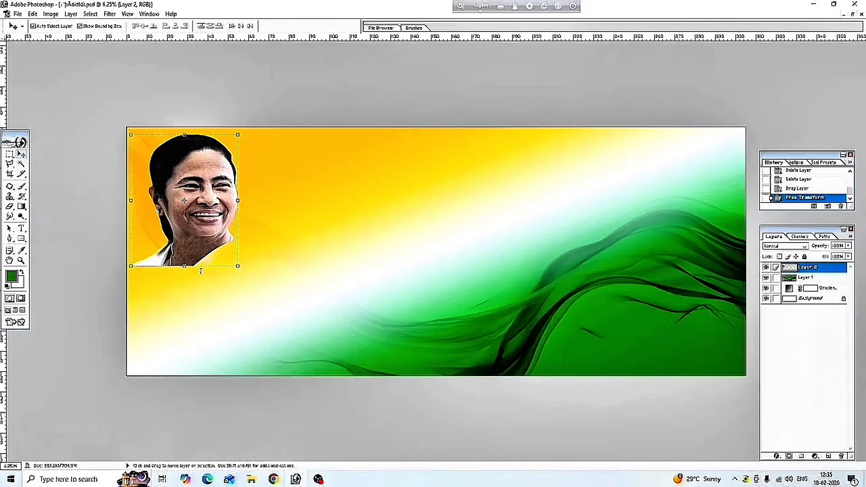
Add a layer mask to the portrait layer and set the Gradient tool to the Foreground to Background preset.
left_click(279, 278)
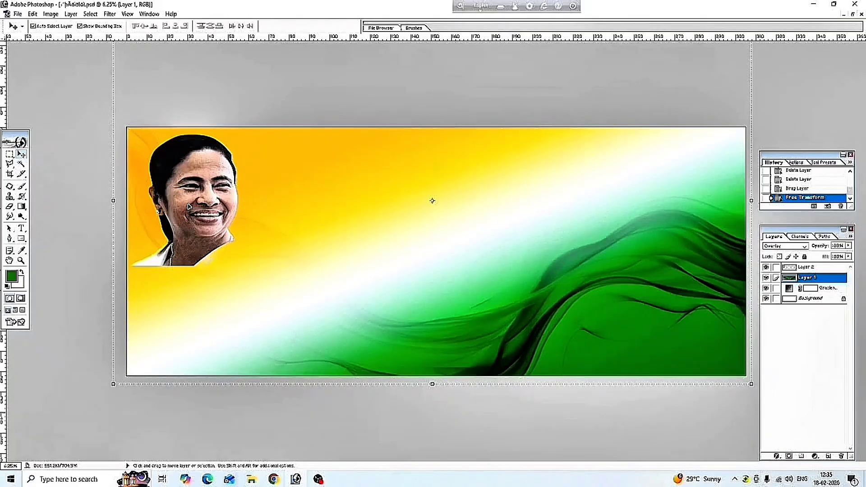
left_click(200, 195)
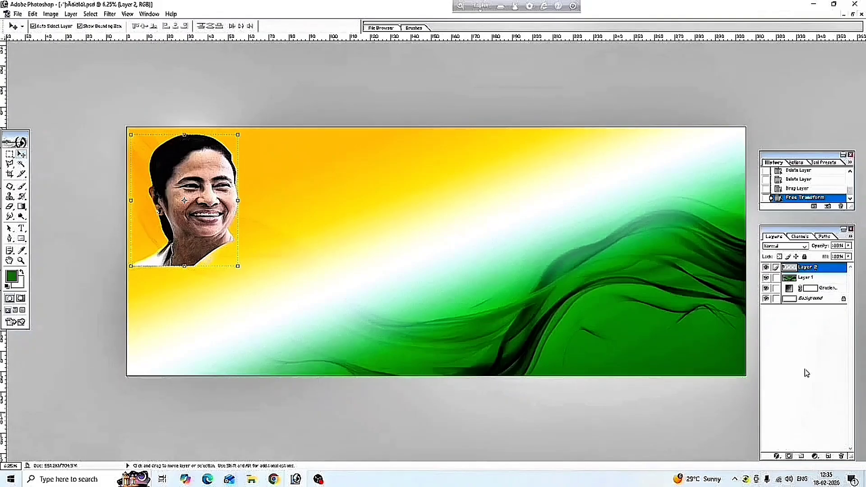
left_click(790, 457)
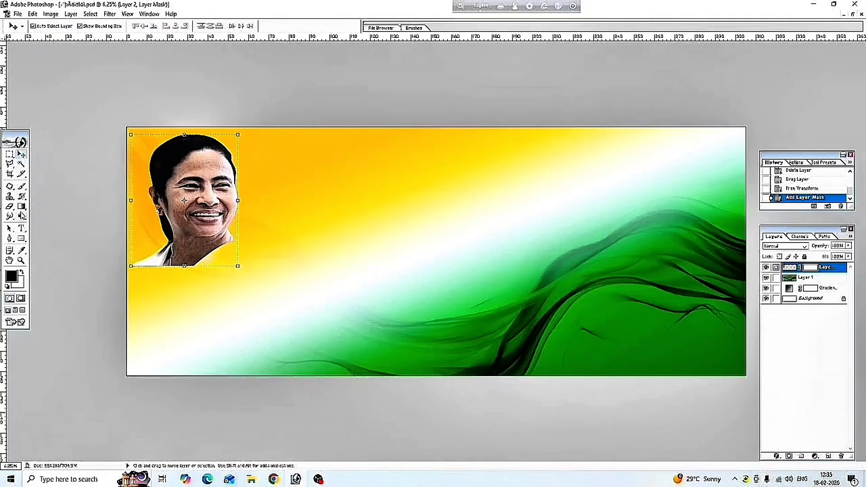
left_click(22, 207)
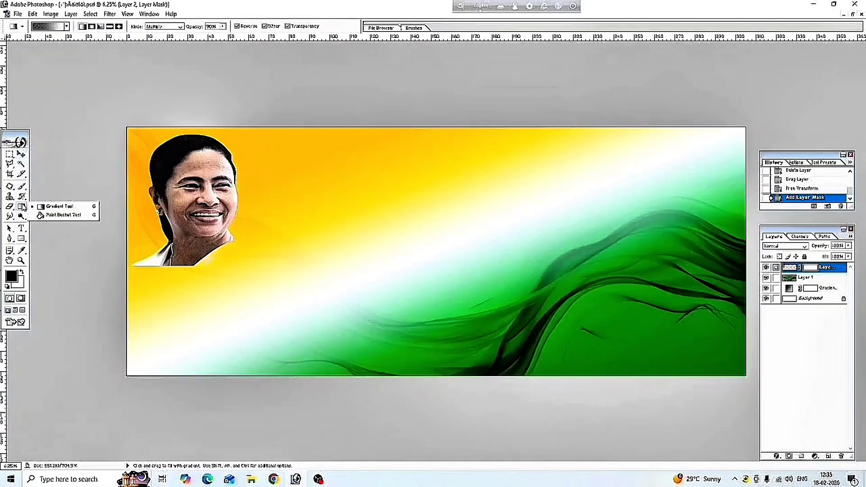
left_click(66, 208)
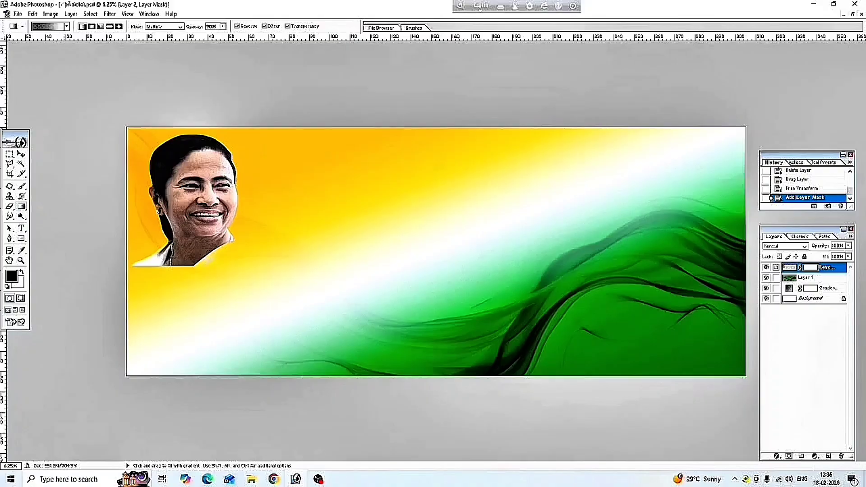
left_click(49, 27)
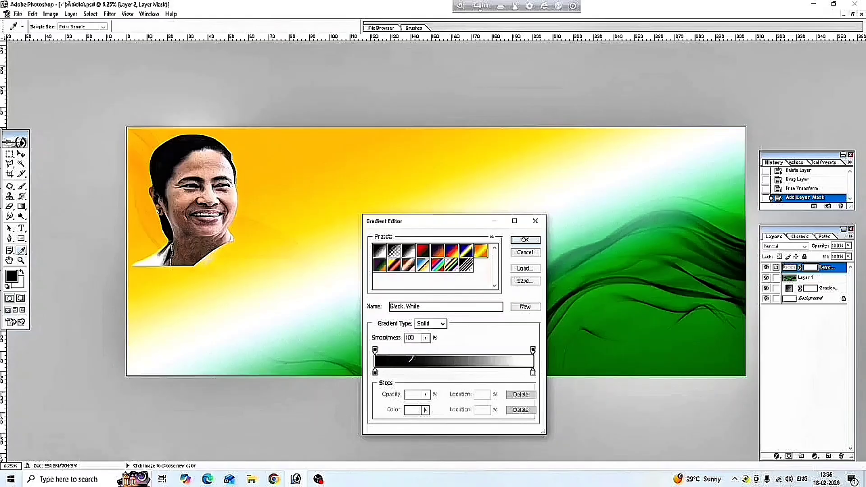
left_click(380, 255)
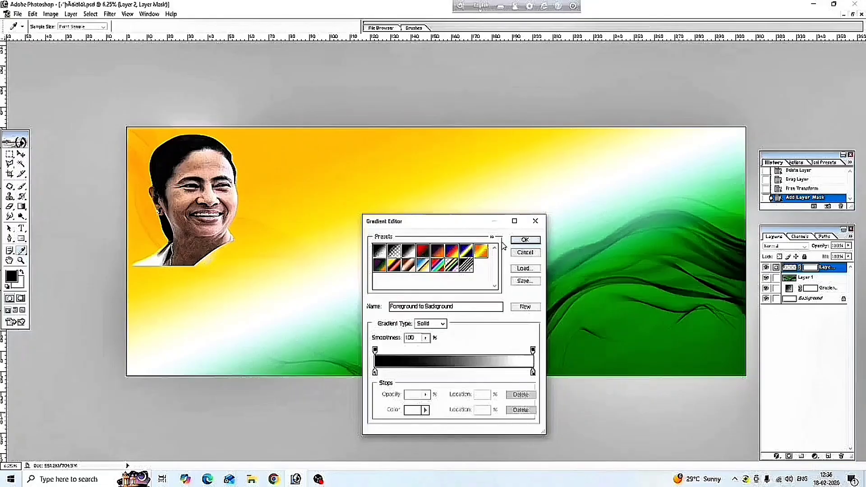
left_click(524, 240)
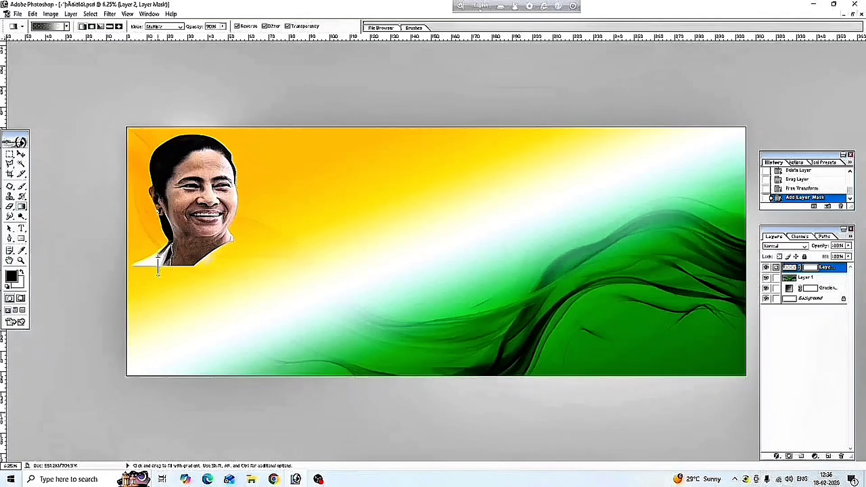
Fade out the portrait's shoulders and lower edge with several short gradients on its layer mask.
left_click_drag(158, 275, 159, 274)
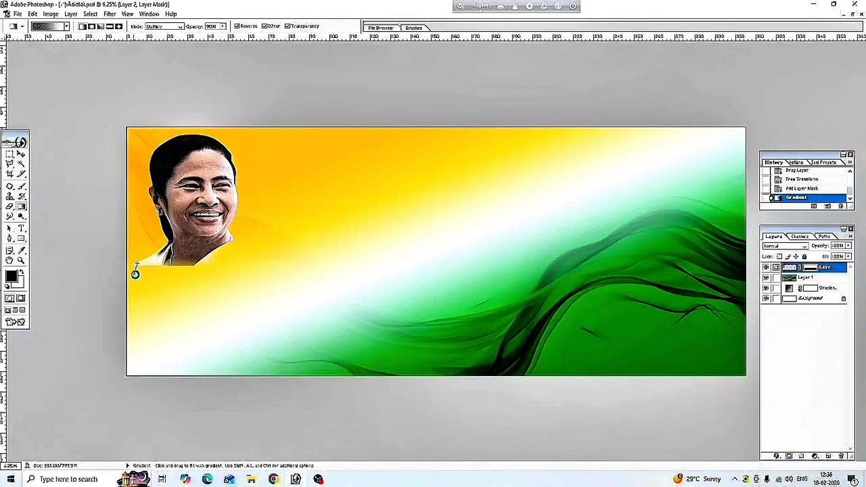
left_click_drag(136, 274, 167, 271)
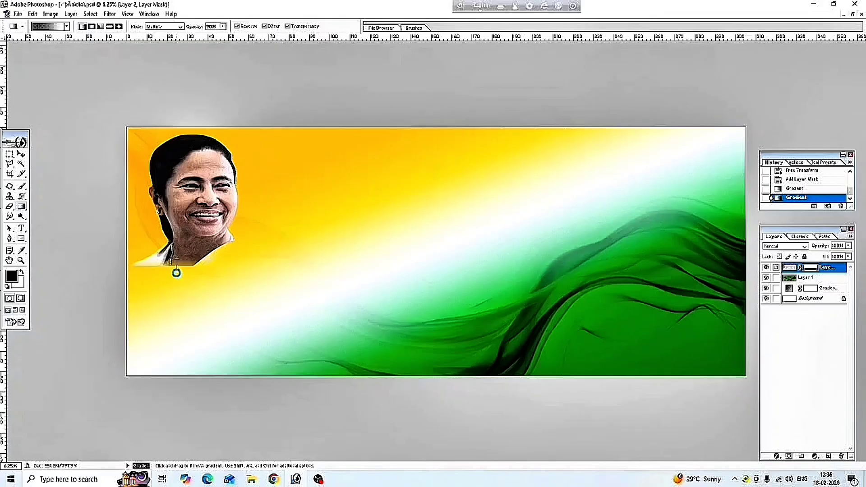
left_click_drag(176, 273, 193, 284)
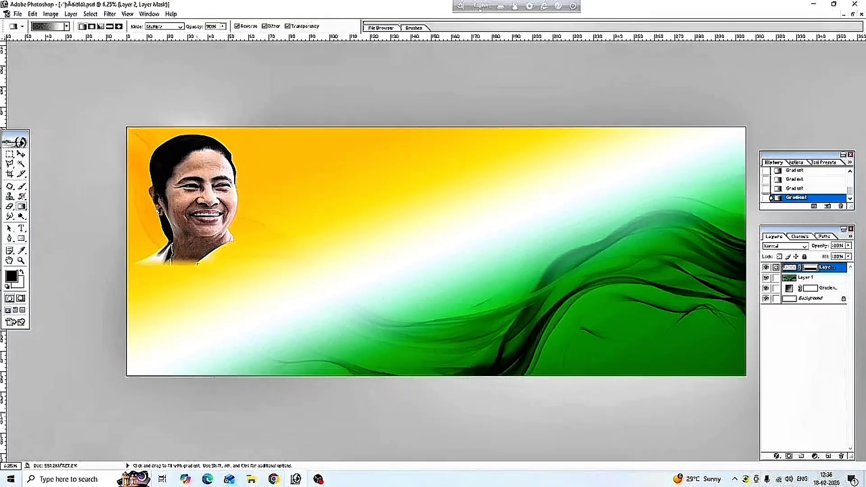
left_click_drag(200, 254, 198, 280)
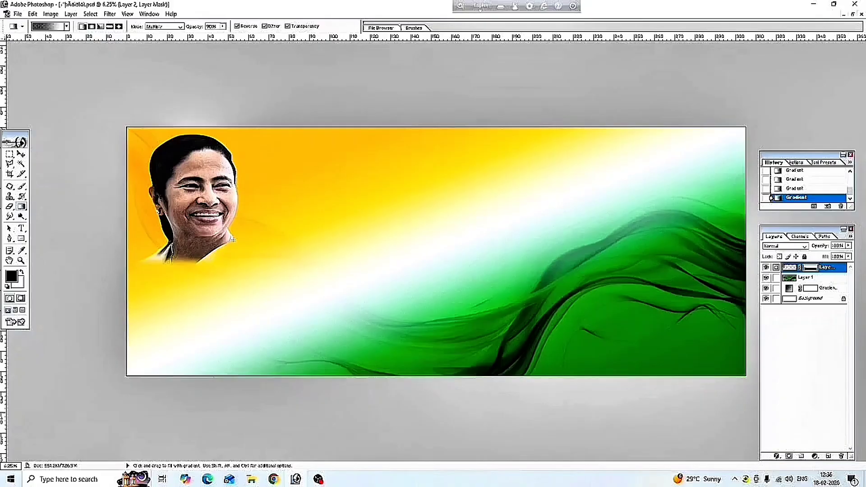
left_click_drag(231, 261, 234, 257)
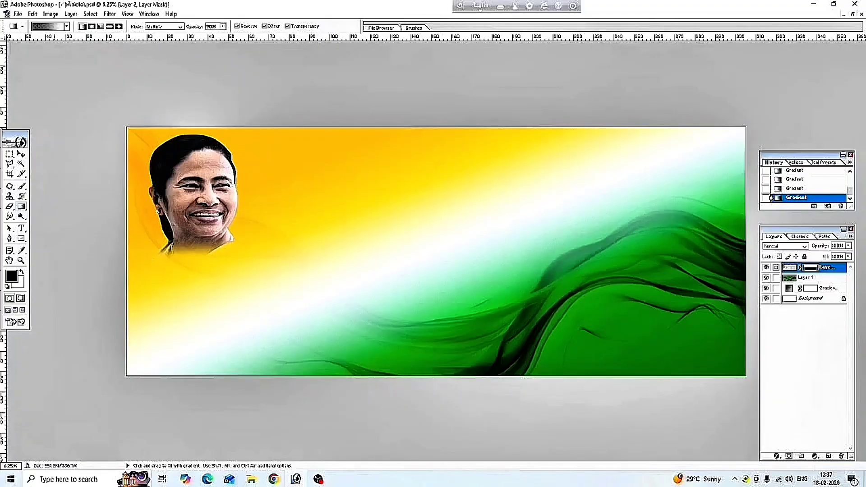
Stretch the portrait to about 111% height, shift it slightly left and up, and apply the transformation.
left_click(21, 154)
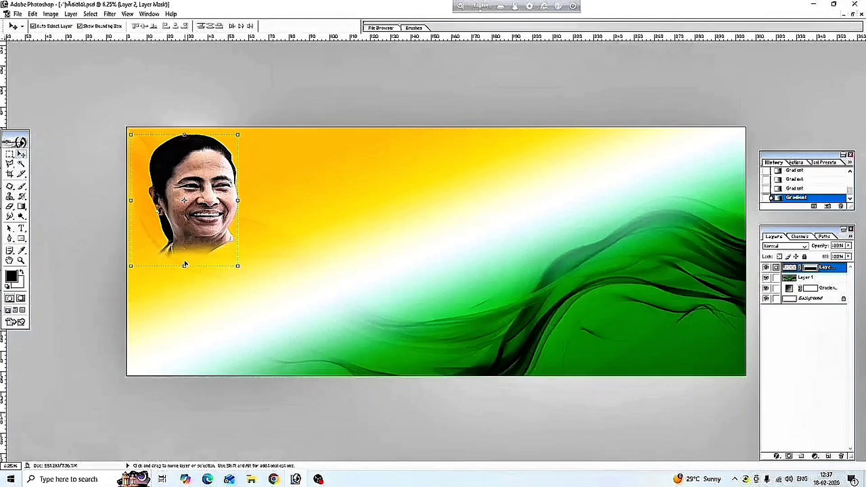
left_click_drag(185, 267, 185, 280)
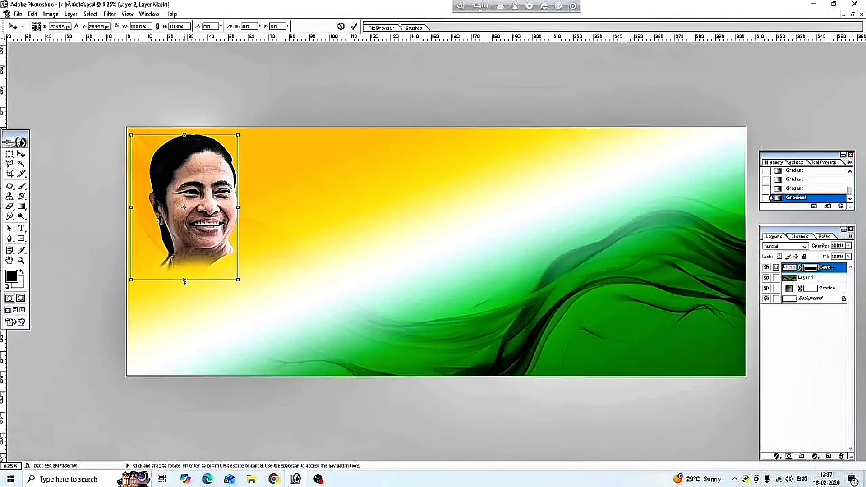
left_click_drag(205, 222, 194, 220)
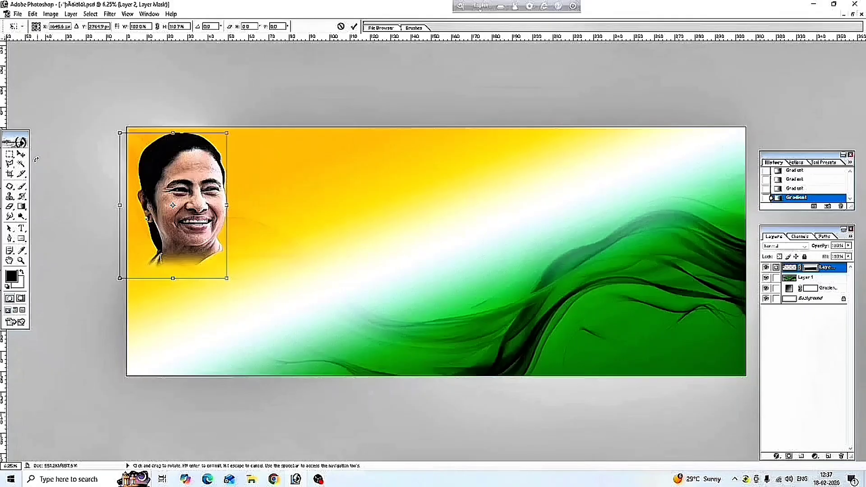
left_click(21, 154)
left_click(391, 179)
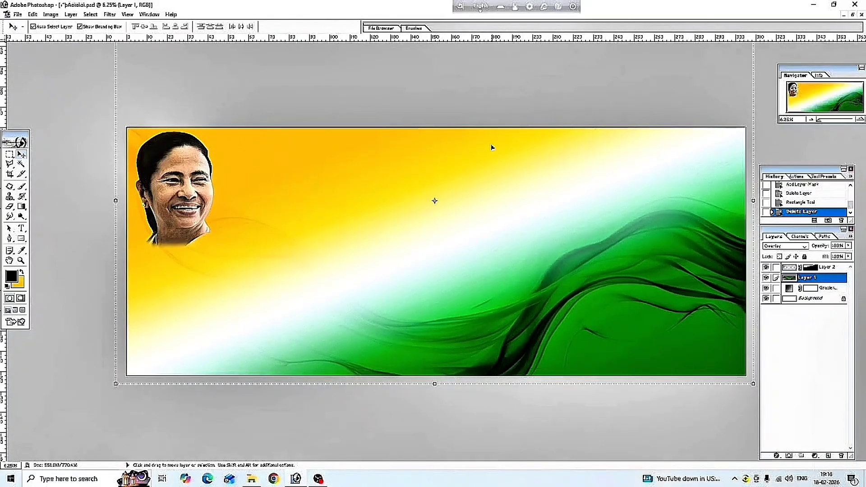
Draw a black rectangle shape about 72 cm wide and 10 cm high near the middle of the banner's top edge.
left_click_drag(21, 238, 67, 240)
left_click_drag(359, 139, 506, 160)
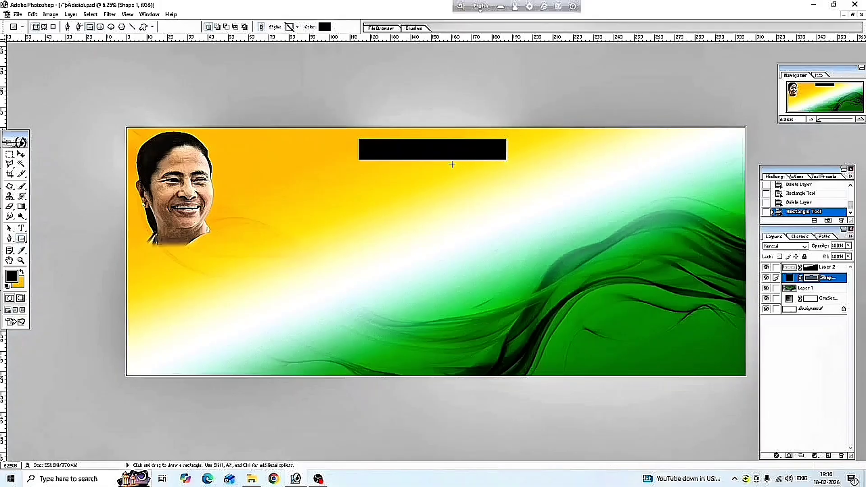
left_click(22, 155)
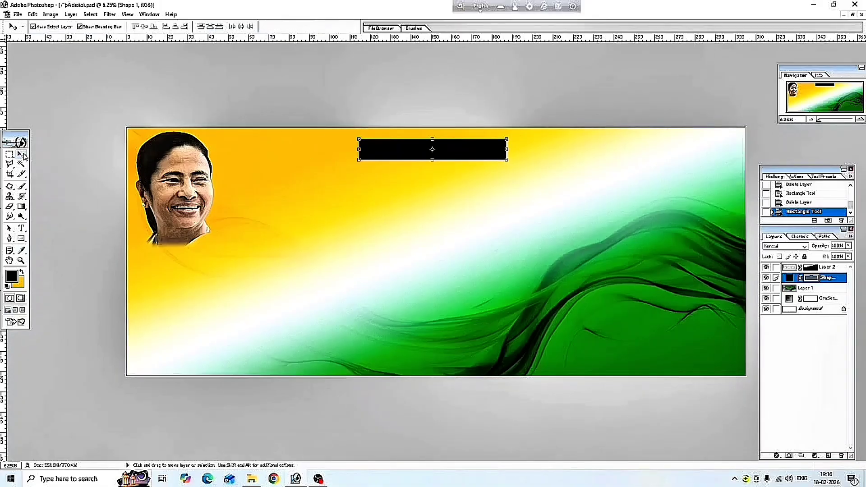
Change the rectangle's fill to bright yellow, RGB 255, 252, 0.
double_click(790, 279)
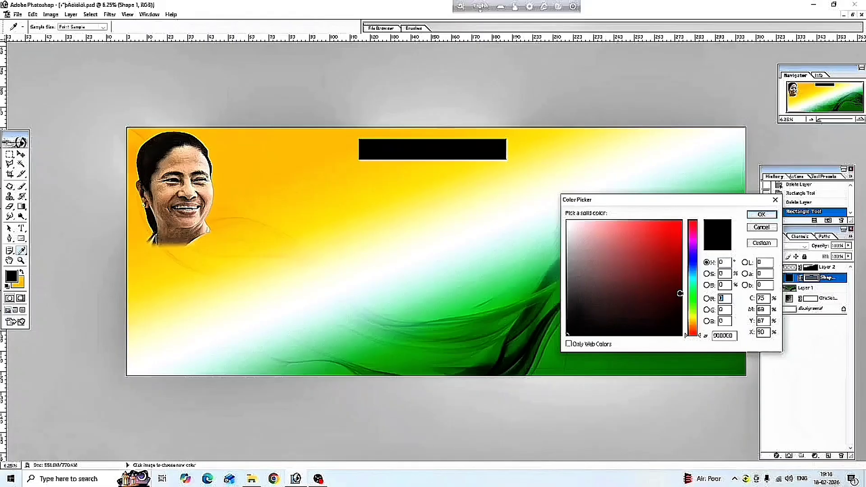
left_click(693, 316)
left_click(681, 221)
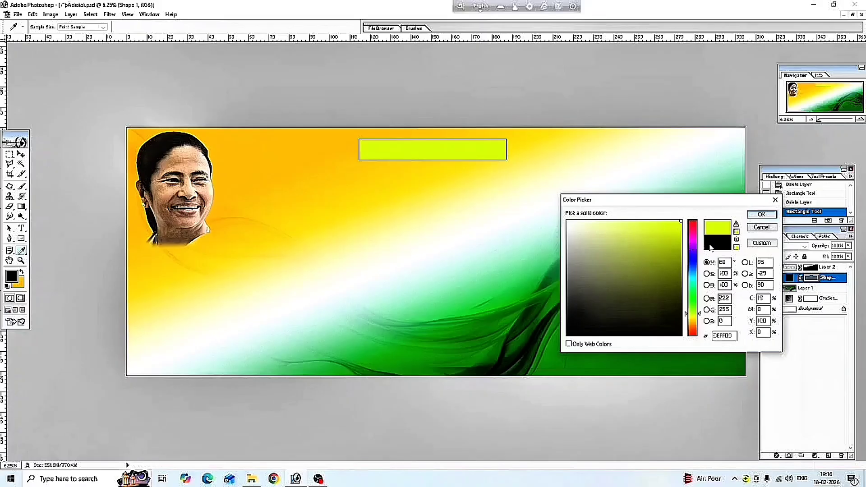
left_click(694, 318)
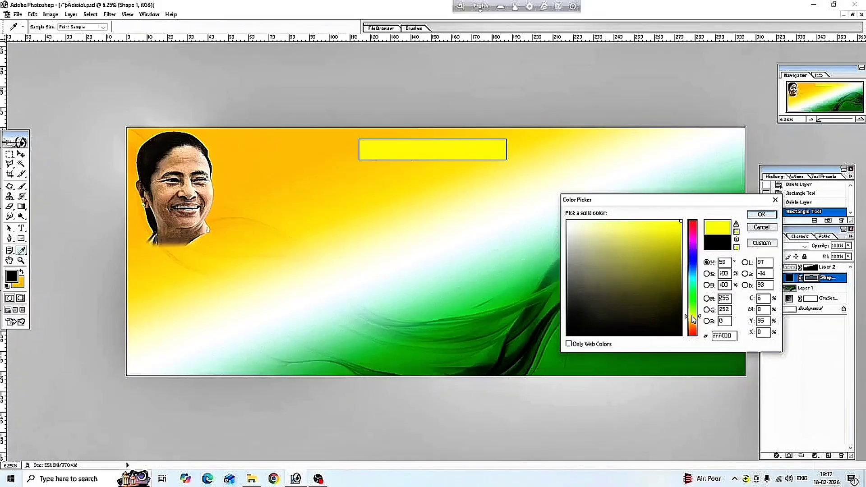
left_click(762, 215)
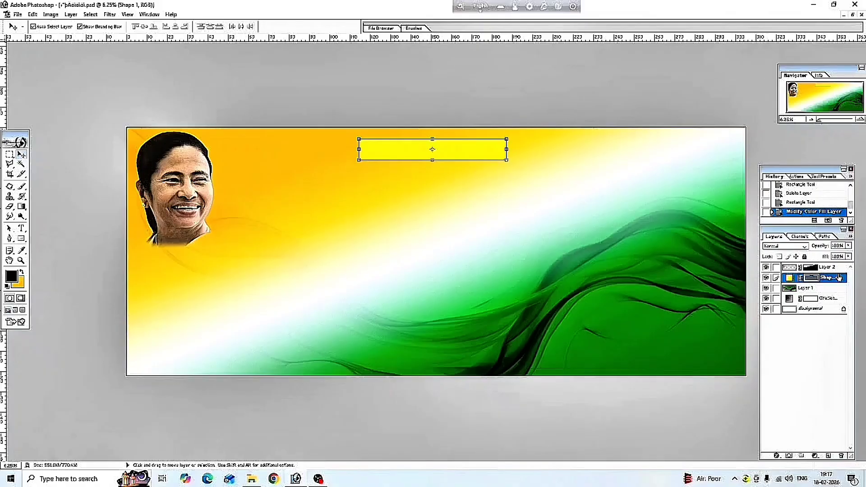
Add a layer mask to the yellow rectangle and fade its right and left ends with horizontal gradients.
left_click(789, 457)
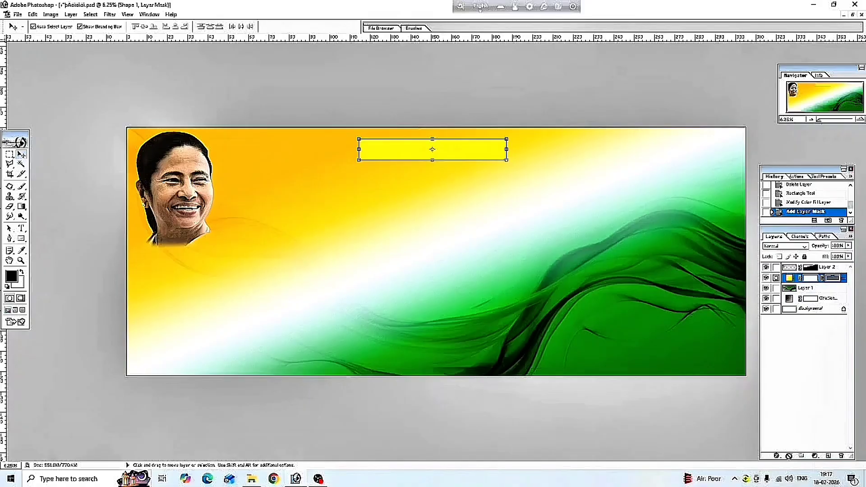
left_click(22, 207)
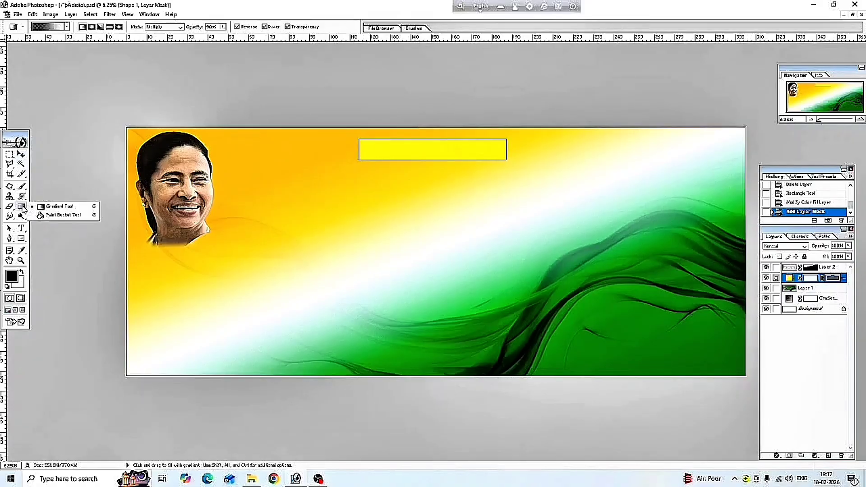
left_click(57, 207)
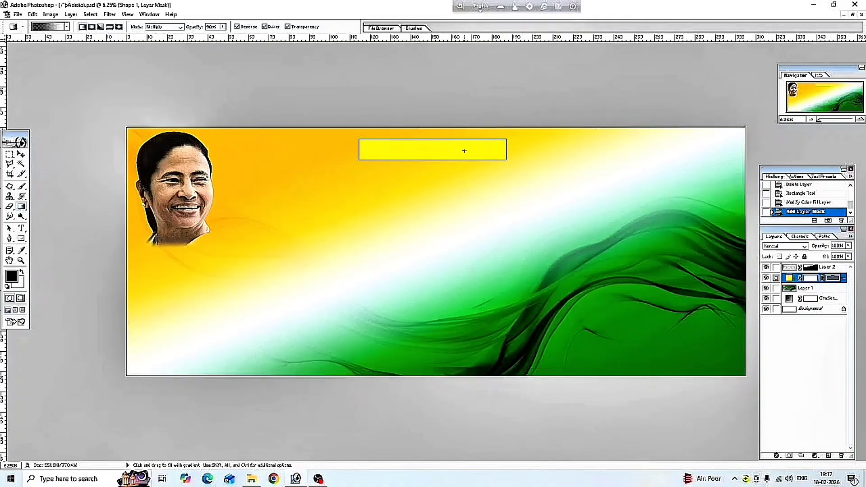
key("shift")
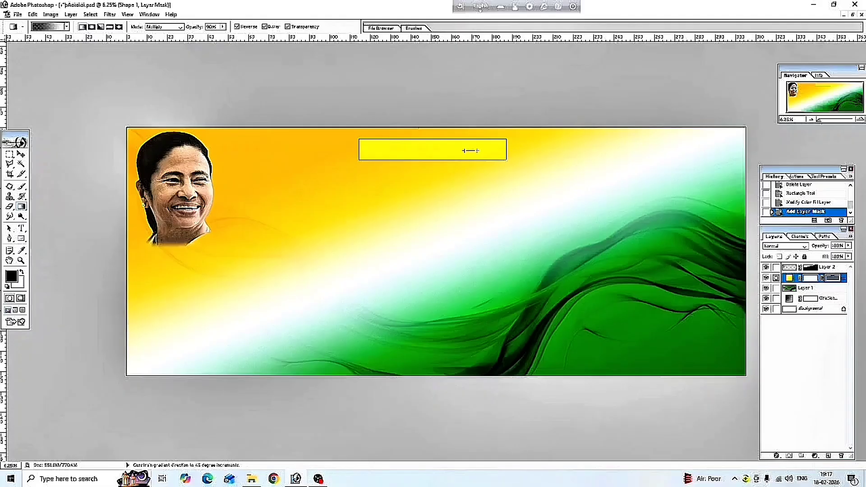
left_click_drag(478, 150, 505, 148)
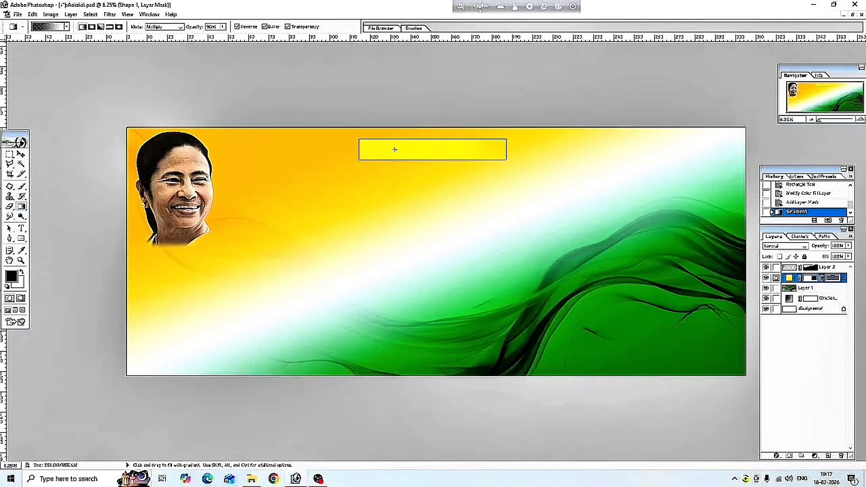
left_click_drag(395, 150, 357, 161)
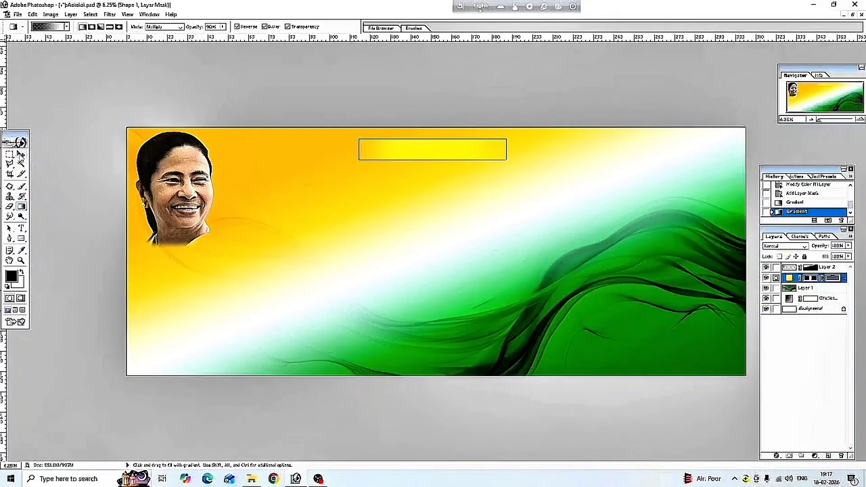
Nudge the faded yellow strip slightly upward near the middle of the banner's top edge.
left_click(21, 154)
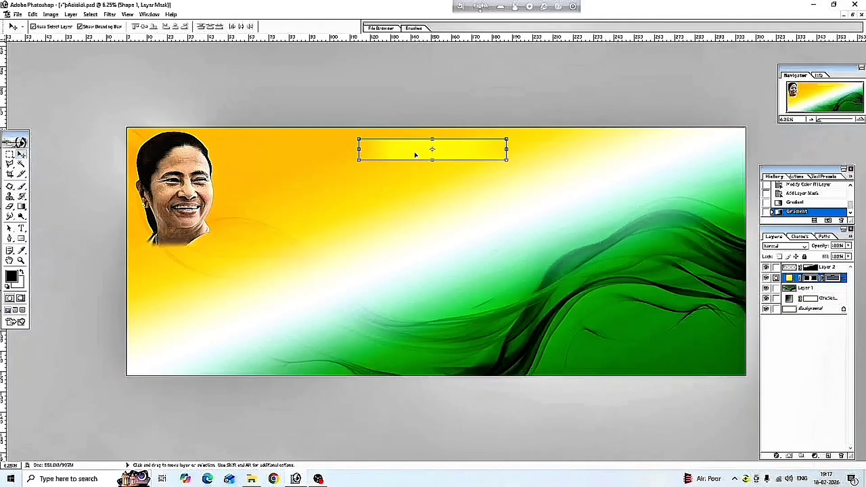
left_click_drag(427, 157, 414, 154)
left_click(420, 195)
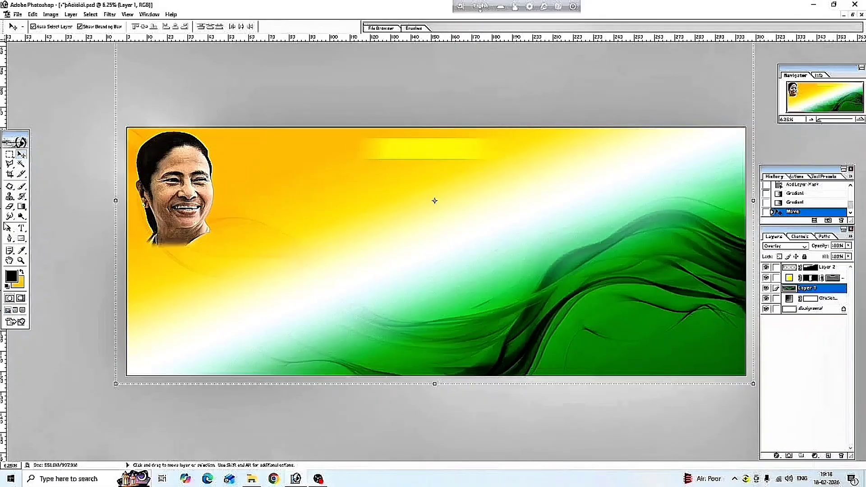
Switch to a Bengali typing keyboard and add the text "বন্দে মাতরম্" to the right of the portrait.
left_click(22, 228)
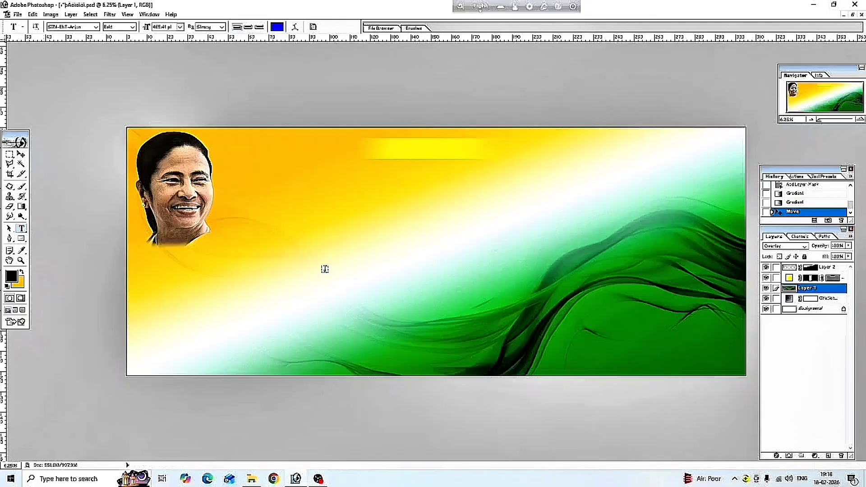
left_click(804, 482)
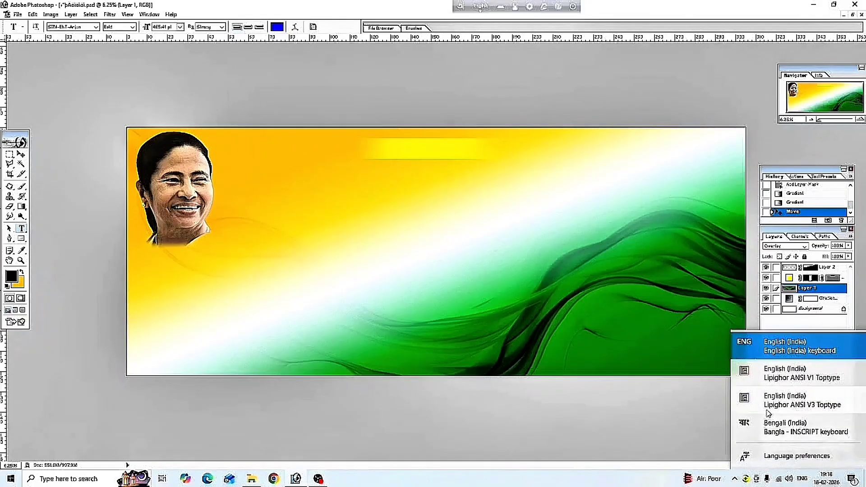
left_click(767, 427)
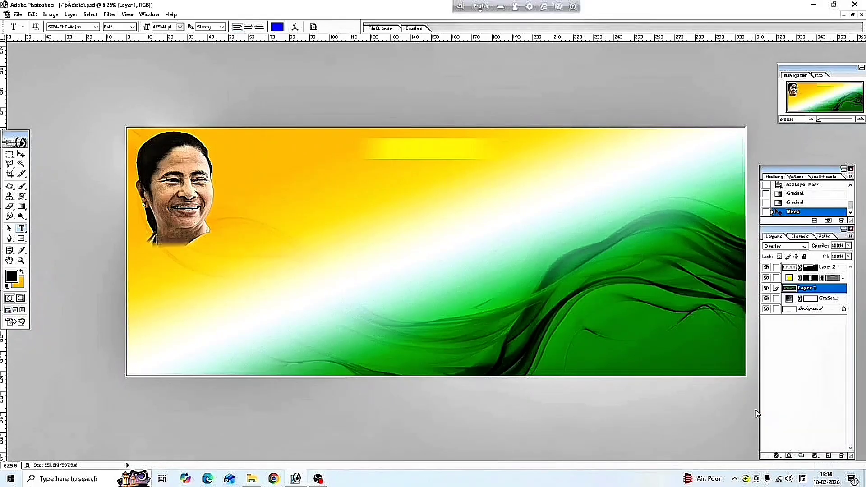
left_click(292, 224)
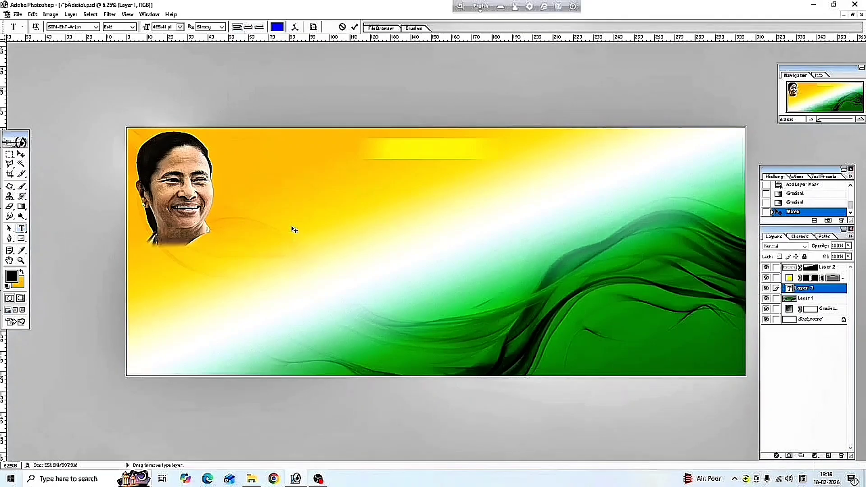
type("বে")
type("ন্দে")
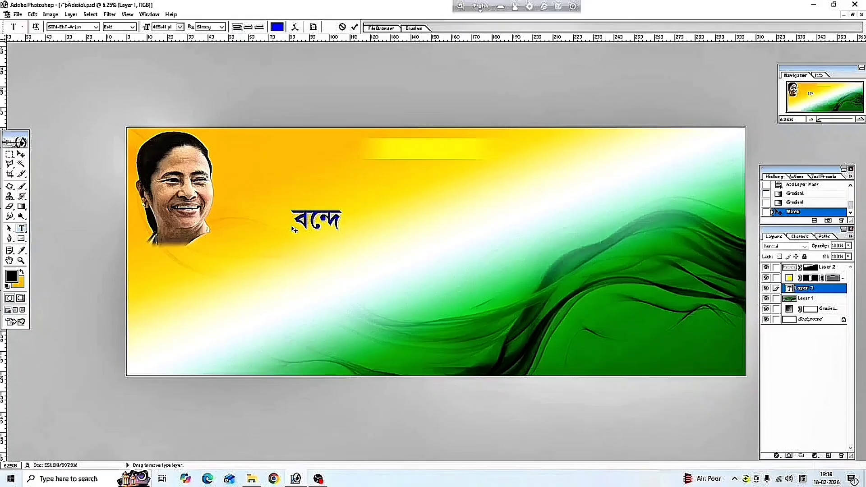
type(" মা")
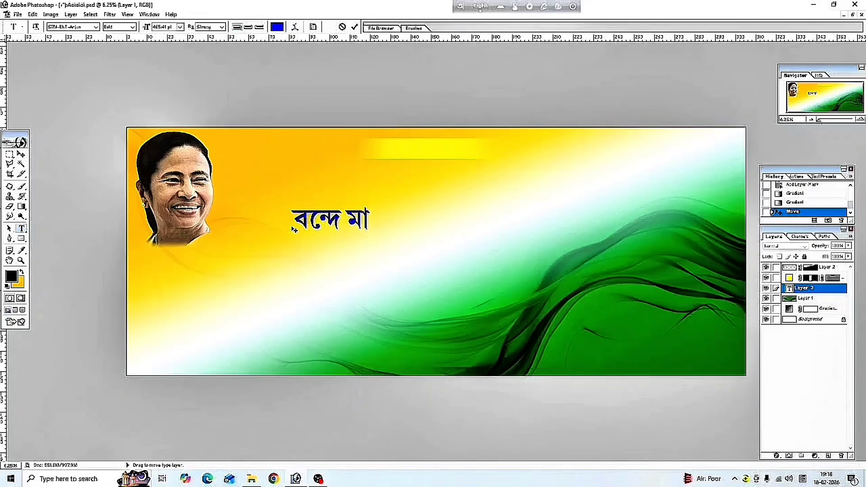
type("তরম")
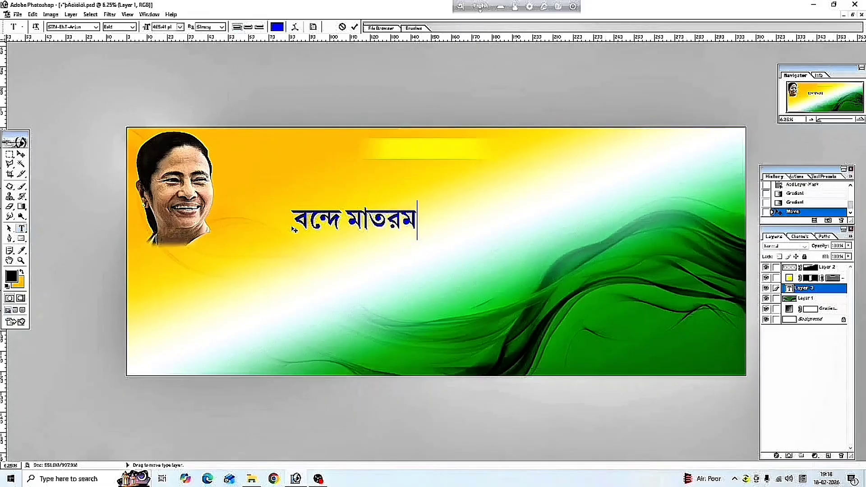
type("্")
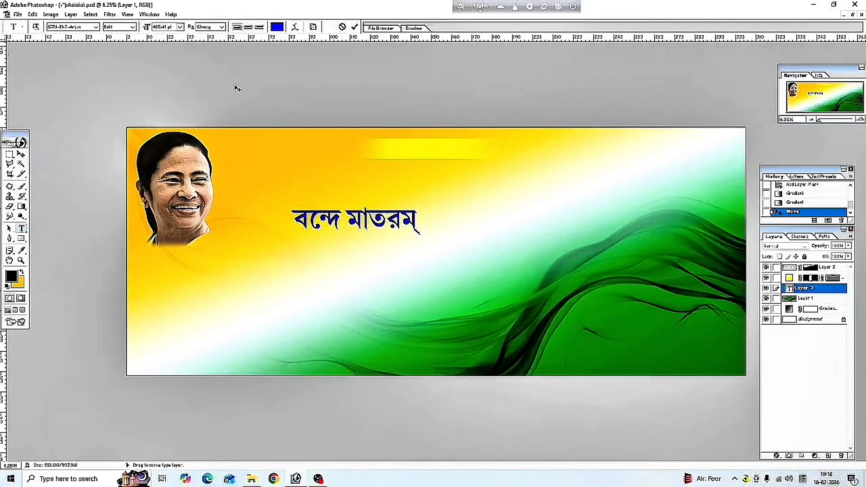
Recolour the whole "বন্দে মাতরম্" text from blue to near-black, RGB 1, 2, 15.
left_click_drag(417, 222, 293, 221)
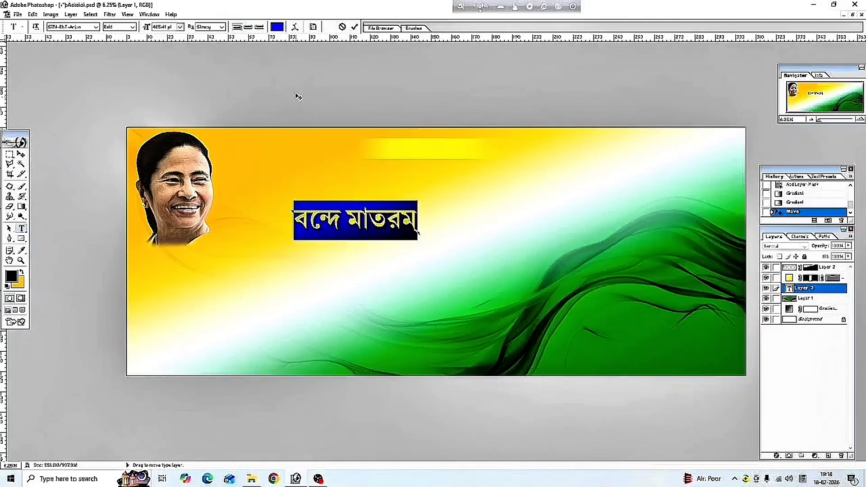
left_click(277, 26)
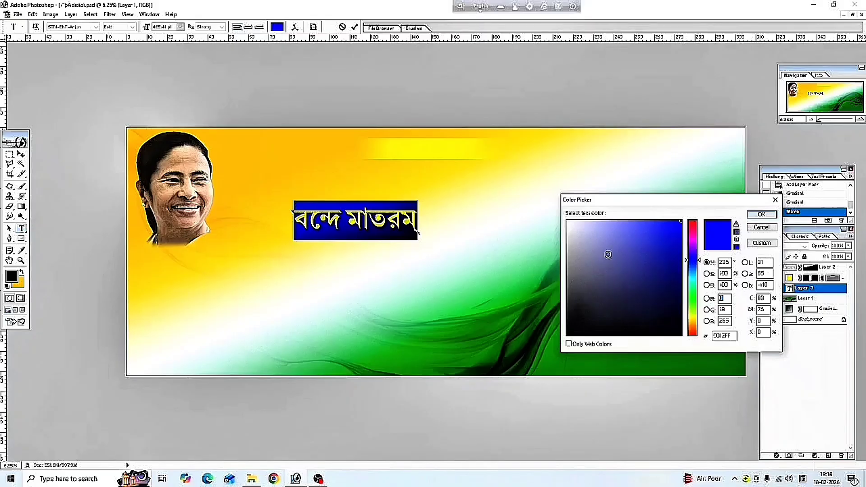
left_click(681, 335)
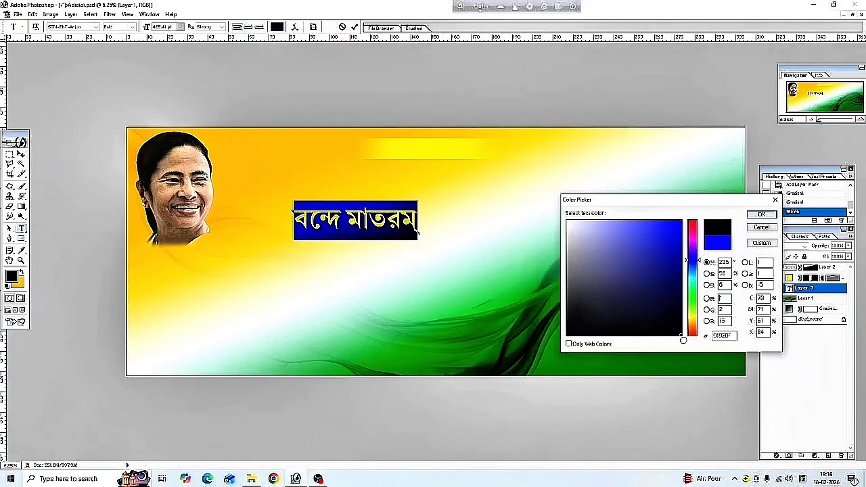
left_click(762, 215)
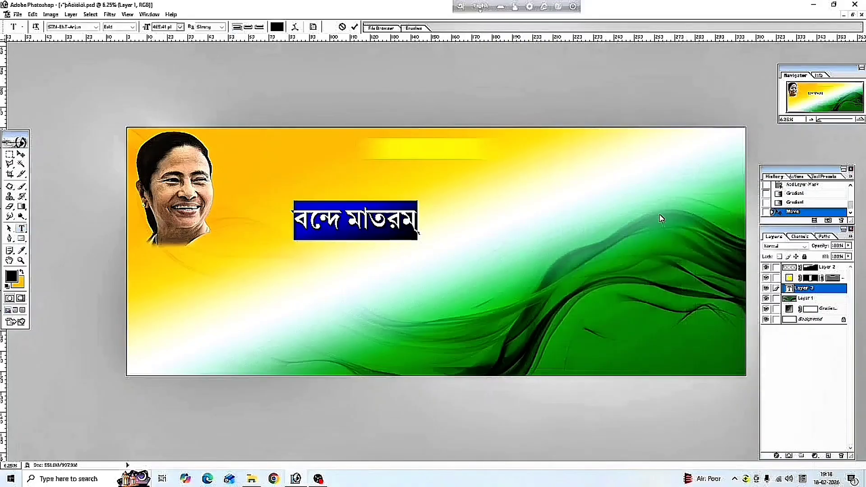
left_click(350, 217)
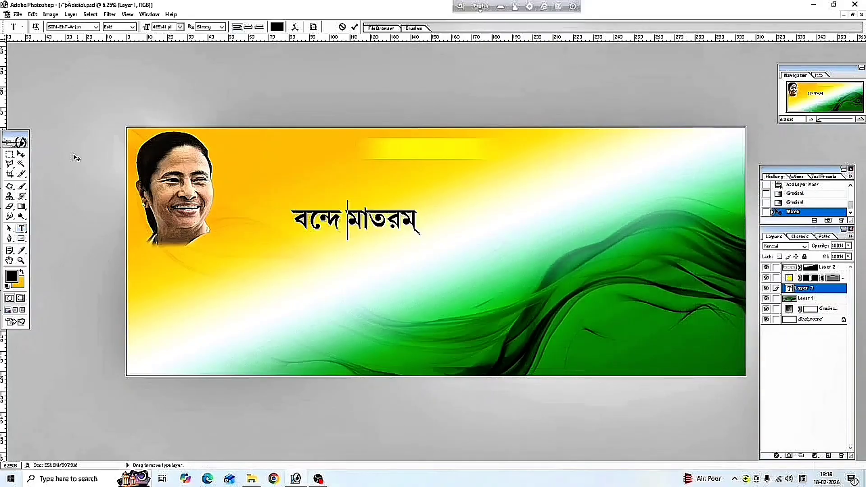
Squash the "বন্দে মাতরম্" text to about 73% of its height and apply the transformation.
left_click(21, 154)
left_click(354, 230)
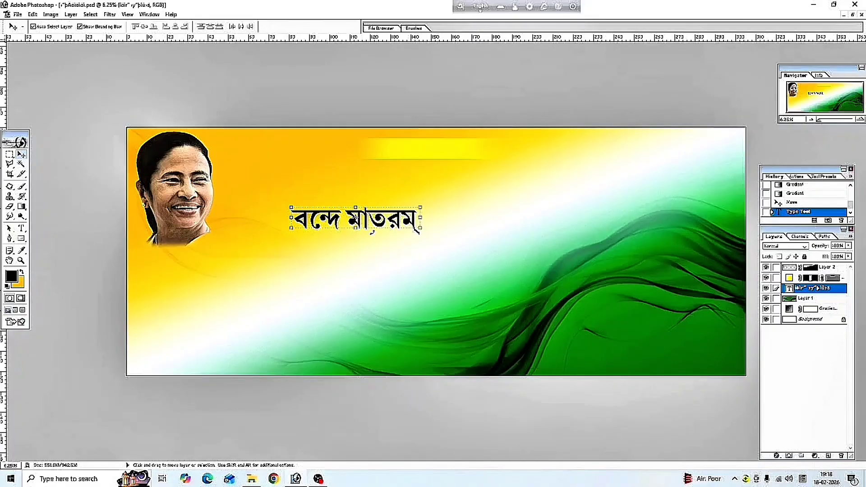
key("ctrl+t")
left_click_drag(355, 228, 361, 224)
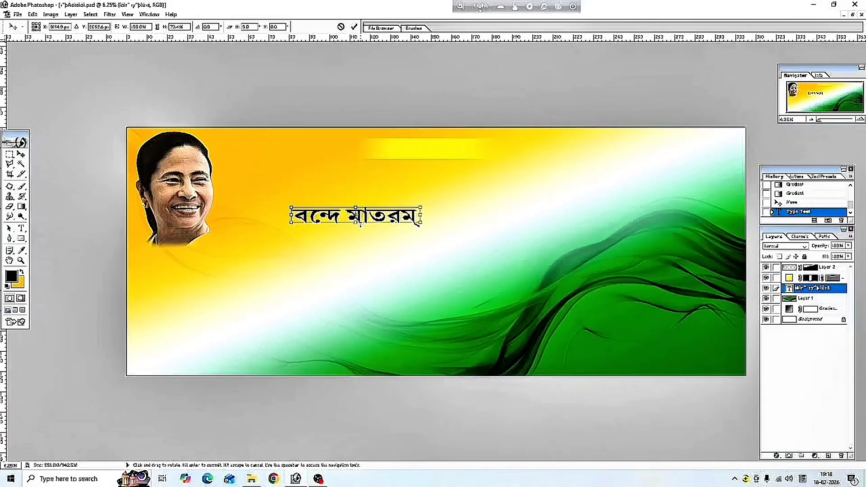
left_click(21, 155)
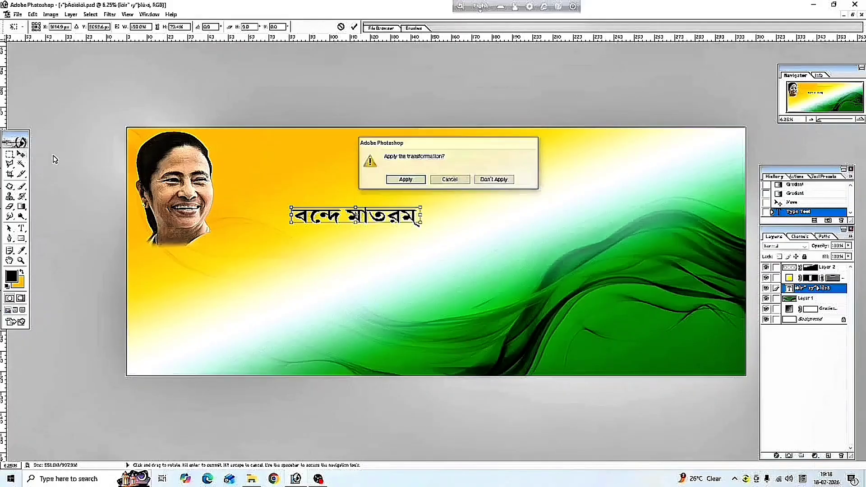
left_click(404, 181)
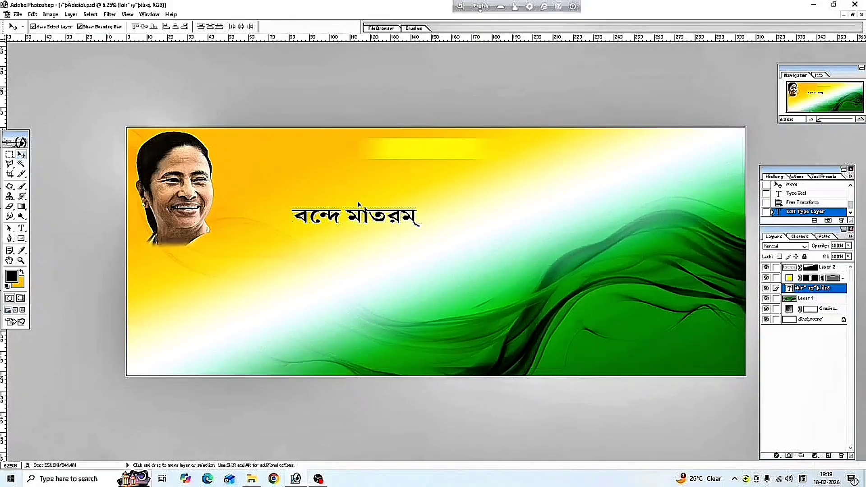
Move the "বন্দে মাতরম্" text onto the yellow strip and bring its layer to the front.
left_click_drag(408, 242, 496, 160)
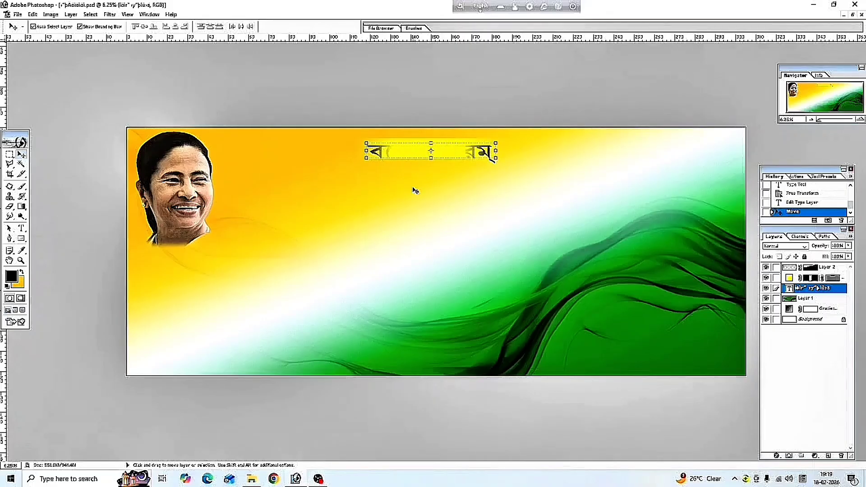
left_click(71, 15)
mouse_move(117, 227)
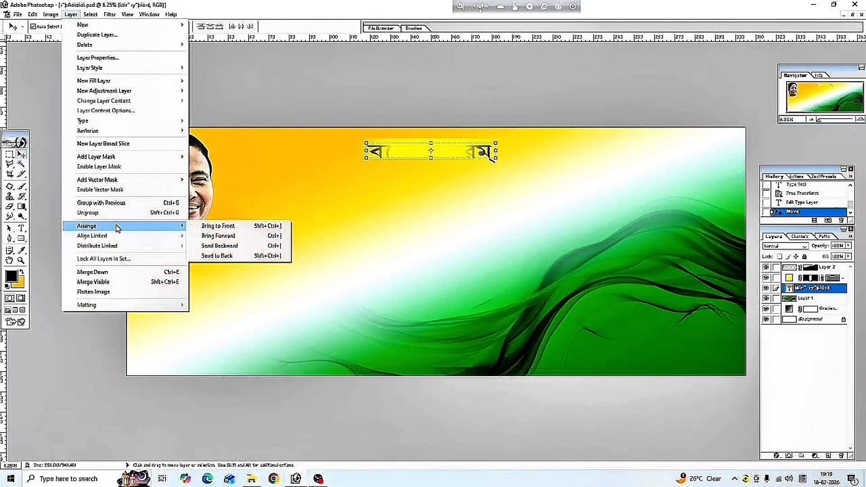
left_click(212, 225)
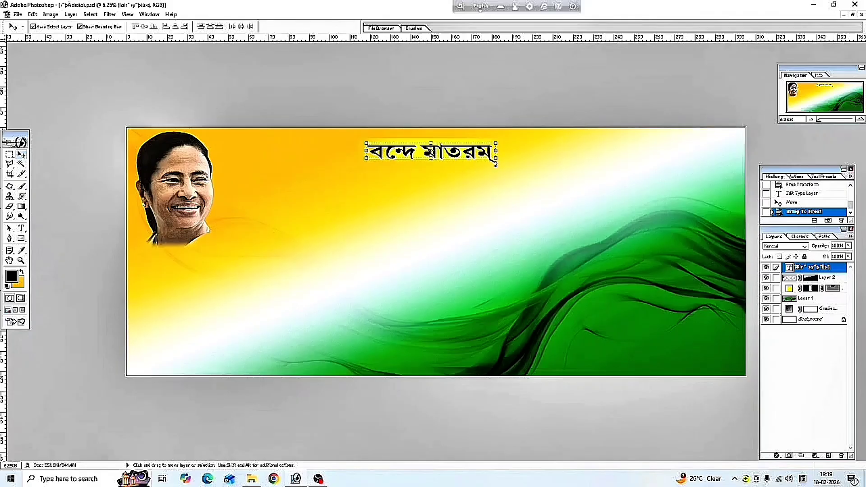
Scale the "বন্দে মাতরম্" text down to about 70% width and 73% height, centring it on the yellow strip.
key("ctrl+t")
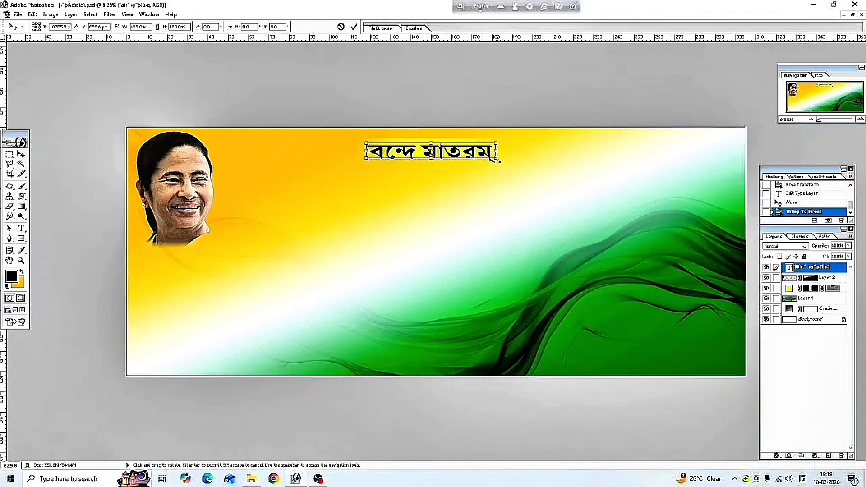
left_click_drag(496, 158, 457, 156)
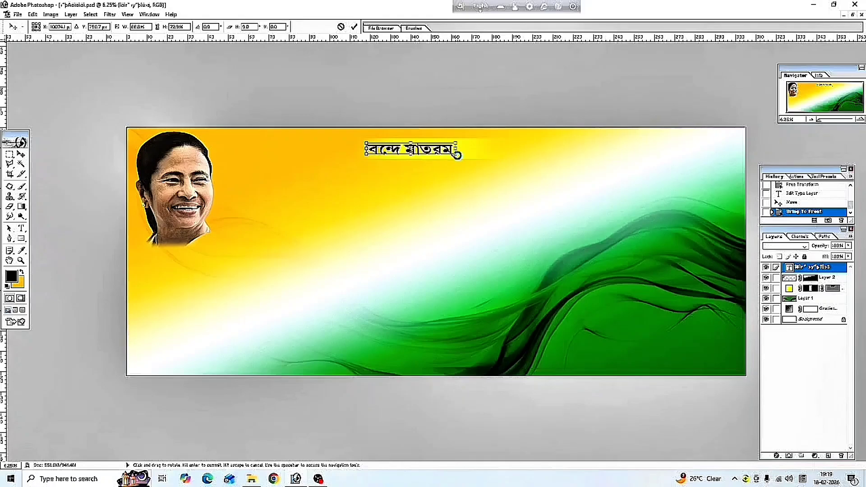
left_click(354, 28)
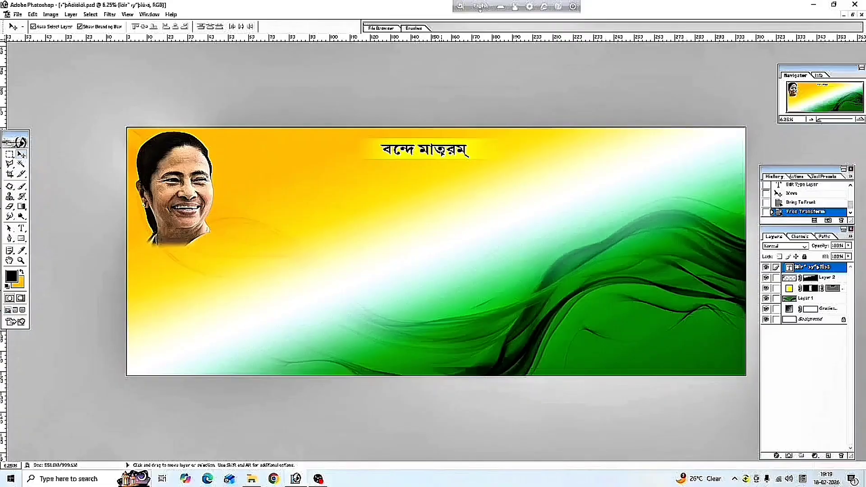
left_click_drag(442, 152, 442, 153)
left_click(450, 190)
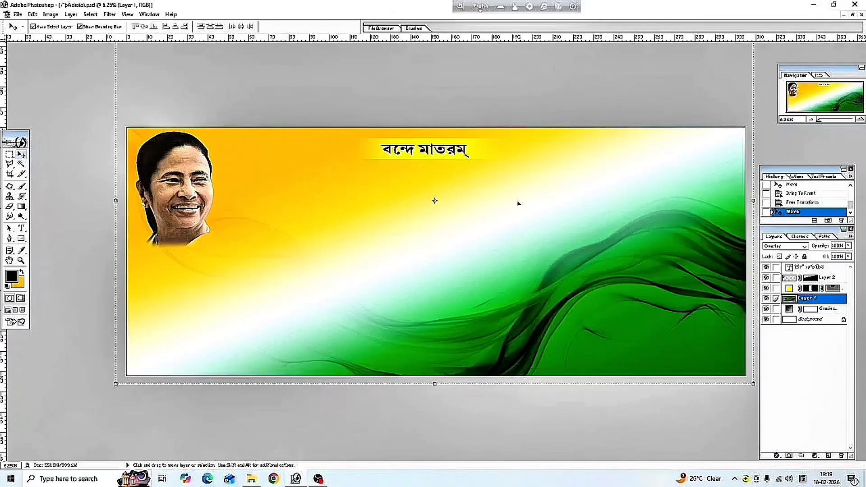
Add a new text line "বিষ্ণুপুর ১ নং অঞ্চল তৃণমূল কংগ্রেস" to the right of the portrait.
left_click(22, 229)
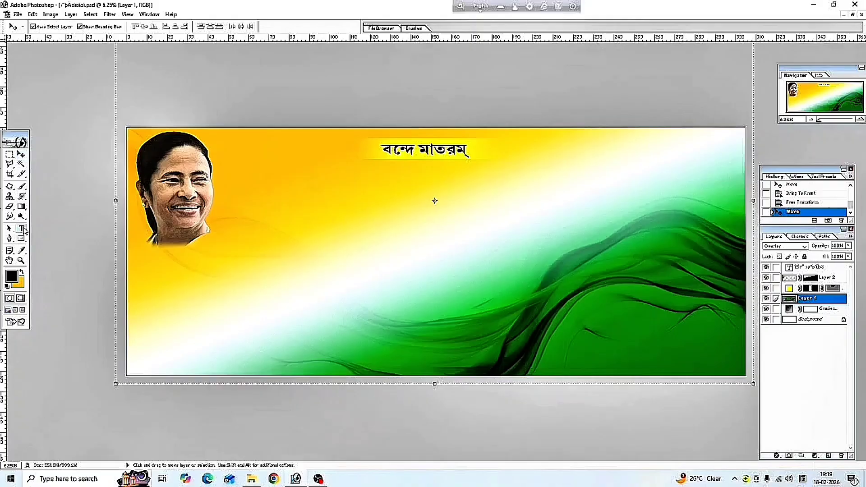
left_click(273, 215)
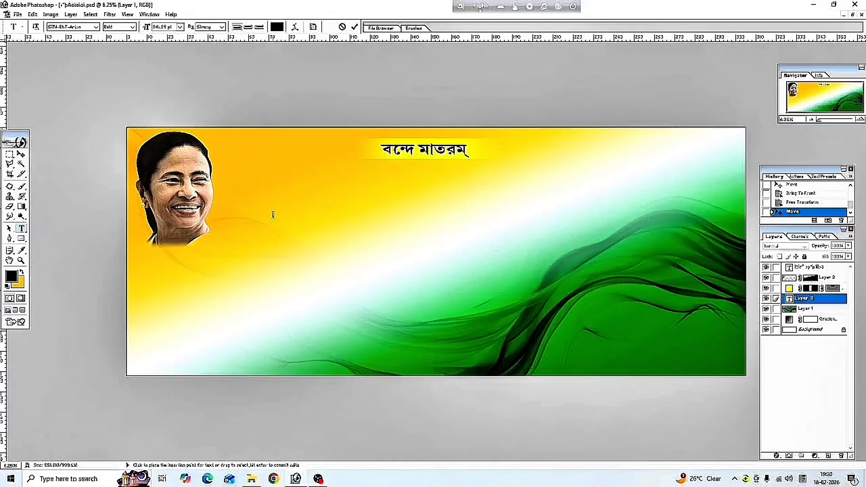
type("বিষ্ণুপুর ১ নং অঞ্চল তৃণমূল কংগ্রেস")
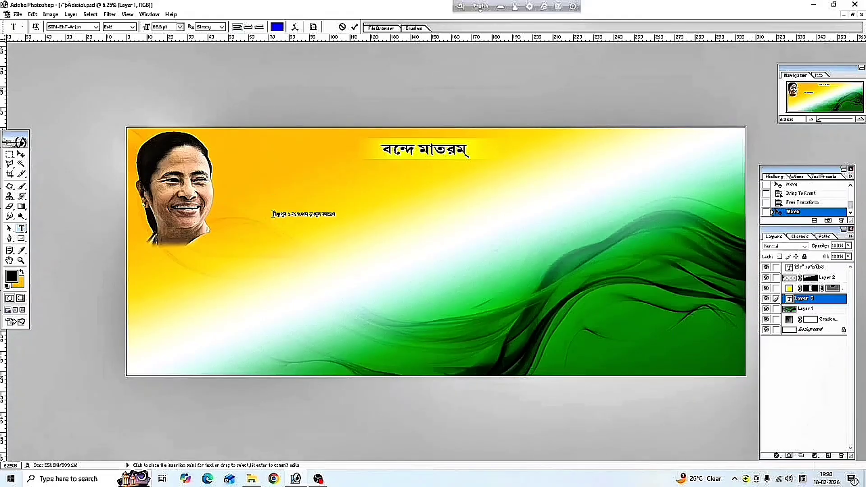
Enlarge the new blue text line to nearly seven times its size, spanning most of the banner's width beside the portrait, and apply it.
left_click(23, 155)
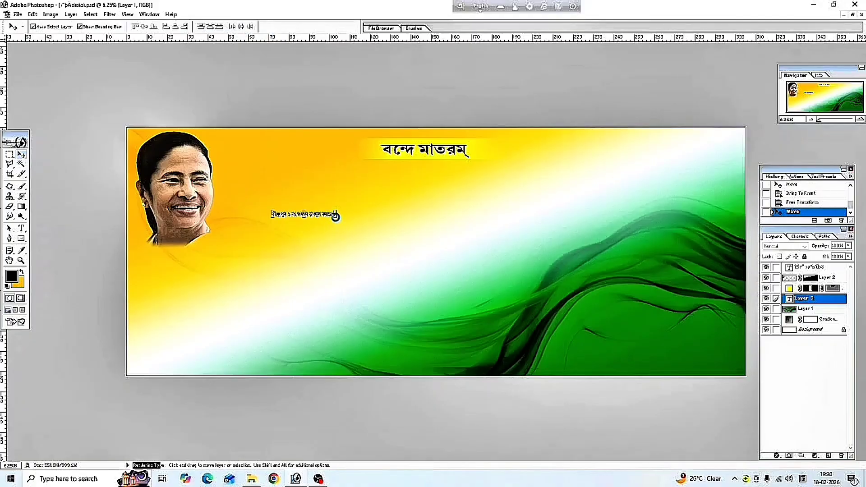
left_click_drag(338, 219, 709, 244)
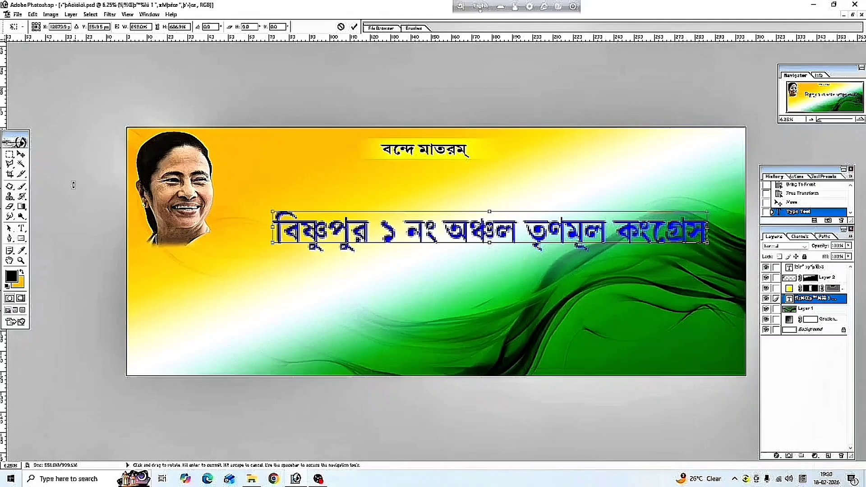
left_click(20, 155)
left_click(405, 180)
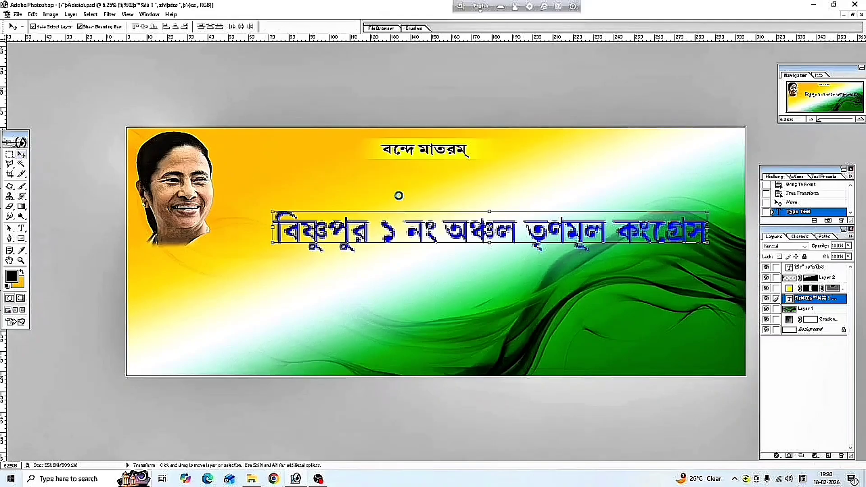
Move the large blue text line up beneath the yellow strip, reduce its height to about 91%, and apply the transformation.
left_click_drag(444, 219, 441, 215)
key("ctrl+t")
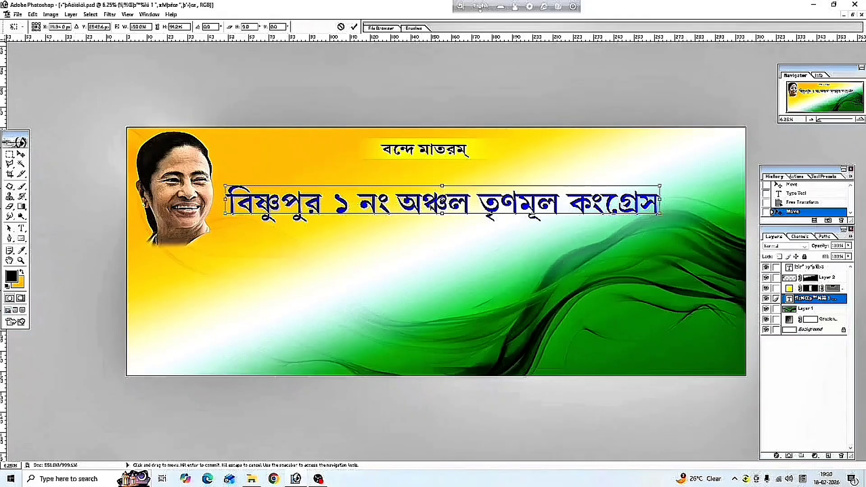
left_click(21, 228)
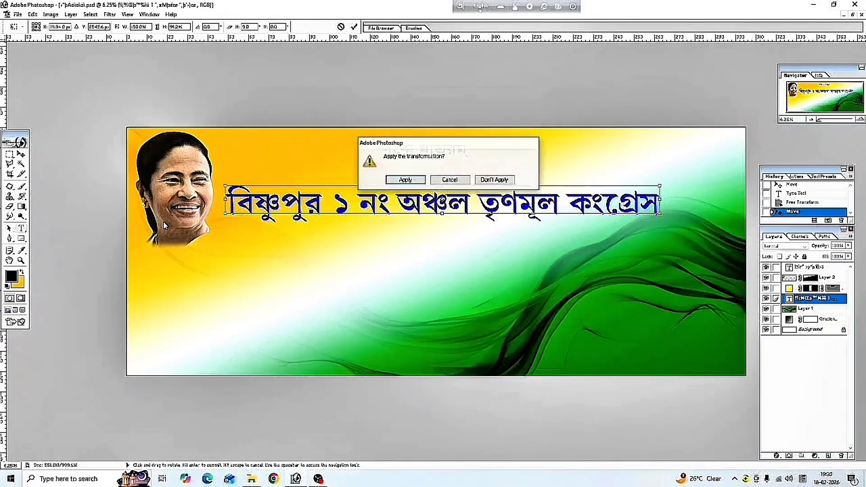
left_click(404, 148)
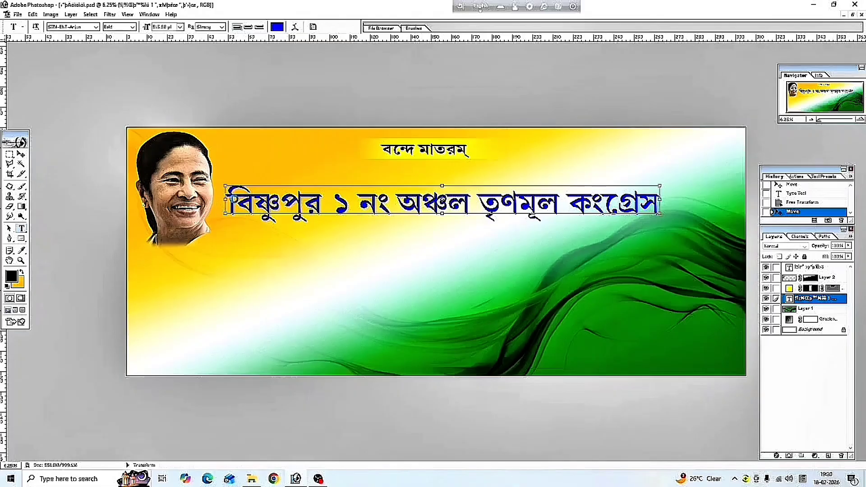
Add a white outside stroke 43 px wide to the large blue text line.
left_click(235, 201)
key("ctrl+a")
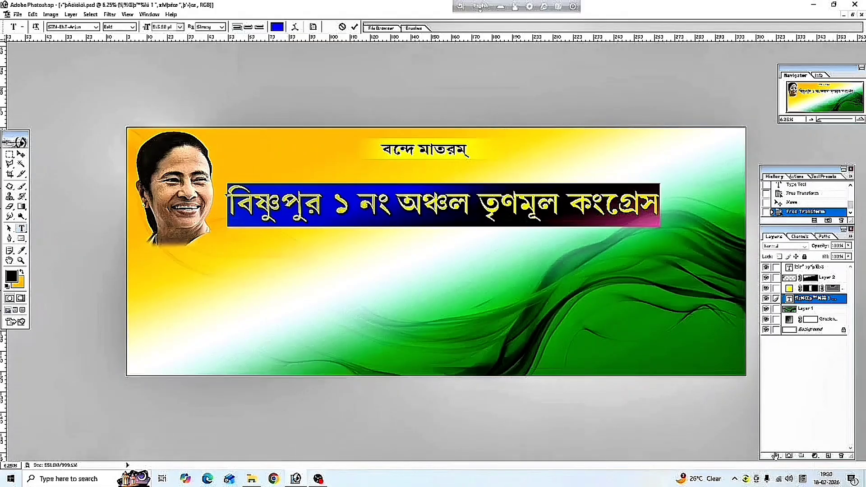
left_click(777, 456)
left_click(776, 456)
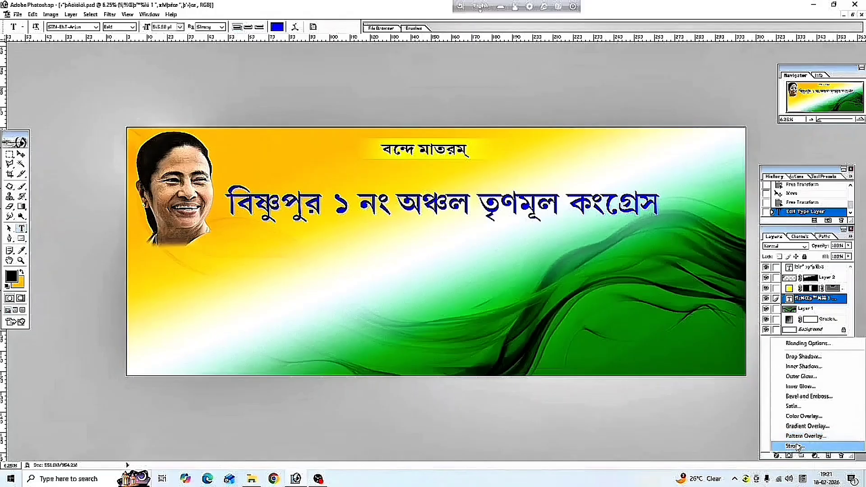
left_click(796, 446)
left_click(519, 383)
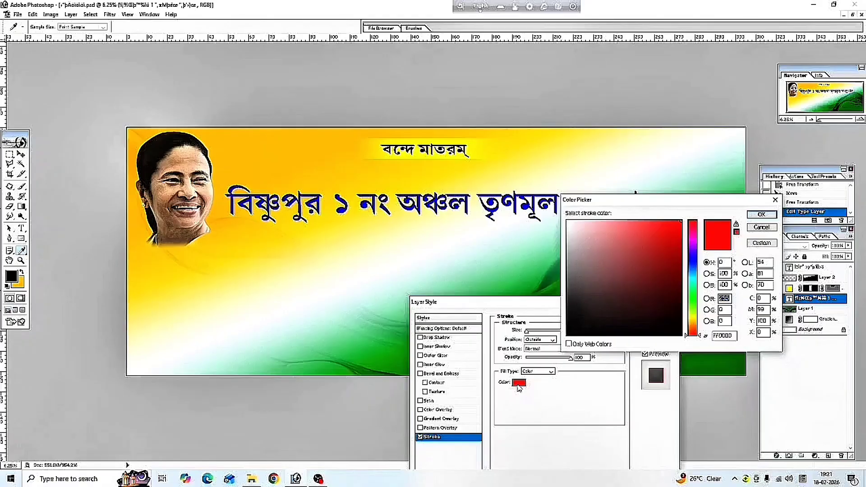
left_click(568, 222)
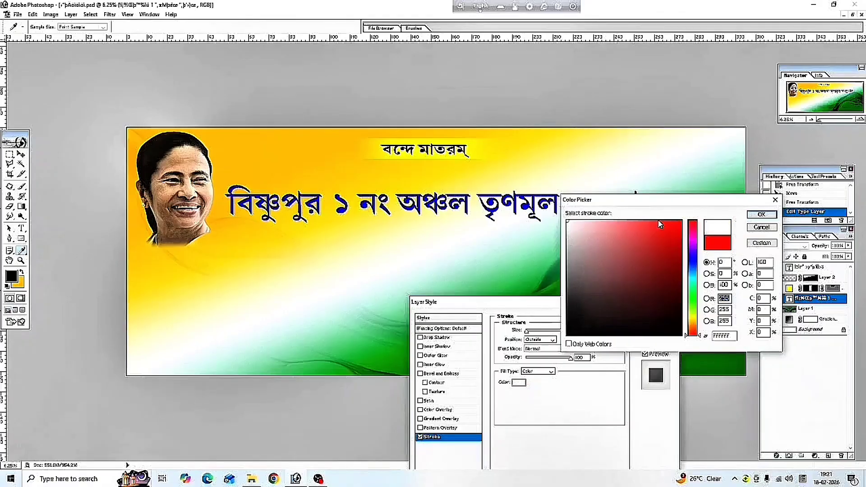
left_click(762, 214)
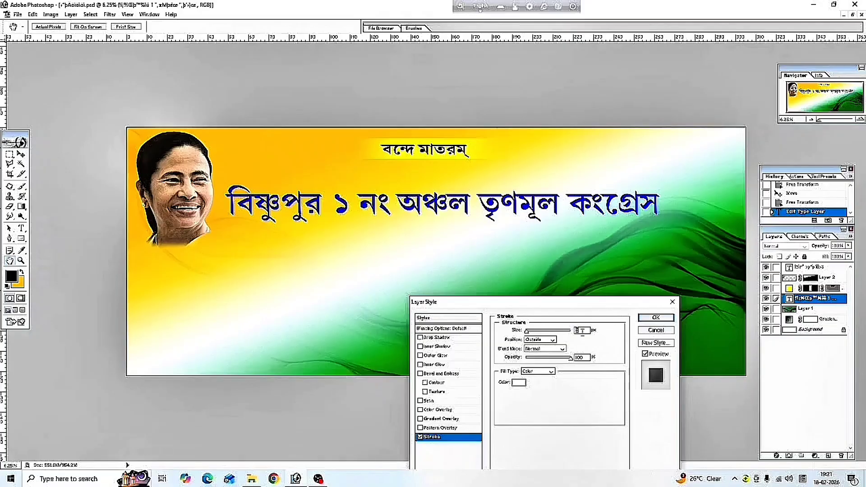
type("43")
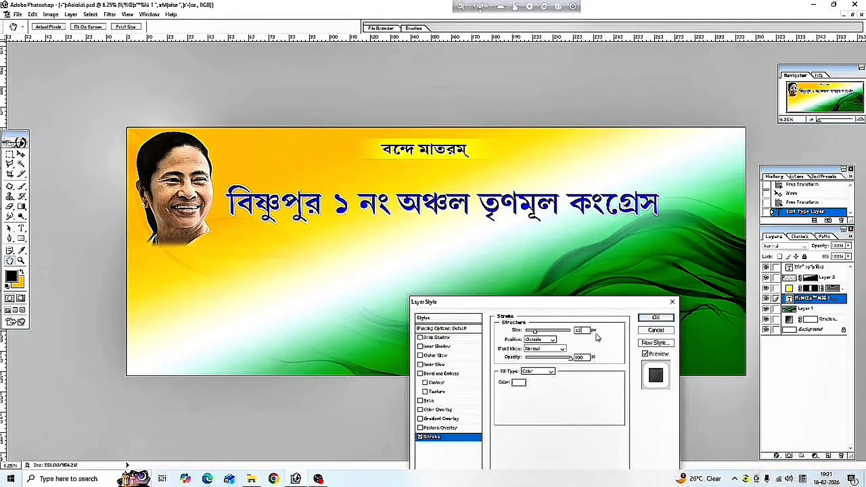
left_click(650, 319)
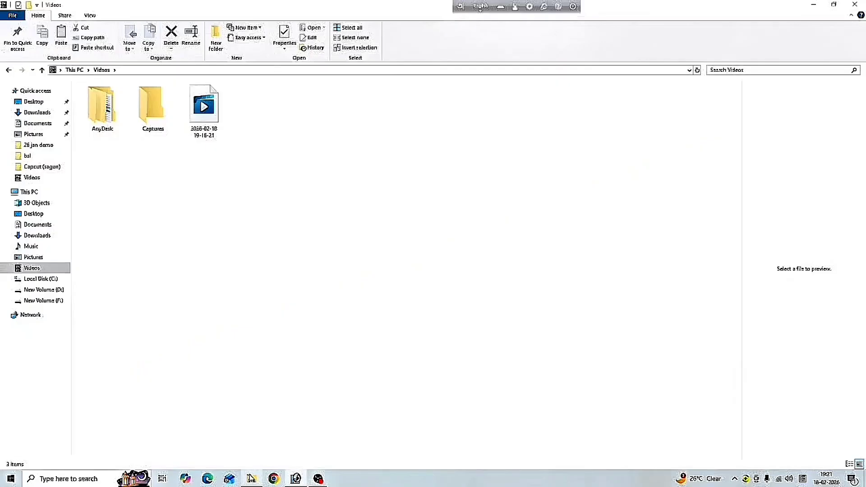
Switch to File Explorer and open the party logo image from the Downloads folder in Photoshop.
left_click(251, 478)
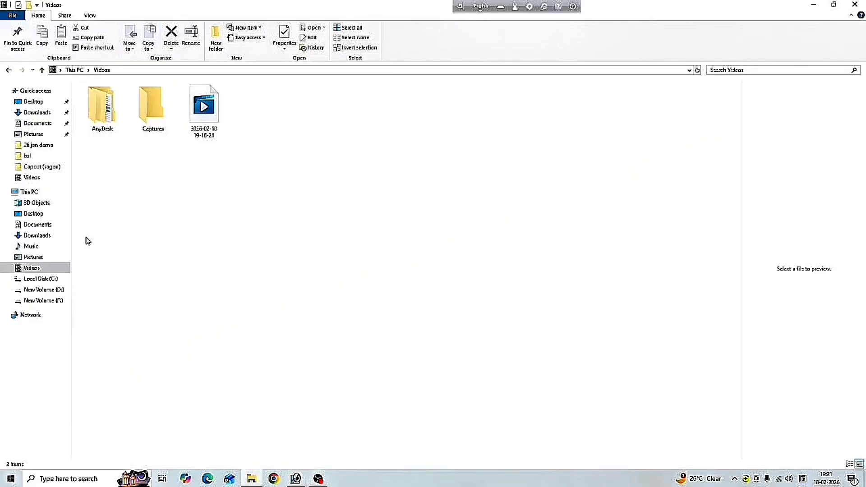
left_click(54, 112)
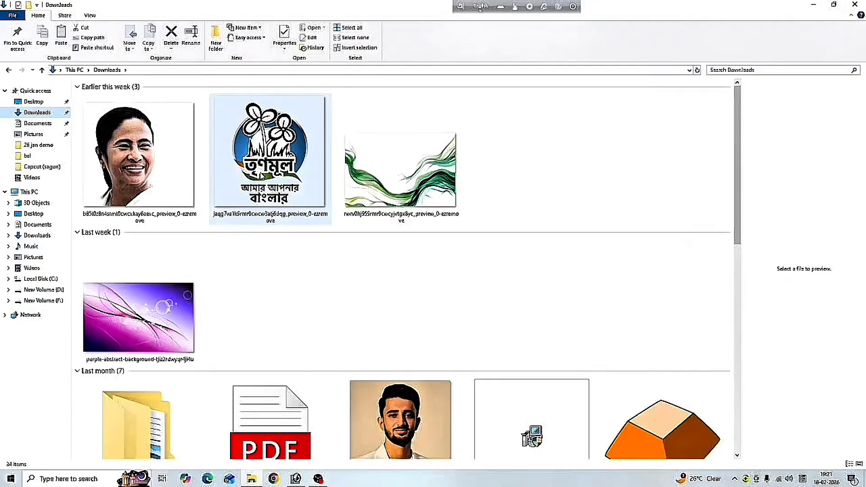
left_click(314, 129)
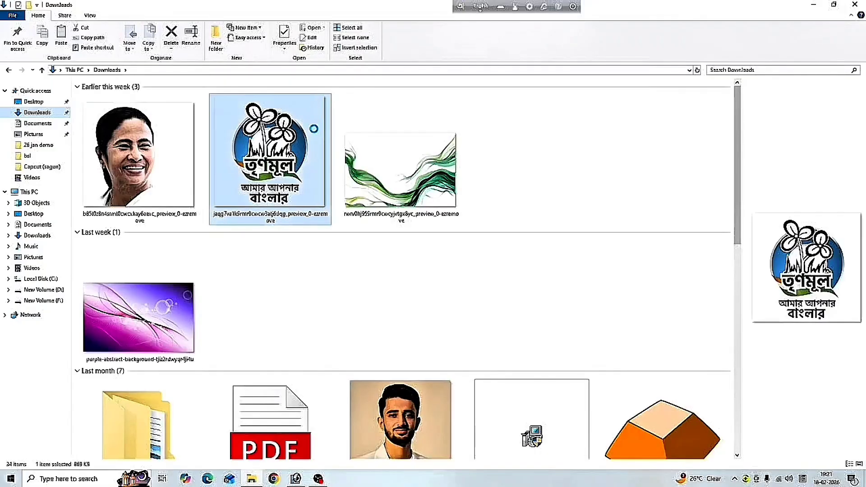
left_click_drag(314, 116, 285, 441)
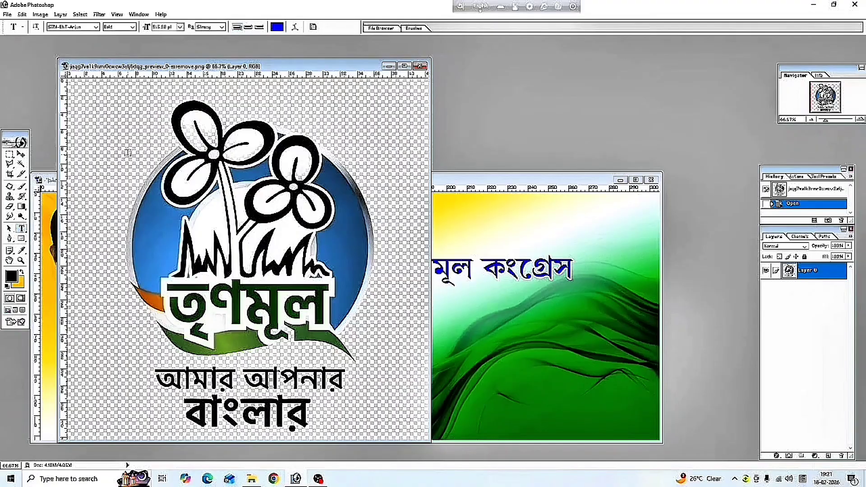
Copy the party logo into the banner above the end of the blue text line and close the logo image.
left_click(22, 155)
left_click_drag(205, 192, 556, 266)
left_click_drag(574, 237, 579, 242)
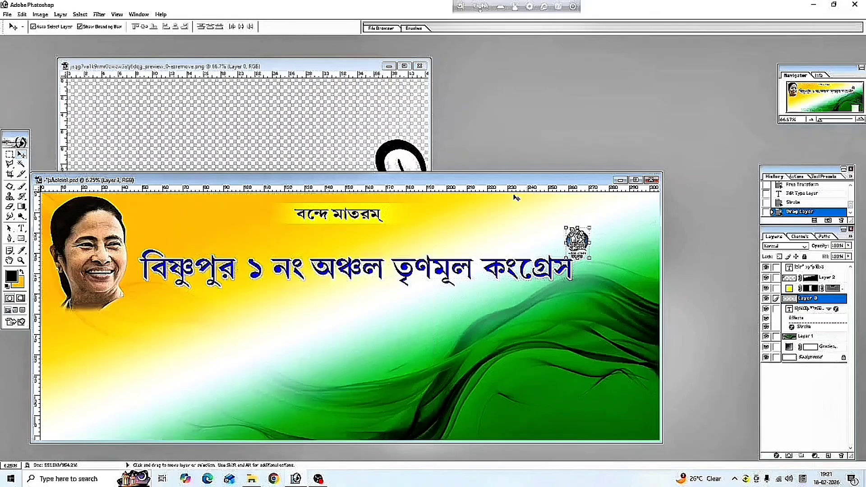
key("ctrl+w")
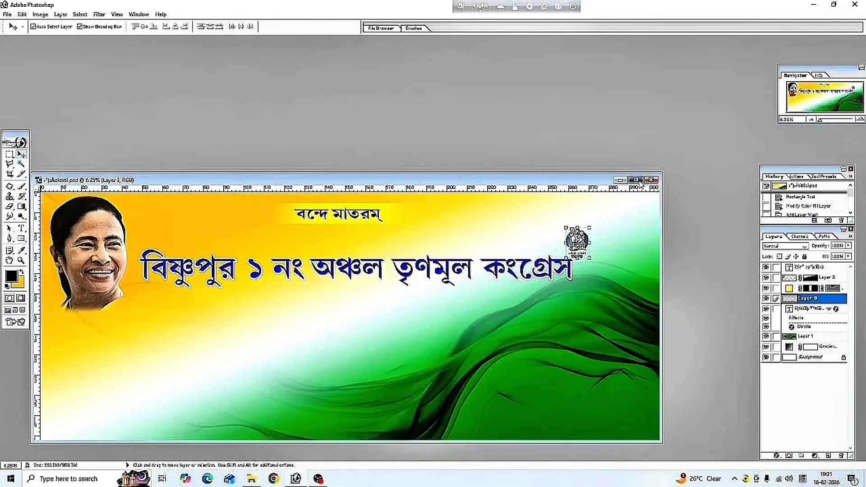
Enlarge the party logo to nearly three times its size, place it in the banner's upper-right corner, and apply the transformation.
left_click(638, 181)
key("ctrl+t")
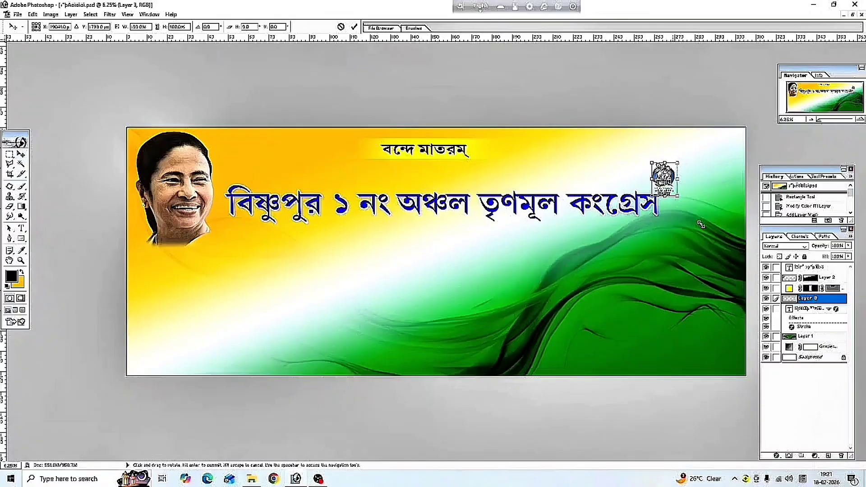
left_click_drag(679, 197, 737, 225)
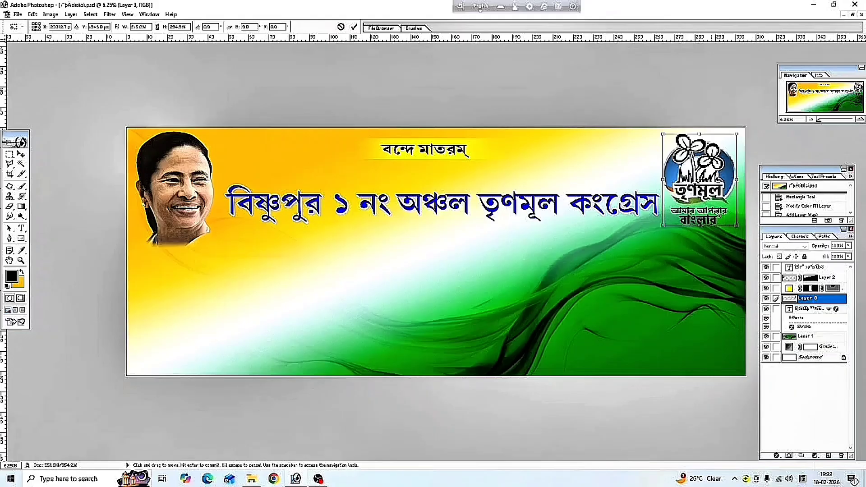
left_click_drag(704, 200, 706, 200)
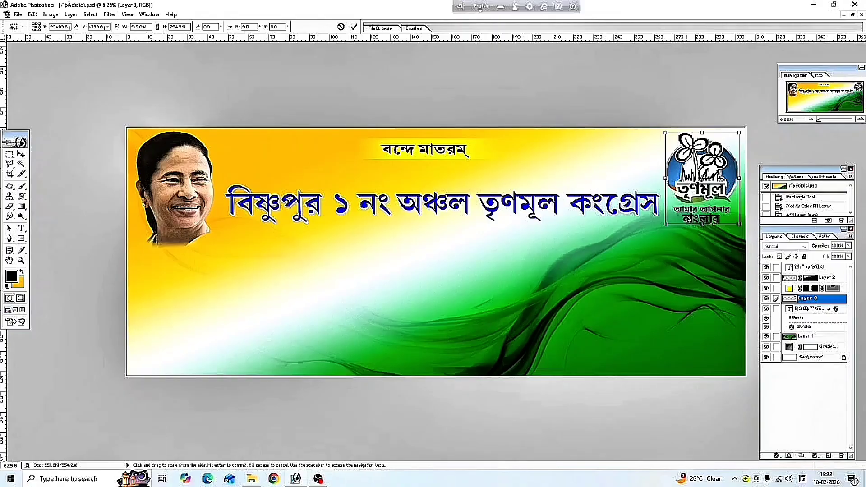
left_click(19, 154)
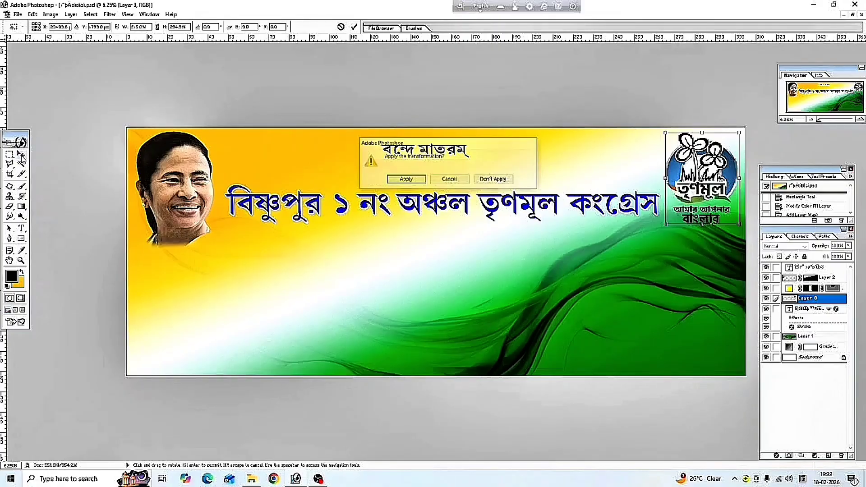
key("Return")
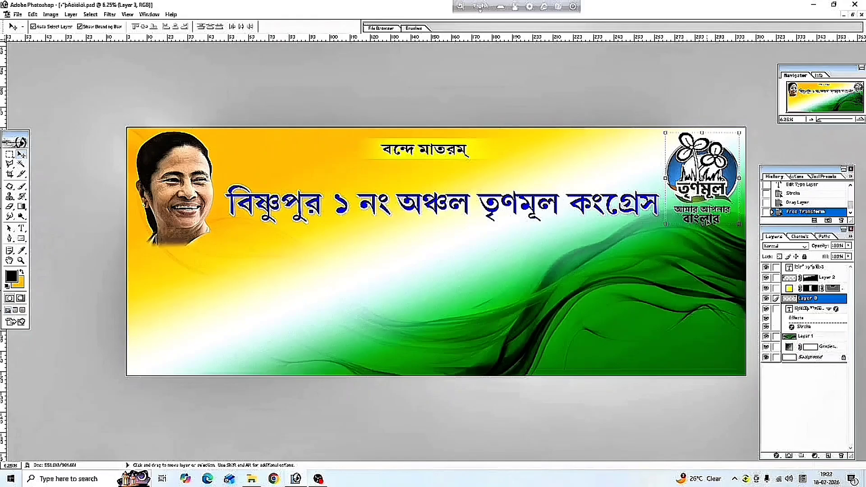
Add a white outside stroke at 100% opacity around the party logo.
left_click(776, 456)
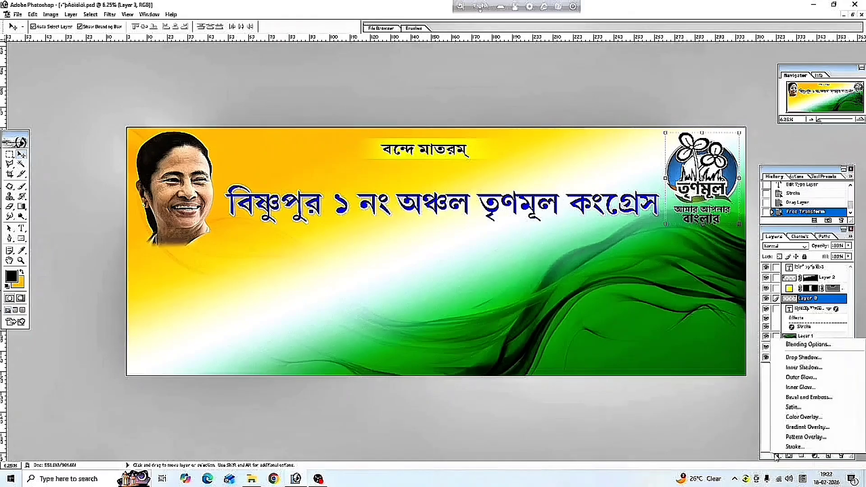
left_click(795, 446)
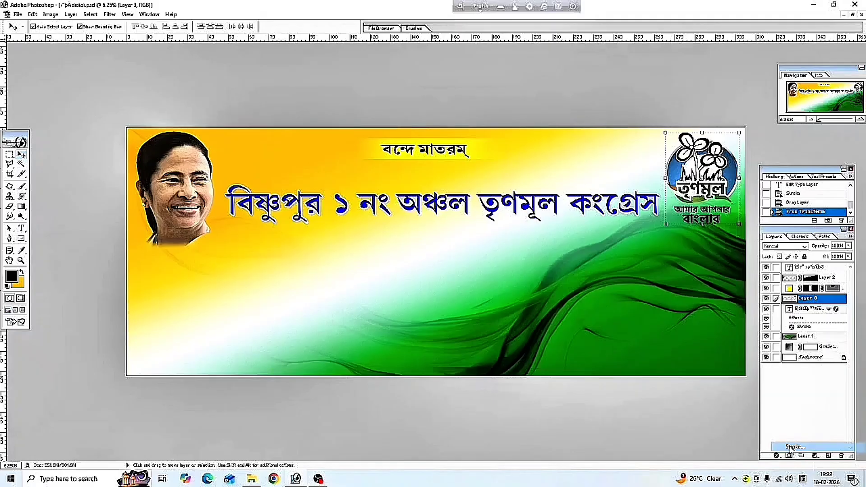
left_click(519, 383)
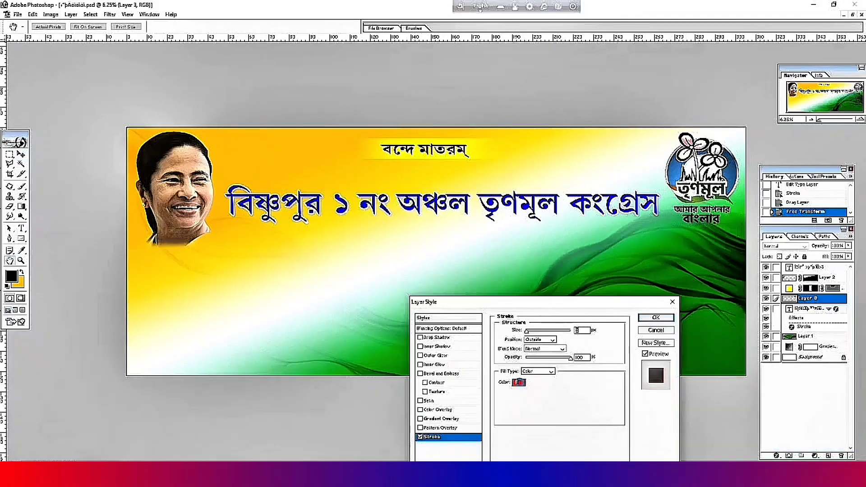
left_click(568, 221)
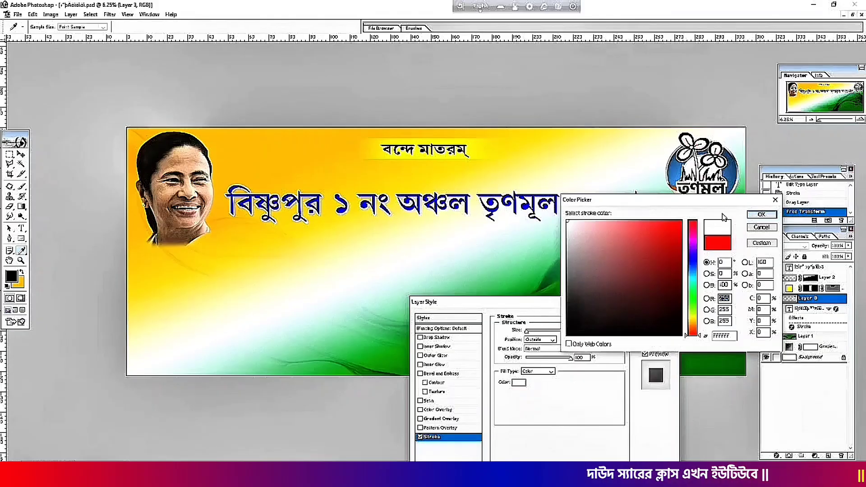
left_click(754, 216)
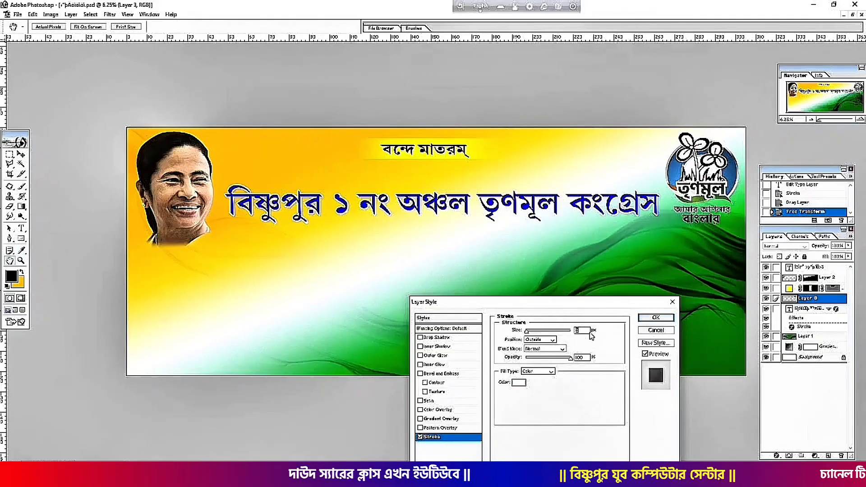
left_click(536, 332)
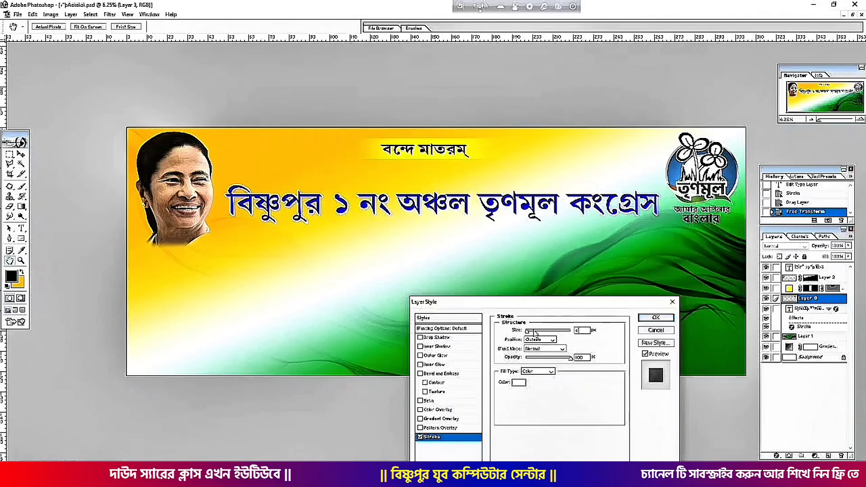
left_click(652, 317)
left_click(644, 326)
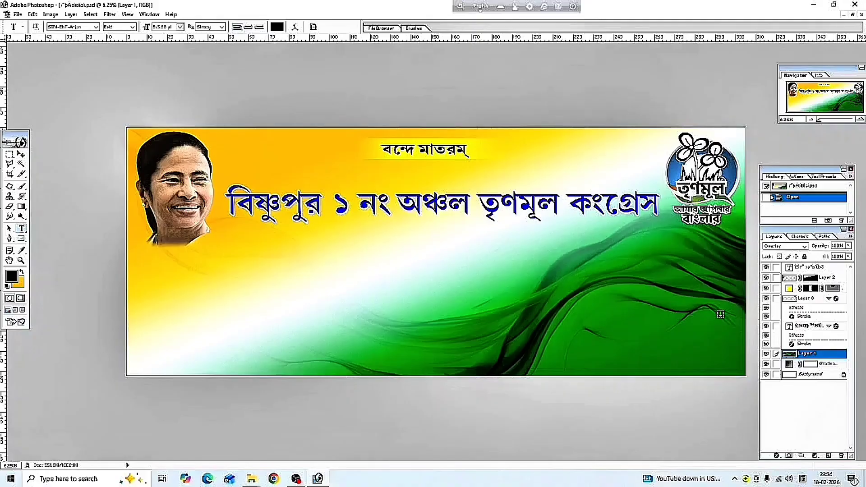
Create a blank white RGB document of 21946 by 8778 pixels at 72 pixels/cm and maximize it.
left_click(18, 14)
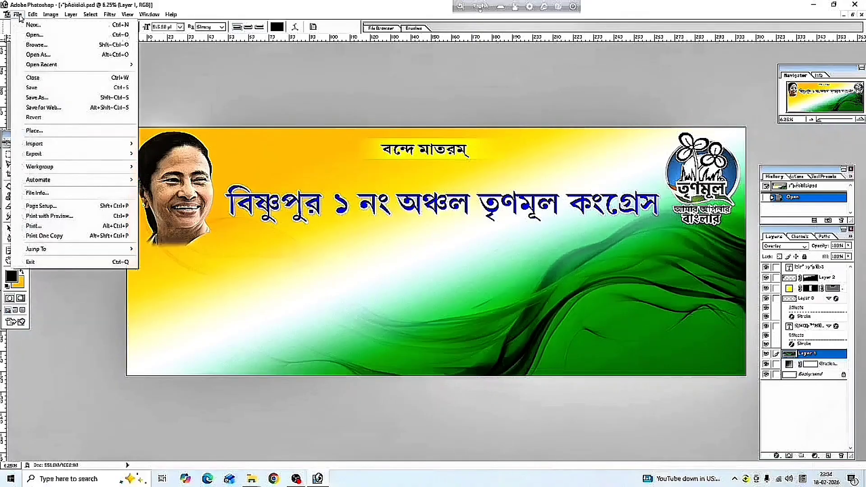
left_click(21, 25)
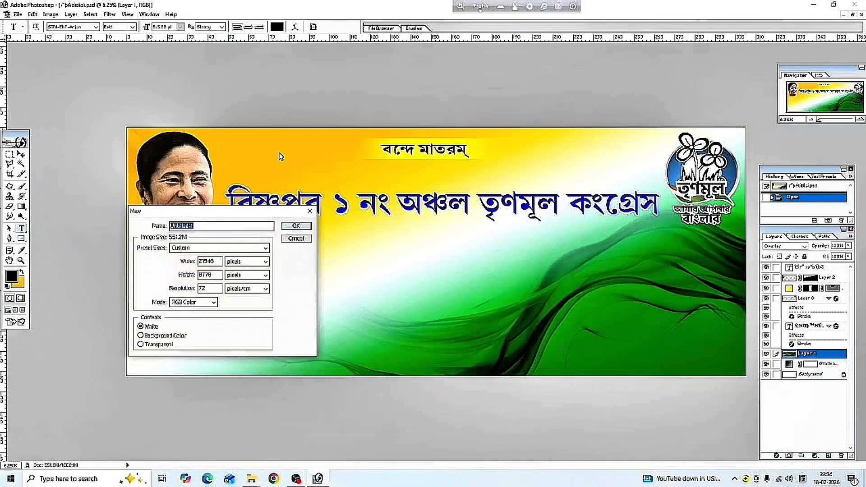
left_click(296, 226)
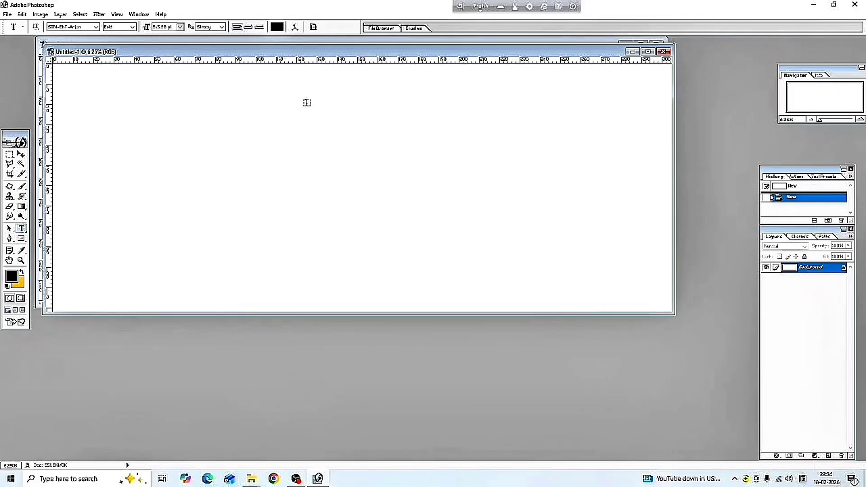
left_click_drag(333, 51, 315, 139)
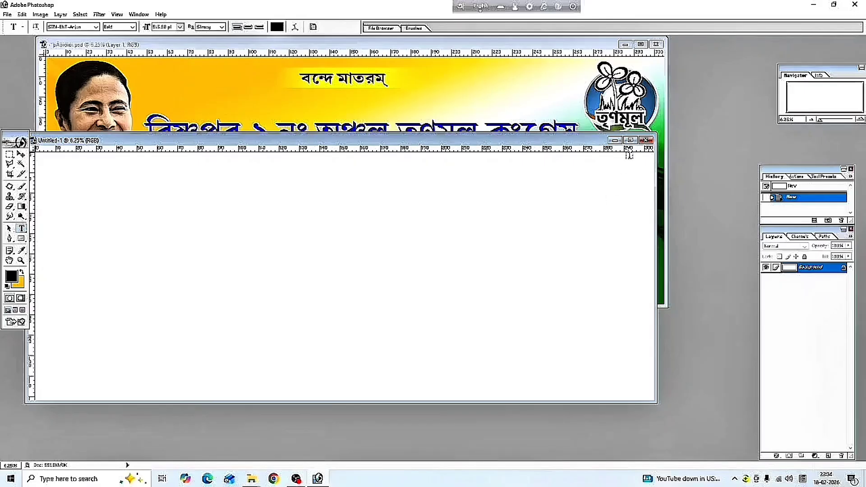
left_click(630, 140)
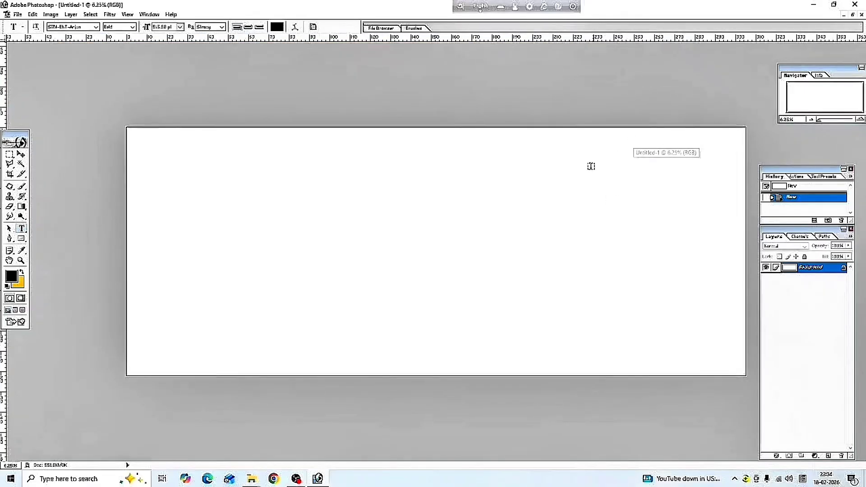
Add the black text "সাধারণ" near the upper-left of the blank document.
left_click(171, 212)
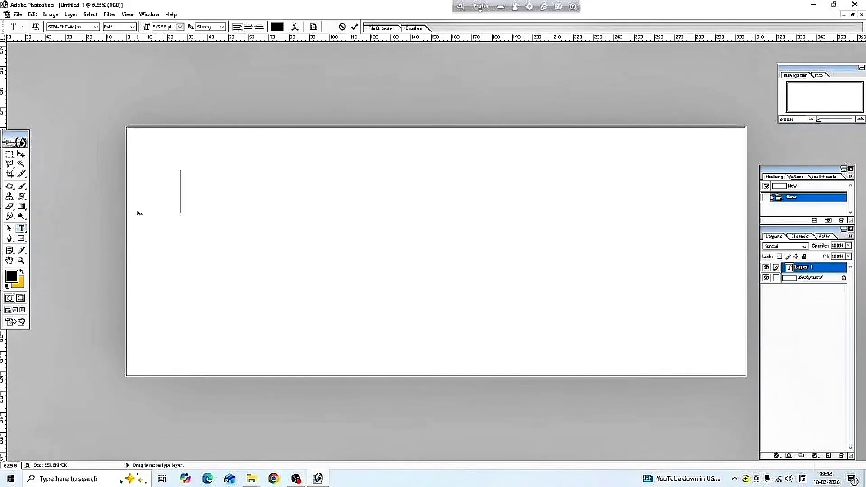
type("সাধা")
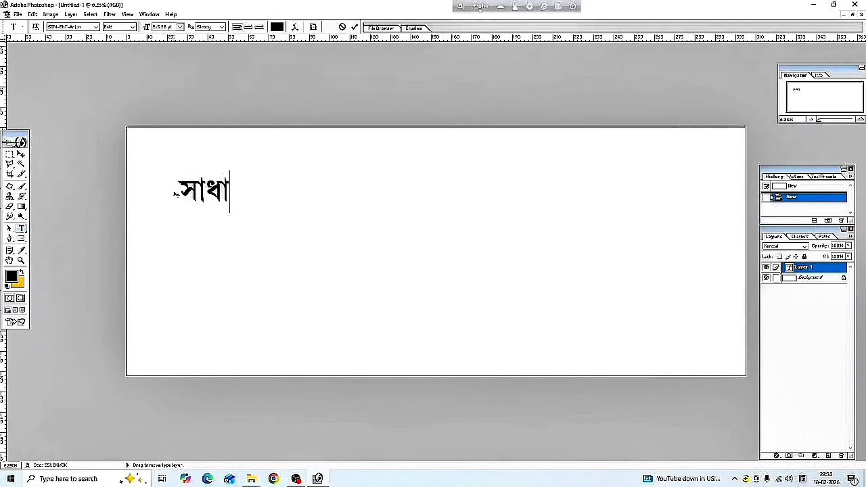
type("রণ")
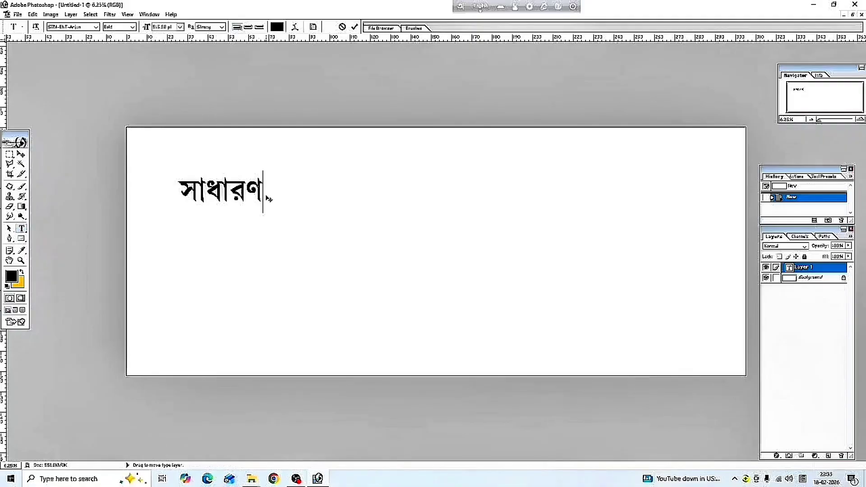
Change the font of the "সাধারণ" text to STM-BNT-Tripti.
left_click_drag(263, 191, 178, 192)
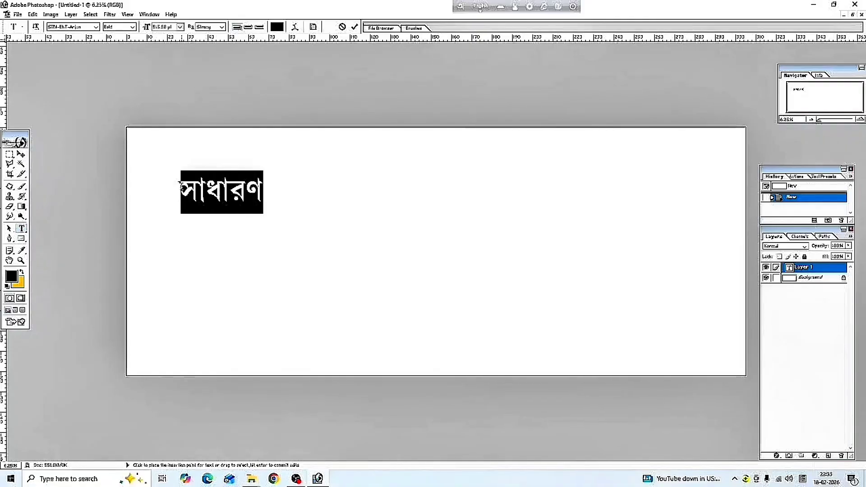
left_click(96, 27)
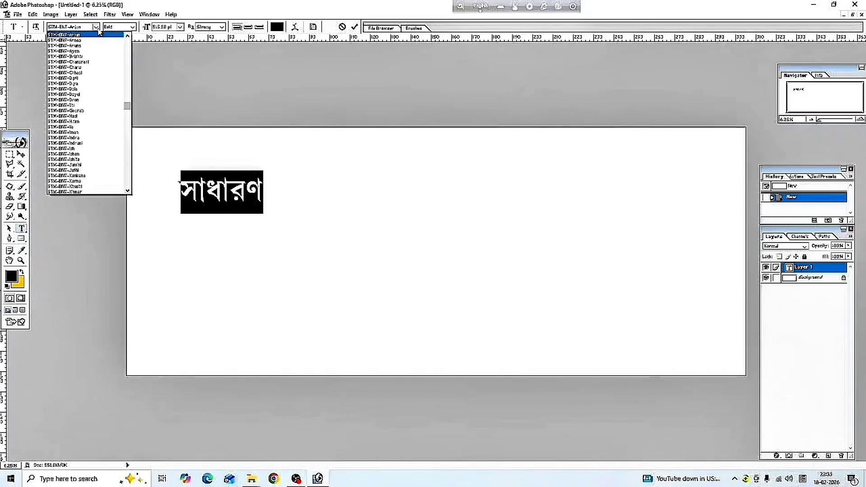
mouse_move(127, 108)
left_mouse_down()
mouse_move(135, 161)
mouse_move(128, 121)
left_mouse_up()
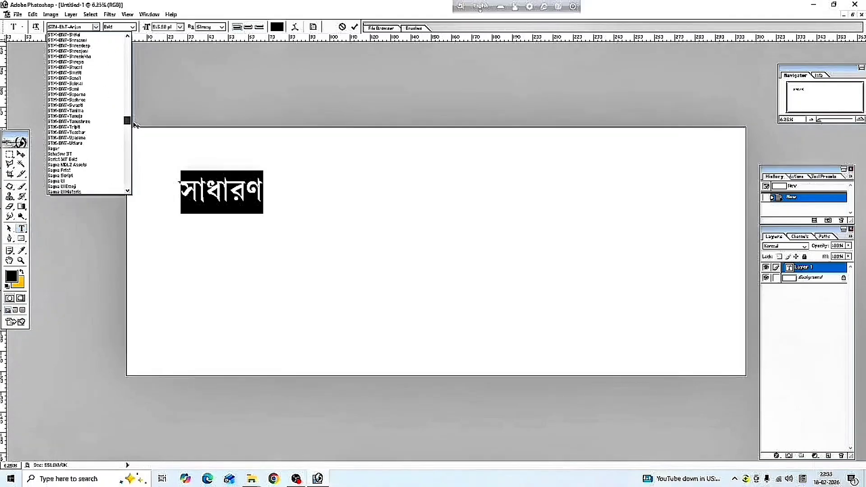
left_click(90, 127)
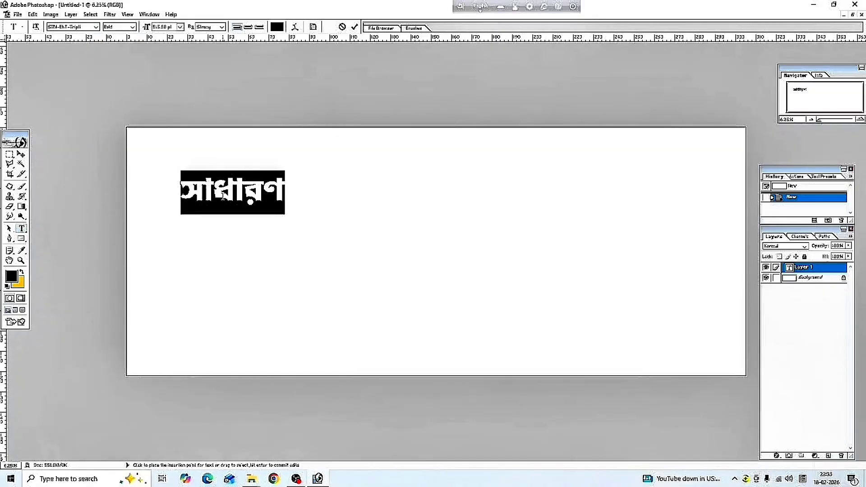
left_click(223, 195)
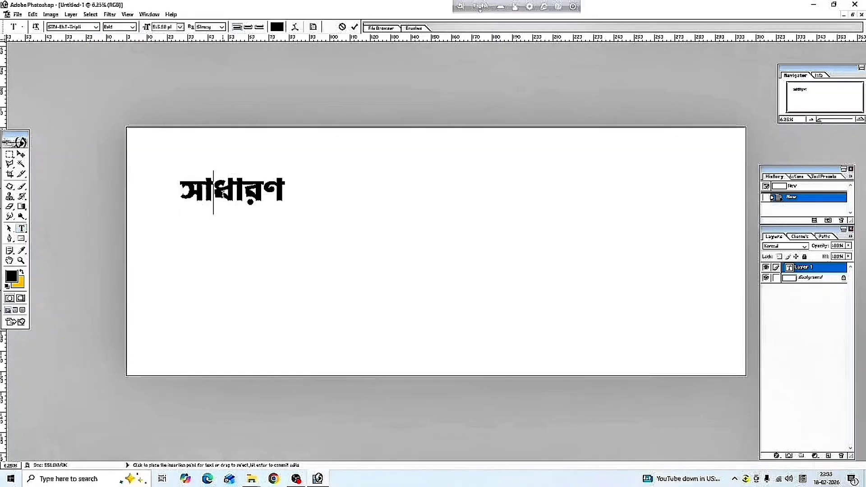
Duplicate the "সাধারণ" text twice, placing the copies one below the other beneath the original.
left_click(21, 153)
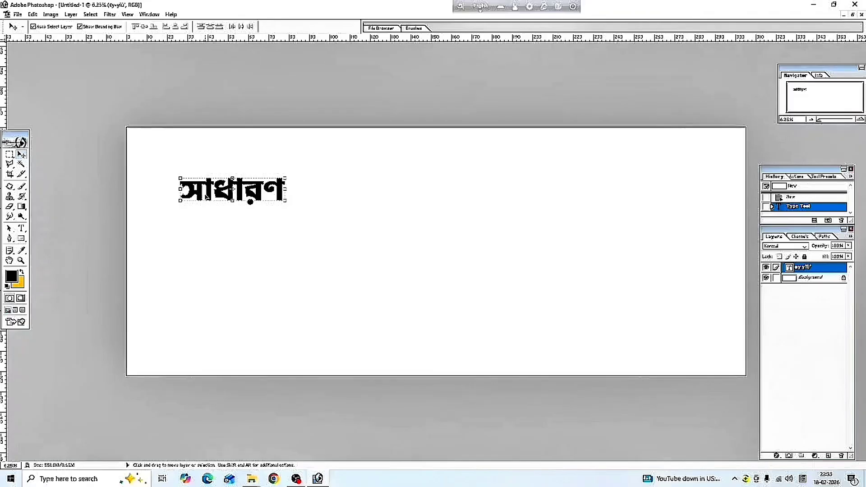
left_click_drag(206, 197, 210, 236)
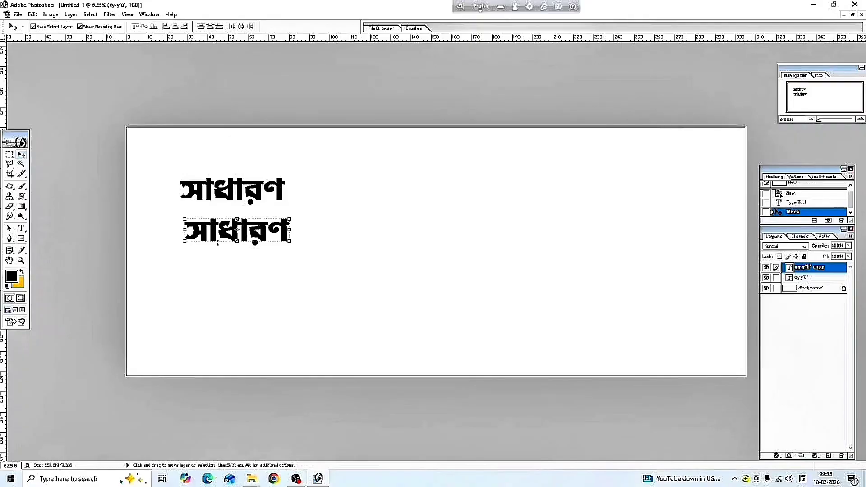
left_click_drag(224, 231, 222, 281)
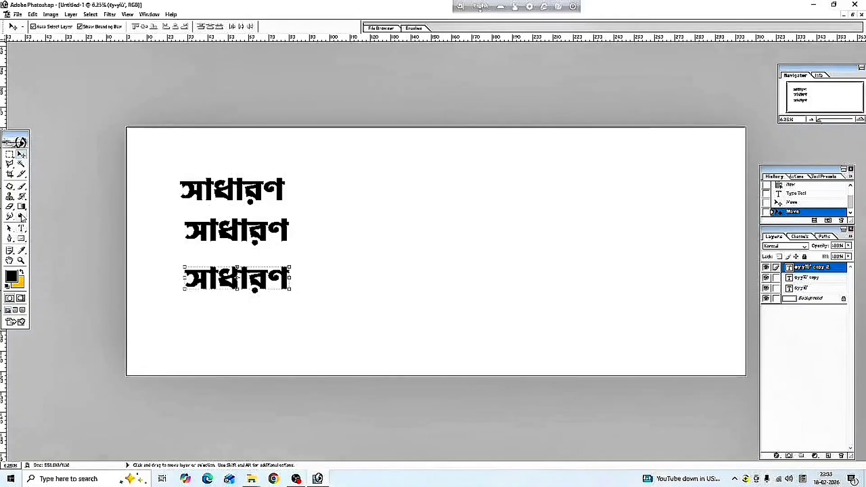
Change the wording of the middle text copy to "সাংগঠনিক".
left_click(23, 229)
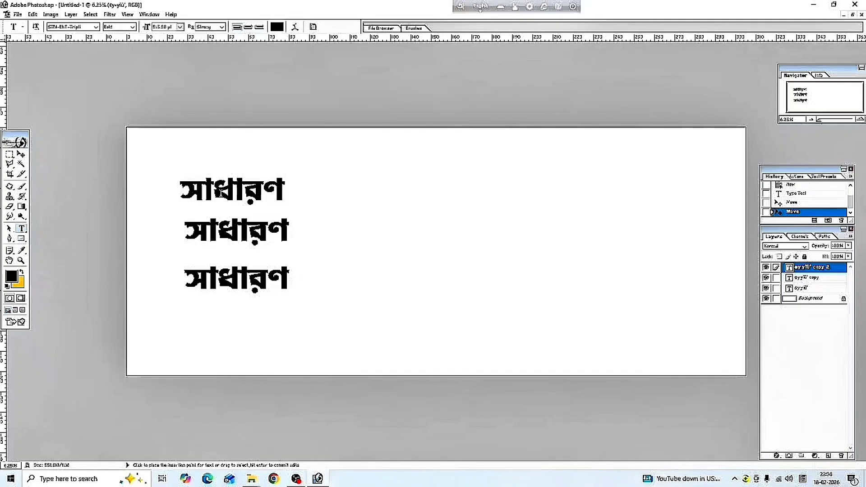
left_click_drag(218, 232, 290, 231)
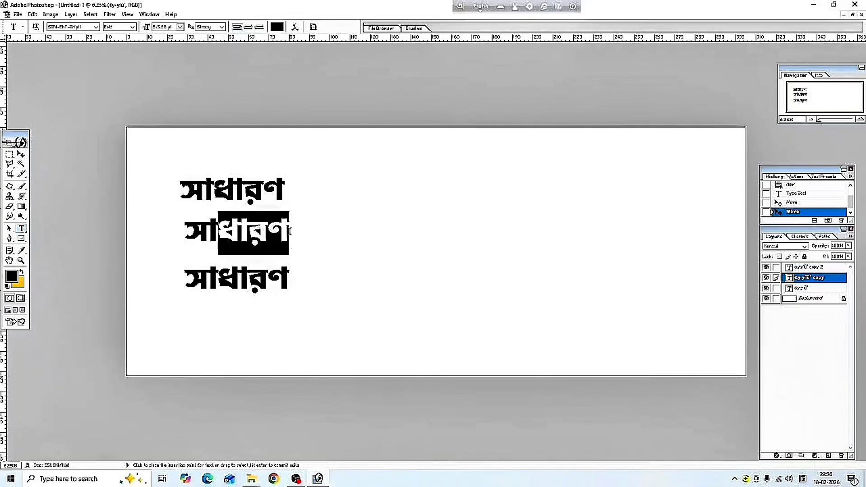
type("ং")
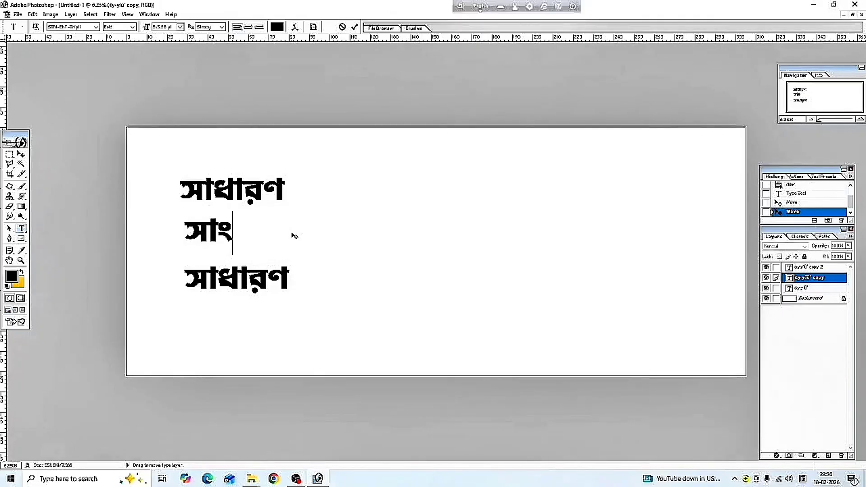
type("গঠনিক")
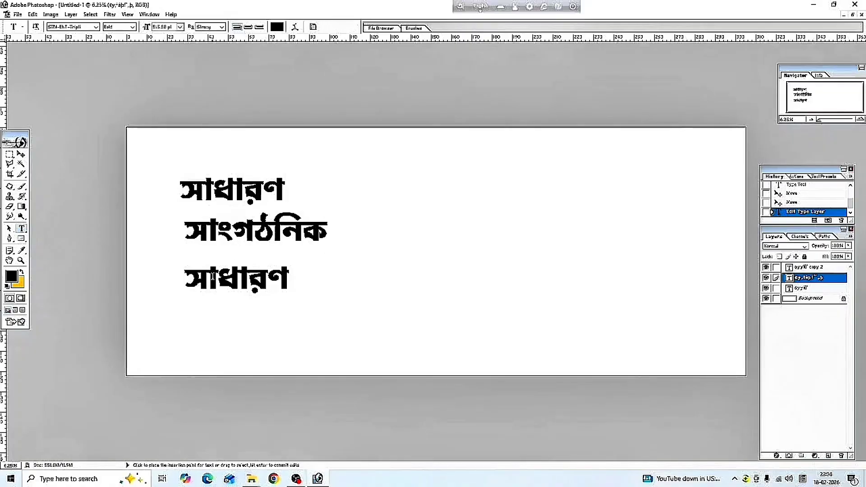
Change the wording of the lowest text copy to "সভা" and commit the edit.
left_click_drag(209, 280, 374, 276)
key("BackSpace")
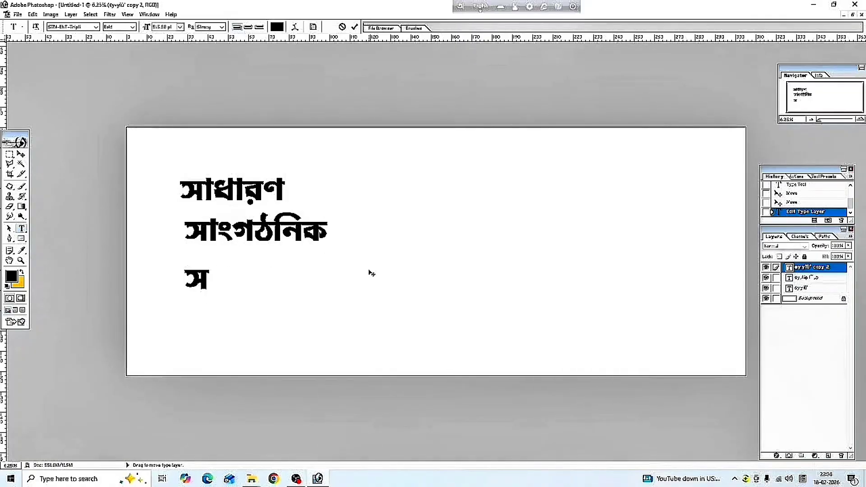
type("ভা")
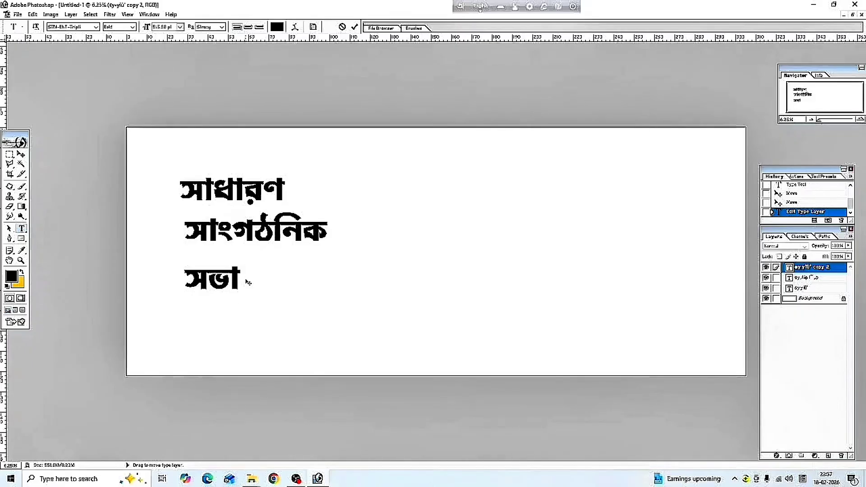
key("ctrl+plus")
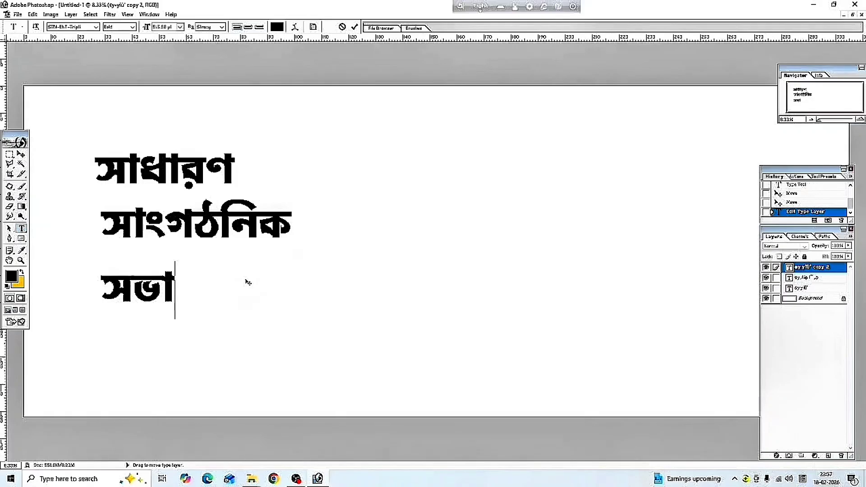
key("ctrl+plus")
key("ctrl+plus")
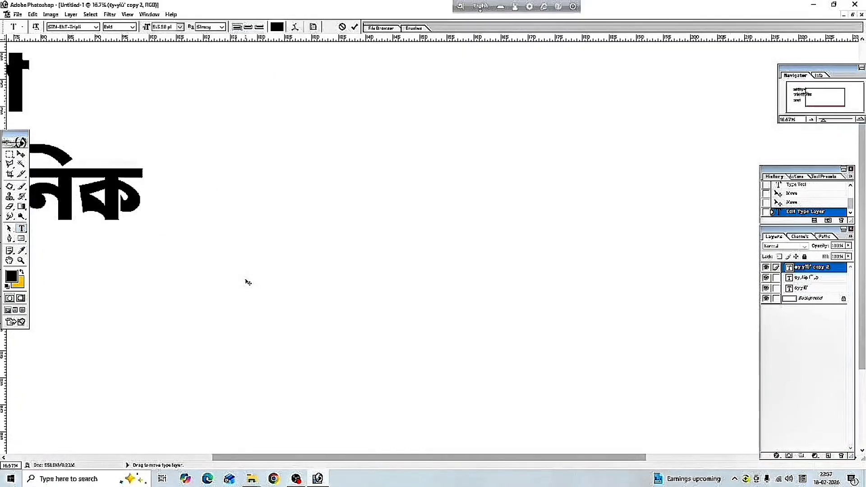
key("ctrl+plus")
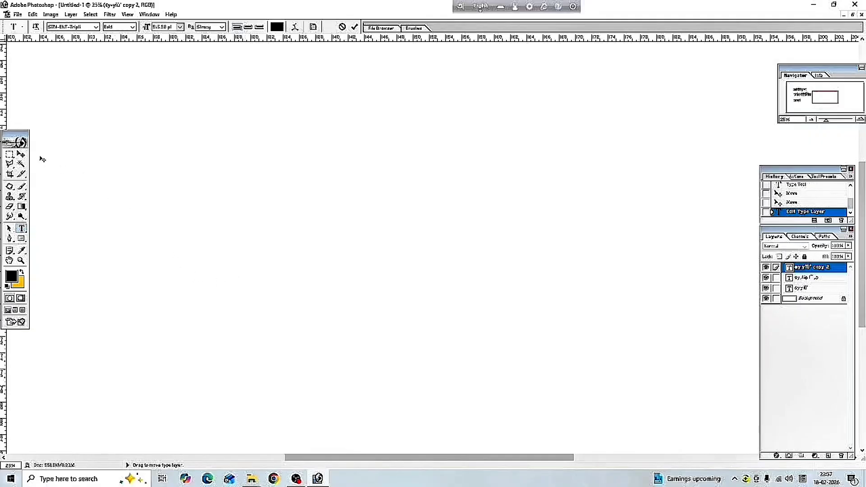
left_click(20, 154)
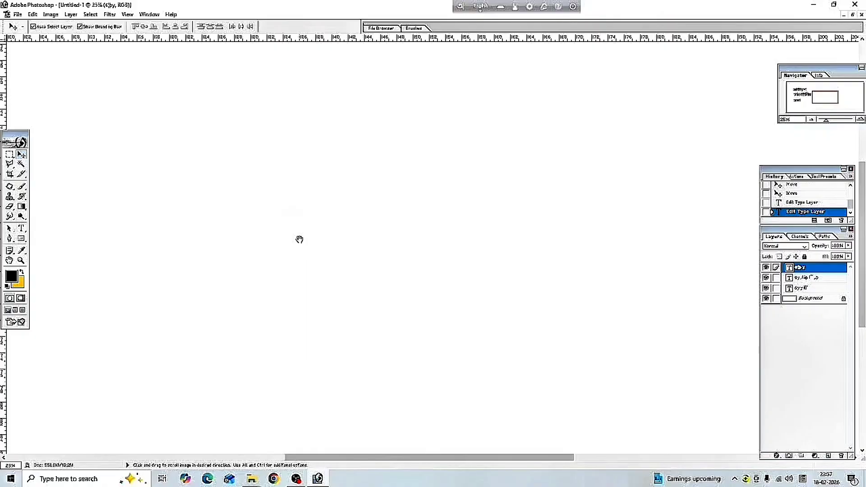
Move the "সাংগঠনিক" text up and to the right, close beneath the second half of "সাধারণ".
left_click_drag(300, 239, 344, 248)
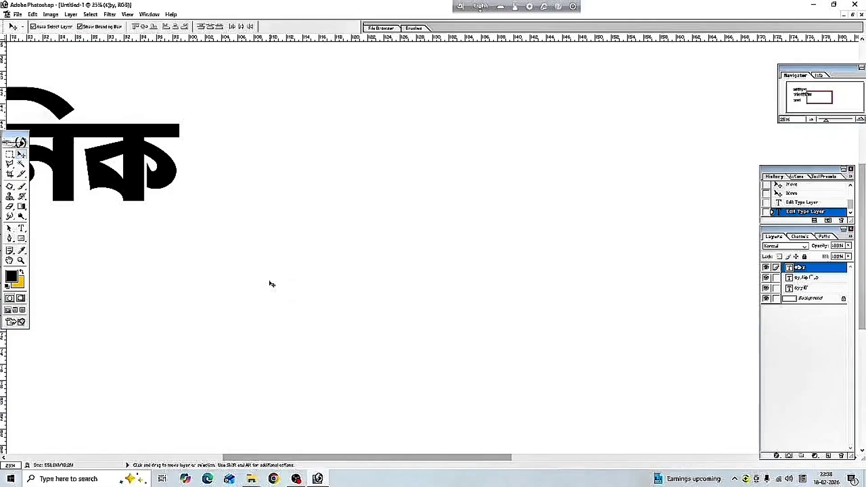
key("space")
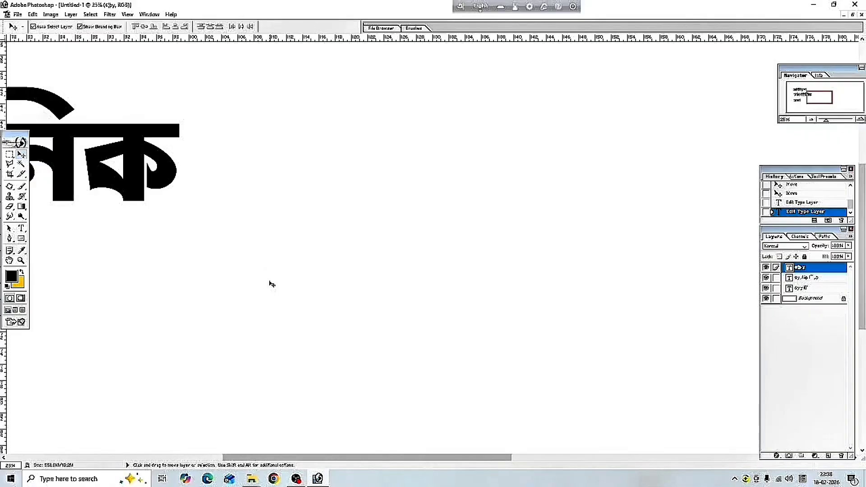
key("space")
left_click_drag(269, 283, 388, 277)
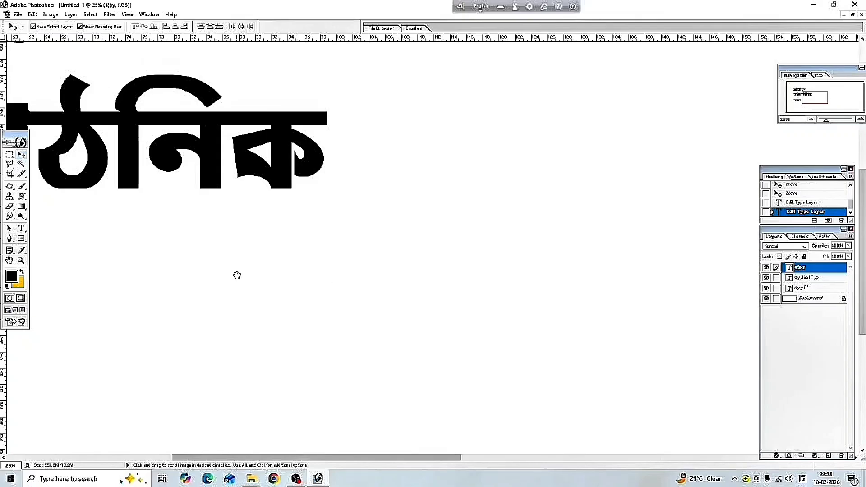
left_click_drag(237, 276, 476, 286)
left_click_drag(275, 290, 393, 400)
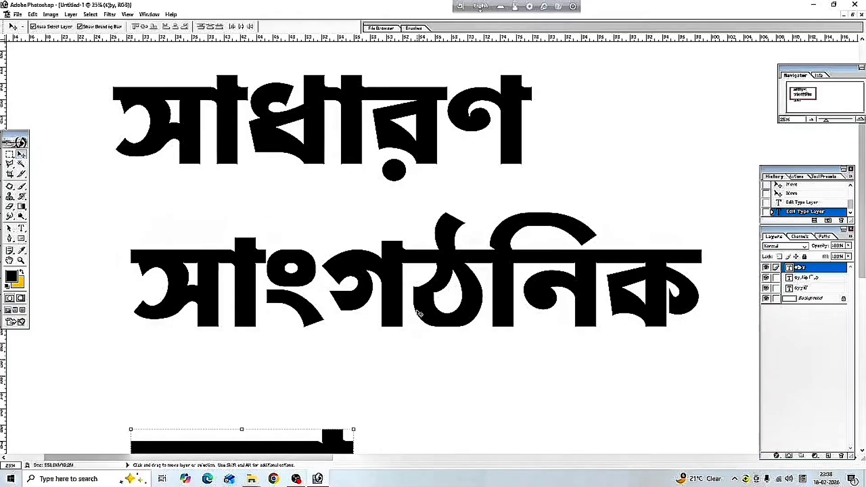
left_click(169, 272)
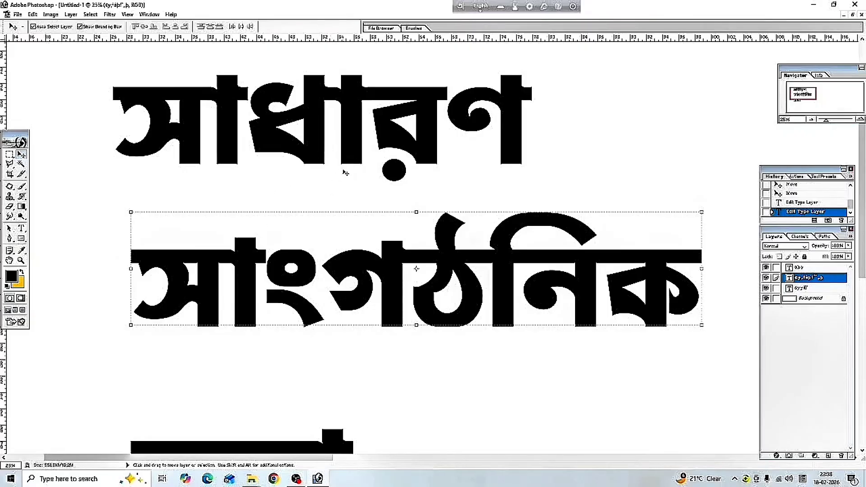
left_click_drag(239, 278, 345, 204)
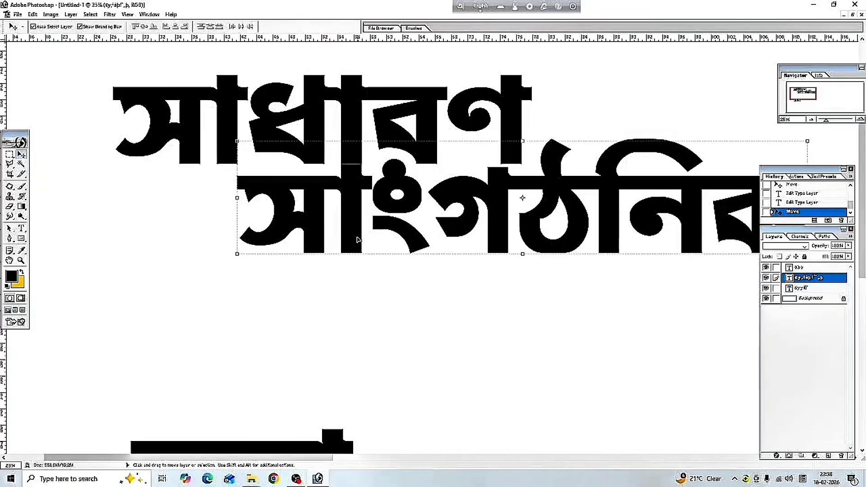
Nudge "সাংগঠনিক" straight down until it clears "সাধারণ" and the dot of র sits just above its ং, then deselect it.
key("shift+Down")
key("shift+Down")
key("shift+Down")
key("shift+Down")
key("shift+Down")
key("shift+Down")
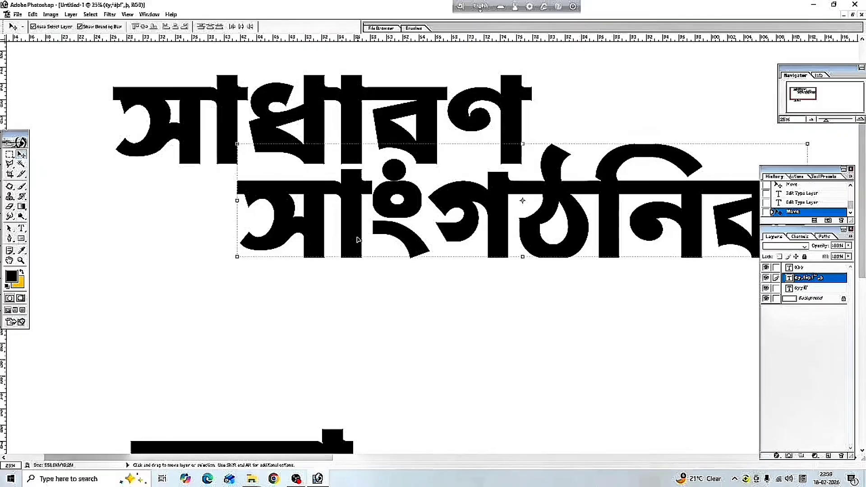
key("shift+Down")
key("shift+Down")
key("shift+Down")
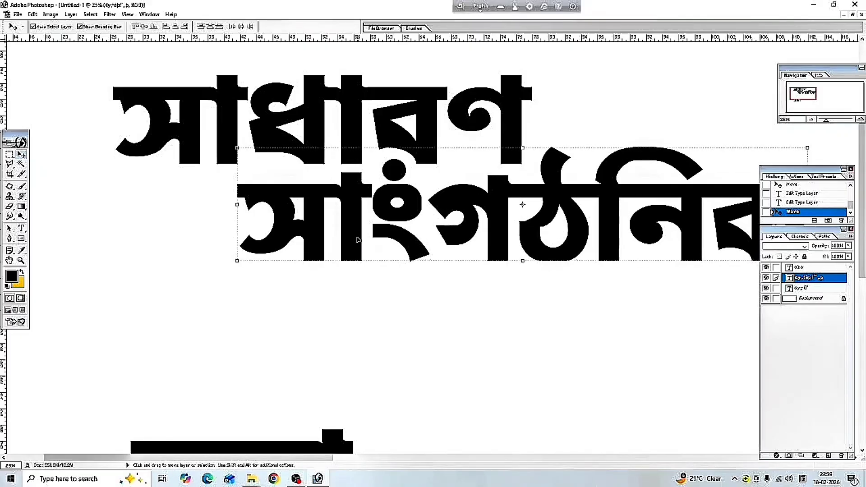
key("shift+Down")
key("shift+Down")
key("Down")
key("Down")
key("Down")
key("Down")
key("Down")
key("Down")
key("Down")
key("Down")
key("Down")
key("Down")
key("Down")
key("Down")
key("Down")
key("Down")
key("Down")
key("Down")
key("Down")
key("Down")
key("Down")
key("Down")
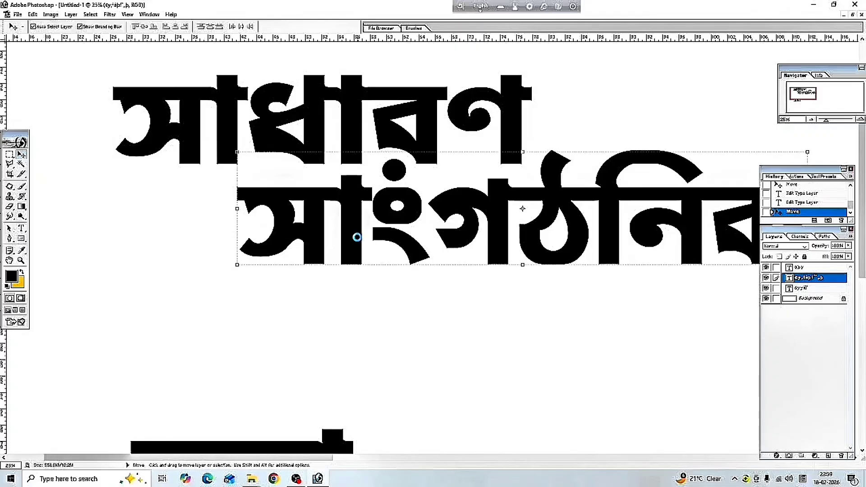
key("Down")
key("Down")
key("Down")
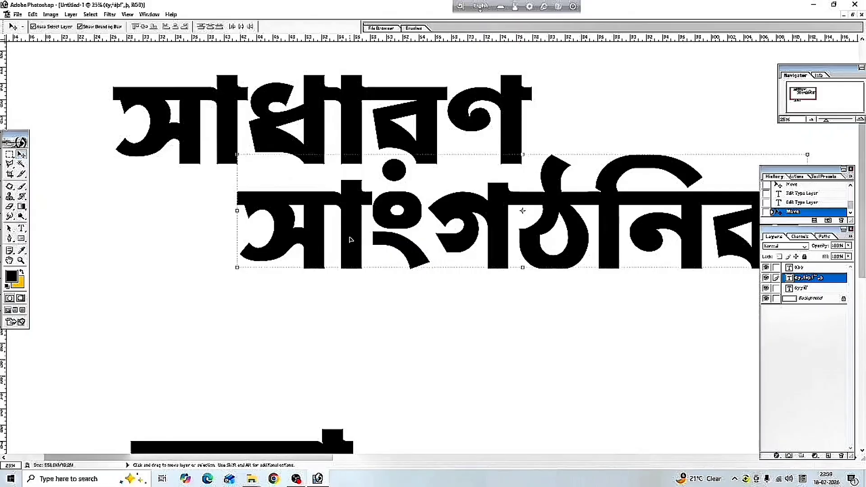
left_click(403, 321)
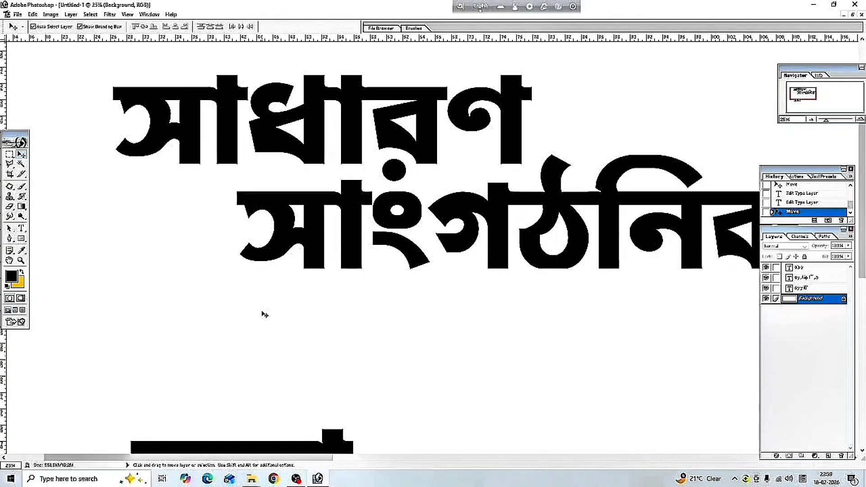
Move "সভা" to the right of the other two words, scale it to about 276% width and 305% height, and apply the transformation.
key("ctrl+minus")
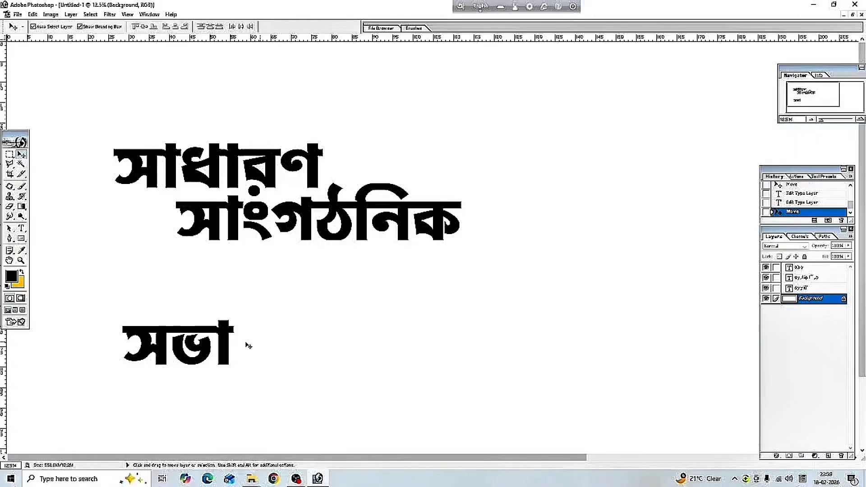
left_click_drag(212, 348, 654, 153)
key("ctrl+t")
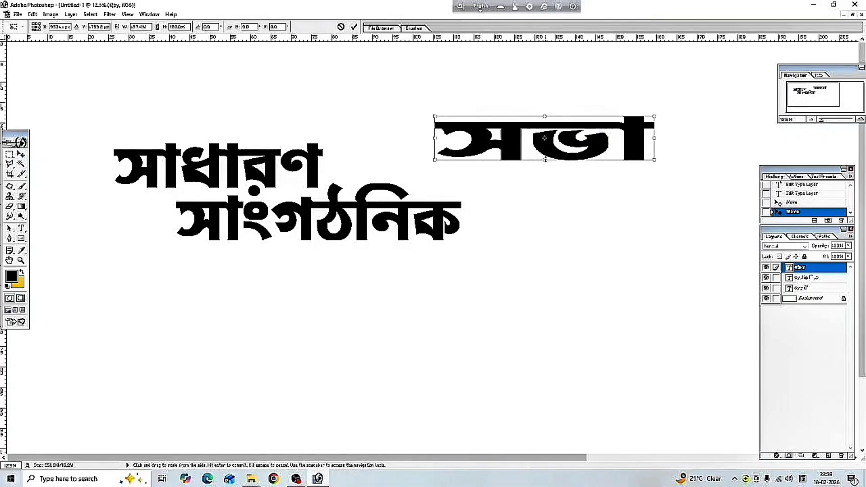
left_click_drag(544, 160, 562, 287)
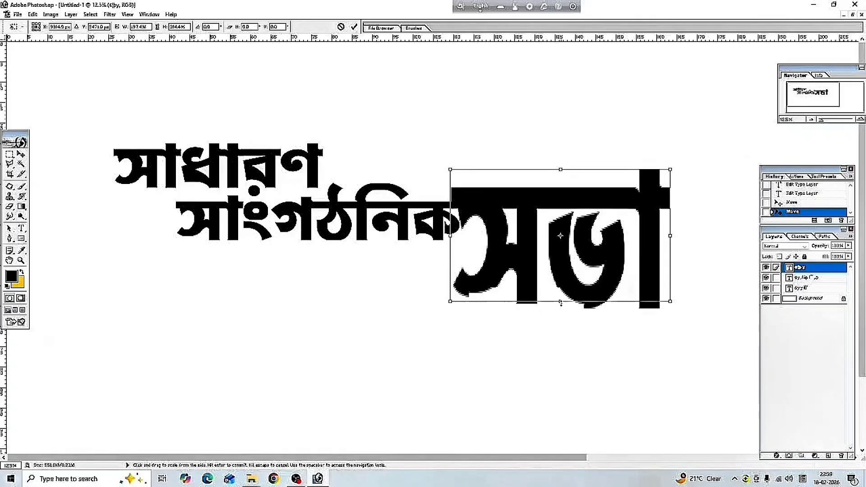
left_click_drag(671, 226, 739, 203)
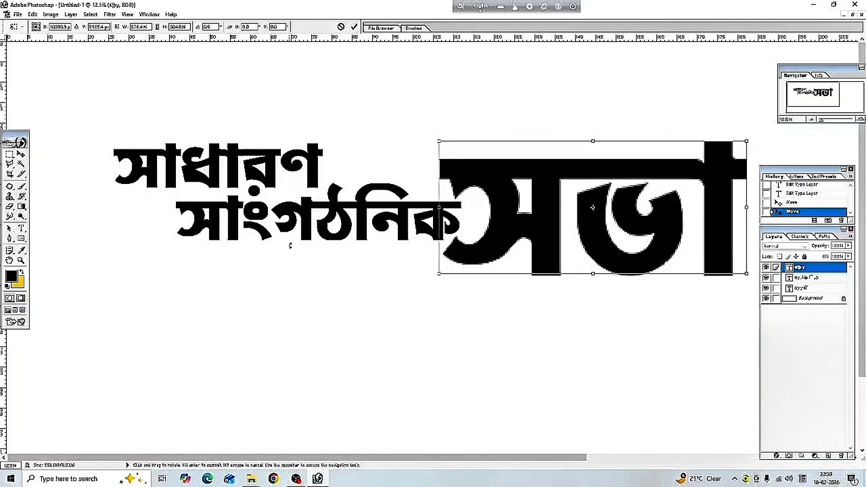
left_click(22, 158)
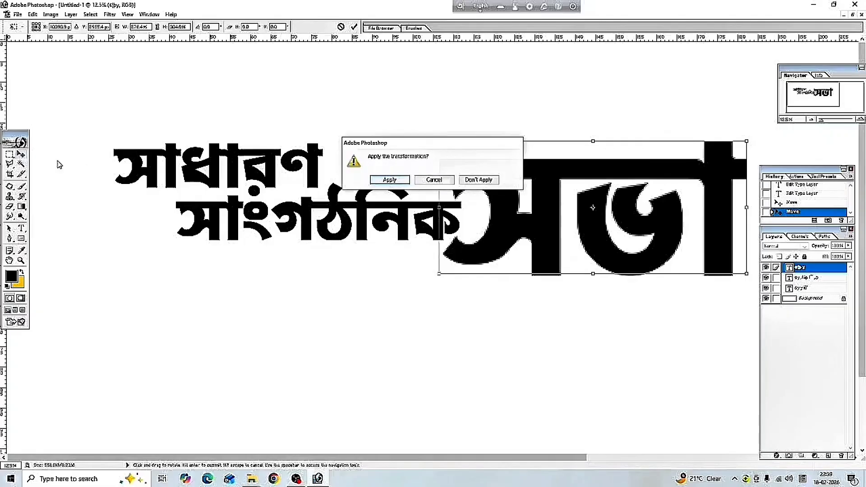
left_click(376, 183)
left_click(390, 232)
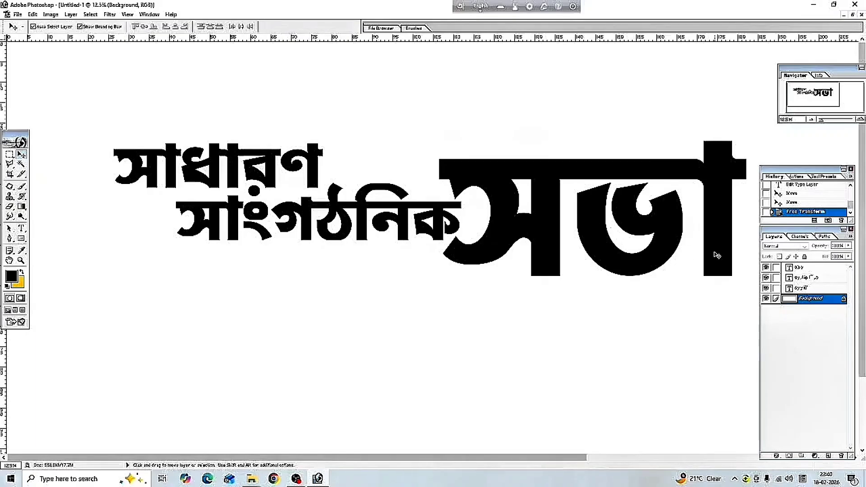
Link the three word layers, merge them into one layer, and shift the merged title slightly left and down.
left_click(805, 269)
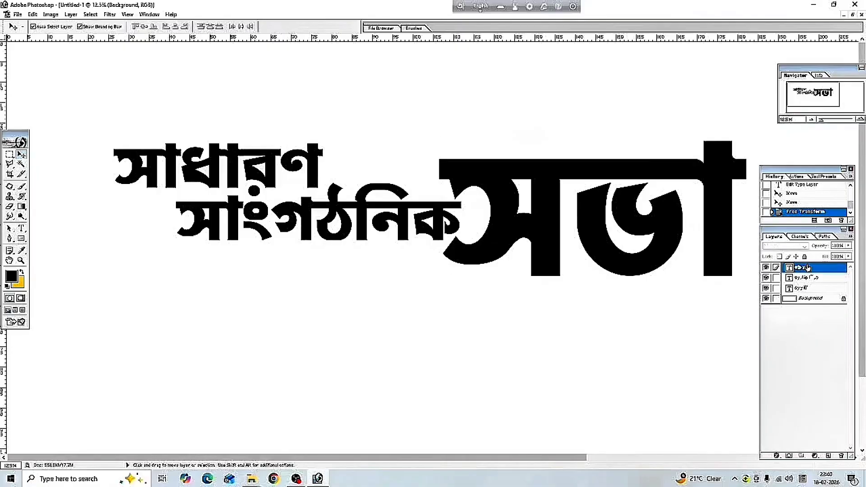
left_click(807, 277)
left_click(809, 287)
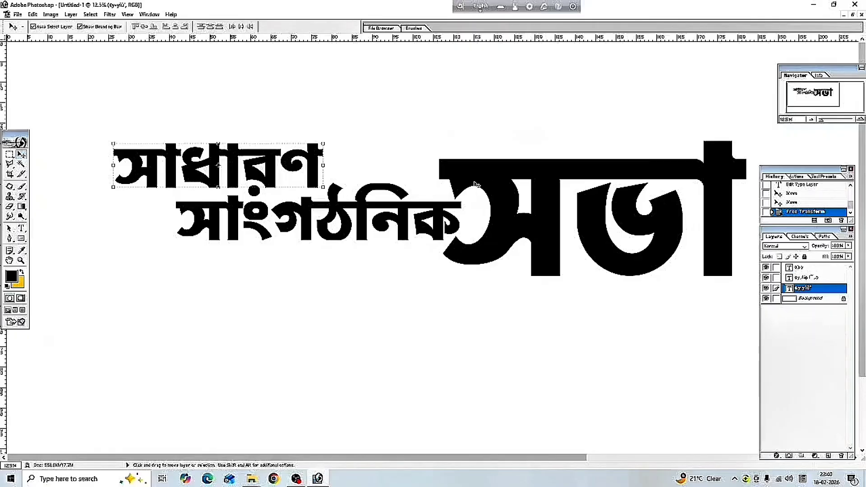
left_click(647, 319)
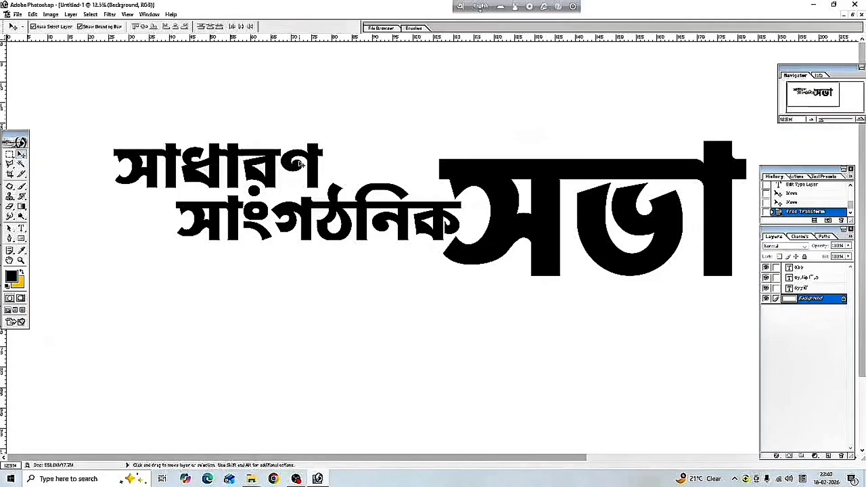
left_click(238, 162)
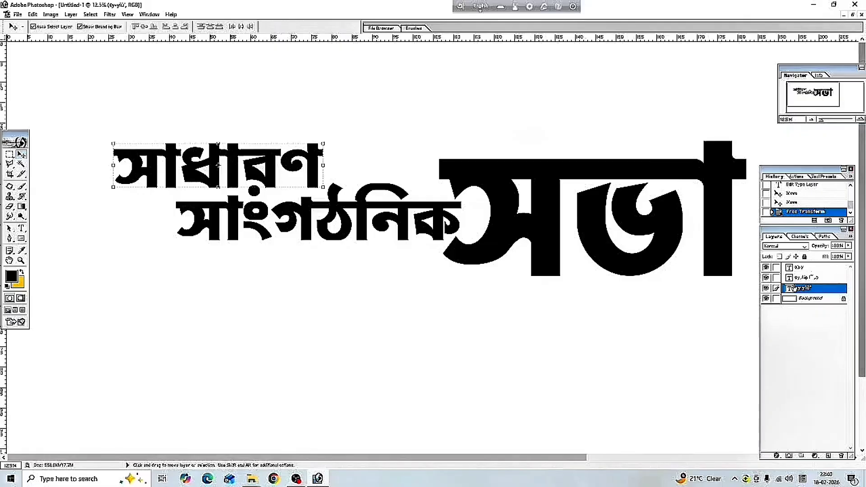
left_click(776, 277)
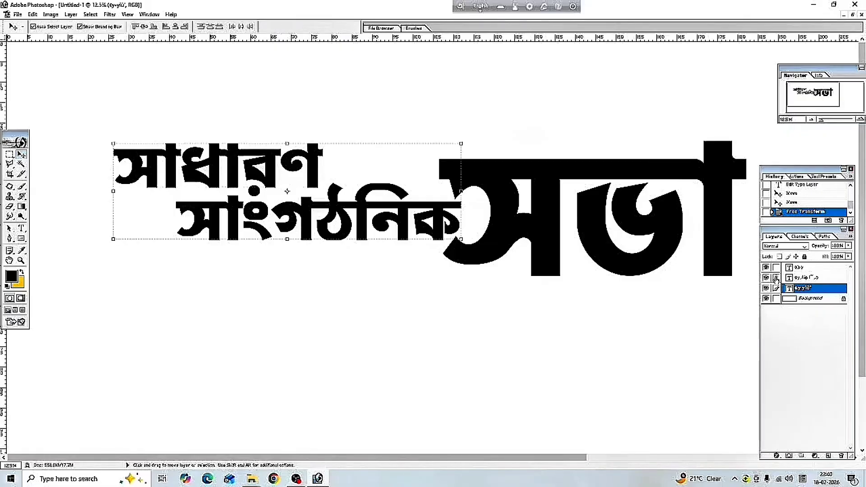
left_click(776, 268)
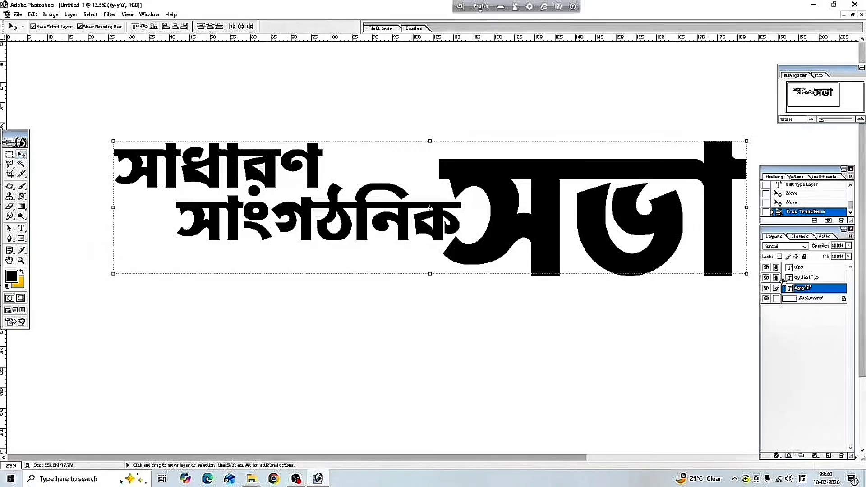
key("ctrl+e")
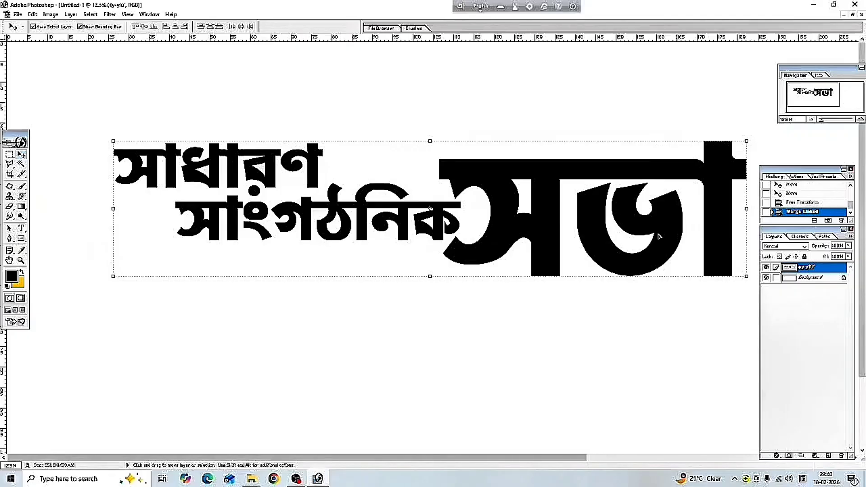
left_click_drag(523, 225, 503, 242)
left_click(386, 323)
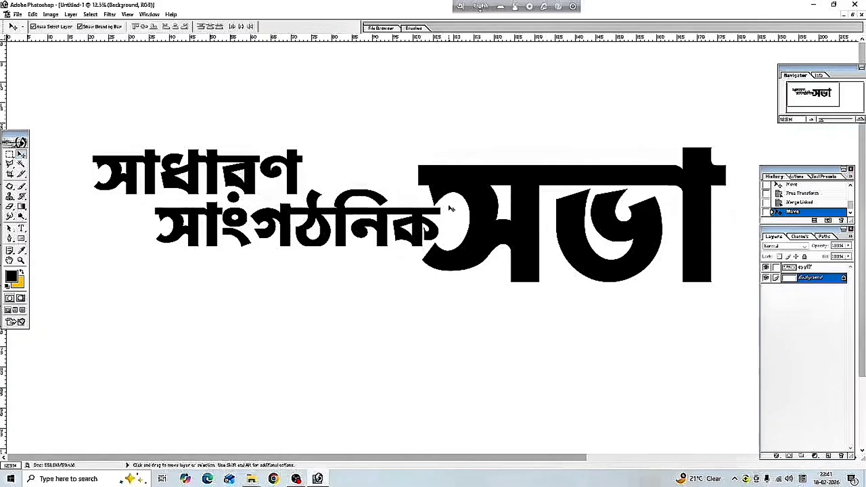
Make a rectangular selection around the foot of the া stem between ধ and র in "সাধারণ".
scroll(450, 209, "up", 3)
scroll(450, 209, "up", 1)
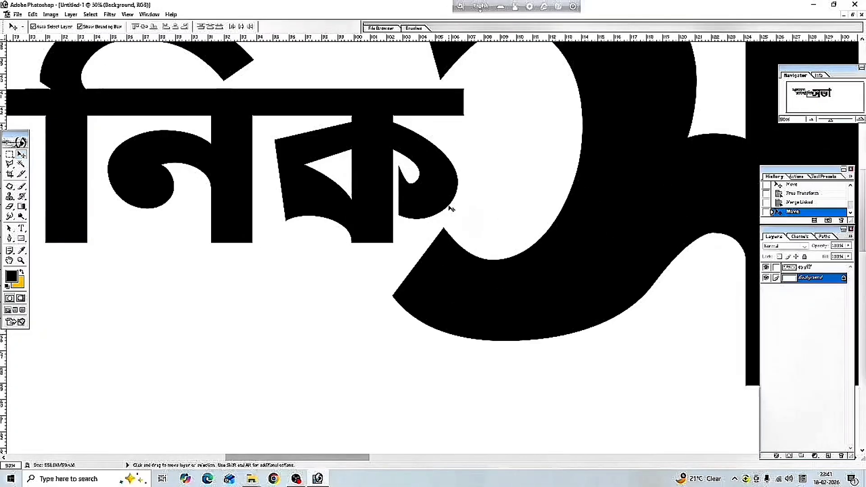
left_click_drag(304, 188, 583, 320)
left_click_drag(289, 312, 532, 306)
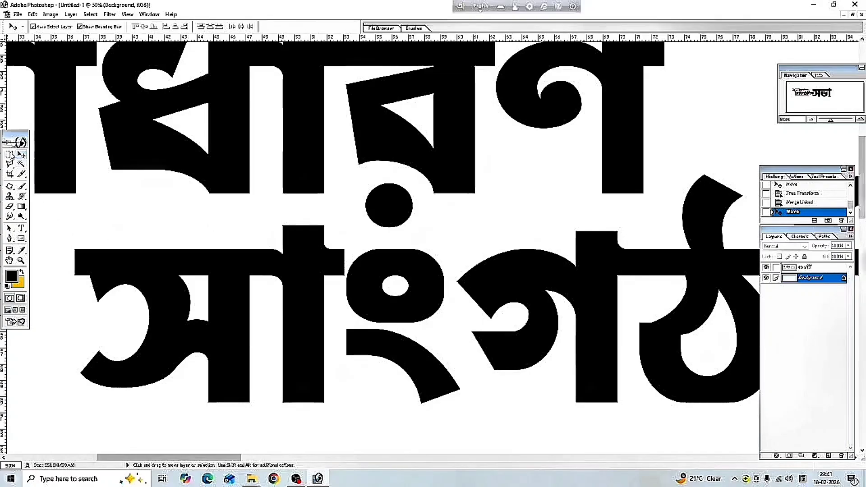
left_click(10, 156)
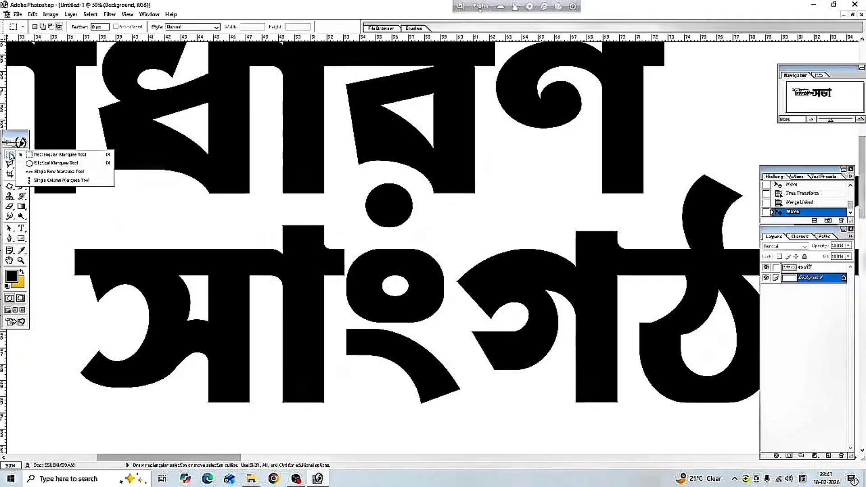
left_click(62, 158)
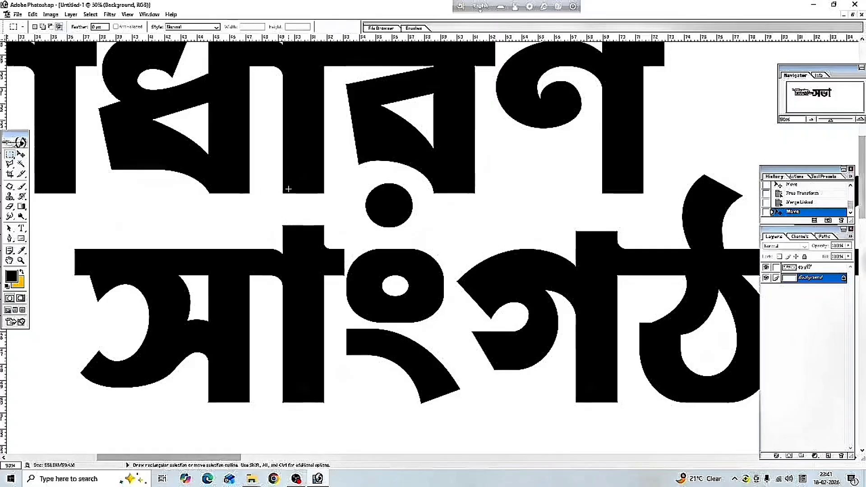
left_click_drag(271, 182, 288, 191)
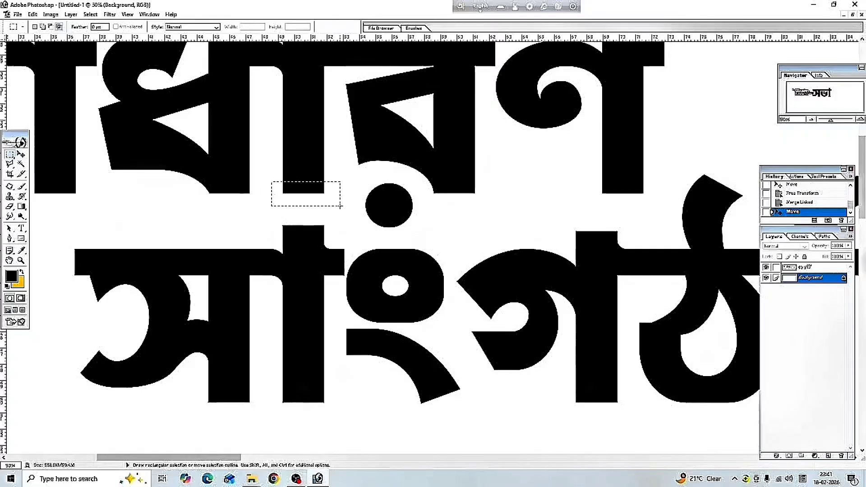
left_click_drag(341, 206, 341, 207)
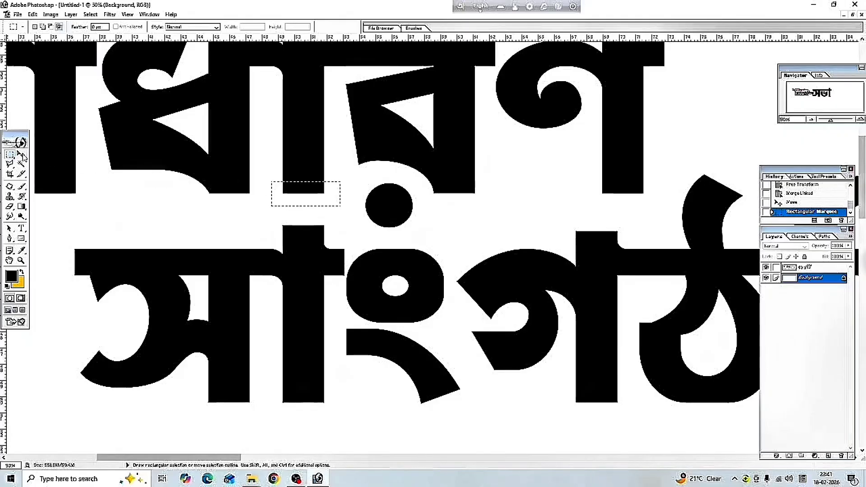
left_click(21, 155)
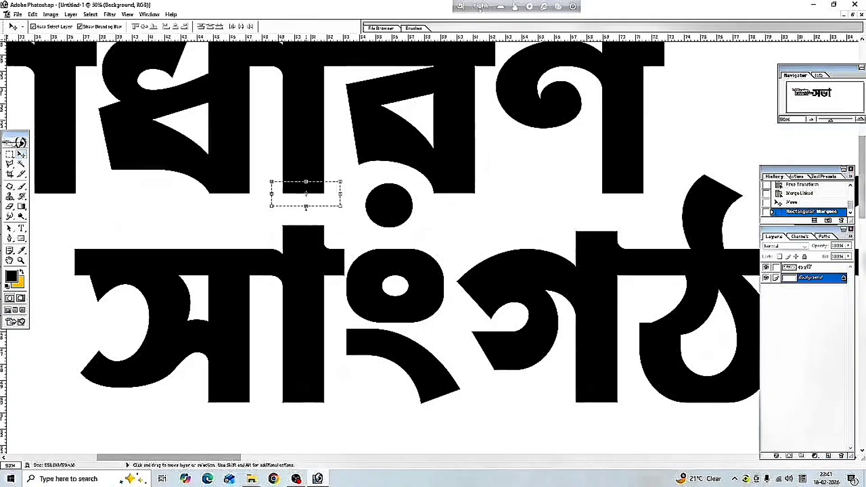
Try to stretch the selected stem foot downward while the Background layer is active.
left_click_drag(307, 207, 307, 224)
left_click(417, 180)
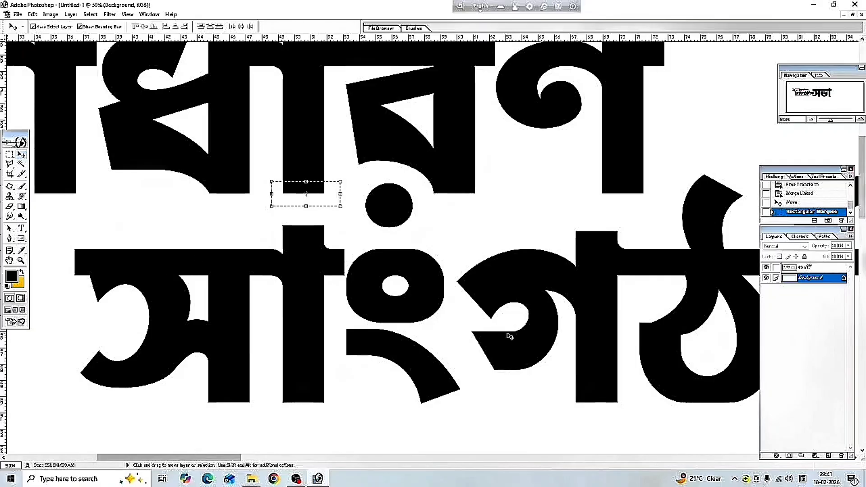
left_click(307, 206)
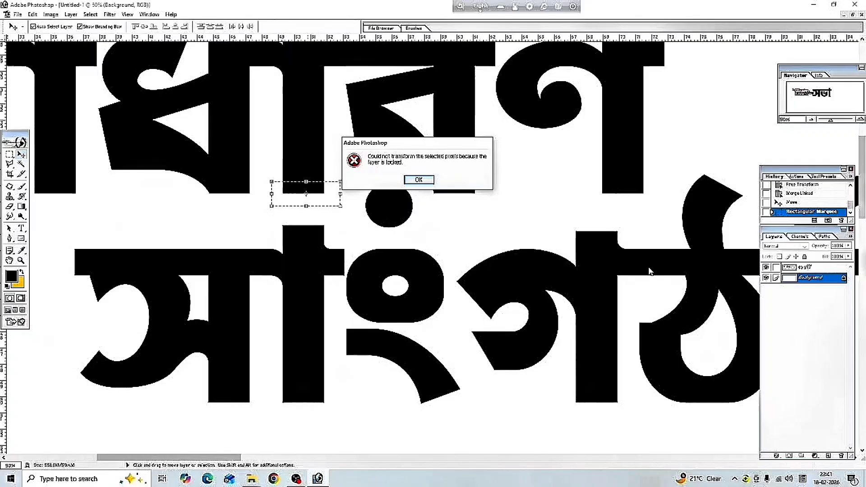
left_click(418, 180)
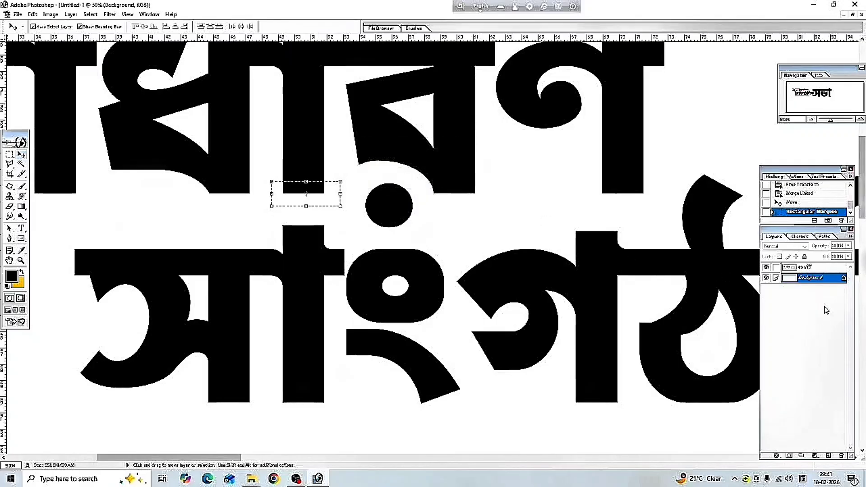
On the merged title layer, stretch the selected stem foot down past "সাংগঠনিক" to just below the base of "সভা", apply it and deselect.
left_click(813, 268)
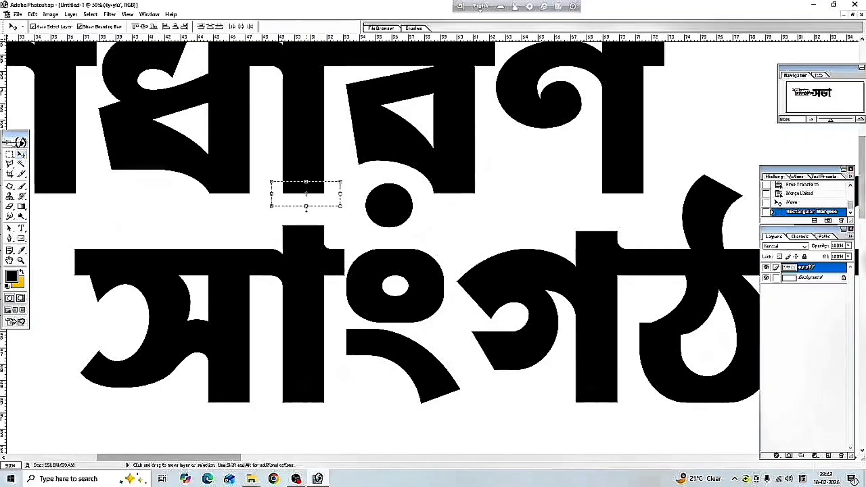
key("ctrl+t")
left_click_drag(306, 206, 297, 457)
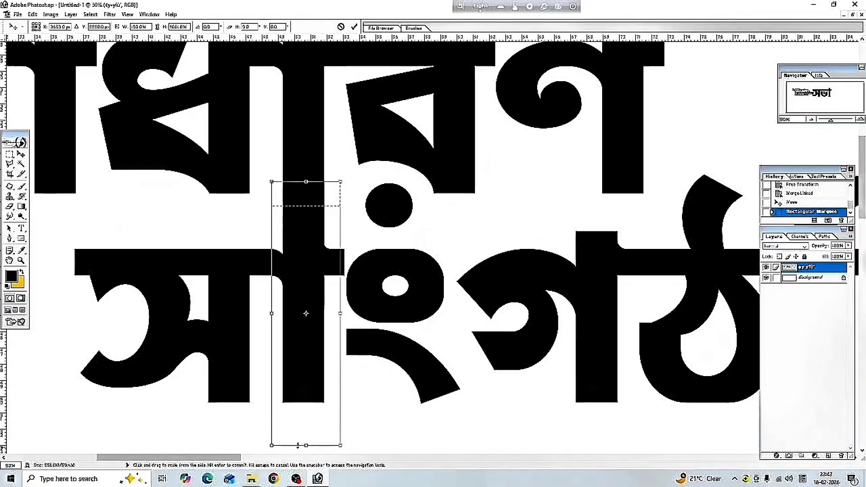
scroll(317, 362, "down", 2)
scroll(316, 357, "down", 5)
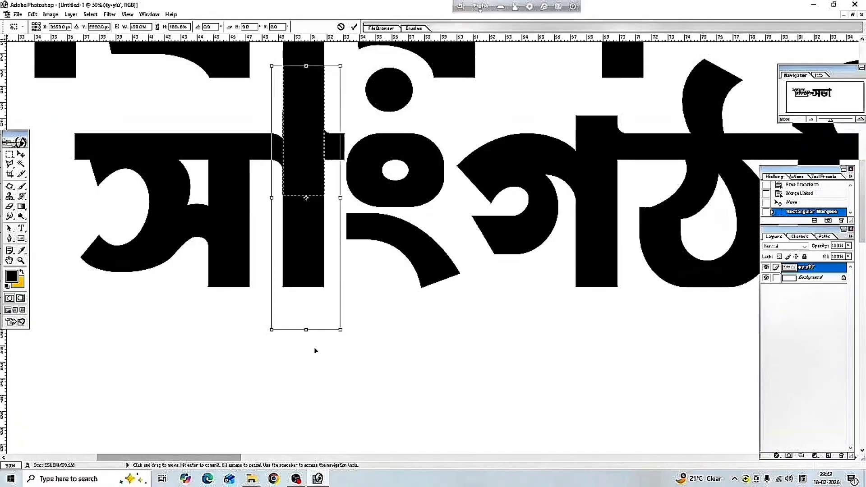
scroll(311, 336, "down", 7)
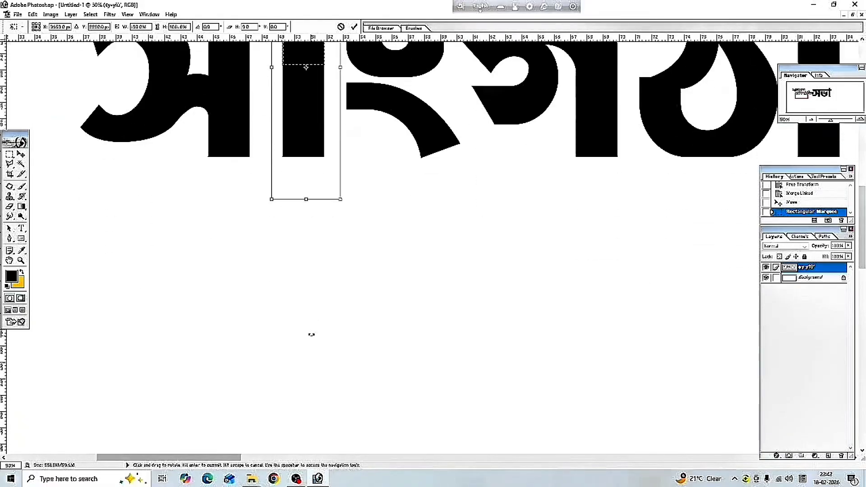
scroll(347, 316, "up", 3)
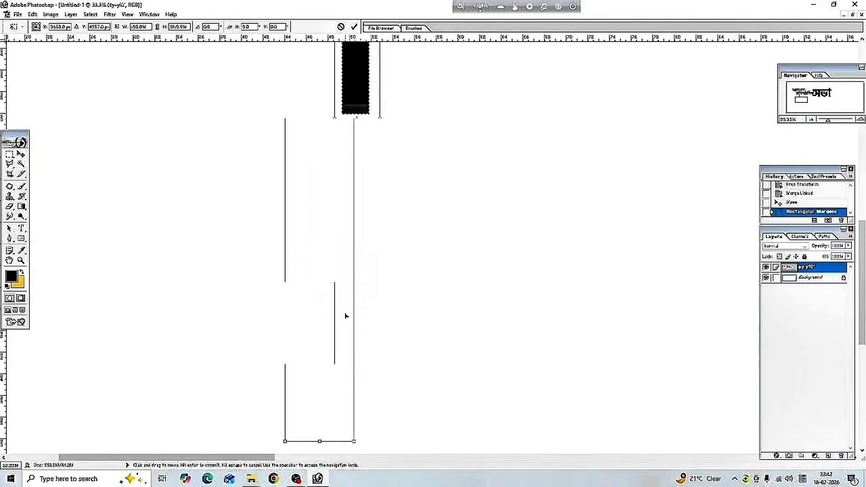
scroll(345, 315, "down", 3)
scroll(345, 313, "down", 1)
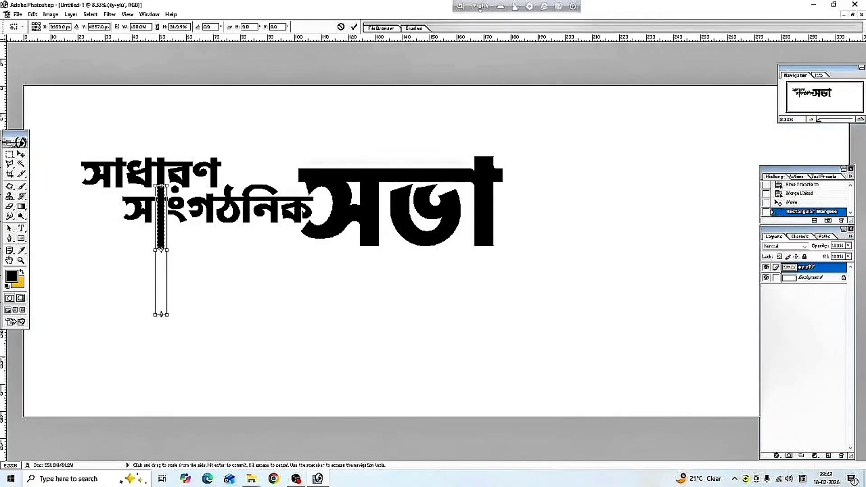
left_click_drag(161, 320, 161, 348)
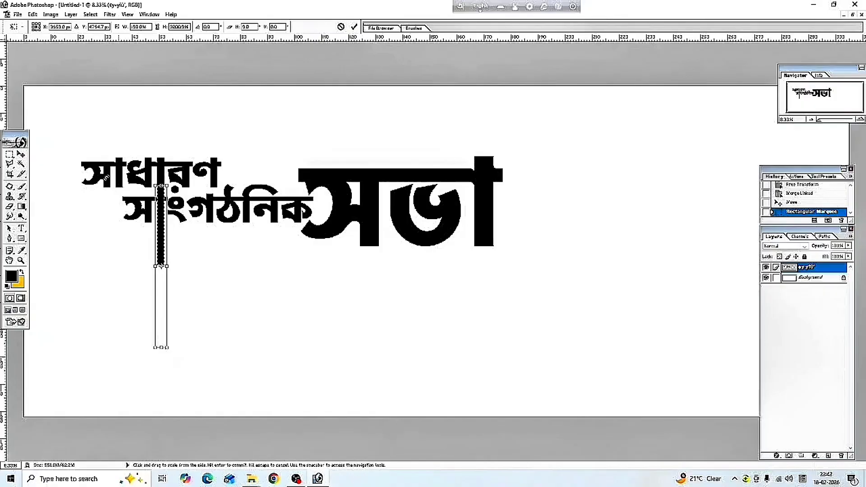
left_click(21, 155)
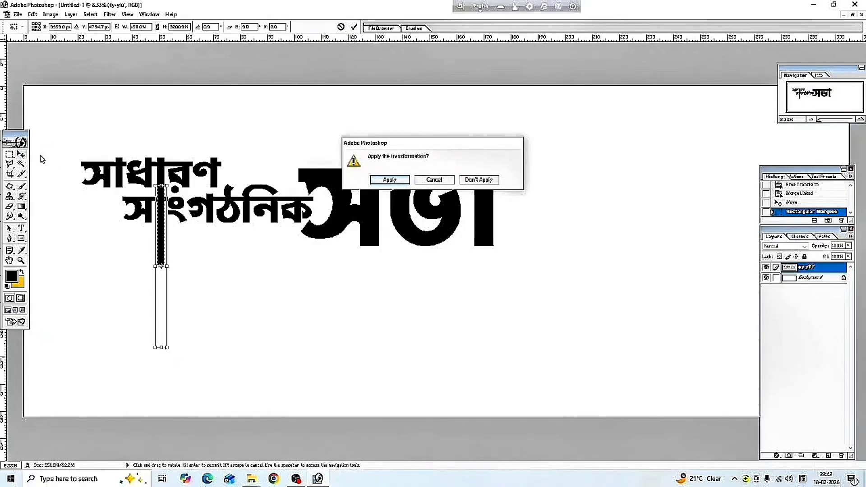
left_click(395, 183)
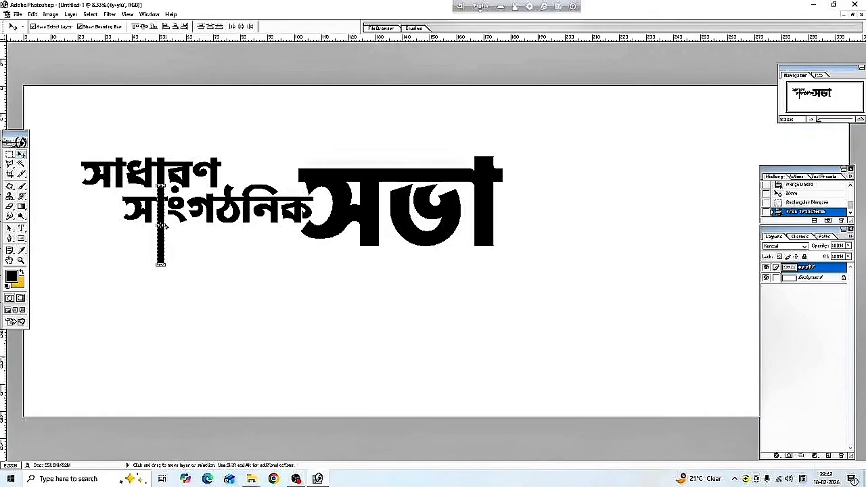
key("ctrl+d")
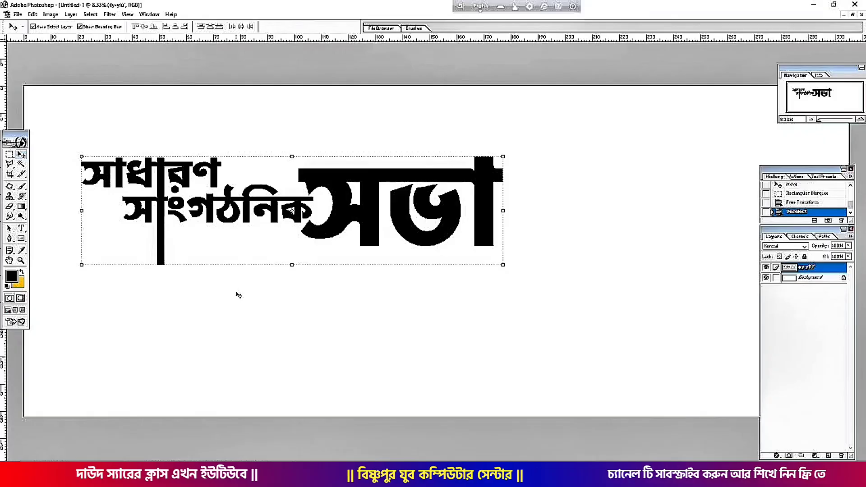
Place a horizontal guide level with the lower end of the lengthened stem.
key("m")
key("alt+bracketleft")
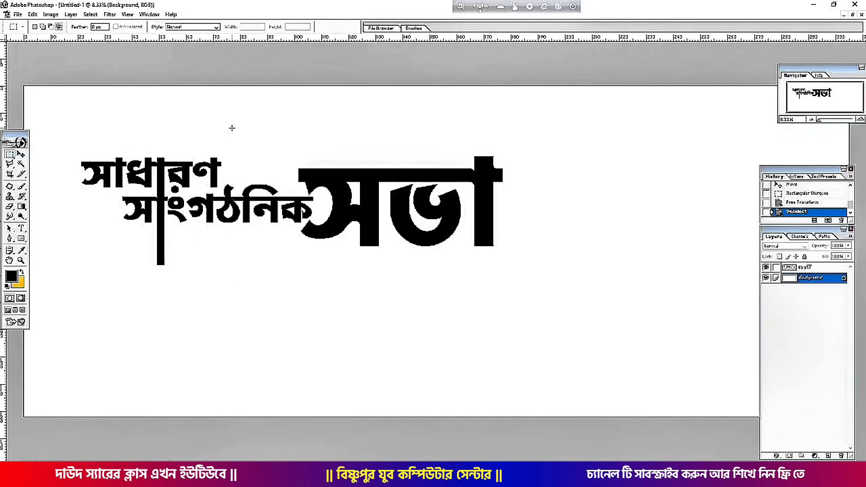
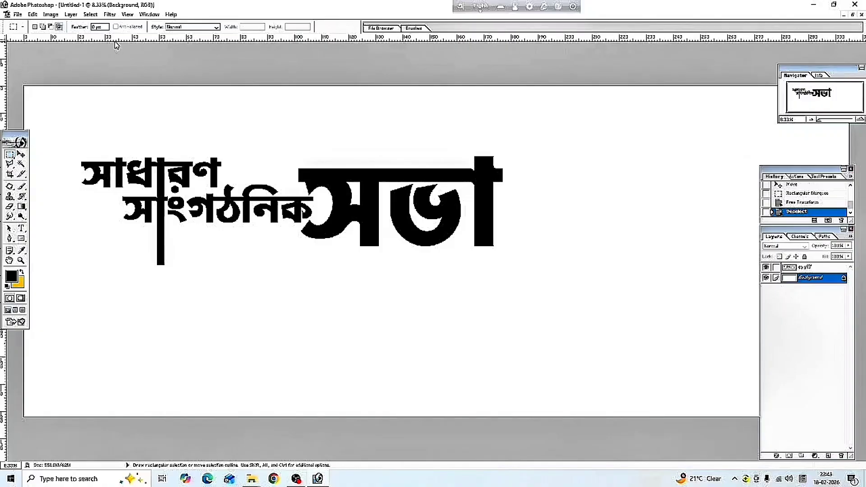
left_click_drag(141, 41, 163, 265)
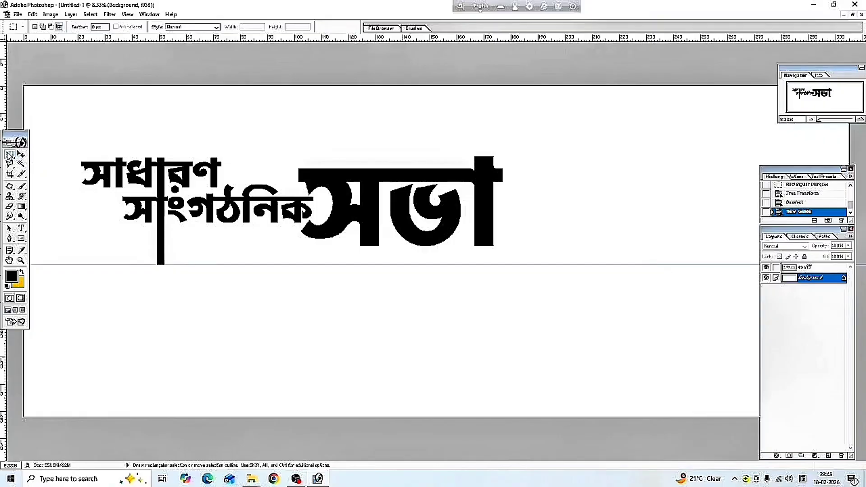
Make a rectangular selection around the foot of the ি stem before ন in "সাংগঠনিক".
left_click(10, 154)
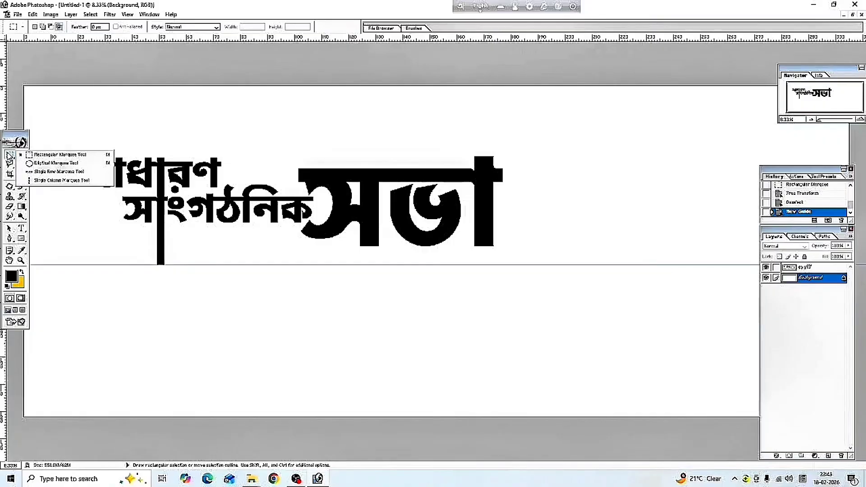
left_click(53, 155)
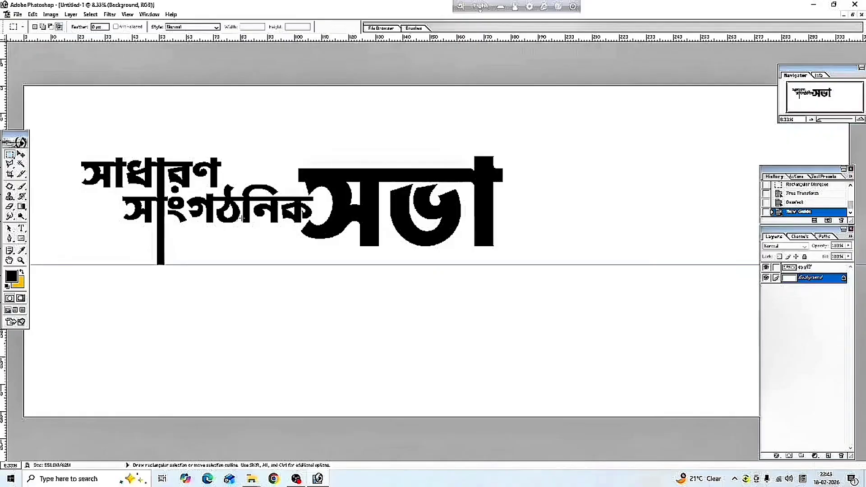
left_click_drag(249, 222, 251, 224)
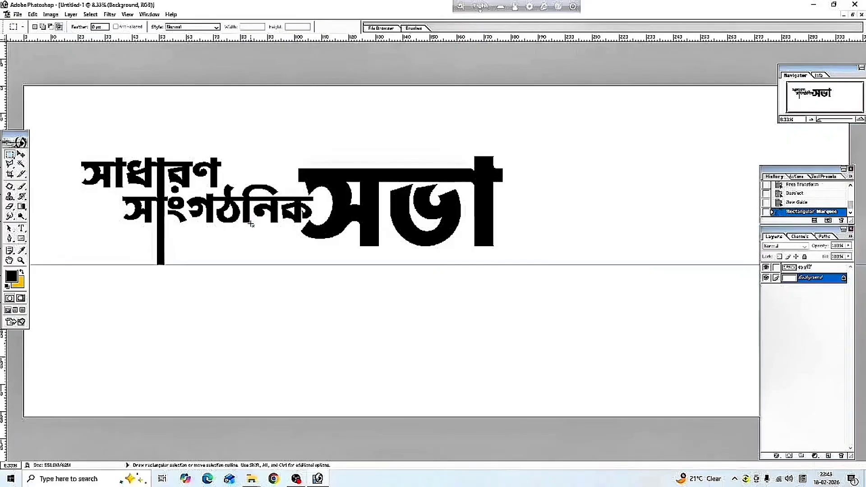
Try to stretch the selected foot of the ি stem in "সাংগঠনিক" downward while the Background layer is active.
left_click(21, 154)
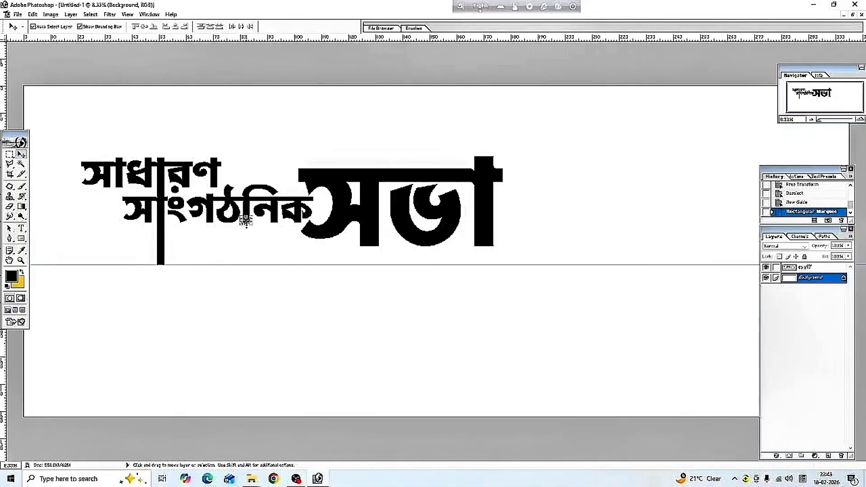
left_click_drag(247, 224, 248, 240)
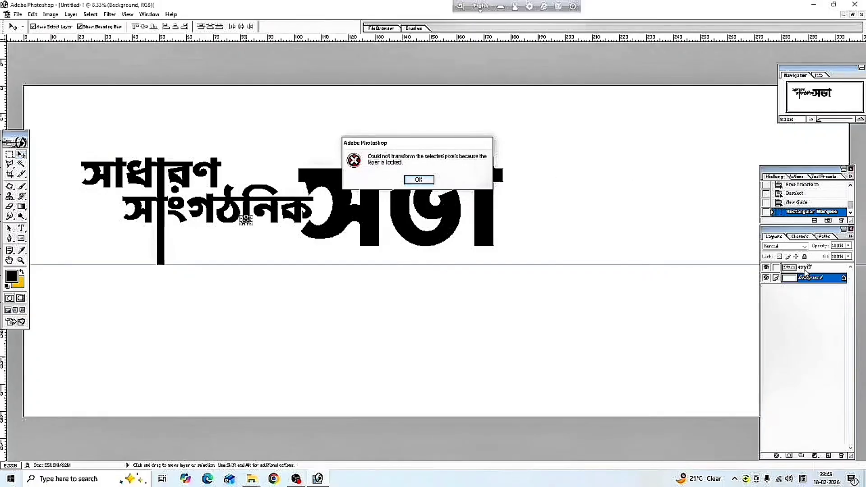
left_click(412, 180)
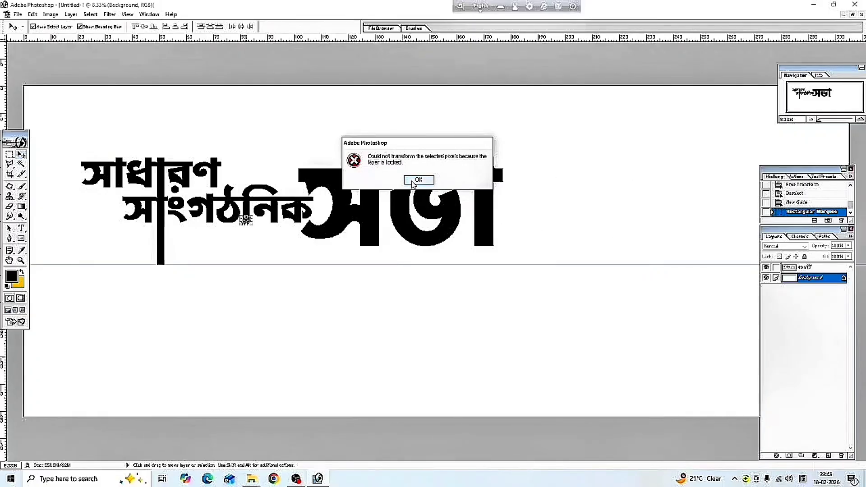
On the merged title layer, stretch the selected foot of the ি stem down to the horizontal guide, apply it and deselect.
left_click(802, 268)
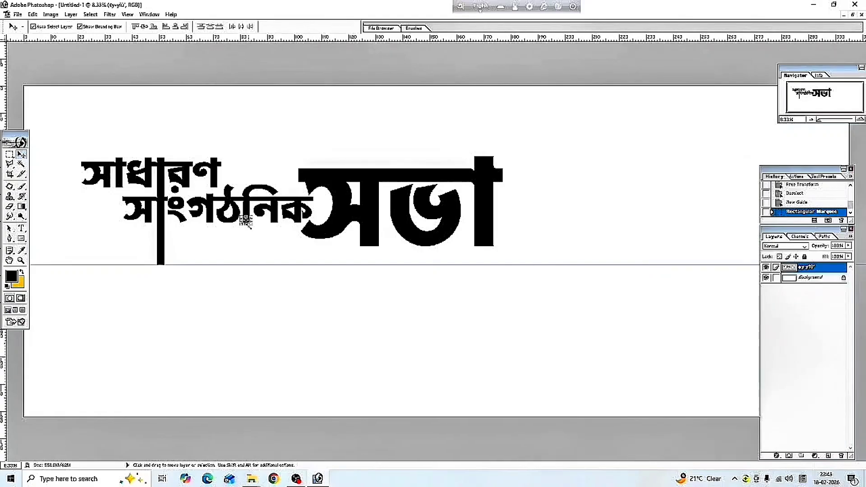
key("ctrl+t")
left_click_drag(246, 226, 251, 278)
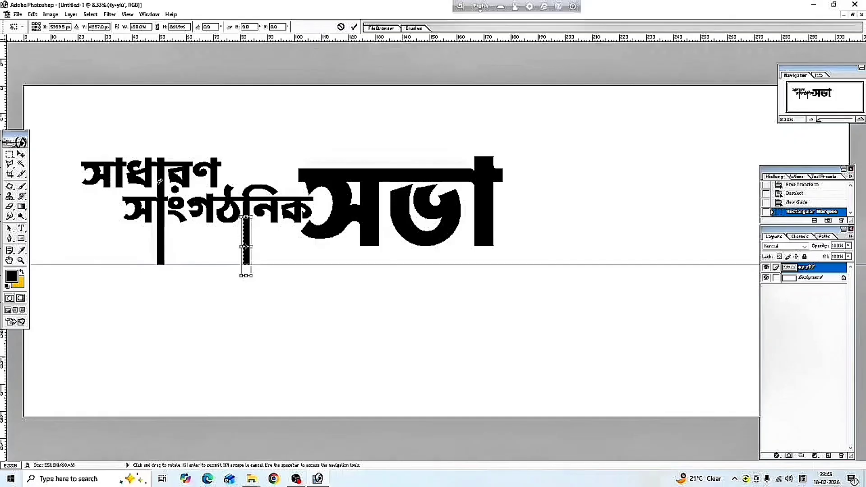
left_click(20, 154)
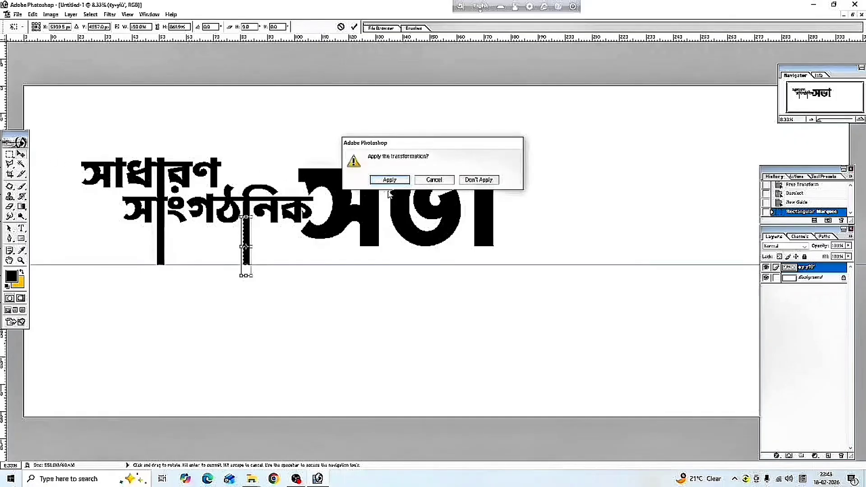
left_click(390, 179)
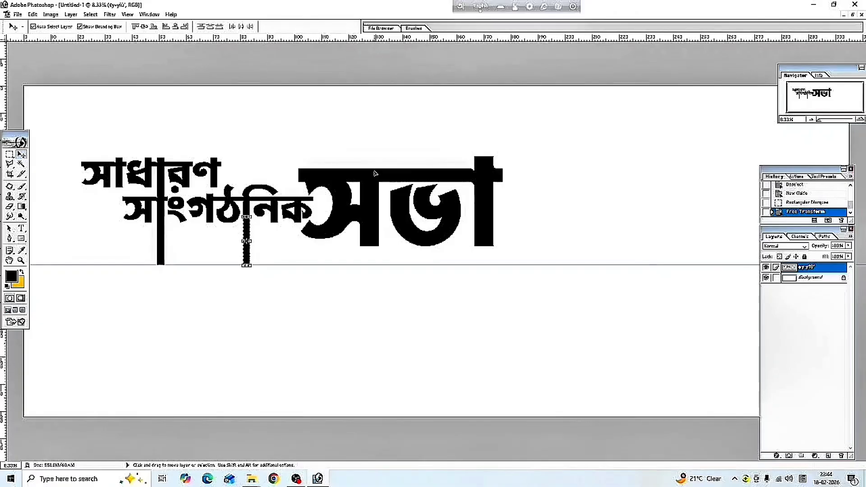
key("ctrl+d")
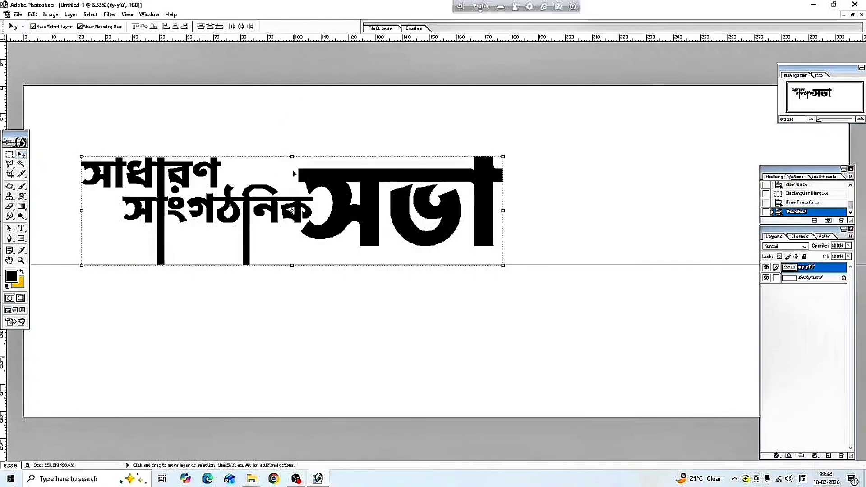
left_click(311, 134)
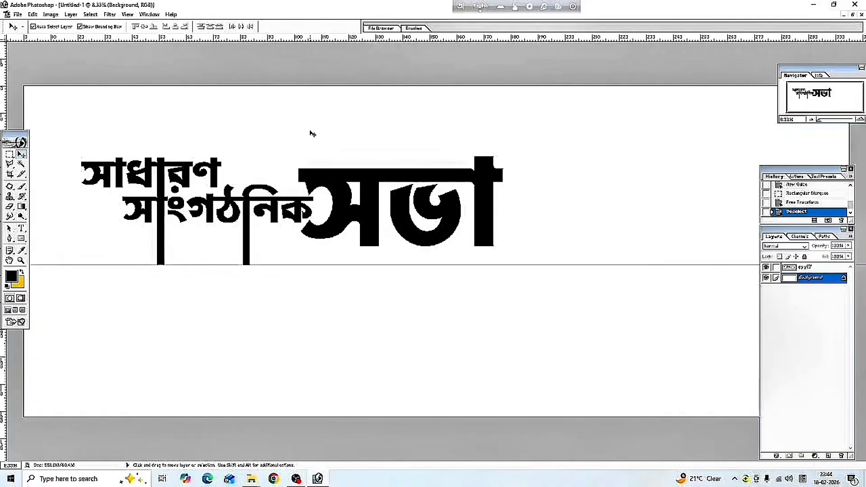
On the merged title layer, make a tight rectangular selection around the starting end of the headline stroke of "সভা".
left_click(803, 270)
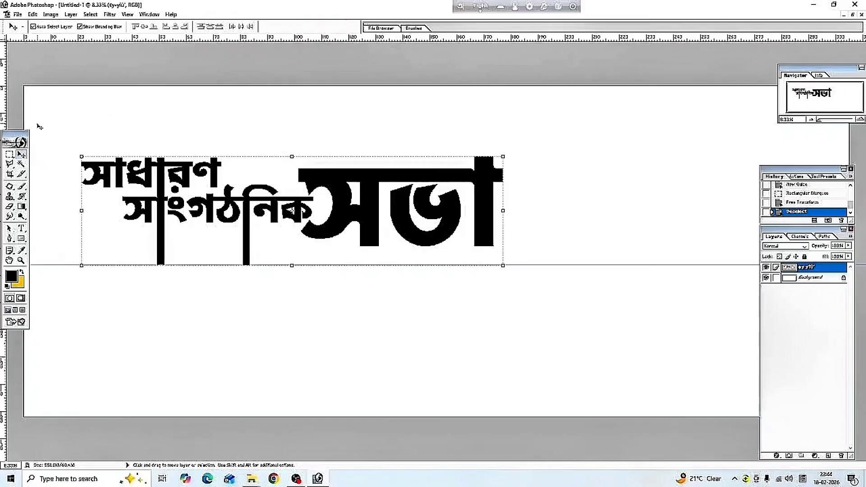
left_click_drag(14, 154, 52, 157)
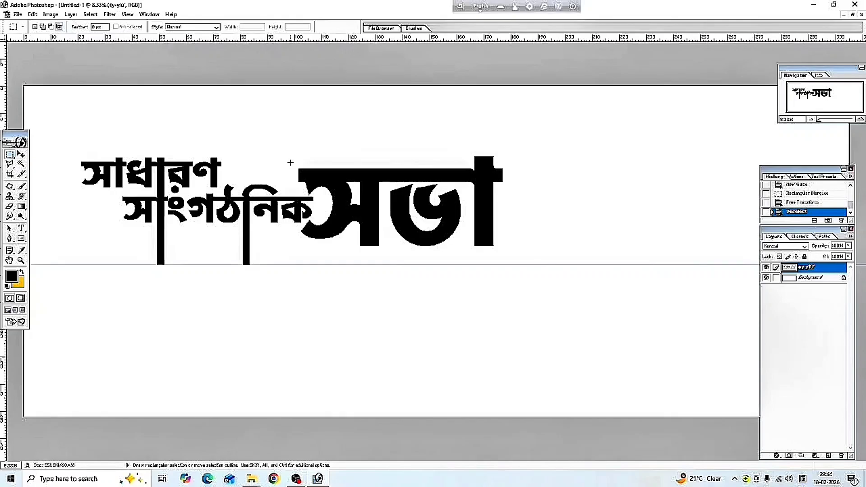
left_click_drag(307, 184, 308, 185)
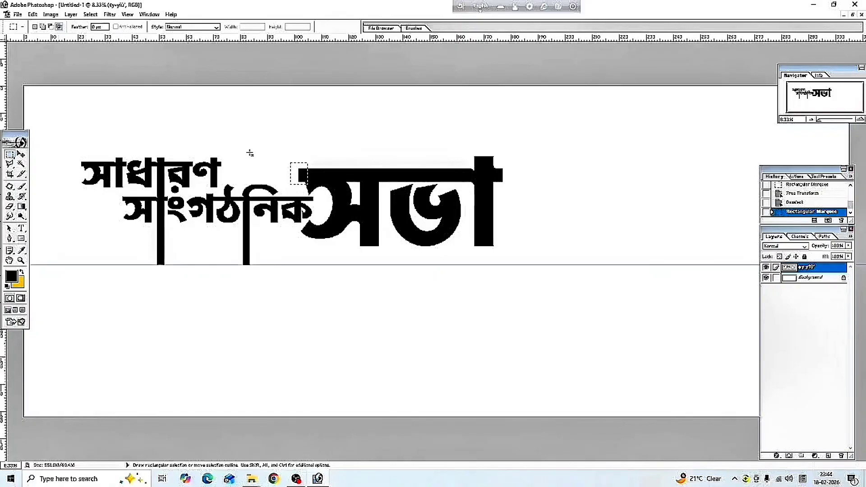
left_click_drag(290, 163, 307, 184)
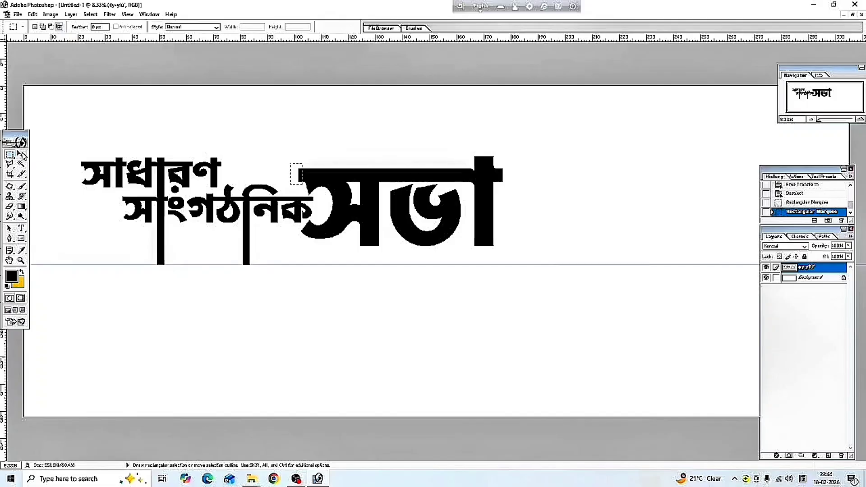
left_click(21, 155)
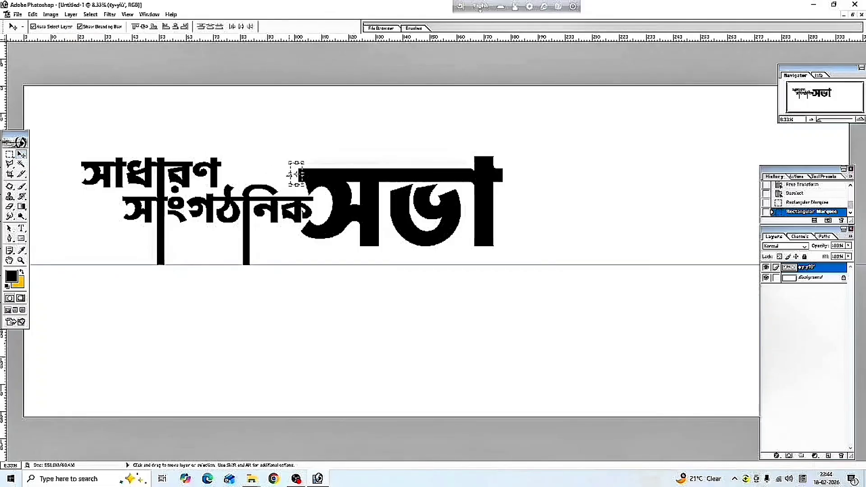
Stretch the selected end of the headline bar of "সভা" out to the word "সাধারণ", apply the transformation and deselect.
left_click_drag(291, 174, 73, 169)
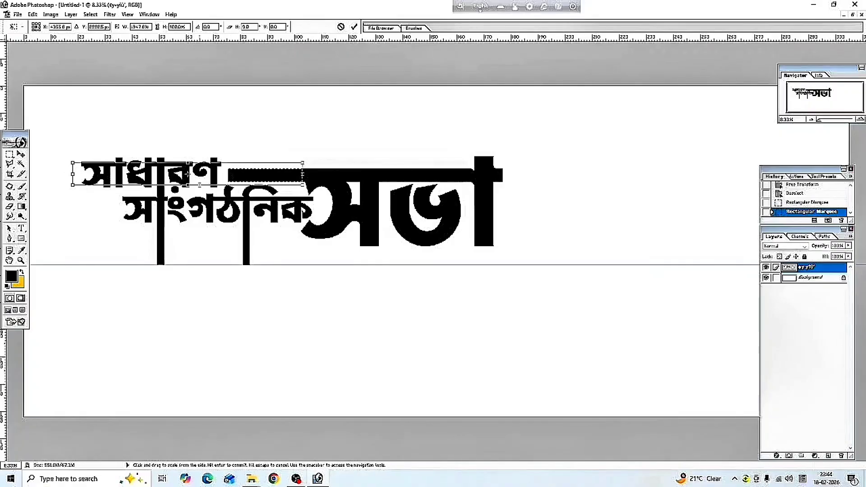
left_click(20, 154)
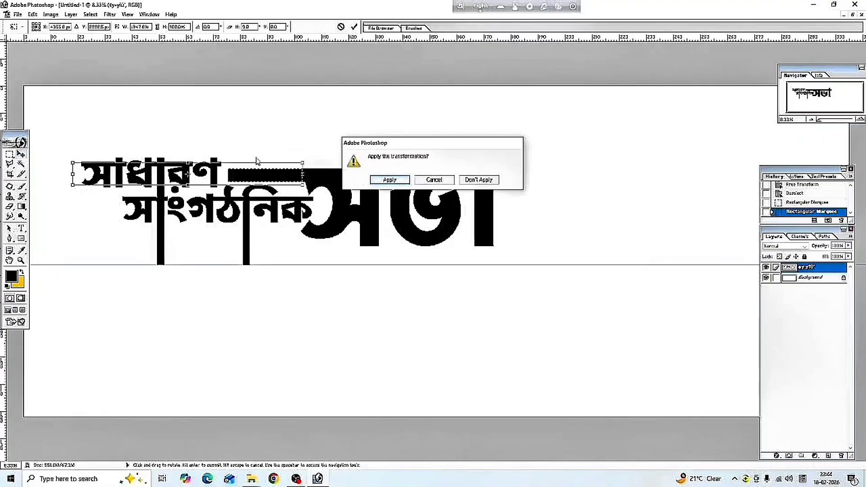
left_click(377, 180)
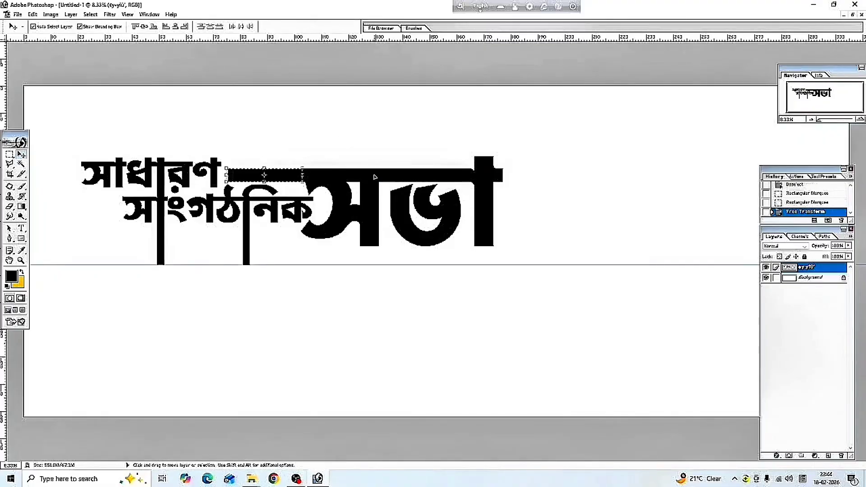
key("ctrl+d")
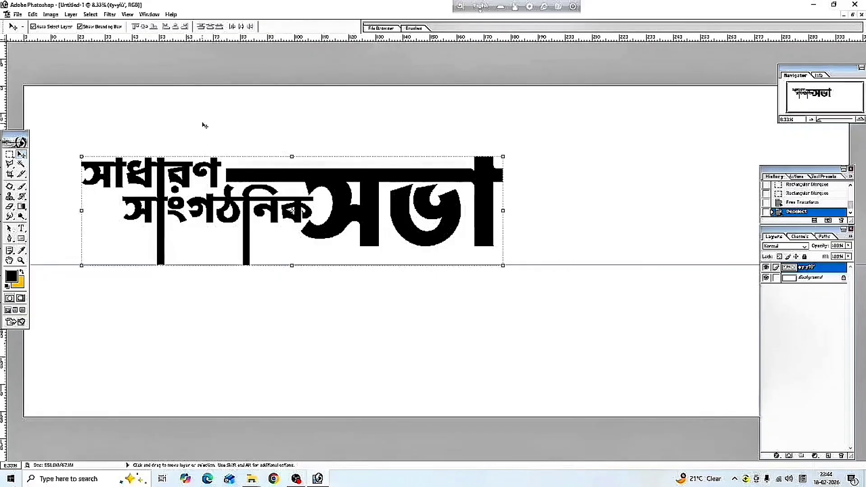
key("alt+bracketleft")
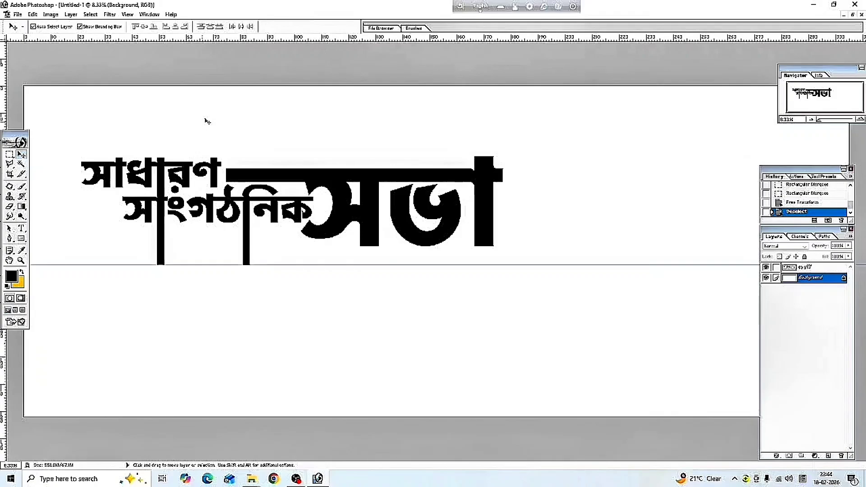
key("alt+bracketright")
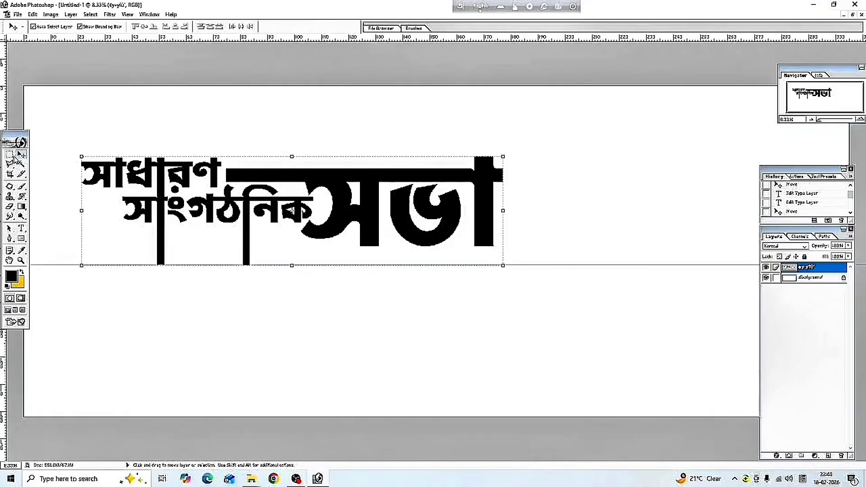
Select the foot of the last vertical stem of "সভা" with a rectangular marquee, stretch it down to the guide line, apply and deselect.
left_click(9, 154)
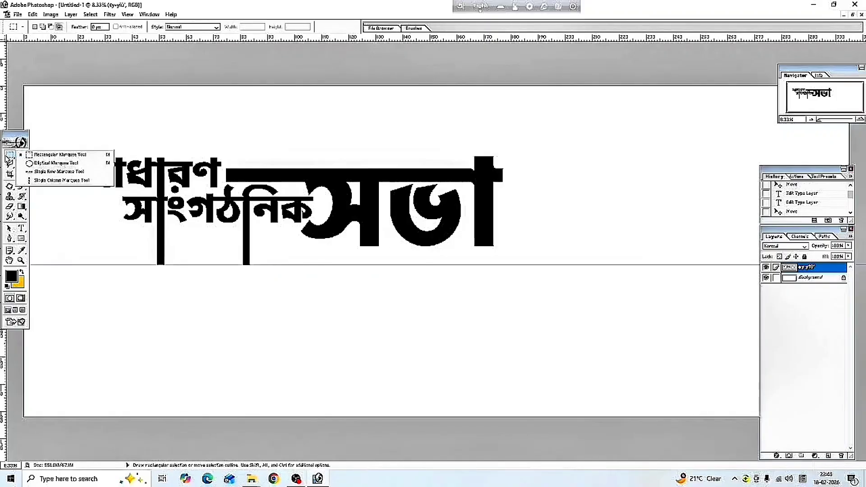
left_click(59, 155)
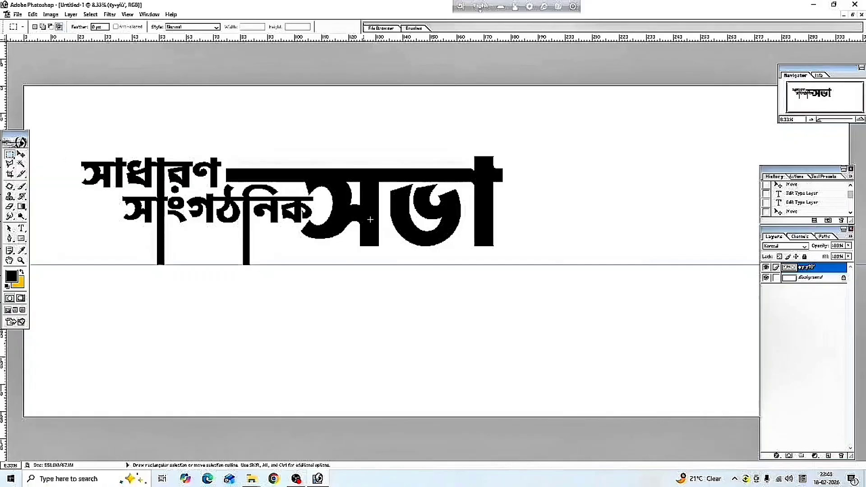
left_click_drag(492, 250, 496, 251)
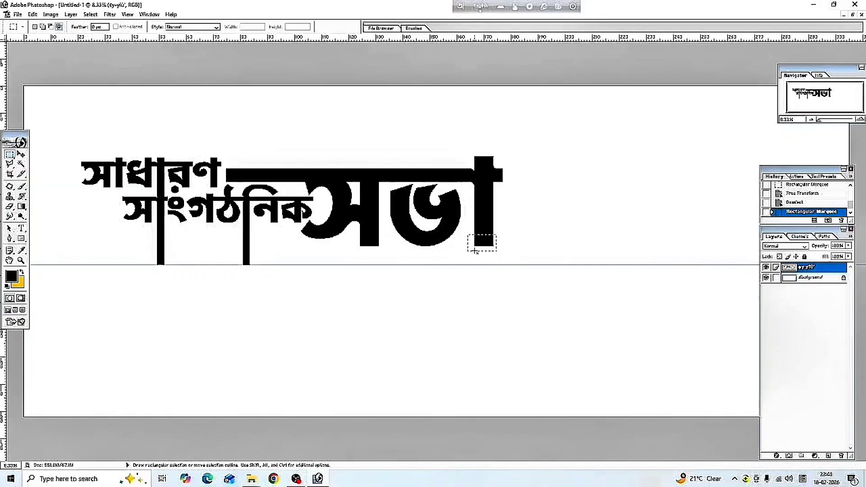
left_click(21, 155)
left_click_drag(483, 251, 483, 279)
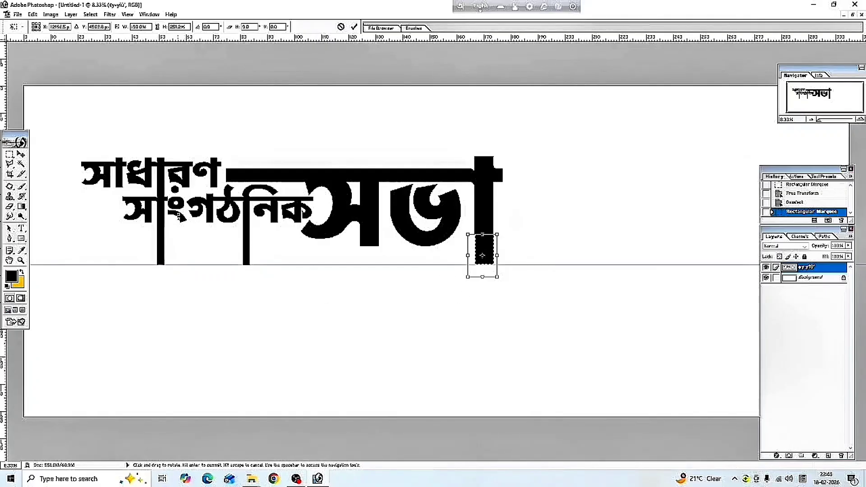
left_click(20, 154)
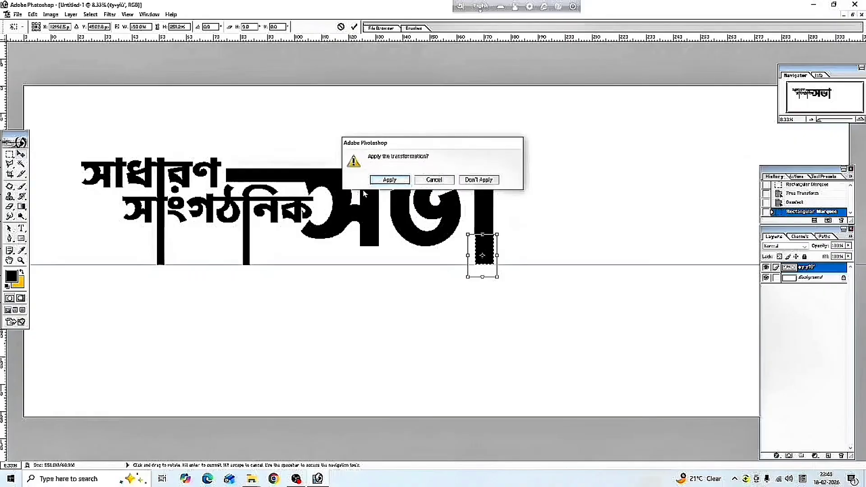
left_click(389, 181)
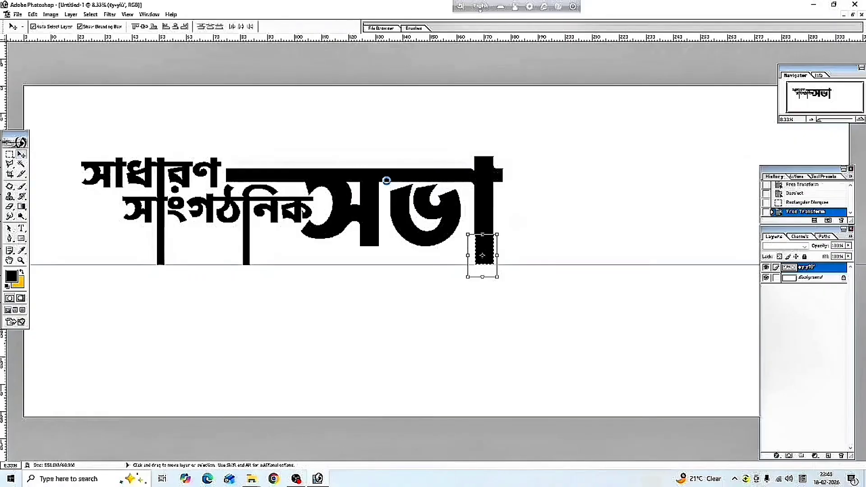
left_click(390, 253)
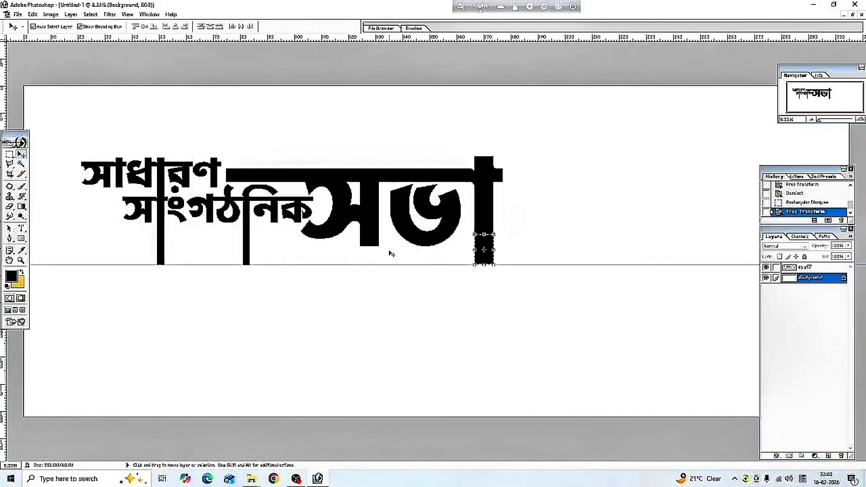
key("ctrl+d")
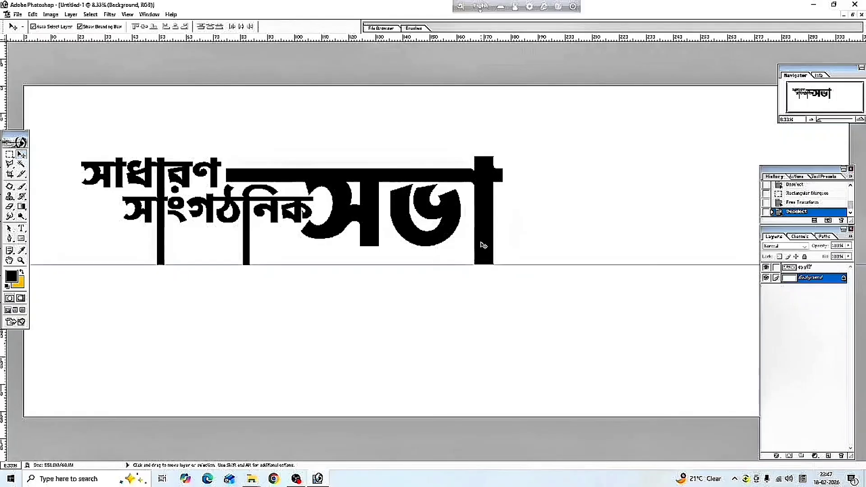
Copy the finished lettering into the banner document, maximize that document and place the lettering below the blue headline.
left_click(852, 14)
left_click_drag(538, 289, 526, 180)
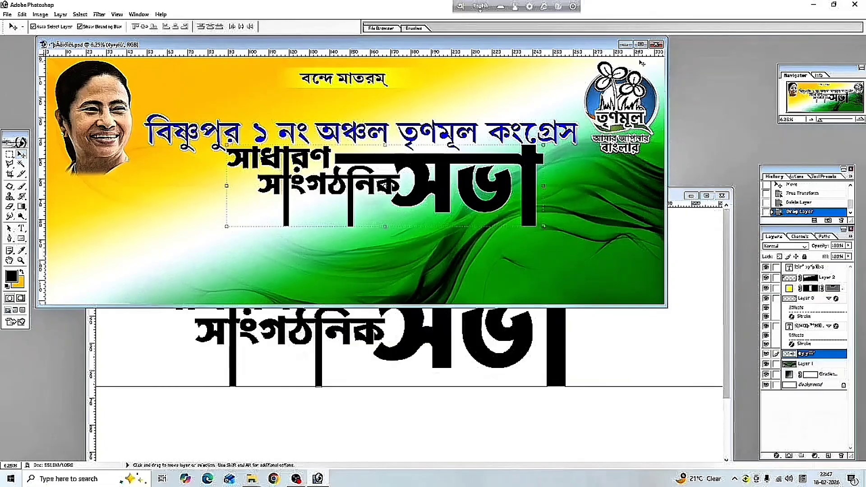
left_click(640, 44)
left_click_drag(511, 250, 454, 285)
Enlarge the lettering with Free Transform to about the width of the blue headline, center it beneath and apply the transformation.
key("ctrl+t")
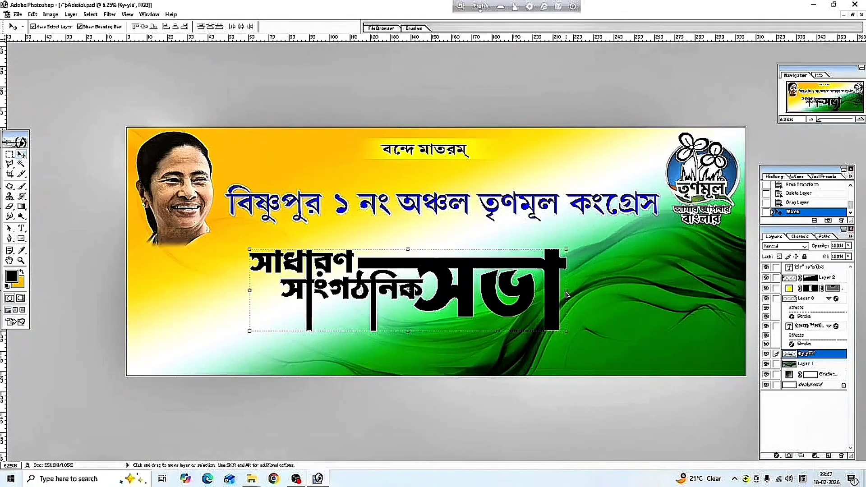
left_click_drag(567, 290, 680, 289)
left_click_drag(535, 289, 527, 281)
left_click_drag(454, 324, 452, 334)
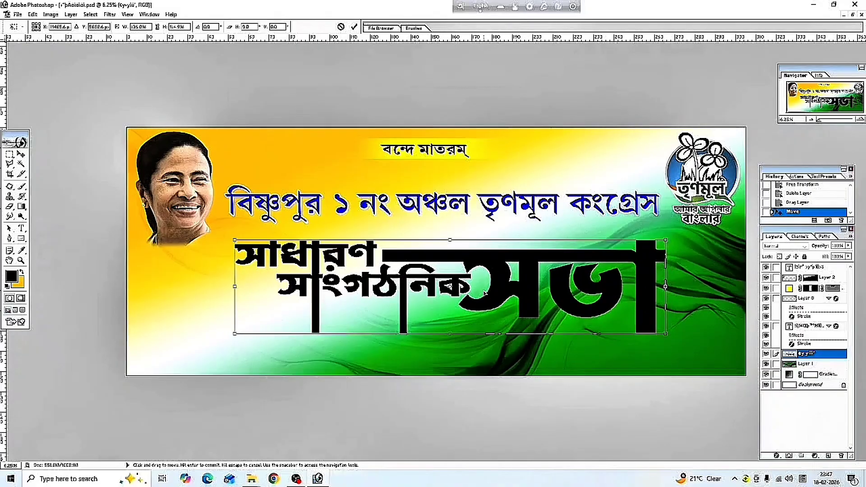
left_click(24, 154)
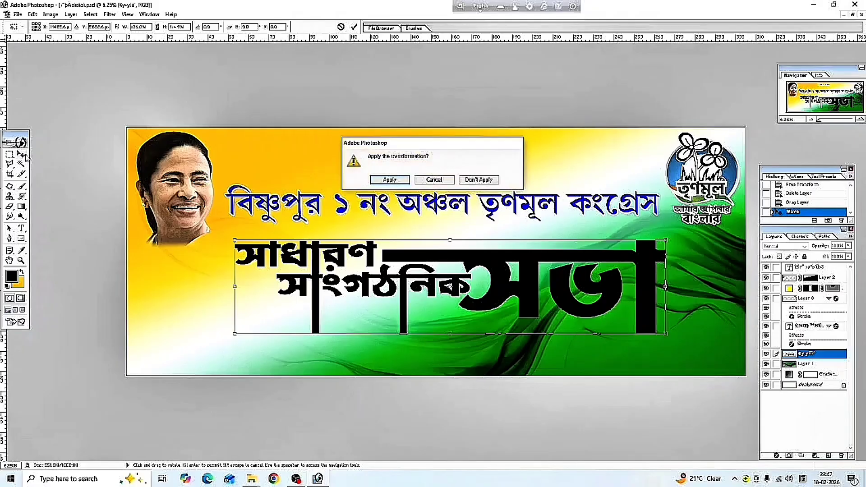
left_click(390, 180)
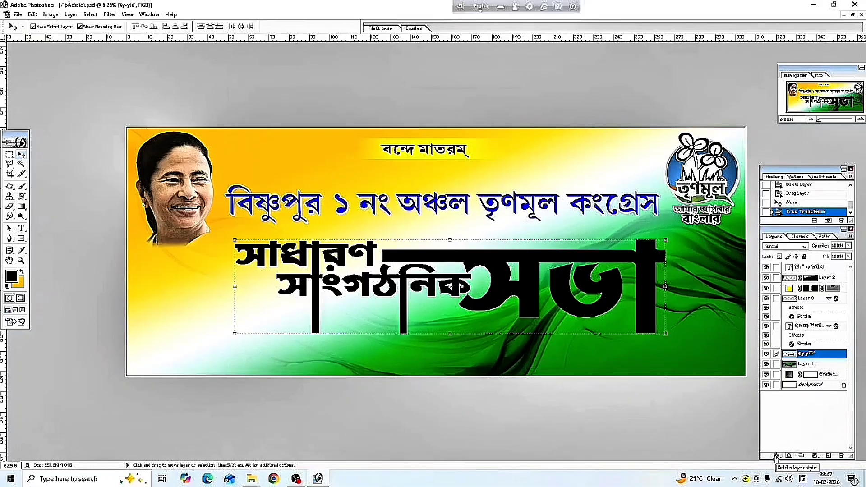
Add a Gradient Overlay to the lettering layer and set the gradient's starting color stop to bright pink.
left_click(777, 456)
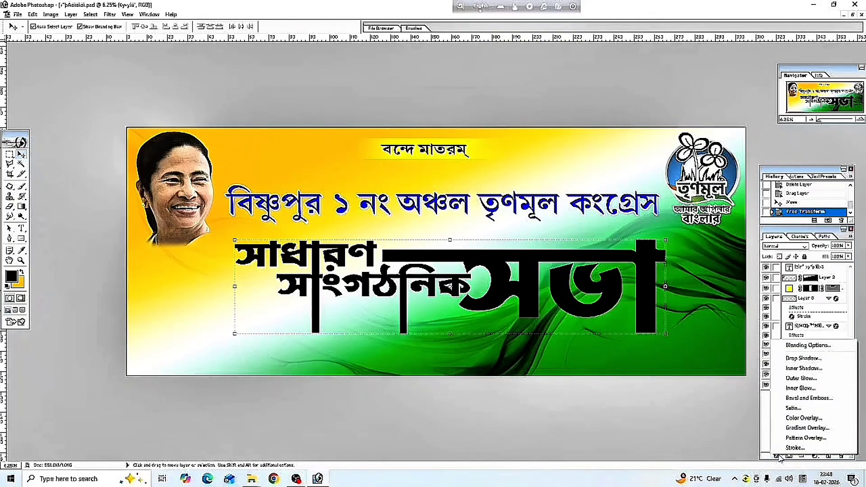
left_click(788, 429)
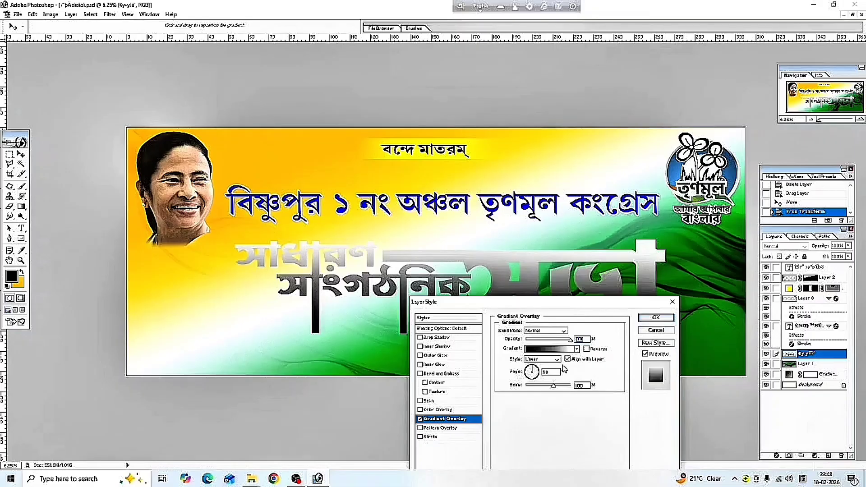
left_click(537, 352)
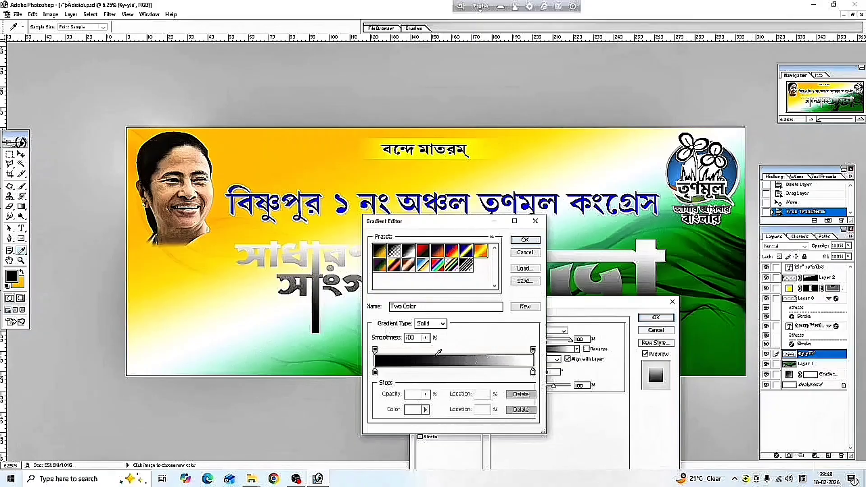
left_click(375, 373)
double_click(376, 374)
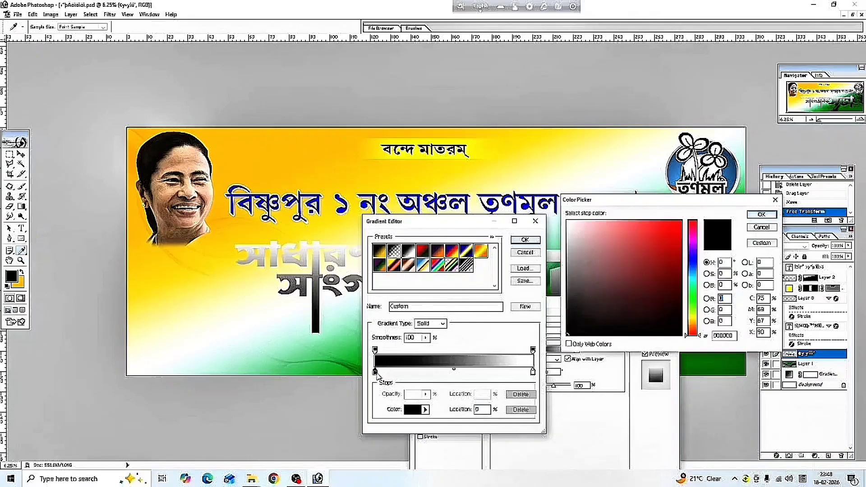
left_click(695, 242)
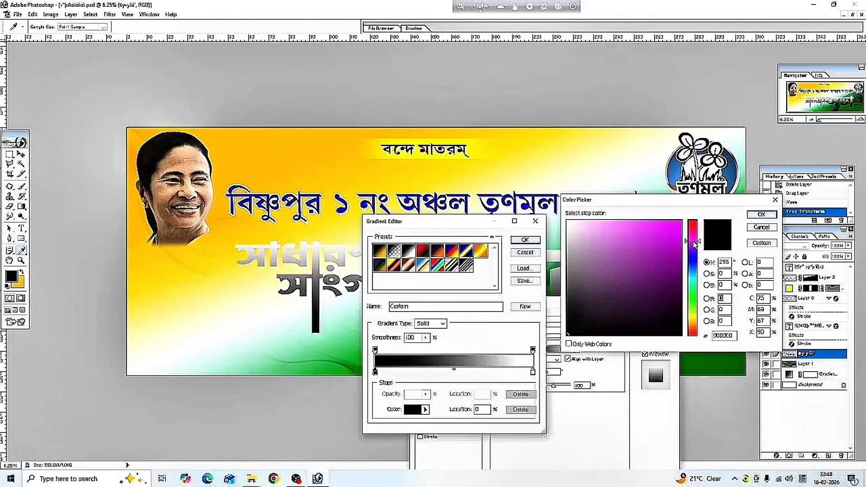
left_click(682, 224)
left_click(681, 221)
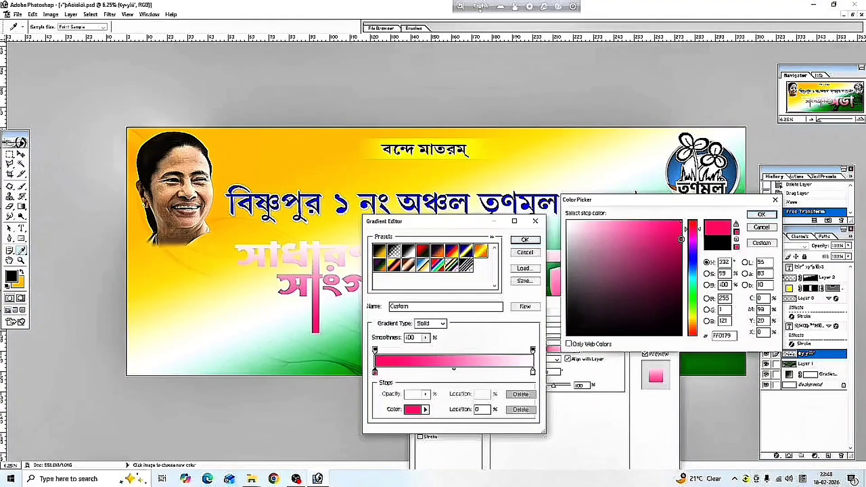
left_click(682, 221)
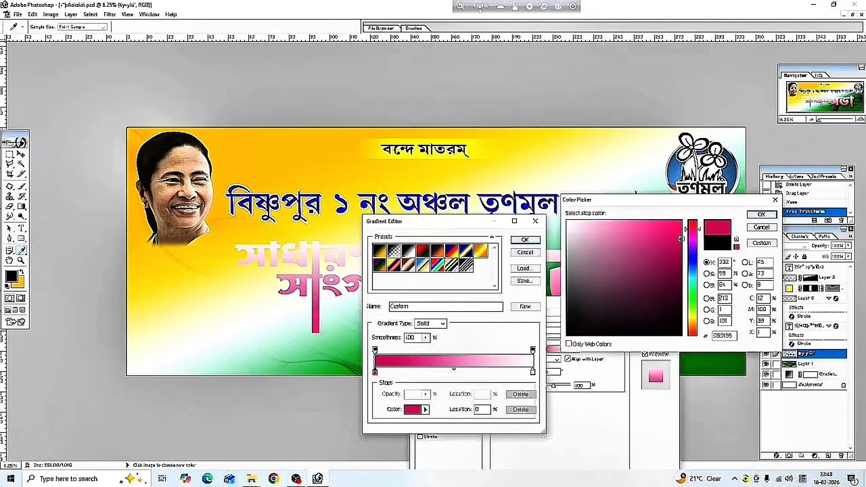
left_click(758, 215)
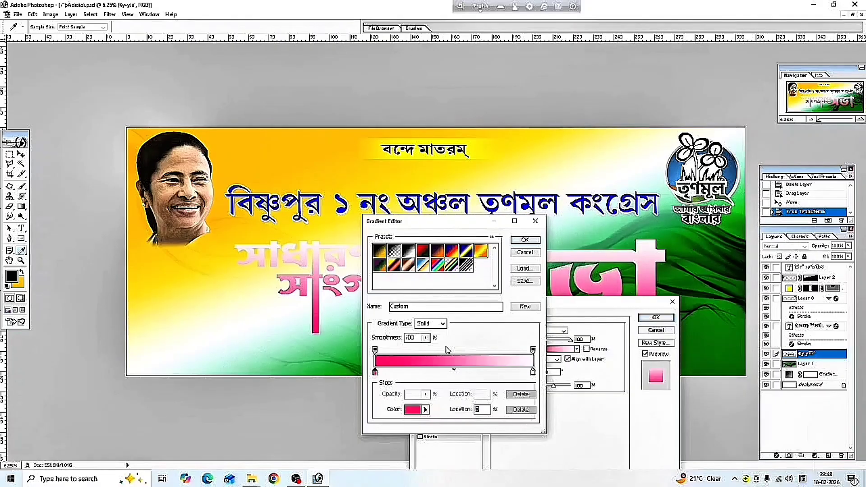
Set the gradient's end color stop to black (000000) and accept the edited gradient.
left_click(533, 372)
double_click(533, 372)
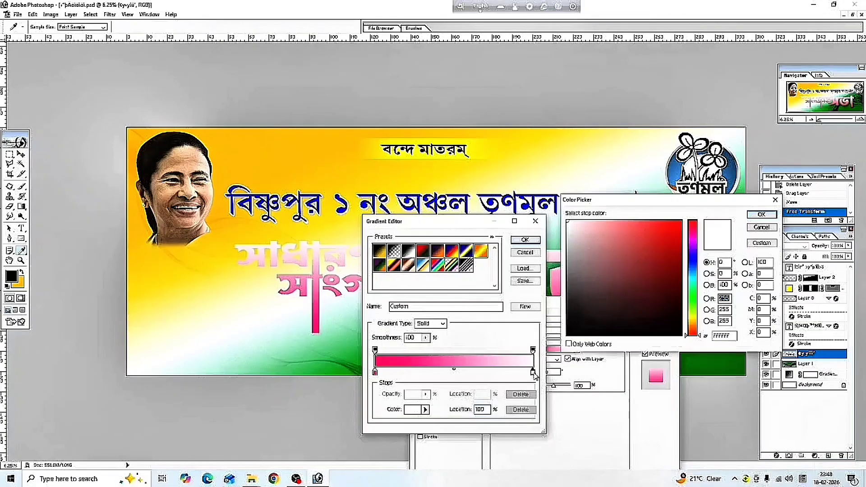
left_click(676, 334)
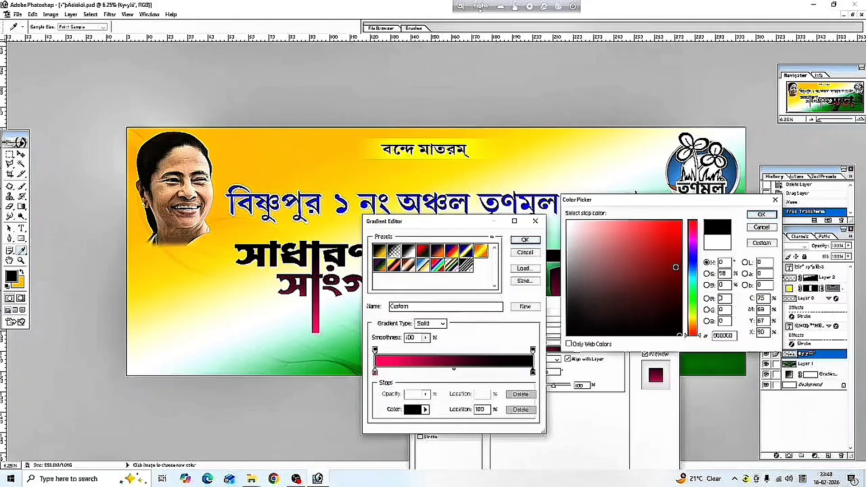
left_click(761, 215)
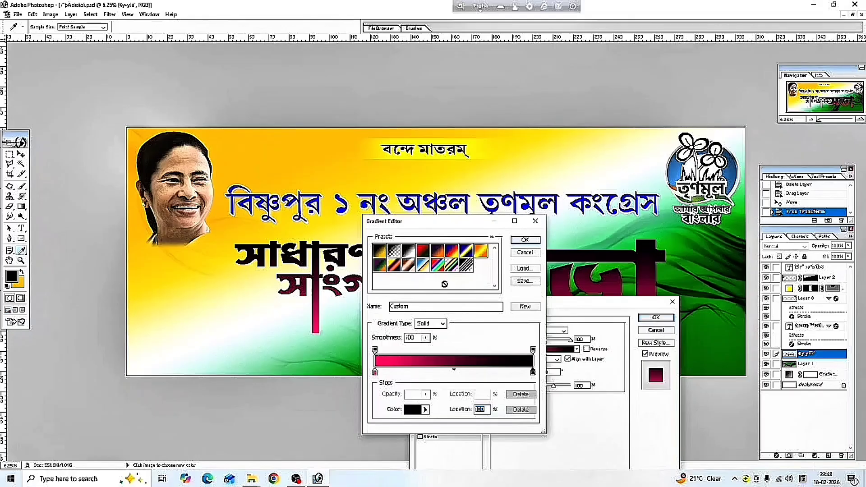
left_click(525, 241)
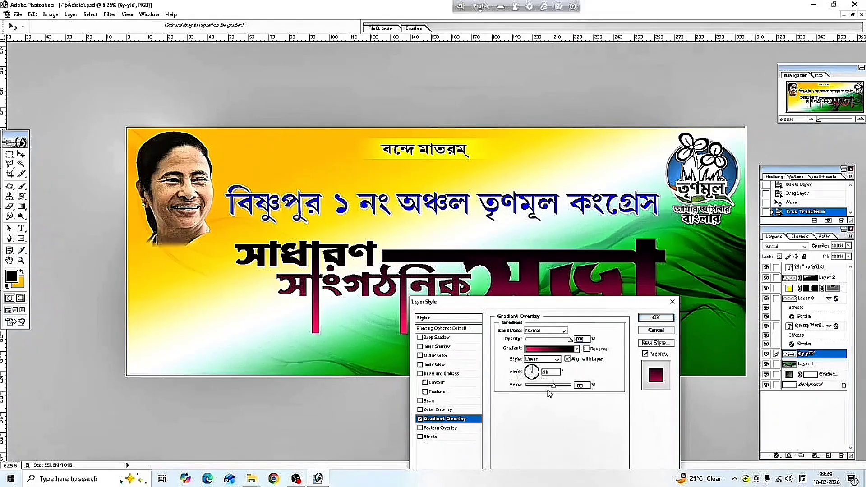
Switch the lettering's Gradient Overlay style to Reflected after trying Radial, and apply the layer style.
left_click(551, 360)
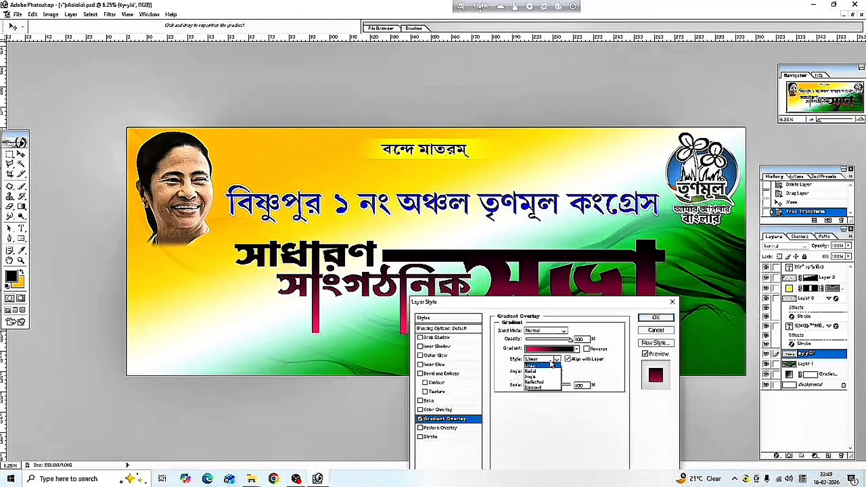
left_click(541, 370)
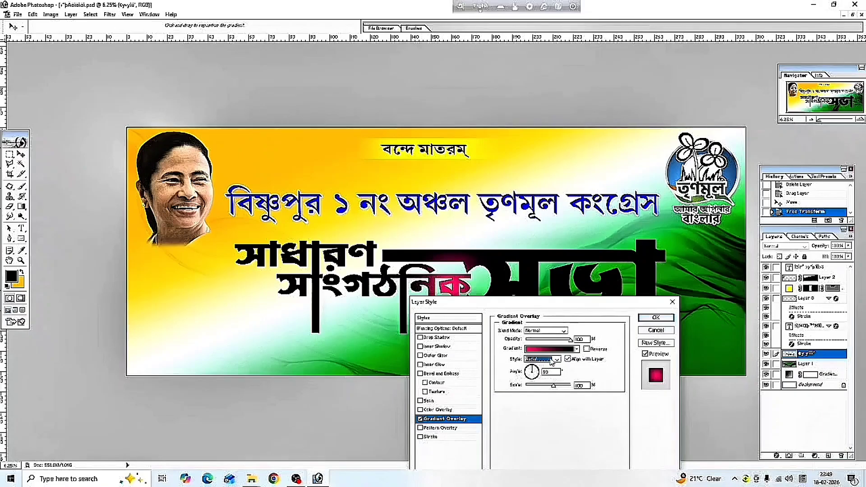
key("Down")
key("Down")
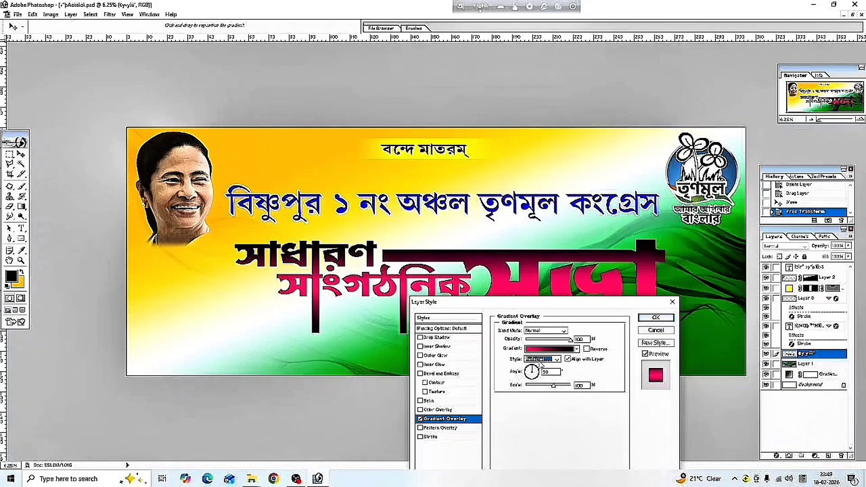
left_click(550, 364)
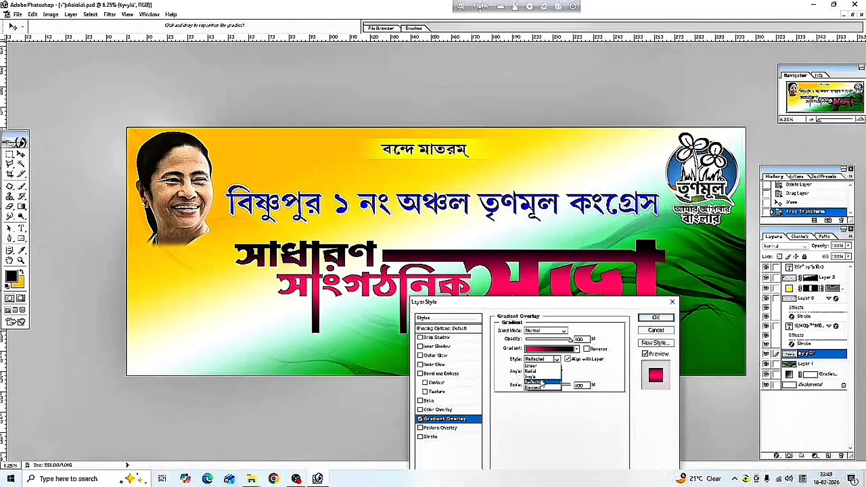
left_click(540, 382)
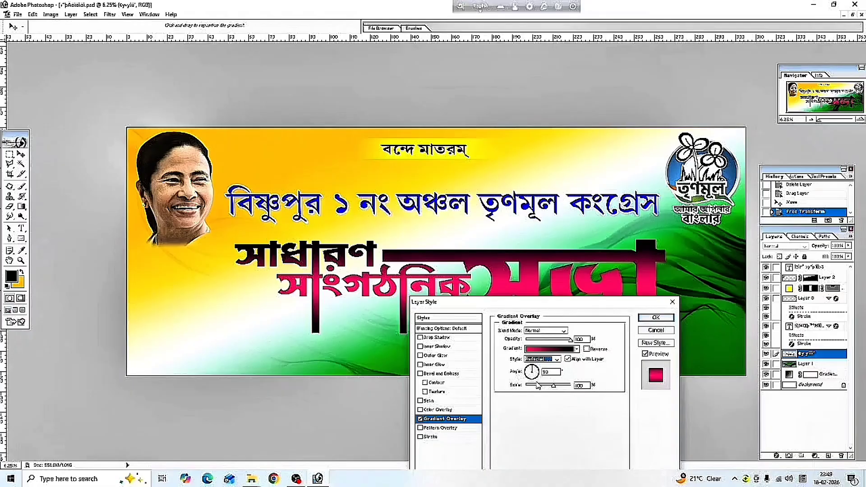
left_click(654, 318)
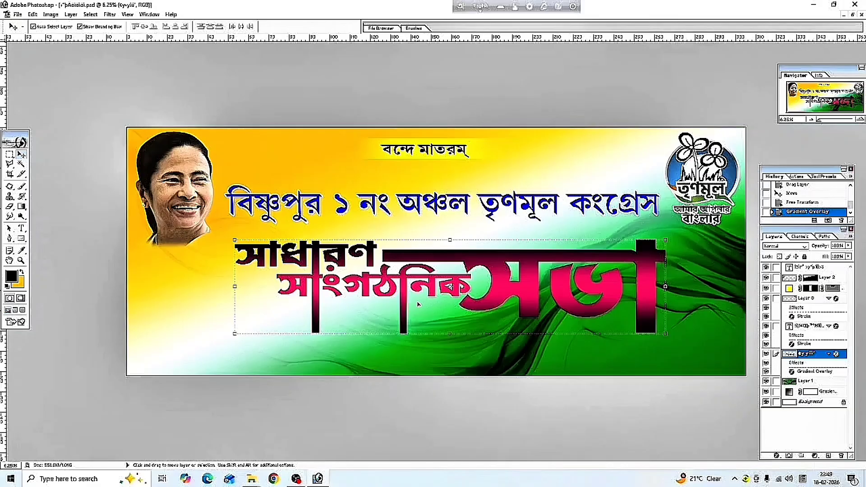
Add a white (FFFFFF) outside Stroke to the lettering layer and thicken it until the outline stands out clearly.
left_click(777, 457)
left_click(777, 457)
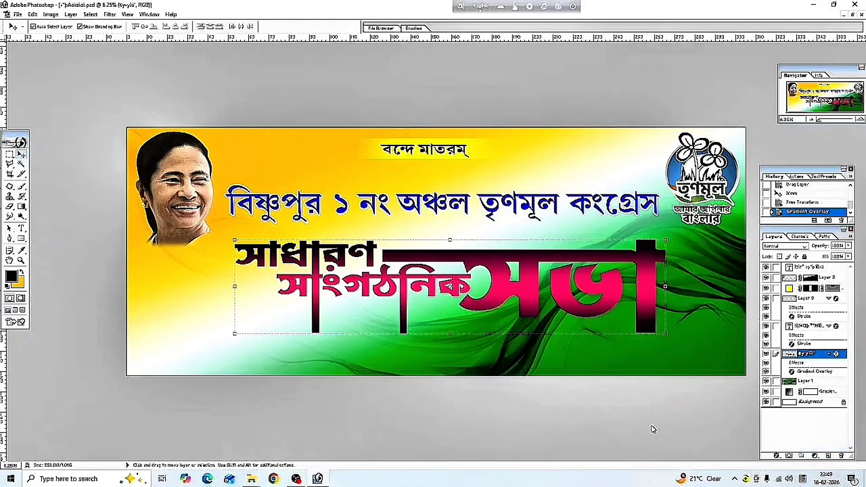
left_click(519, 383)
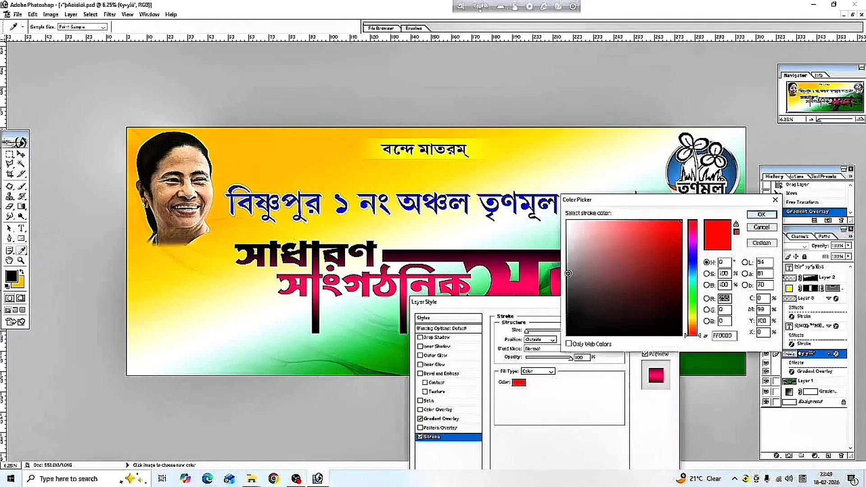
left_click(568, 222)
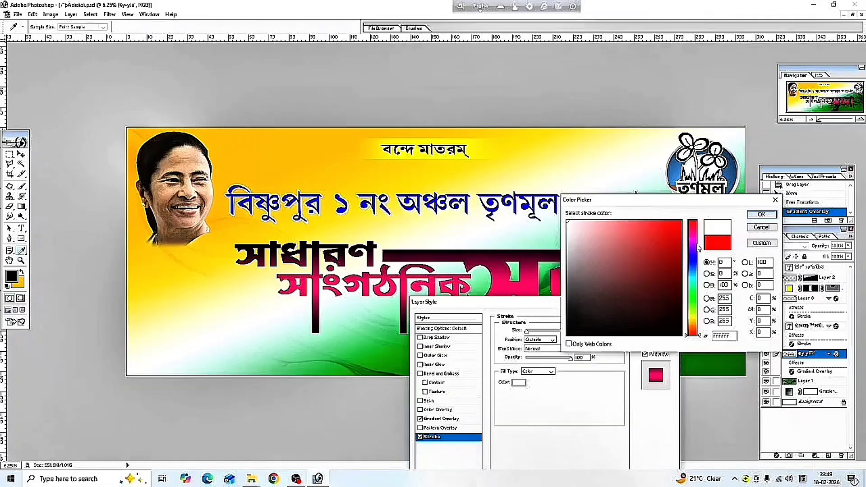
left_click(761, 214)
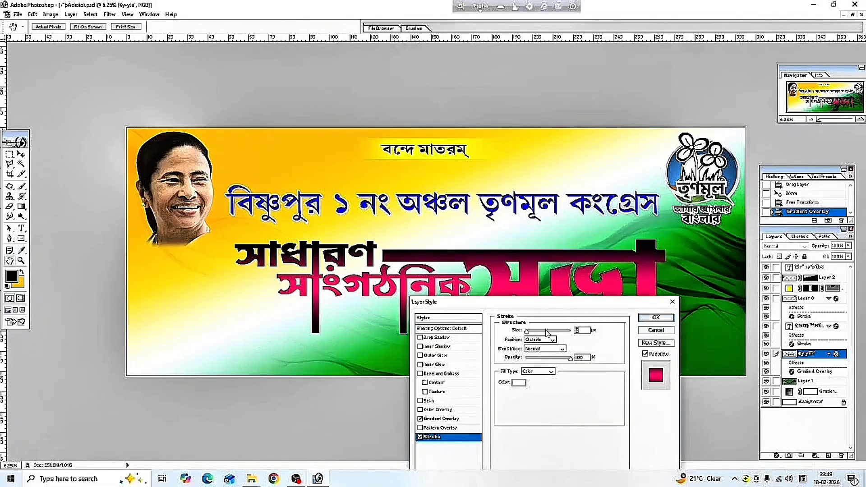
left_click_drag(548, 333, 539, 332)
left_click_drag(451, 302, 437, 327)
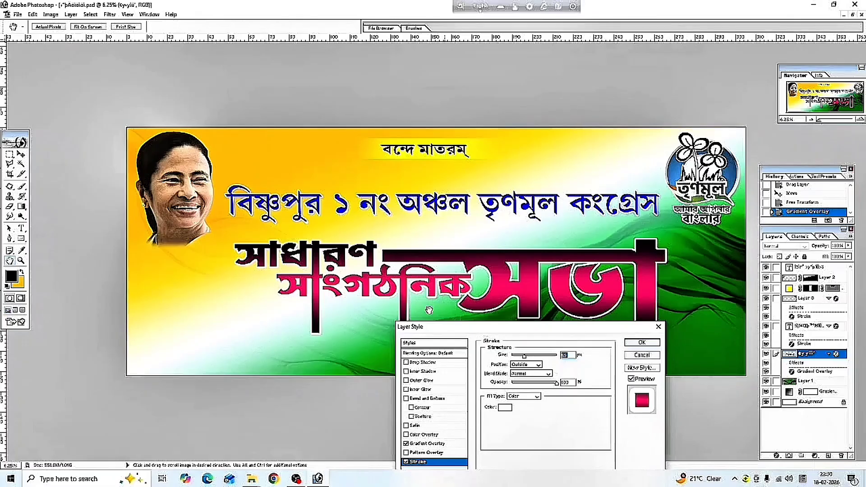
left_click(641, 346)
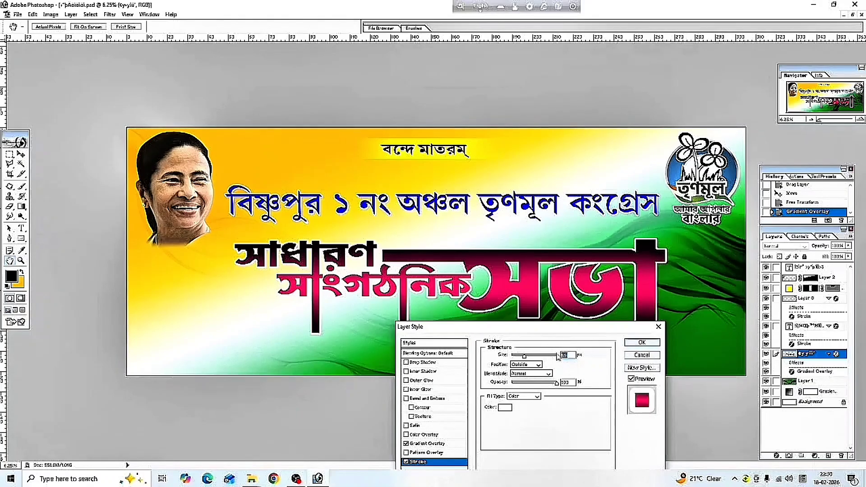
Add a smooth Inner Bevel to the lettering with increased size and shadow opacity 100%, and apply the layer style.
left_click(415, 400)
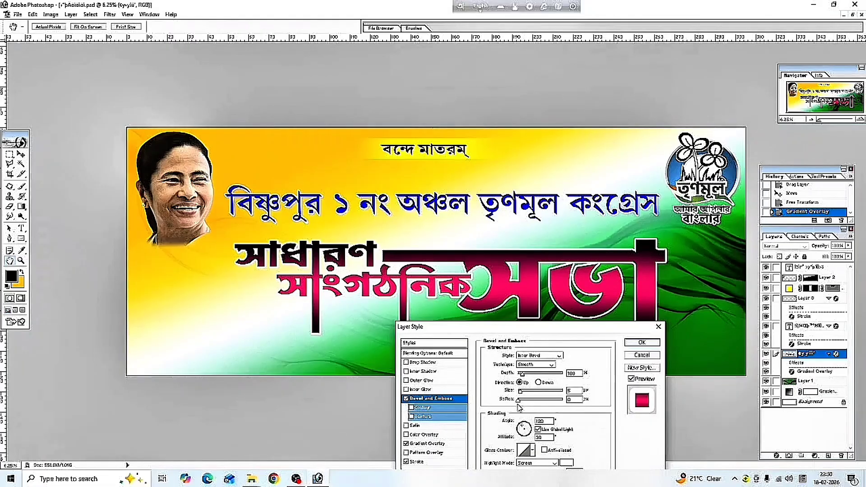
mouse_move(522, 392)
left_mouse_down()
mouse_move(579, 394)
mouse_move(533, 395)
left_mouse_up()
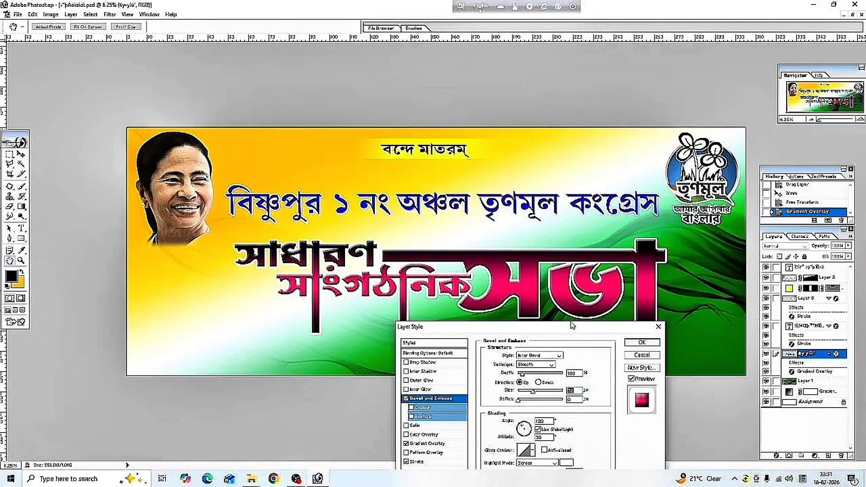
left_click_drag(570, 329, 569, 288)
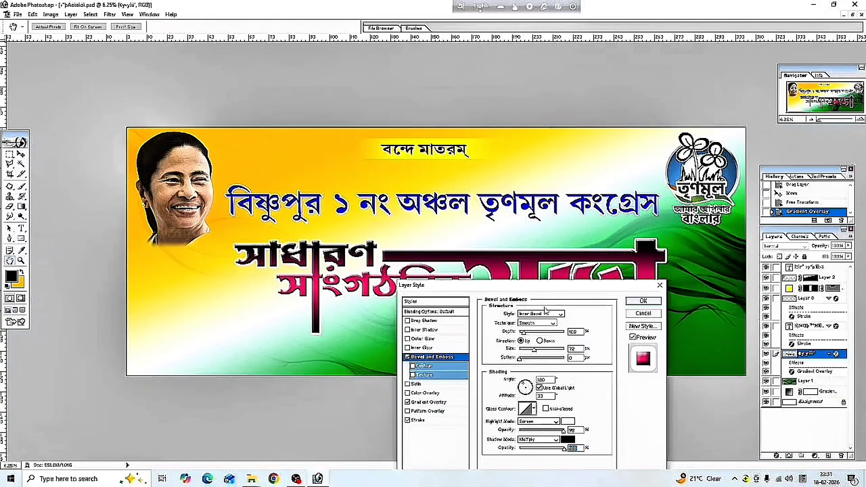
left_click(637, 301)
key("v")
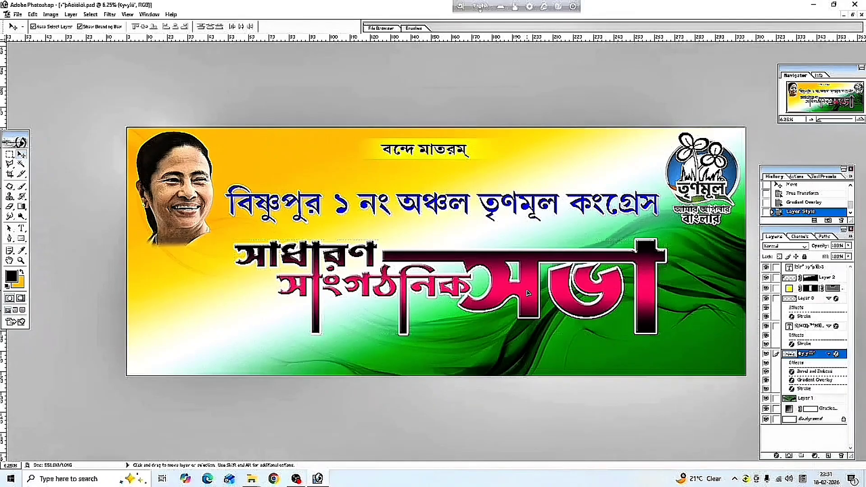
Shift the lettering so it starts level with the left end of the blue headline, and select the background texture layer, Layer 1.
left_click_drag(528, 295, 528, 293)
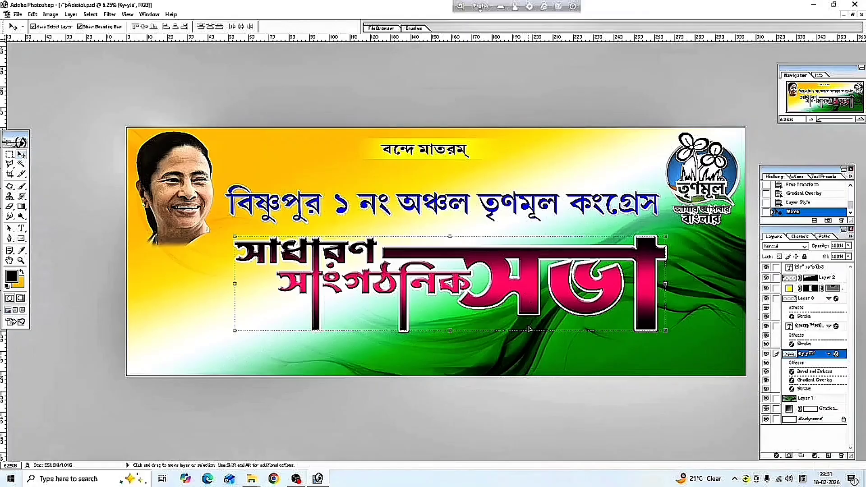
left_click(534, 347)
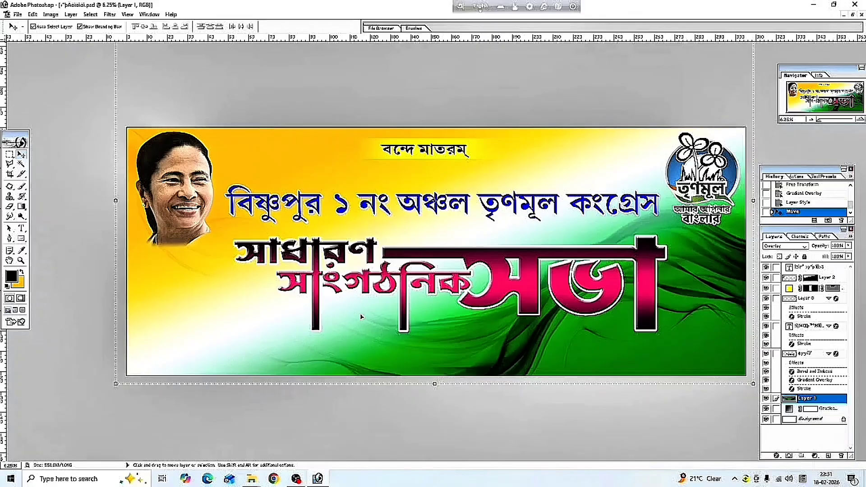
key("ctrl+h")
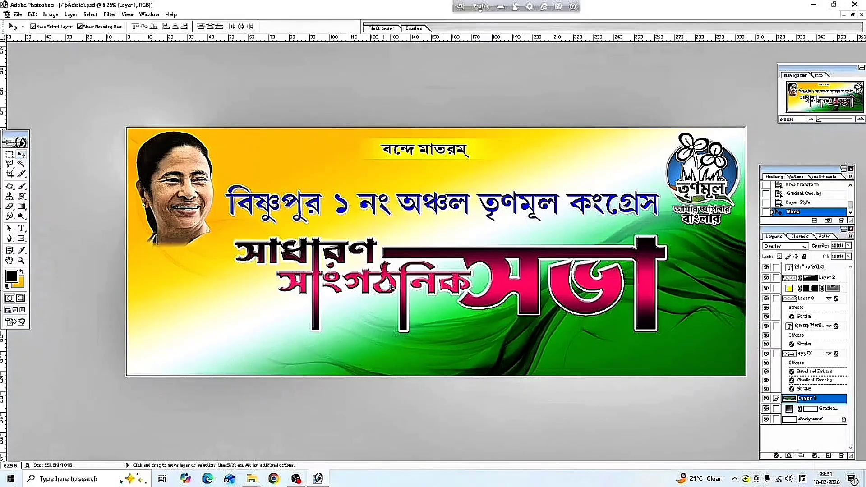
left_click(389, 286)
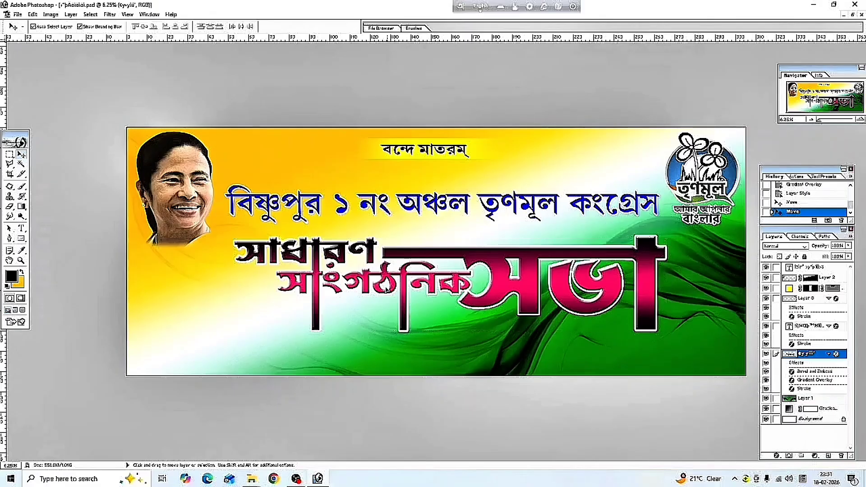
left_click_drag(391, 285, 379, 288)
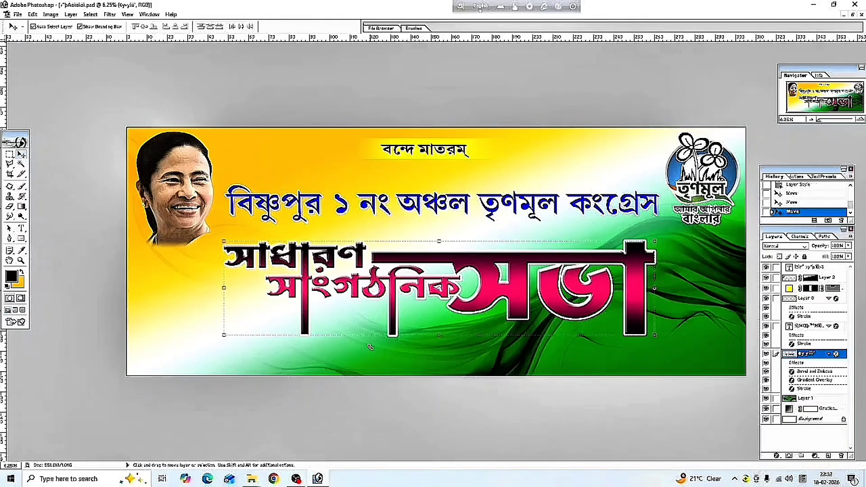
left_click(371, 364)
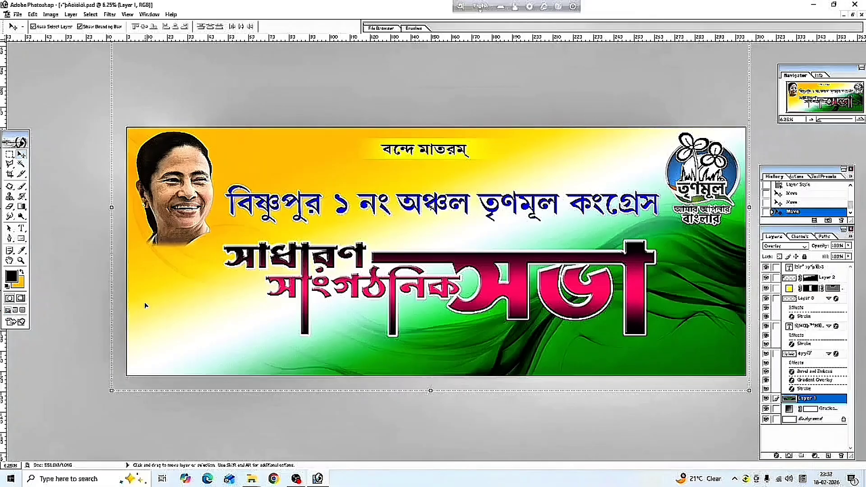
Draw a black rounded rectangle with a 500 px corner radius below the portrait, beside the lettering.
left_click(22, 242)
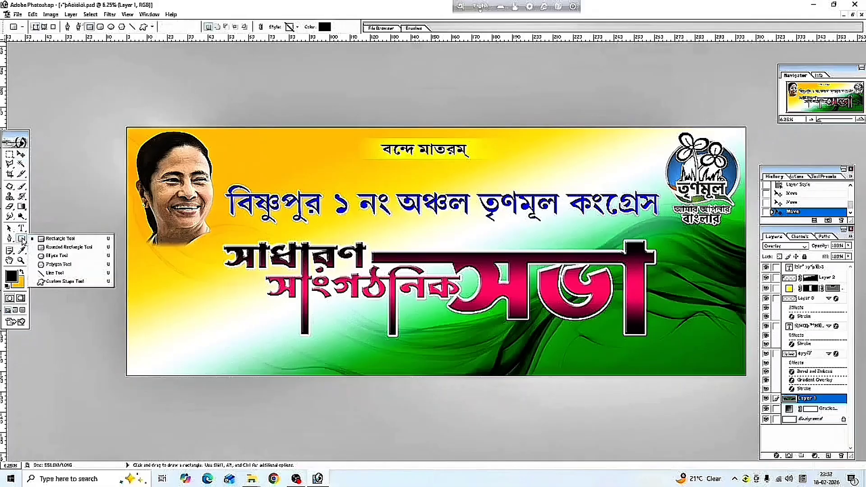
left_click(67, 247)
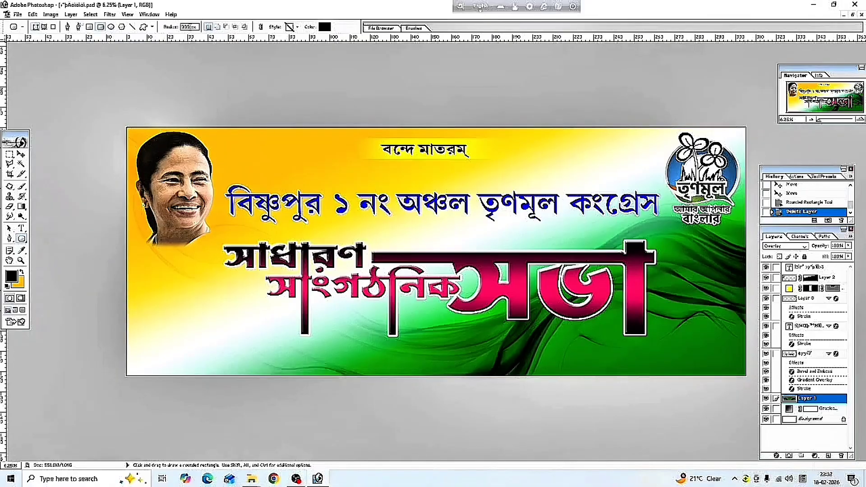
double_click(188, 27)
type("5")
left_click_drag(127, 271, 241, 320)
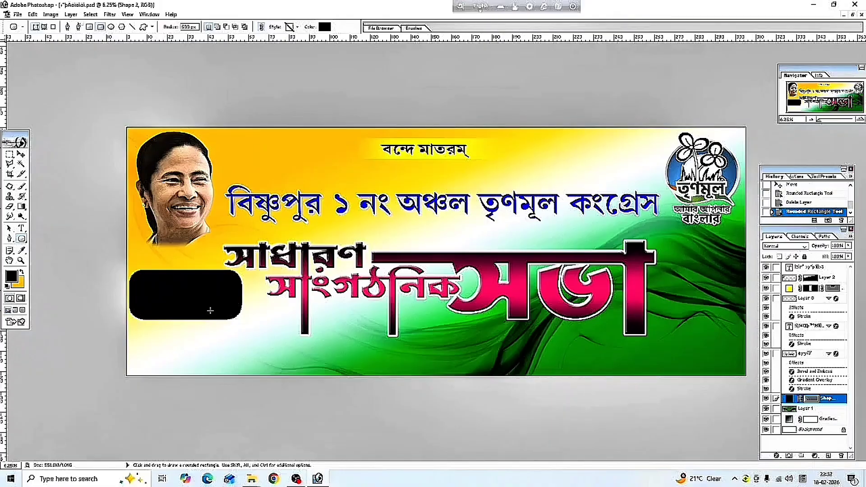
Move the rounded rectangle partly past the banner's left edge, reduce its height to about 67% and lower it slightly.
left_click(21, 154)
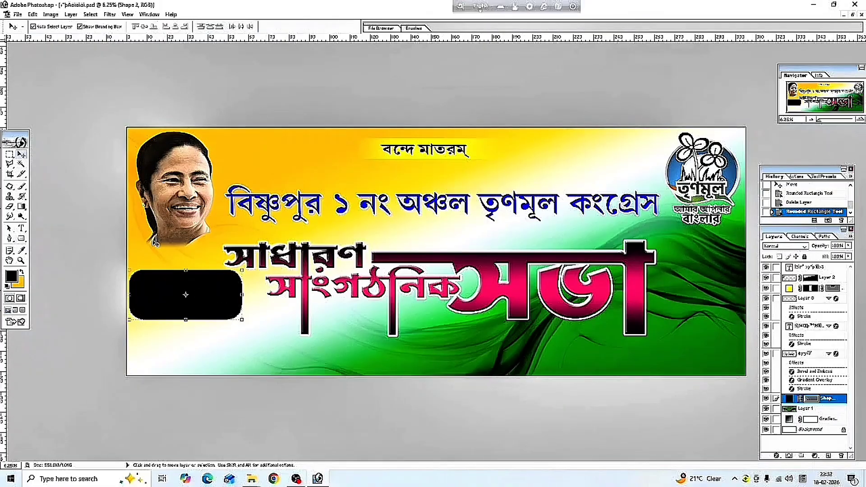
left_click_drag(181, 287, 158, 312)
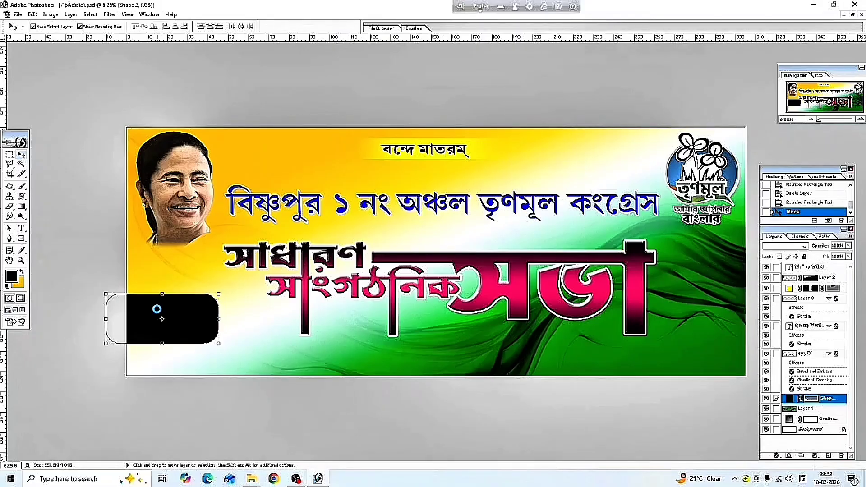
left_click_drag(162, 344, 162, 327)
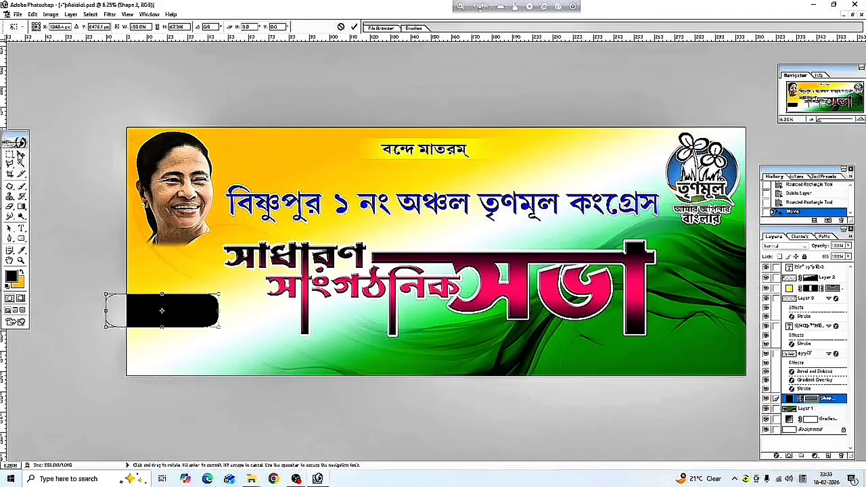
left_click(21, 155)
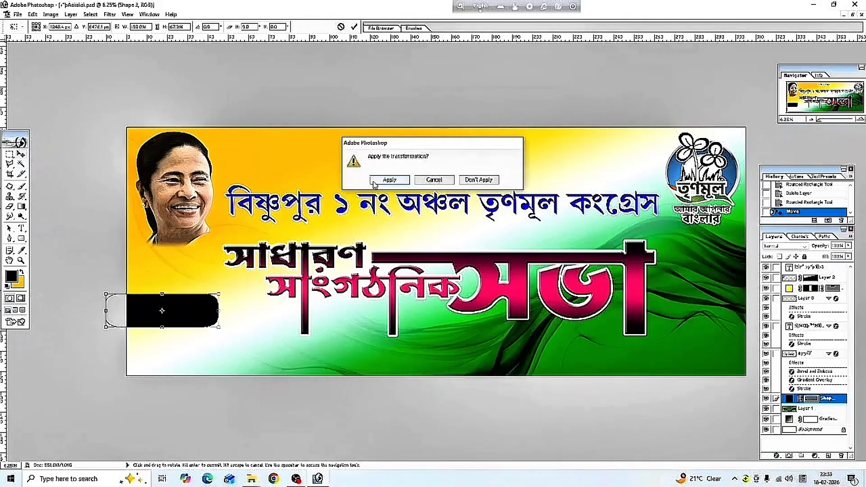
left_click(389, 187)
left_click_drag(201, 313, 198, 321)
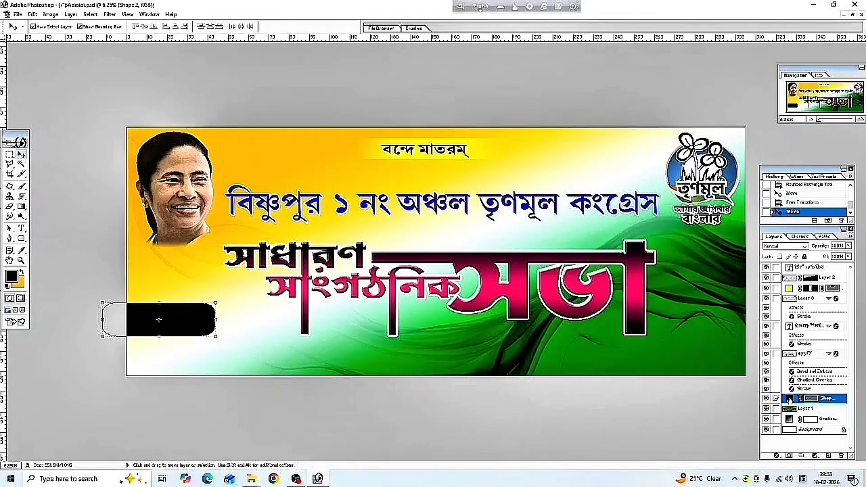
Change the rounded rectangle's fill color from black to dark blue.
double_click(790, 399)
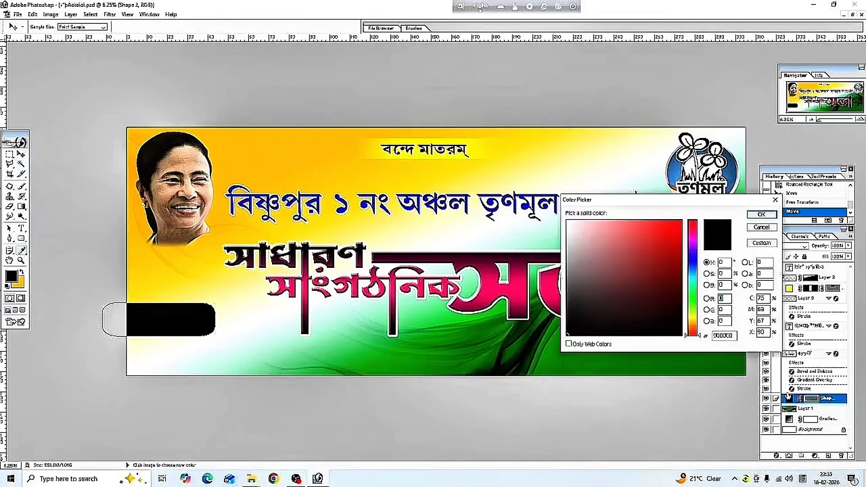
left_click(692, 264)
left_click(680, 274)
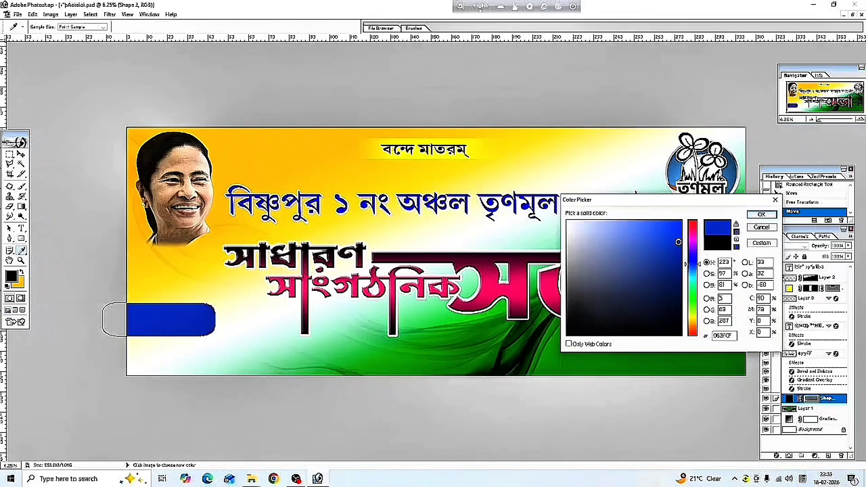
left_click(762, 215)
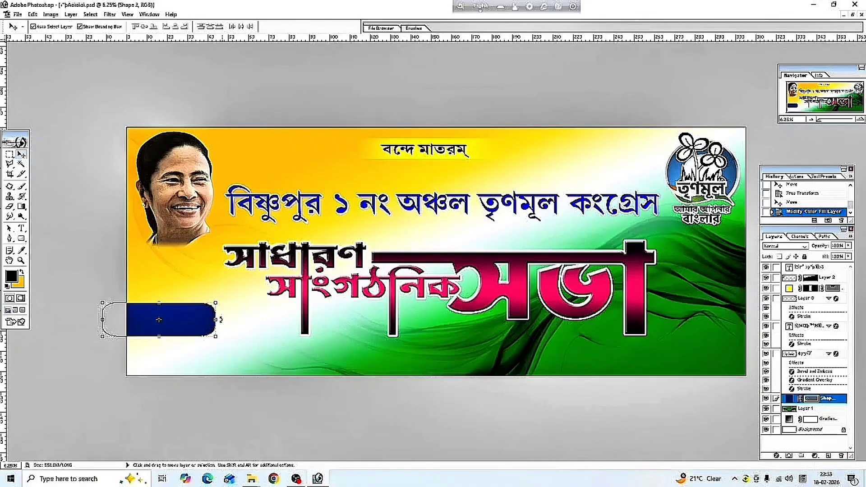
Narrow the blue rounded rectangle to about 91% of its width from its right side and apply the transformation.
left_click_drag(221, 320, 209, 320)
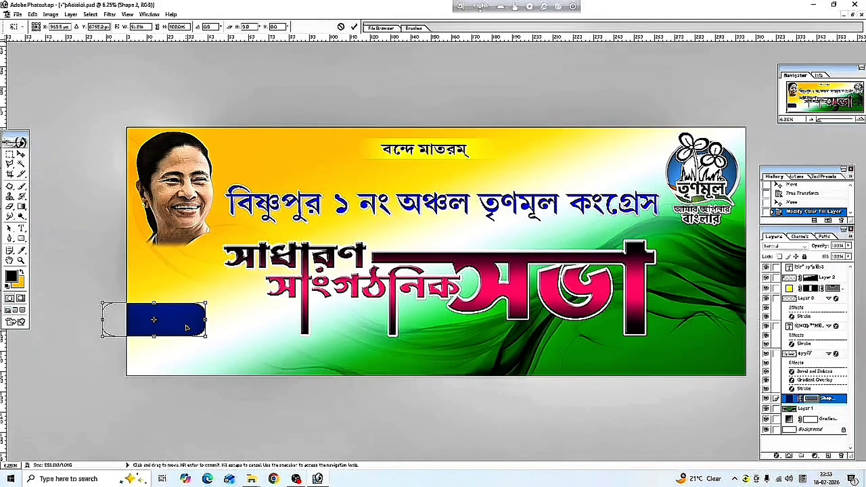
left_click(21, 154)
key("Return")
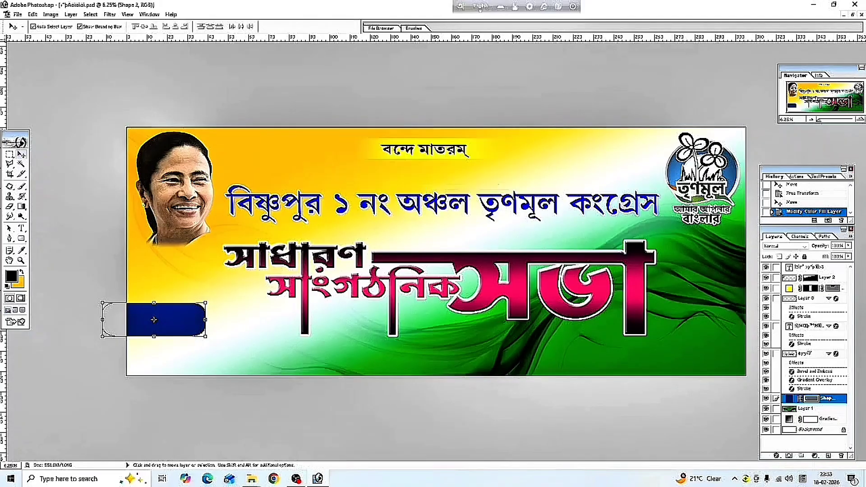
Add a 60 px outside stroke in yellow (FFD800) to the blue rounded rectangle.
left_click(776, 457)
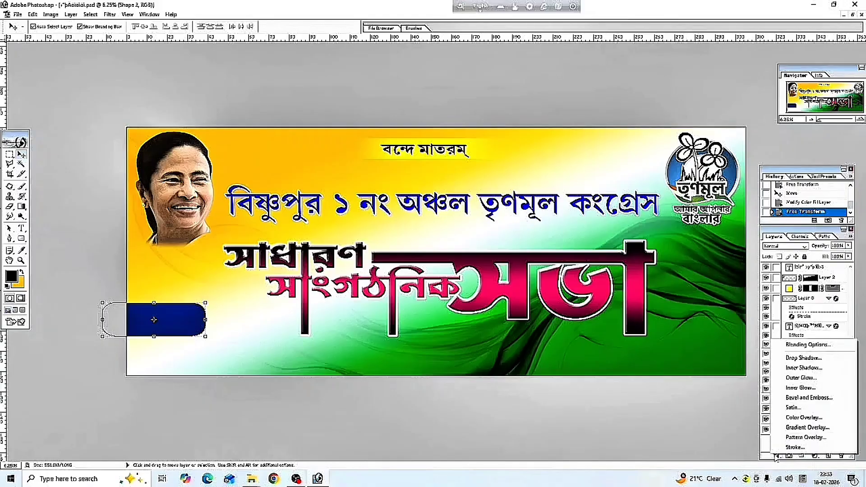
left_click(795, 448)
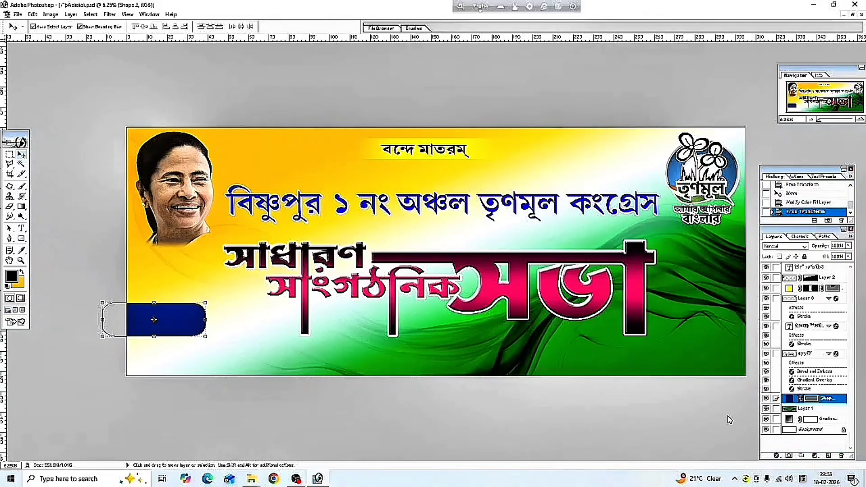
left_click(506, 366)
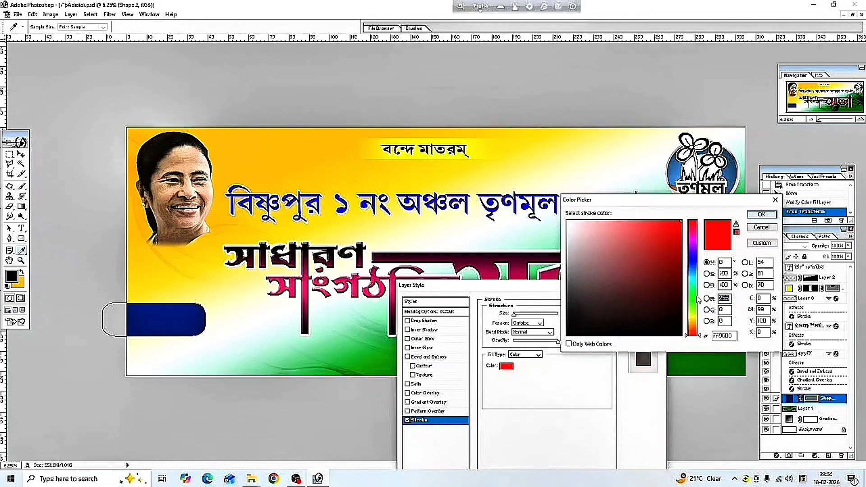
left_click(694, 320)
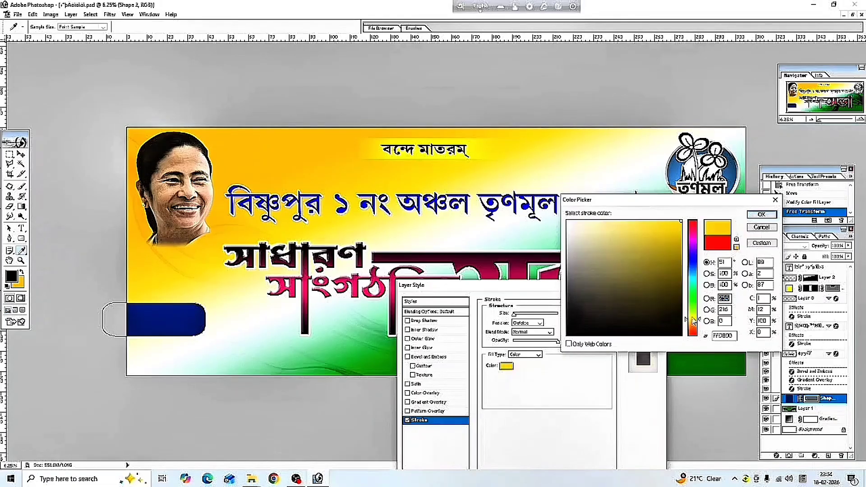
left_click(761, 214)
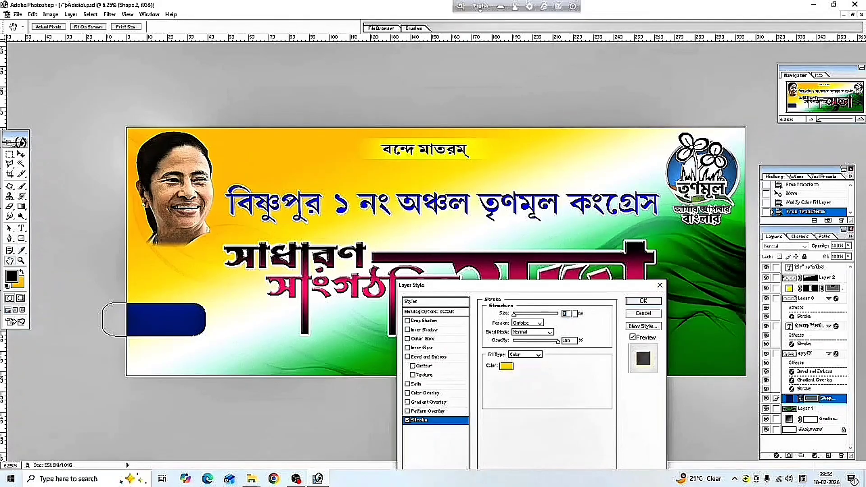
type("60")
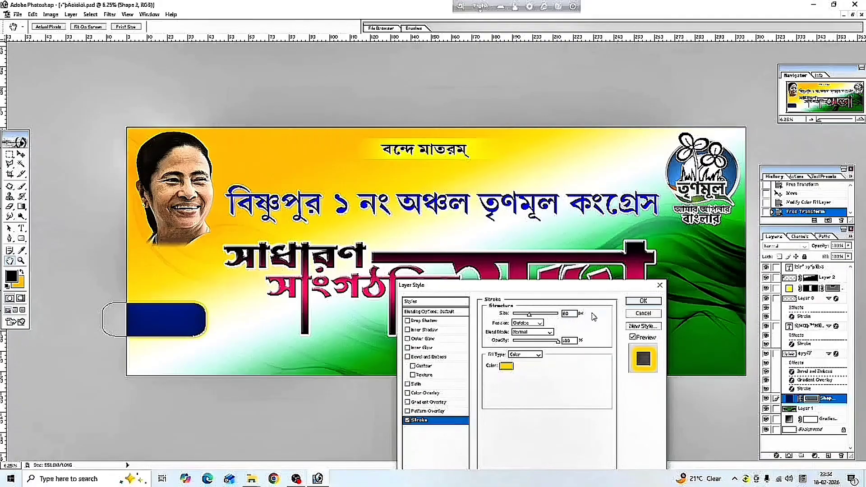
left_click(644, 301)
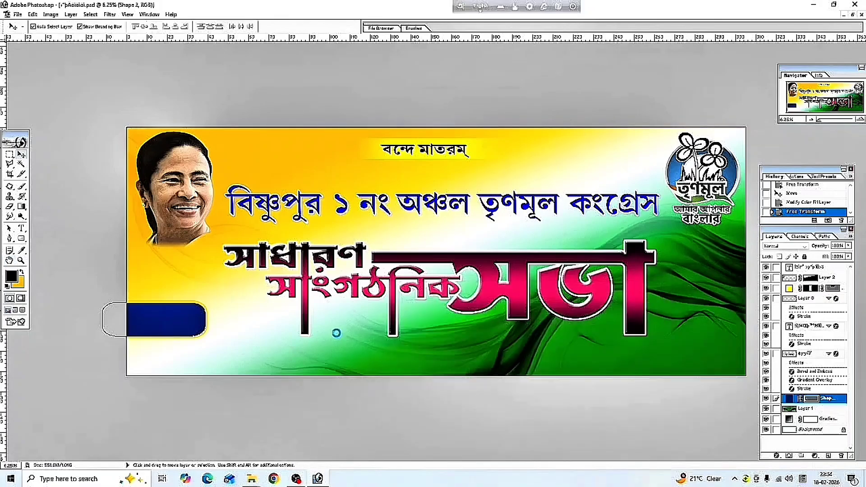
left_click(239, 334)
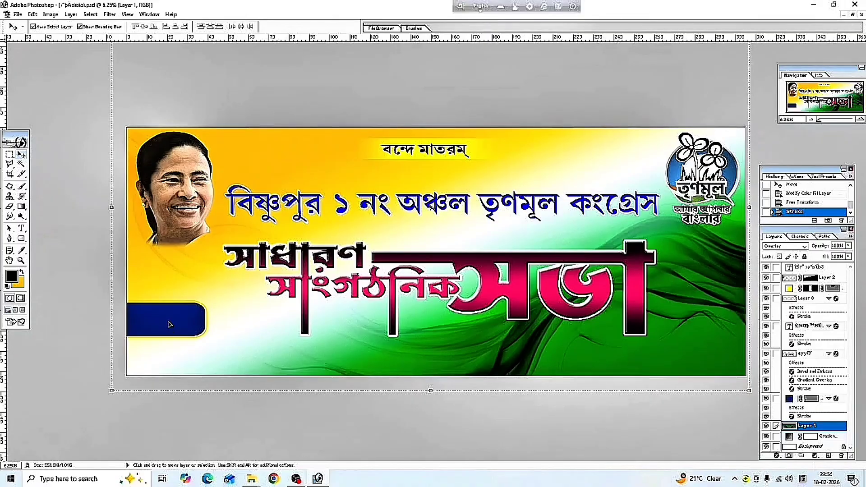
Start a new text line at the blue rounded rectangle and set its text color to yellow (F5E207).
left_click(21, 229)
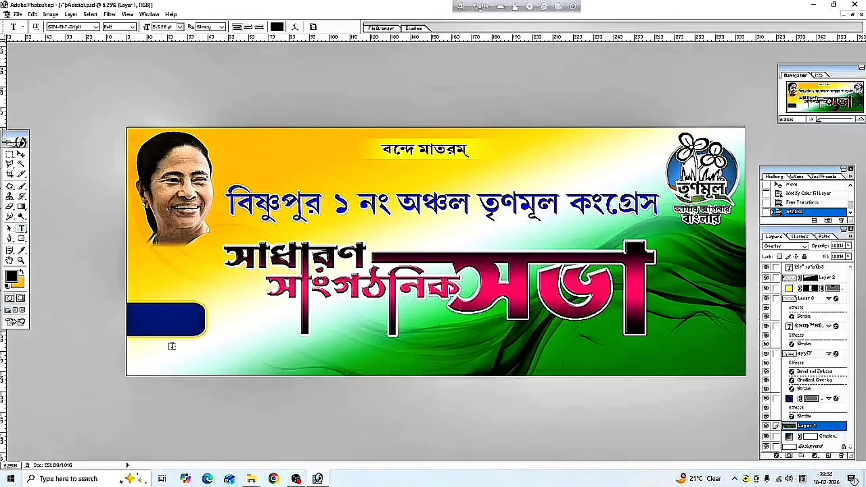
left_click(159, 362)
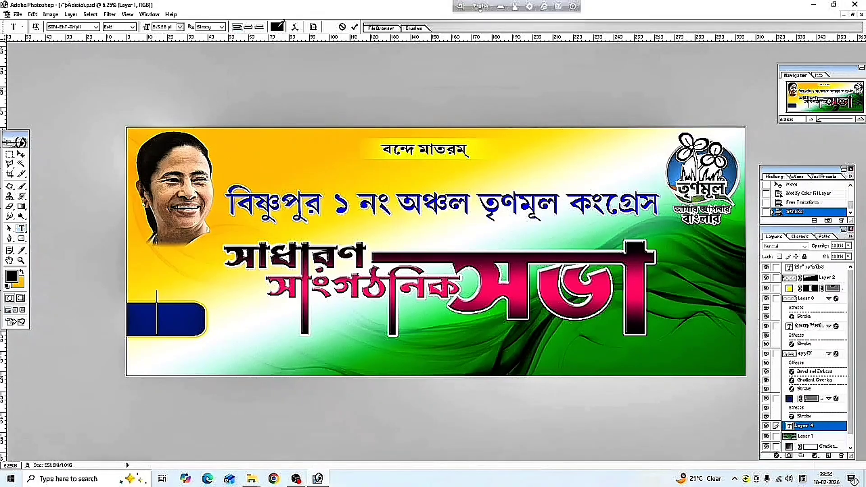
left_click(277, 26)
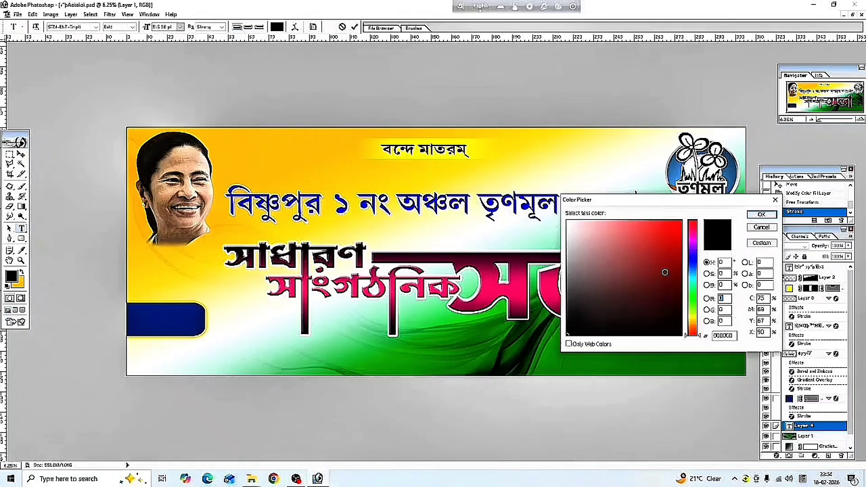
left_click(693, 318)
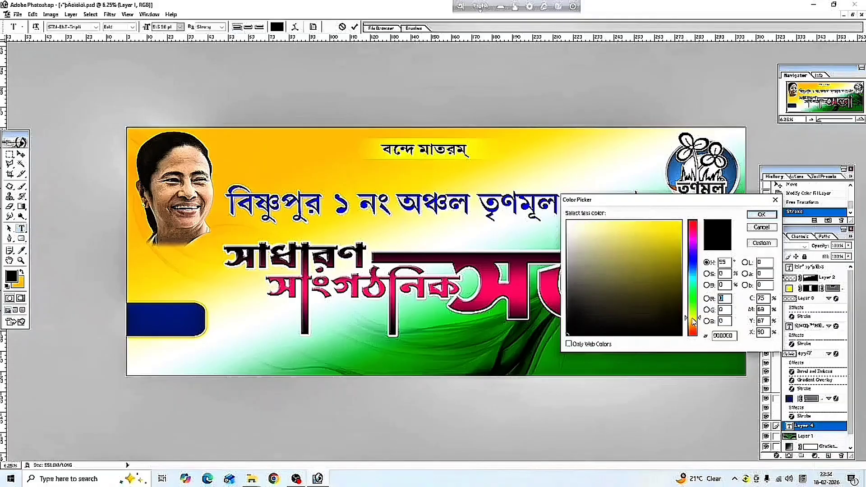
left_click(678, 221)
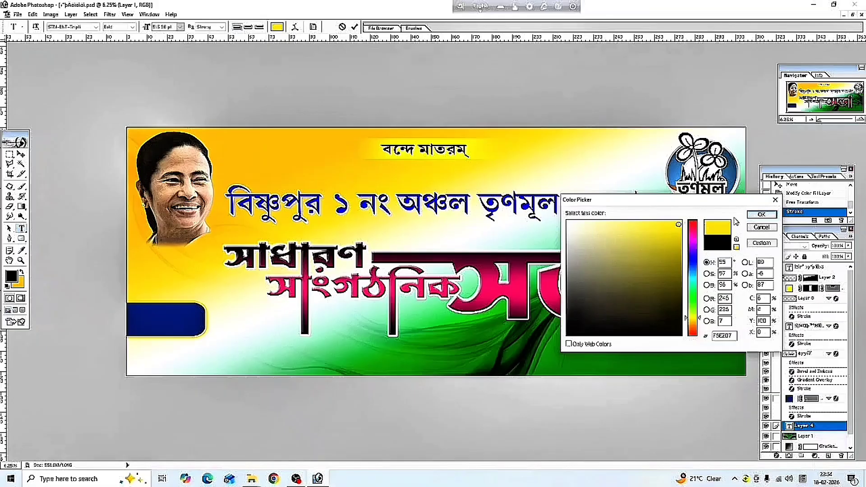
left_click(771, 216)
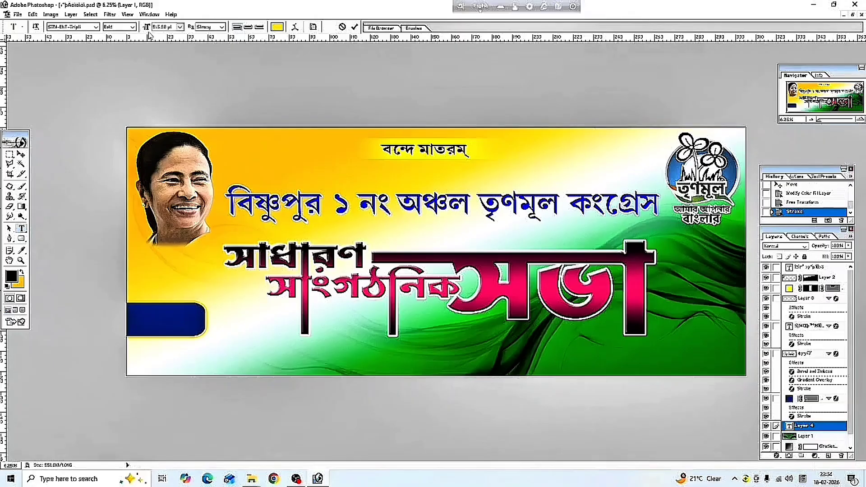
Choose the STM-BNT-Arjun font and enter the word "তারিখ" in the new text line.
left_click(96, 27)
left_click_drag(127, 124, 128, 101)
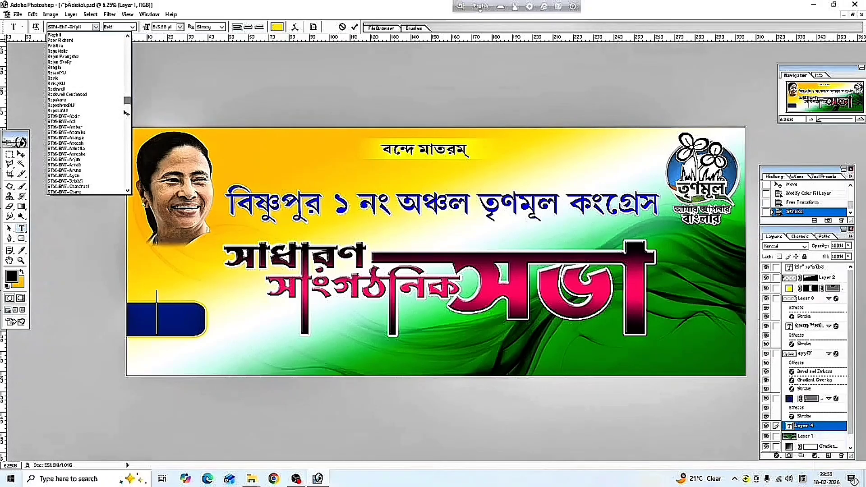
left_click(83, 159)
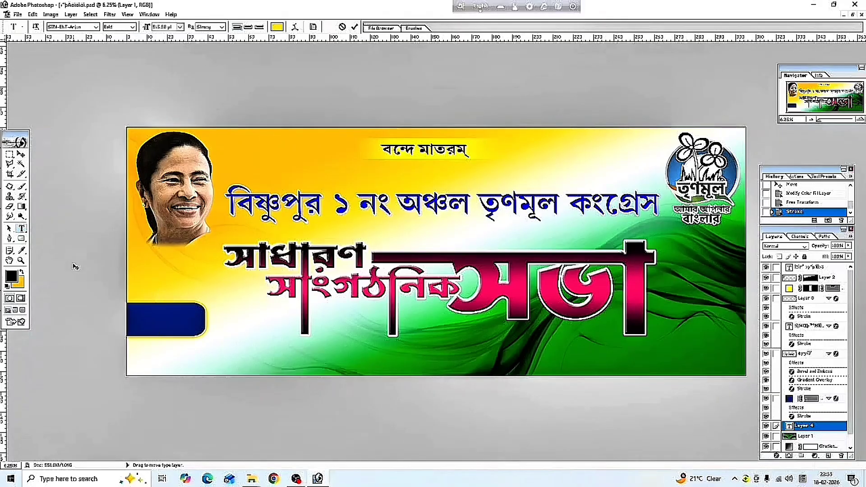
type("খি")
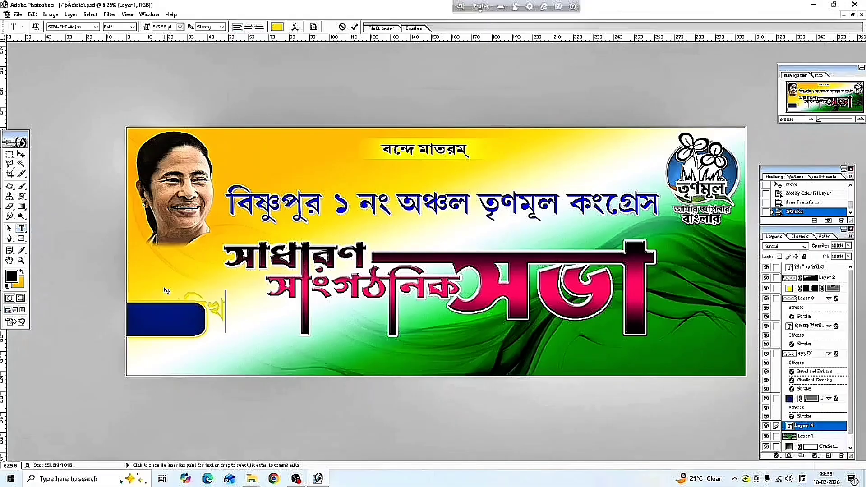
left_click(24, 154)
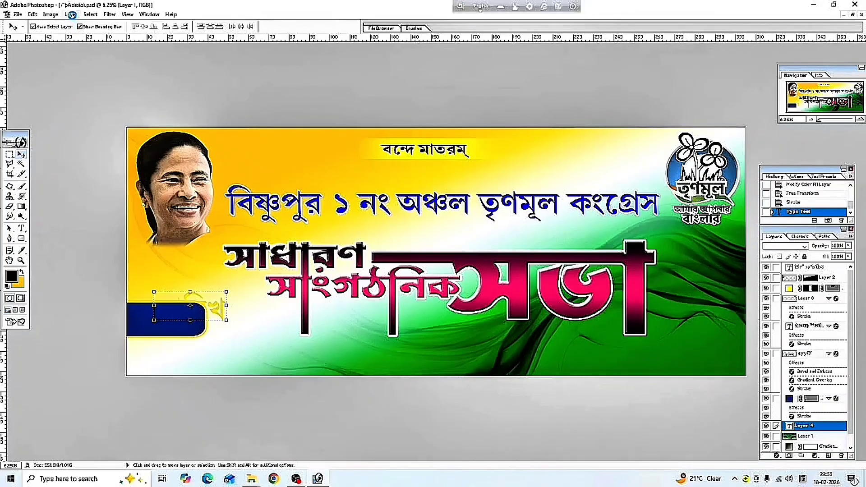
Bring the "তারিখ" text to the front and fit it inside the blue label, scaled to about 86% width and 77% height.
left_click(70, 15)
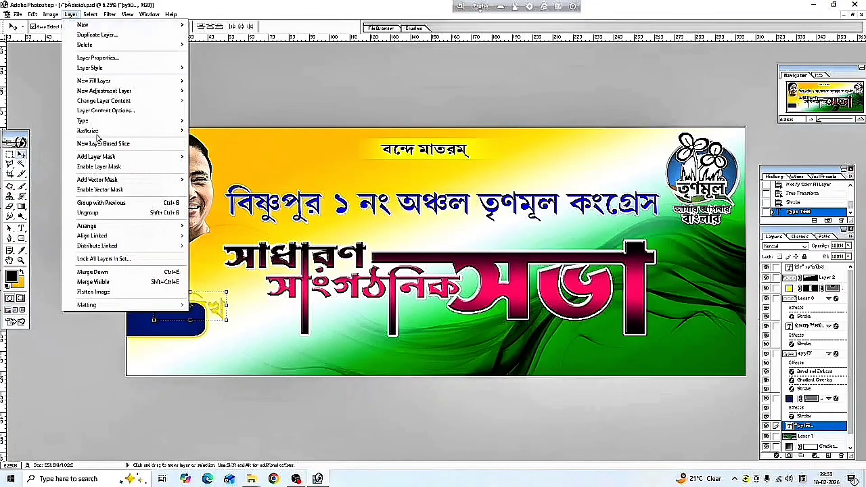
mouse_move(107, 229)
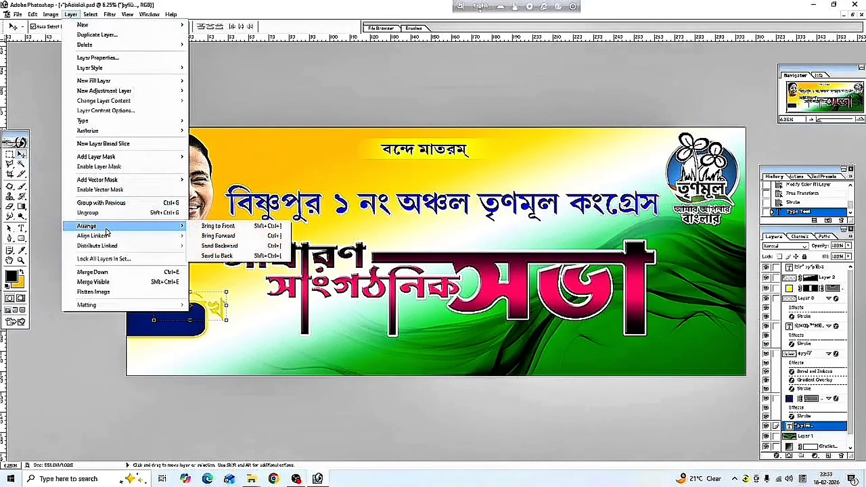
left_click(219, 226)
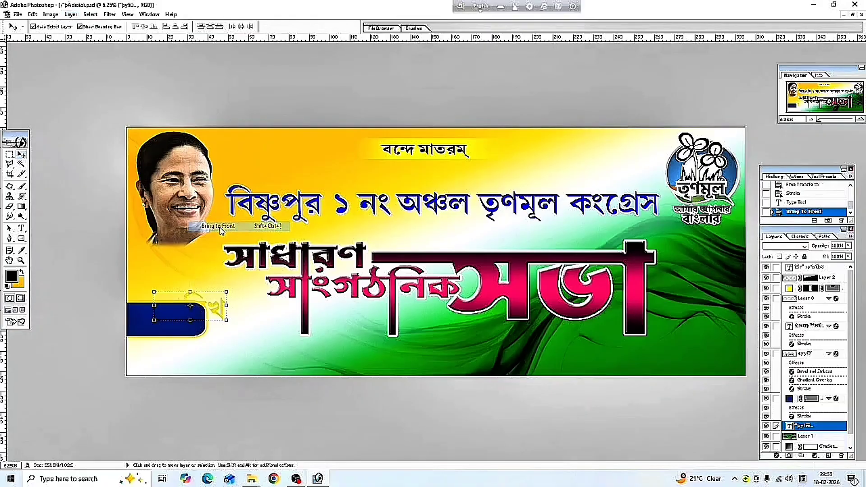
left_click_drag(217, 298, 130, 306)
key("ctrl+t")
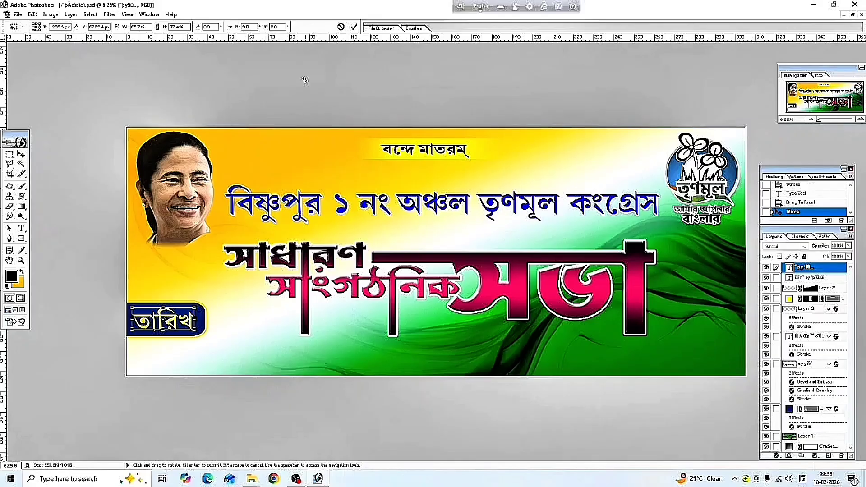
left_click(355, 28)
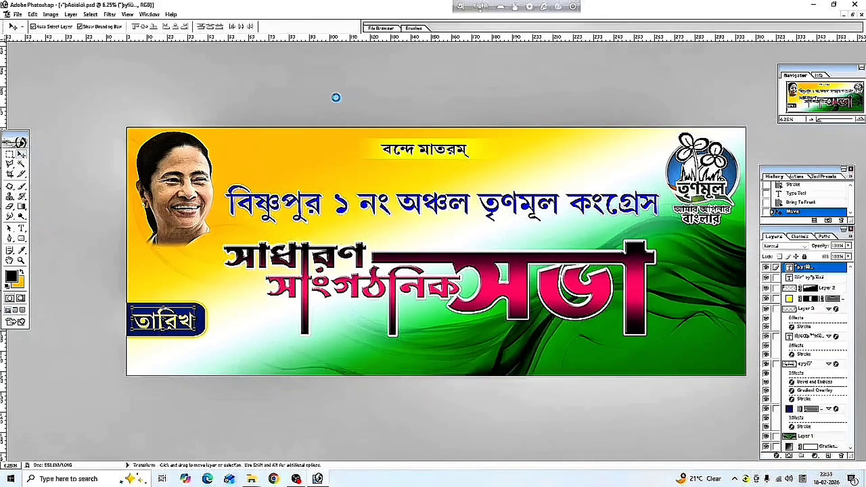
Duplicate the "তারিখ" text and place the copy just outside the blue label, slightly lower, beneath the lettering.
left_click(218, 323)
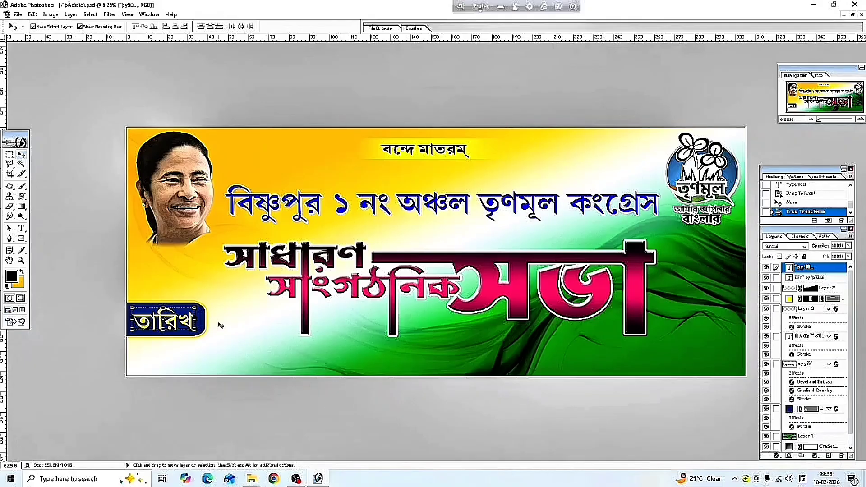
left_click(166, 323)
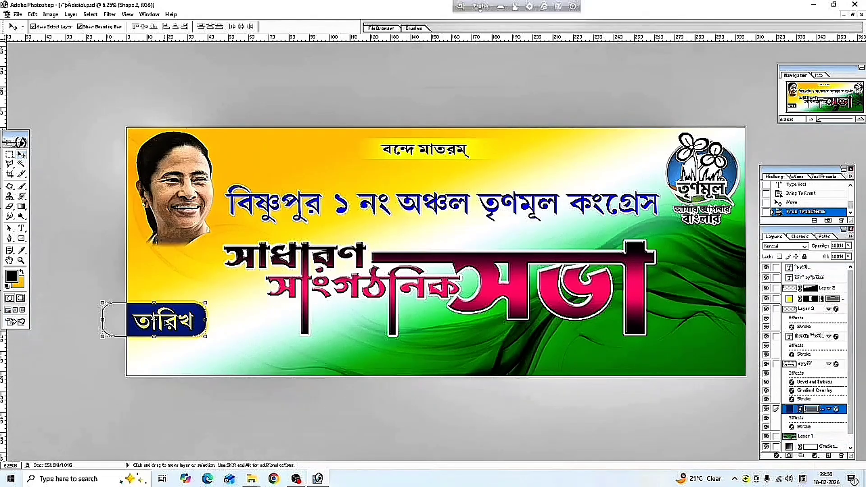
left_click(181, 323)
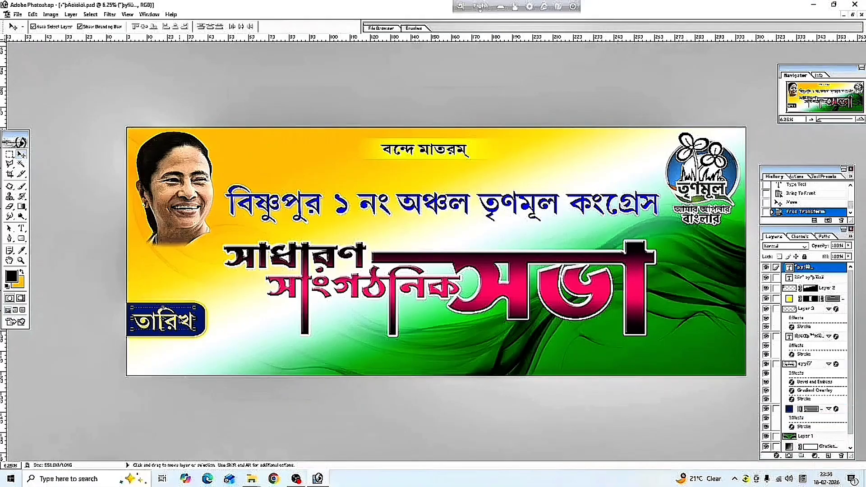
left_click_drag(163, 323, 256, 331)
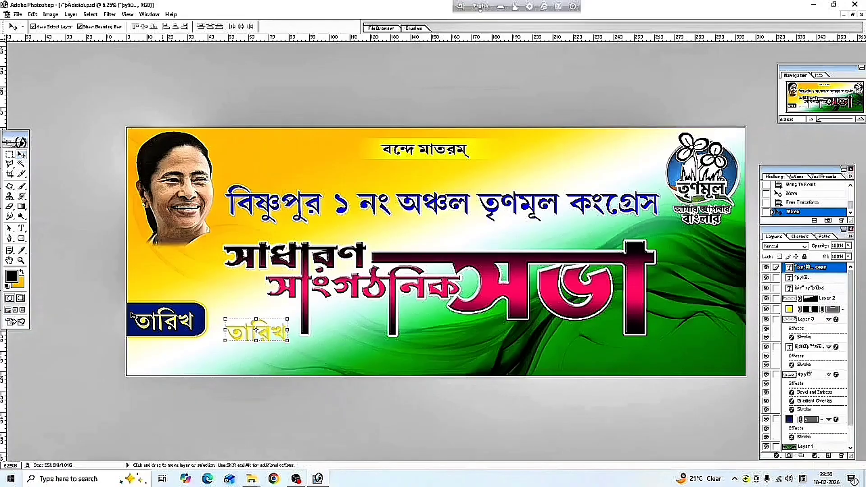
Replace the copied text beside the blue label with "২৭".
left_click(21, 228)
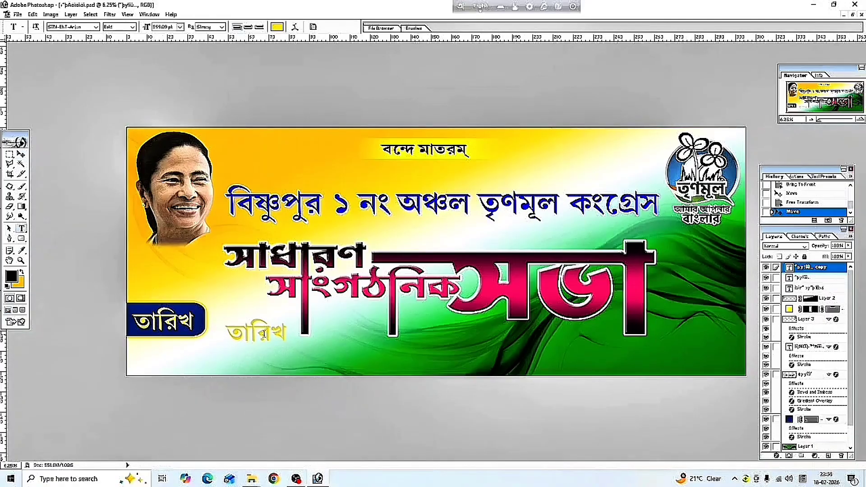
left_click_drag(227, 332, 285, 328)
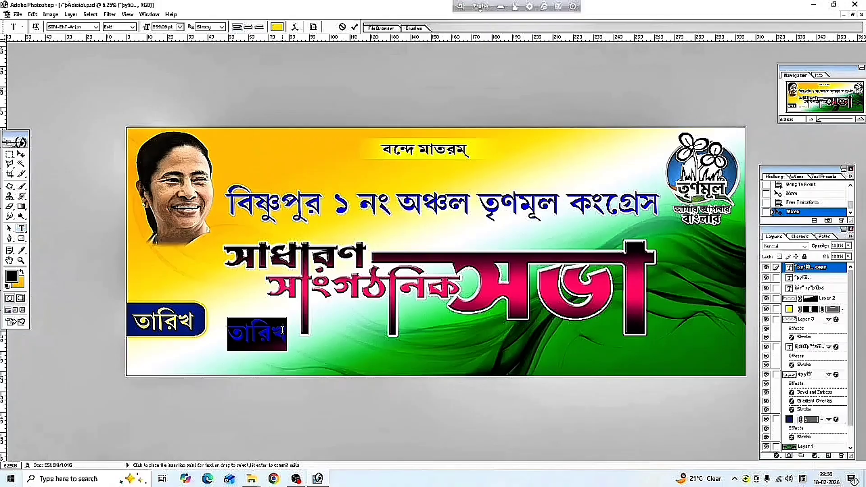
type("২")
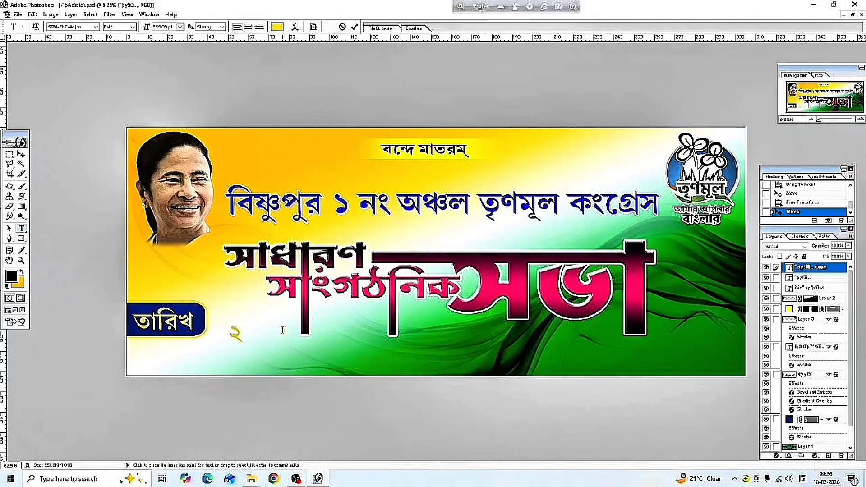
type("৭")
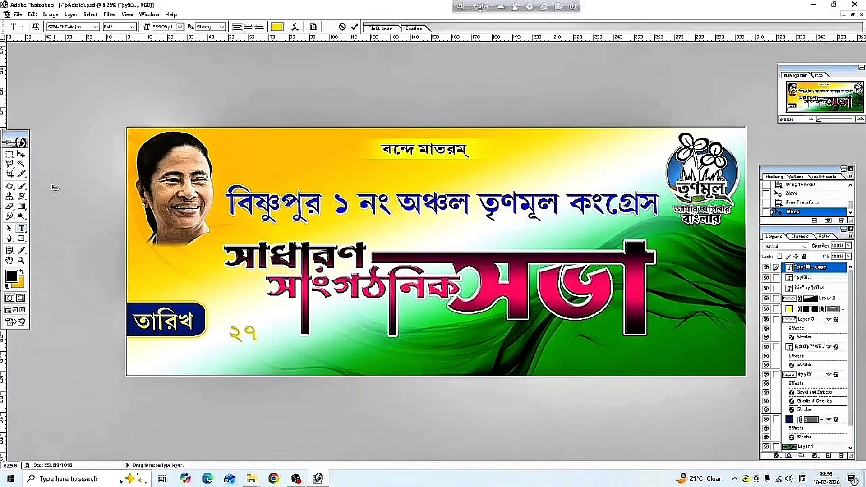
Change the color of the "২৭" text from yellow to blue (1B01DB).
left_click_drag(259, 334, 239, 334)
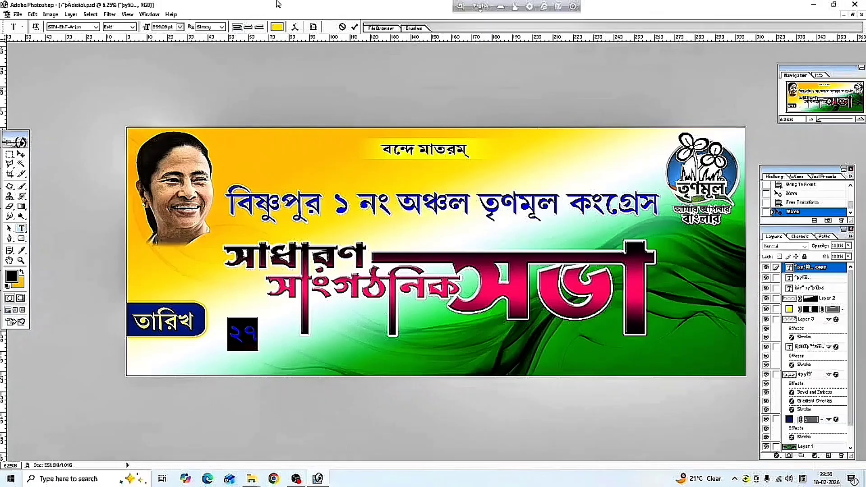
left_click(277, 27)
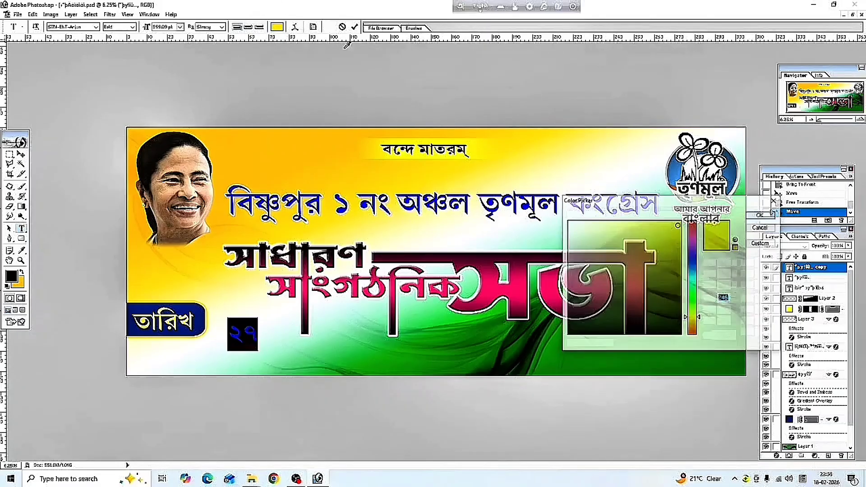
left_click(691, 256)
left_click_drag(676, 224, 681, 237)
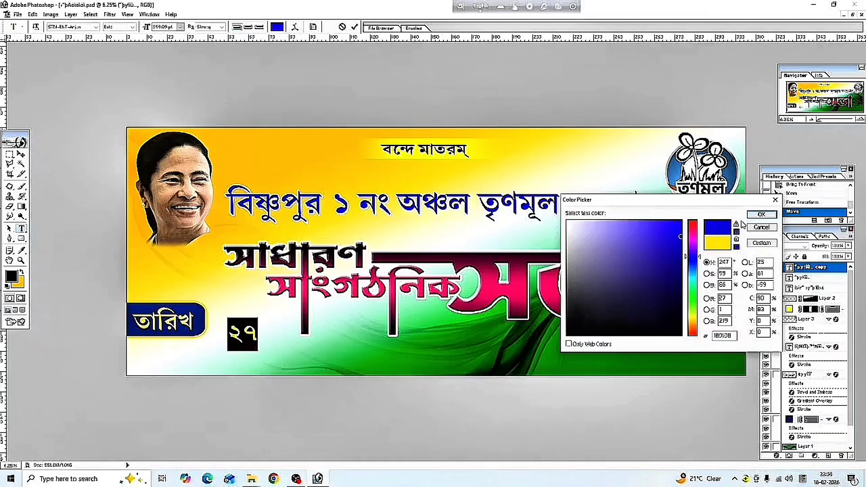
left_click(762, 215)
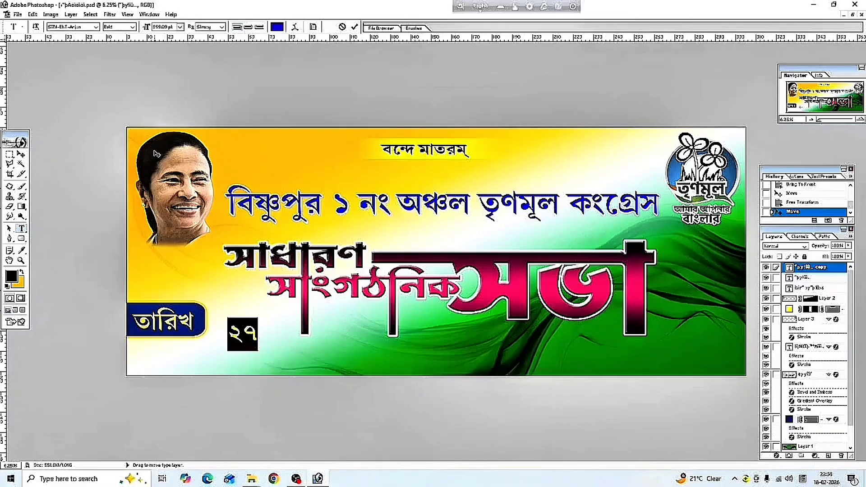
Enlarge the "২৭" text to about 153% width and 206% height and place it directly beside the blue label.
left_click(21, 154)
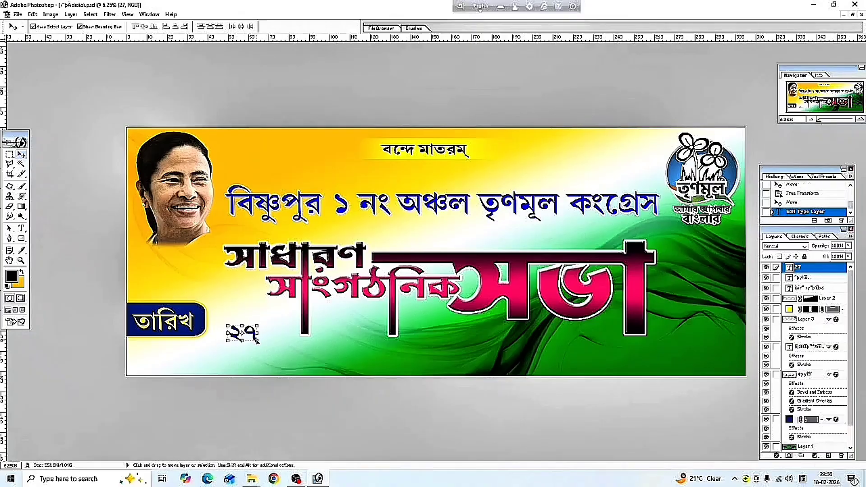
left_click_drag(257, 342, 252, 323)
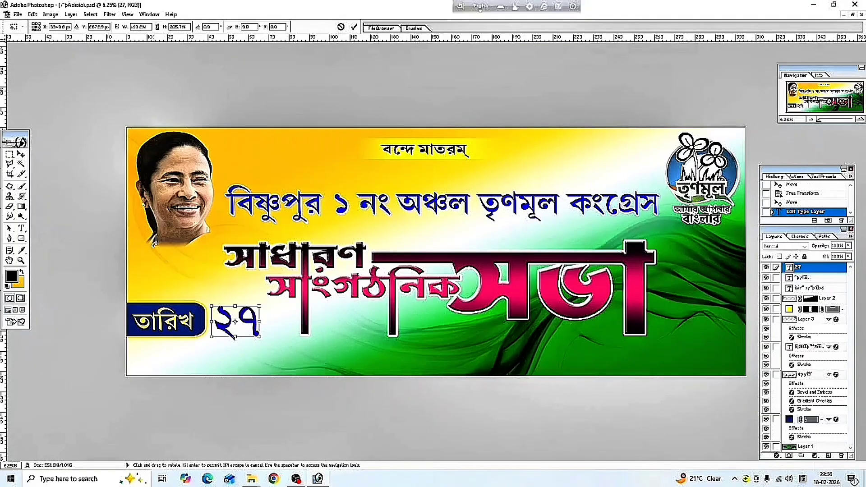
left_click(22, 154)
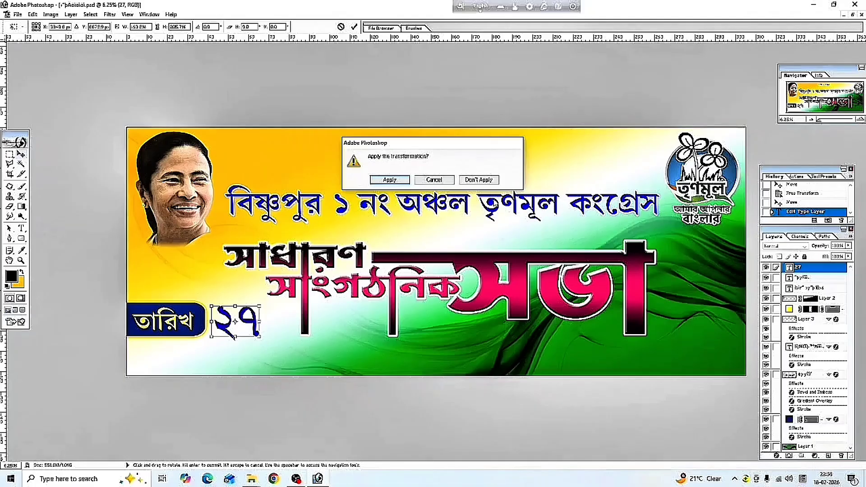
left_click(395, 181)
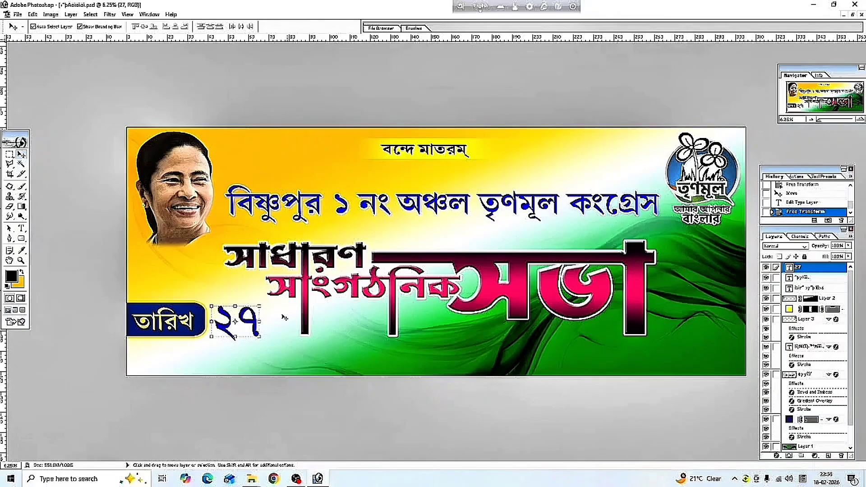
left_click(21, 228)
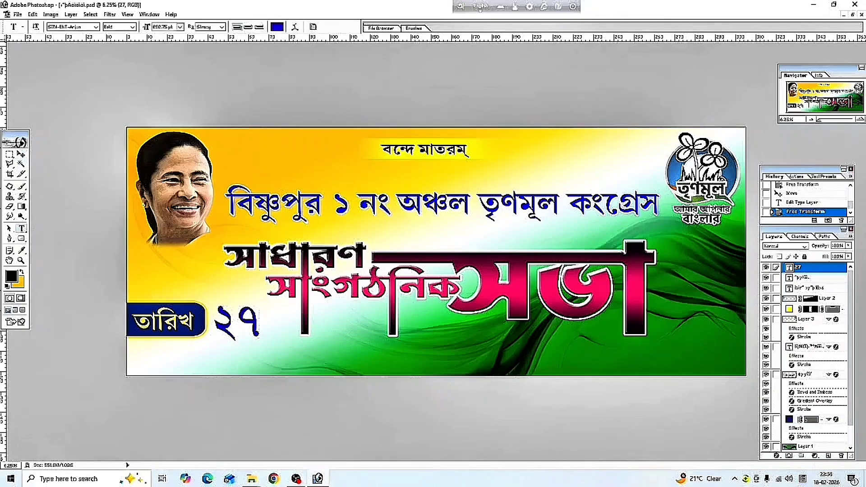
left_click(225, 318)
left_click_drag(236, 317, 250, 315)
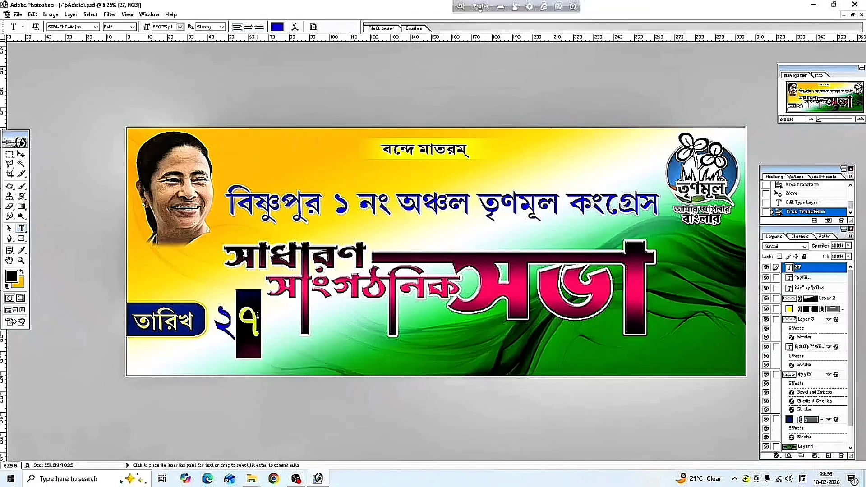
double_click(231, 311)
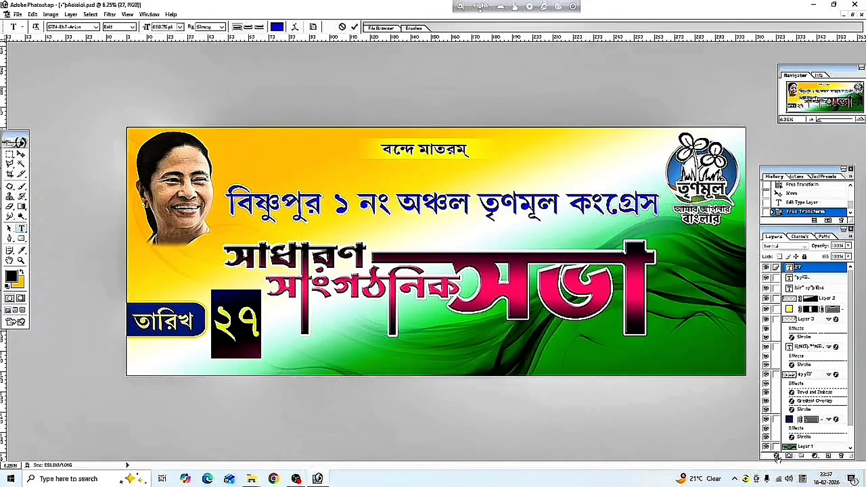
key("ctrl+Return")
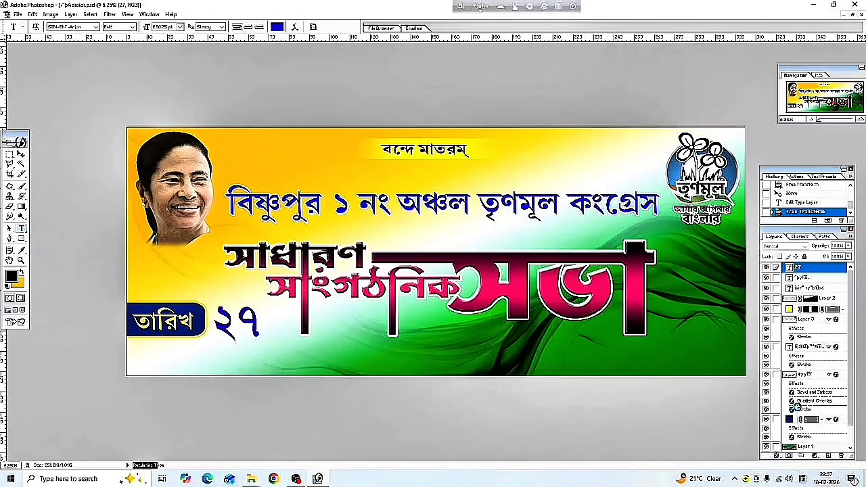
Add a white (FFFFFF) outside stroke to the "২৭" text and adjust the stroke's thickness.
right_click(798, 406)
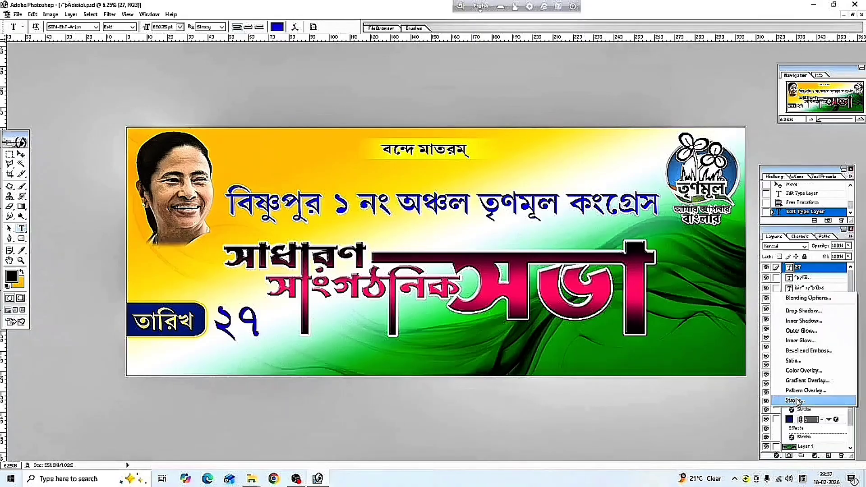
key("Escape")
double_click(802, 409)
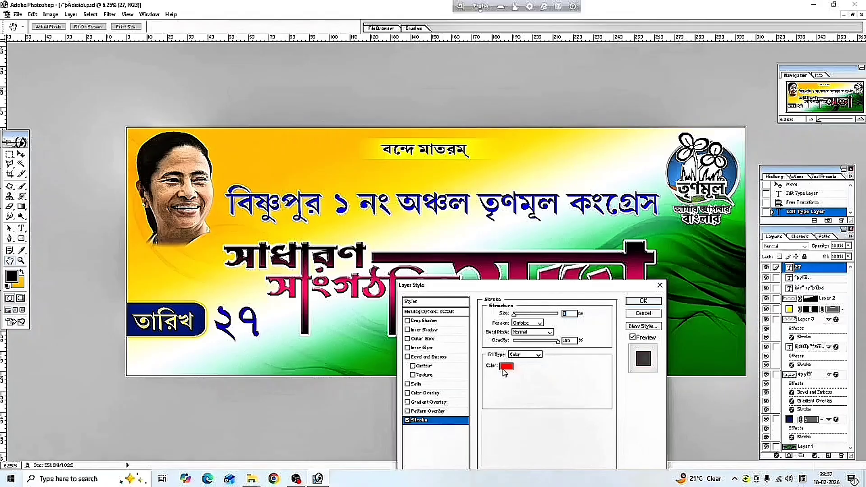
left_click(506, 366)
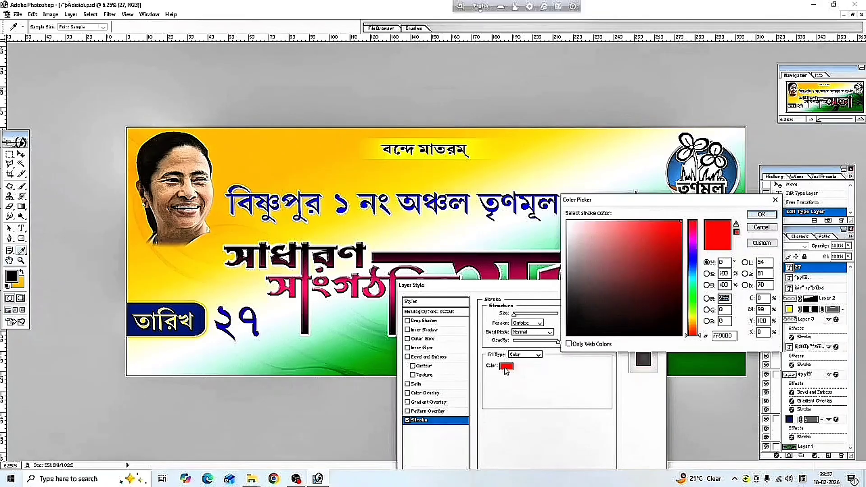
left_click(693, 317)
left_click(568, 221)
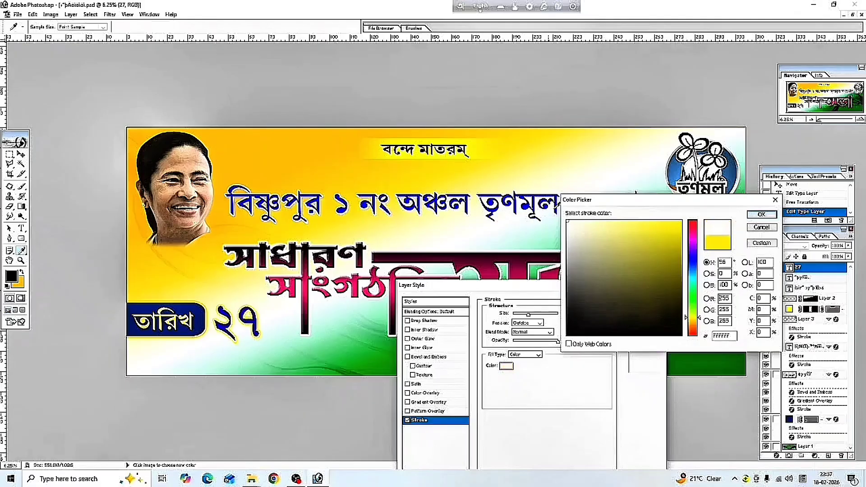
left_click(762, 215)
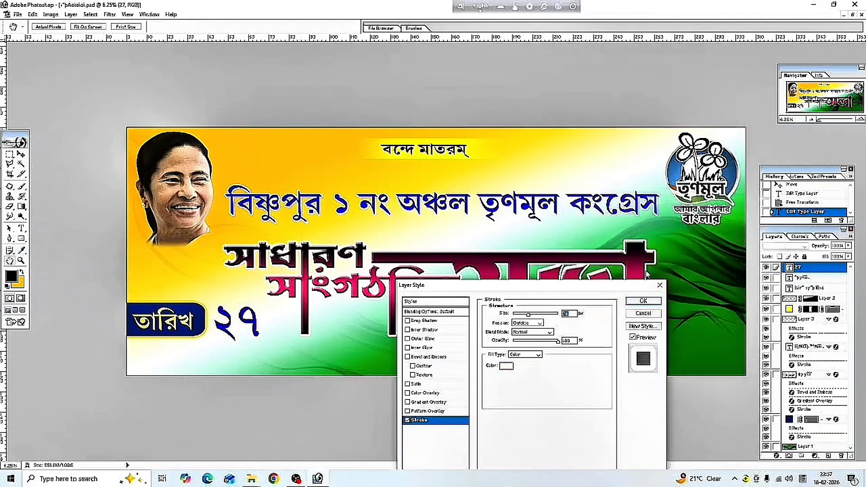
left_click_drag(528, 314, 534, 315)
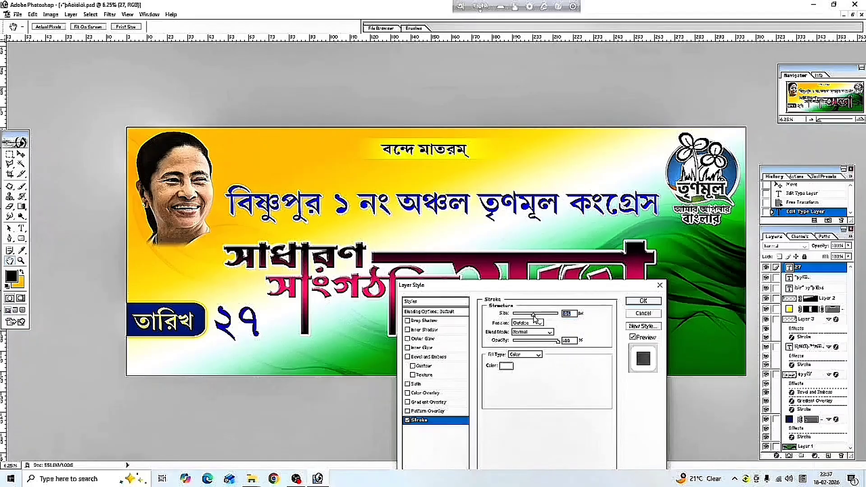
left_click_drag(534, 315, 532, 316)
Add a black drop shadow to the "২৭" text in Normal blend mode, with size 250 px and an increased distance.
left_click(420, 321)
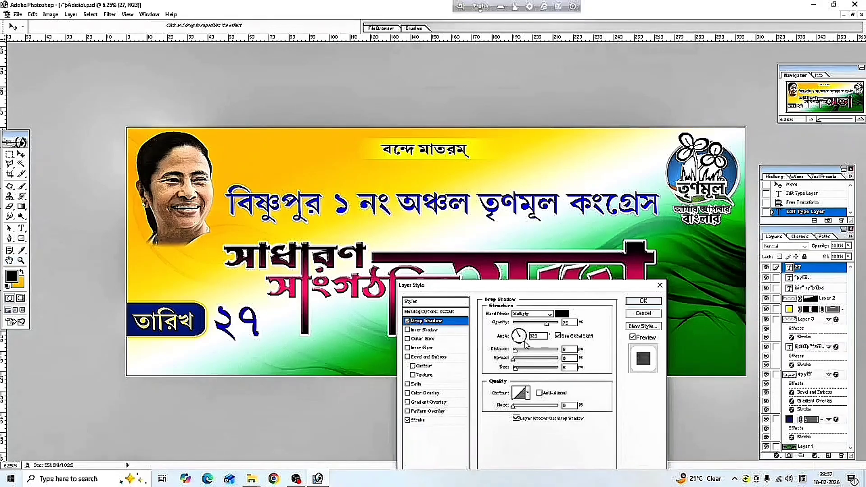
left_click_drag(515, 368, 522, 370)
left_click(534, 315)
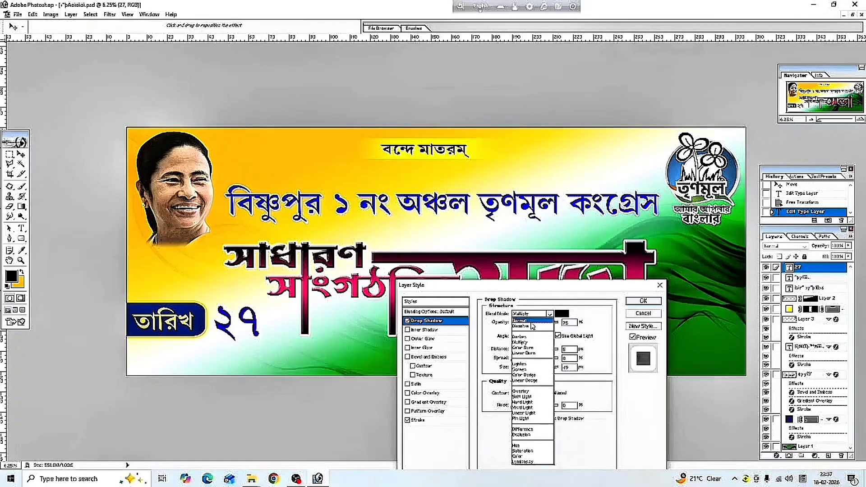
left_click(528, 321)
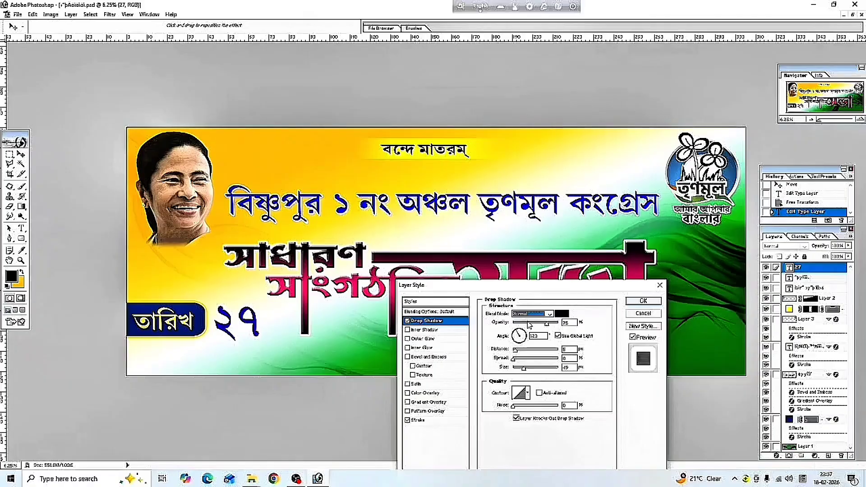
left_click(519, 352)
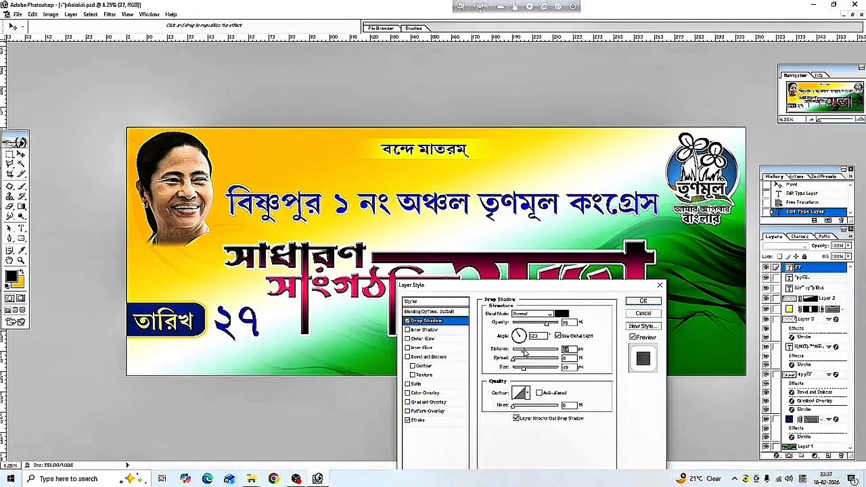
left_click_drag(526, 353, 528, 354)
left_click_drag(533, 369, 551, 367)
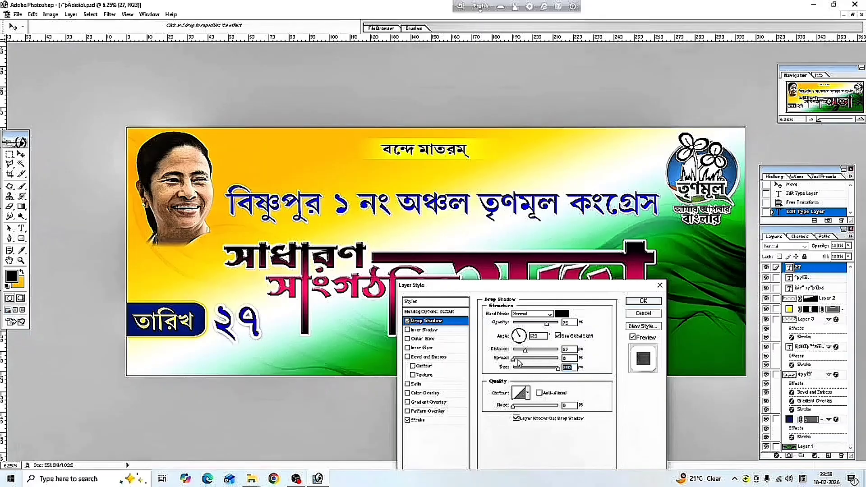
left_click_drag(525, 351, 551, 353)
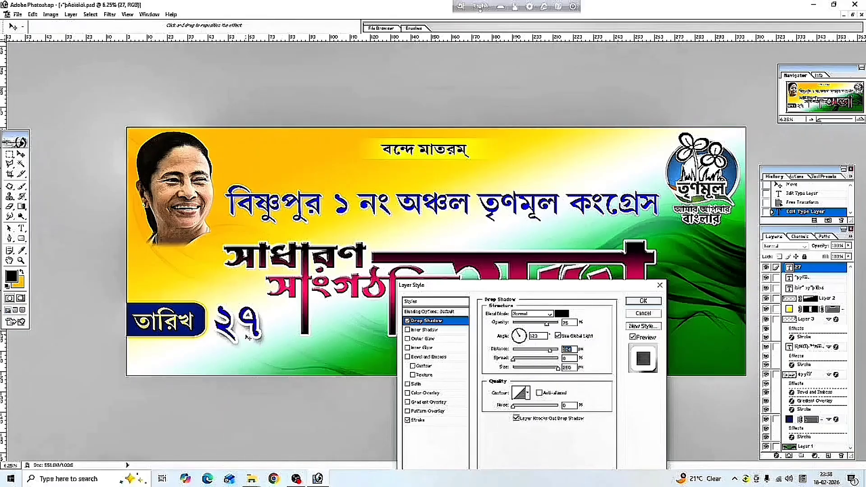
left_click(630, 302)
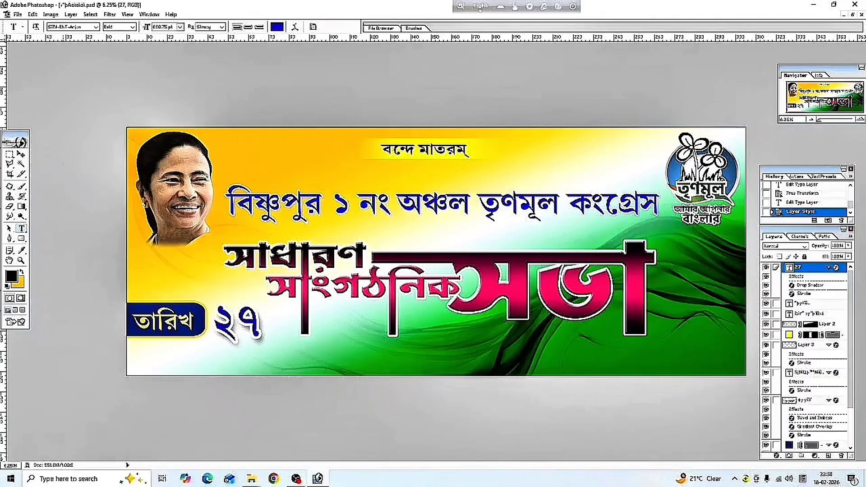
Nudge the "২৭" text slightly up and duplicate it, placing the copy just below the blue label.
left_click(21, 154)
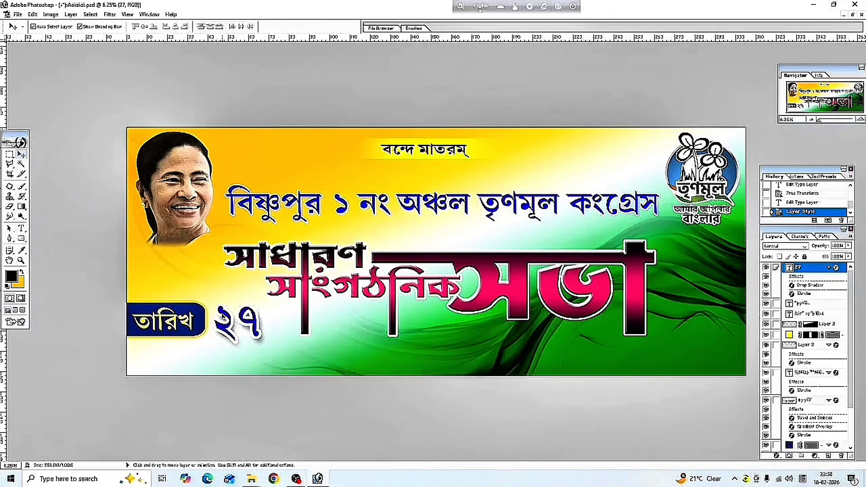
left_click_drag(223, 317, 221, 315)
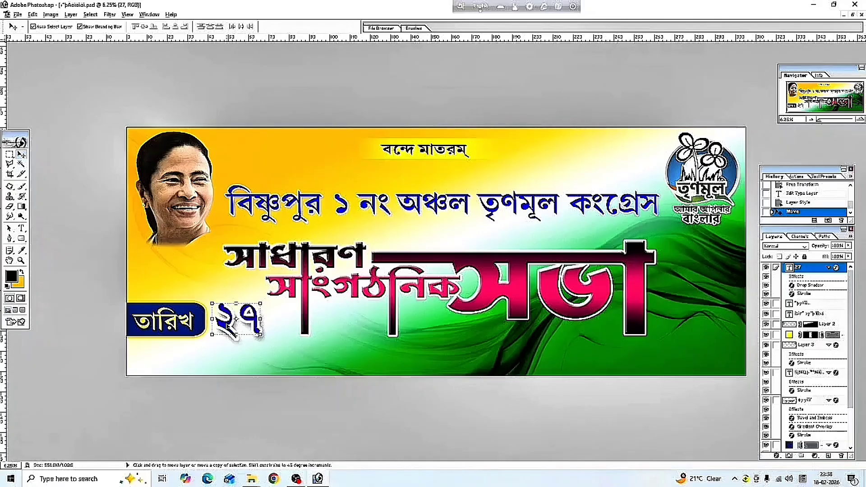
left_click_drag(236, 319, 213, 349)
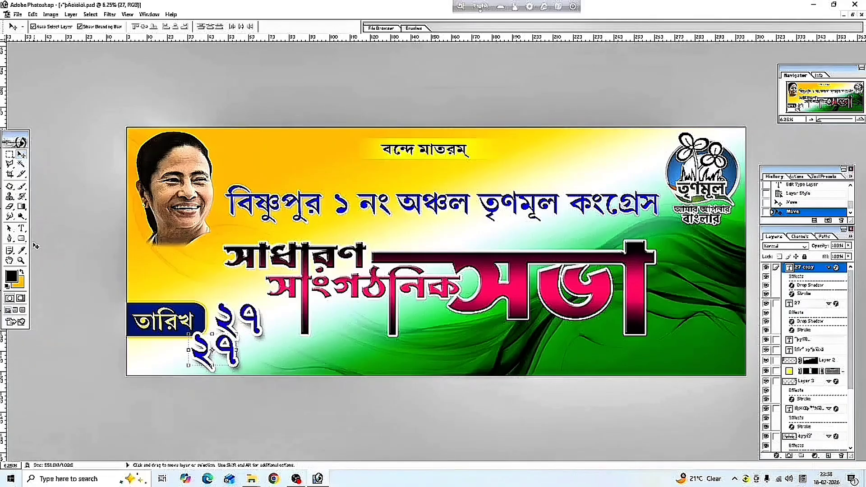
Replace the copied "২৭" text below the label with "শে".
left_click(21, 228)
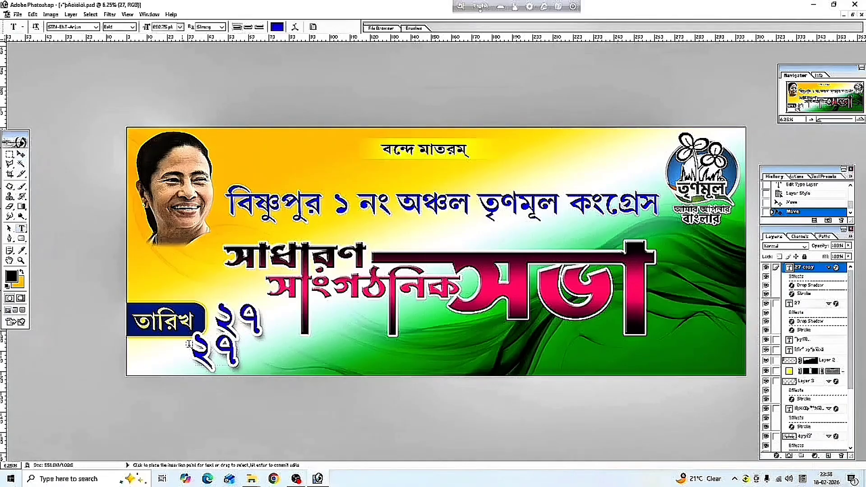
double_click(230, 345)
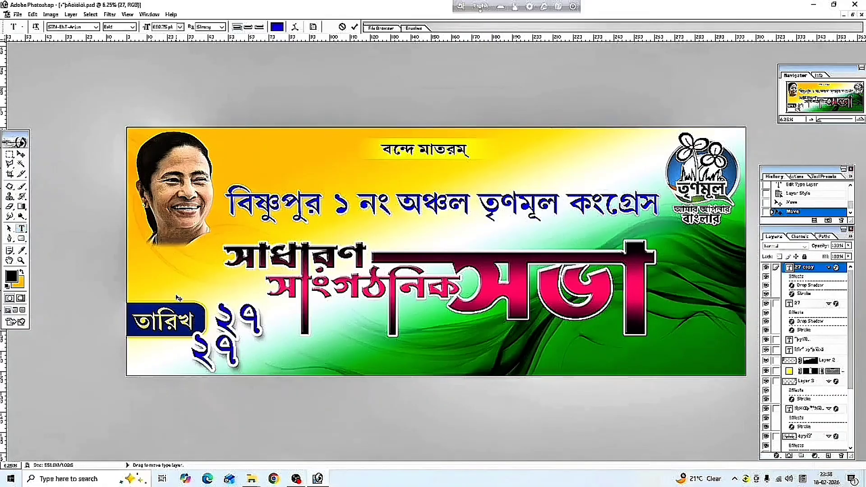
key("BackSpace")
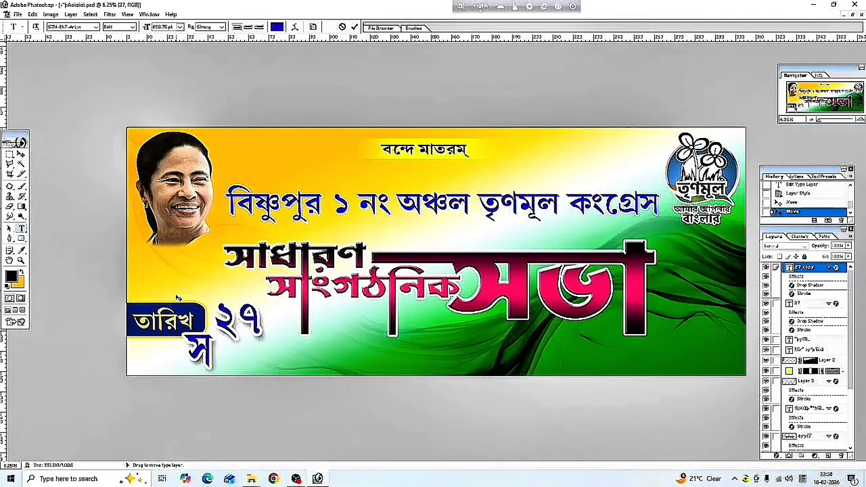
key("BackSpace")
type("ে")
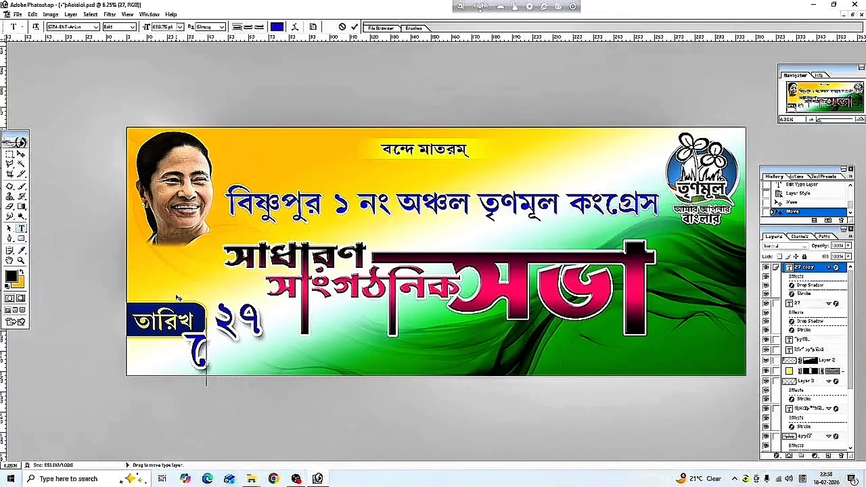
type("শ")
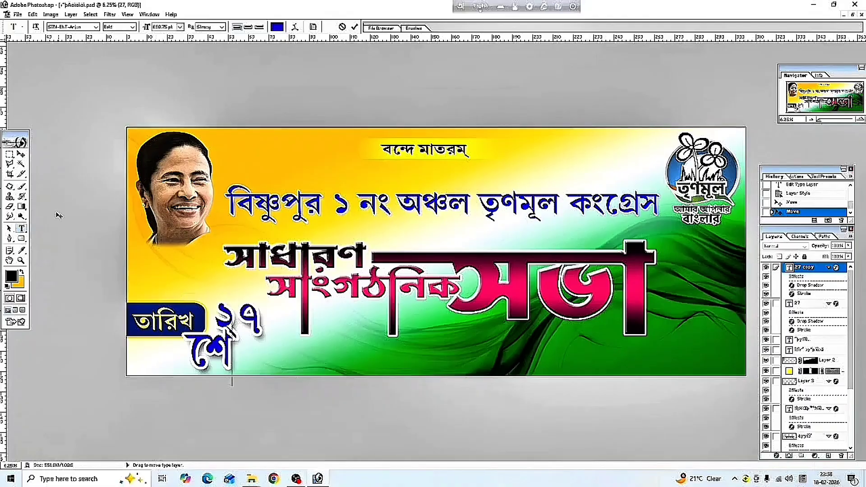
Scale the "শে" text to about 58% width and 50% height and place it at the lower right of "২৭".
left_click(21, 155)
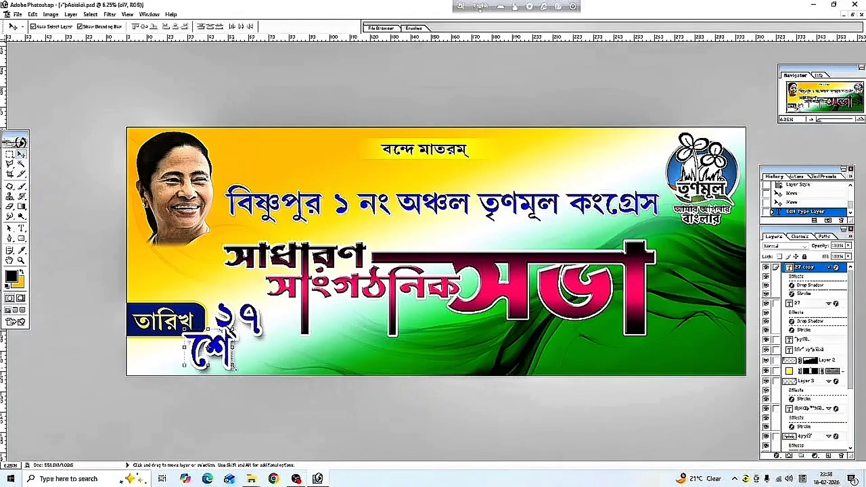
key("ctrl+t")
left_click_drag(234, 367, 214, 350)
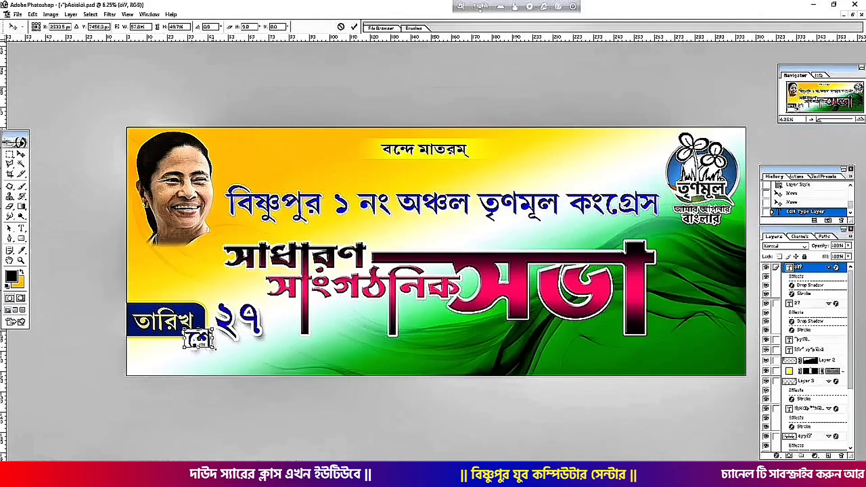
left_click(23, 162)
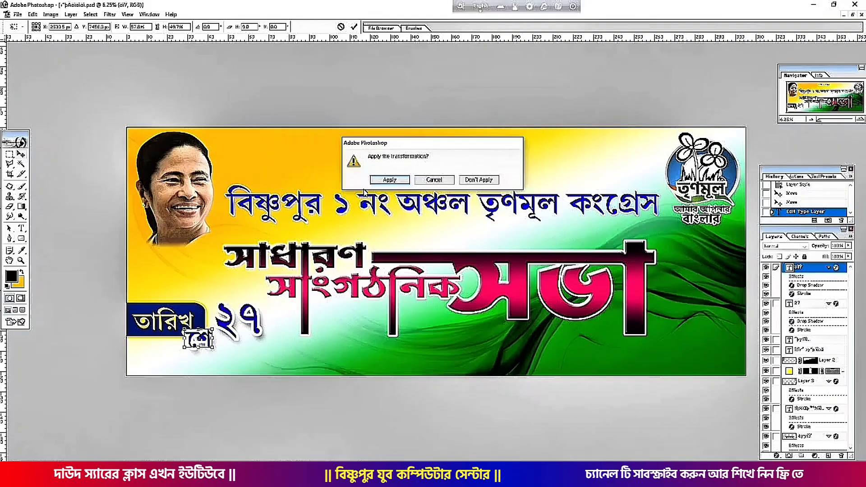
left_click(390, 180)
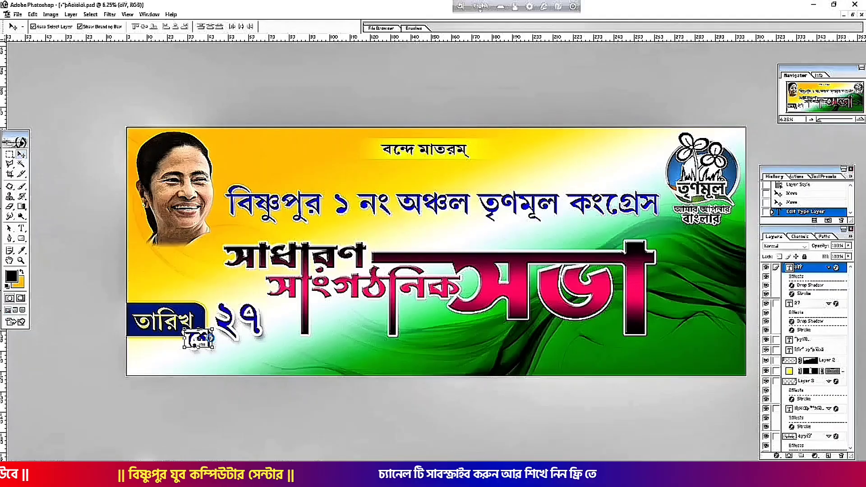
left_click_drag(198, 339, 280, 334)
key("Return")
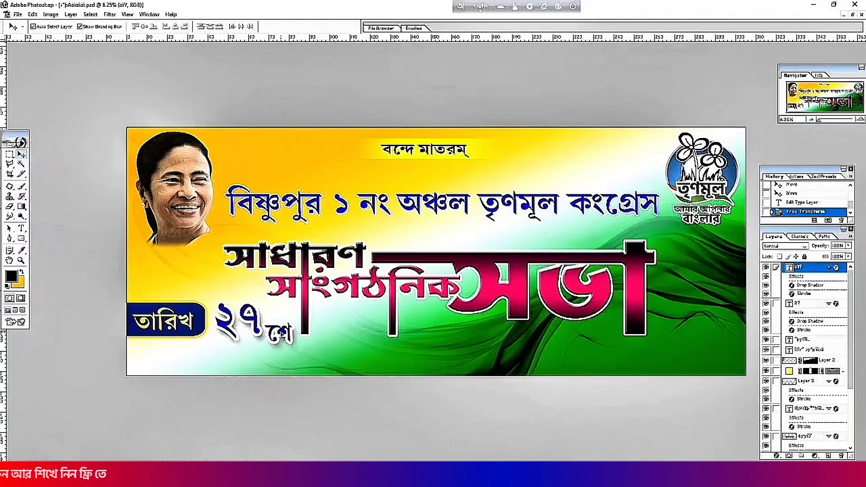
Scale the "শে" text to about 97% height and move it up close beside "২৭".
mouse_move(277, 336)
left_mouse_down()
mouse_move(276, 323)
mouse_move(296, 349)
mouse_move(285, 326)
left_mouse_up()
key("ctrl+t")
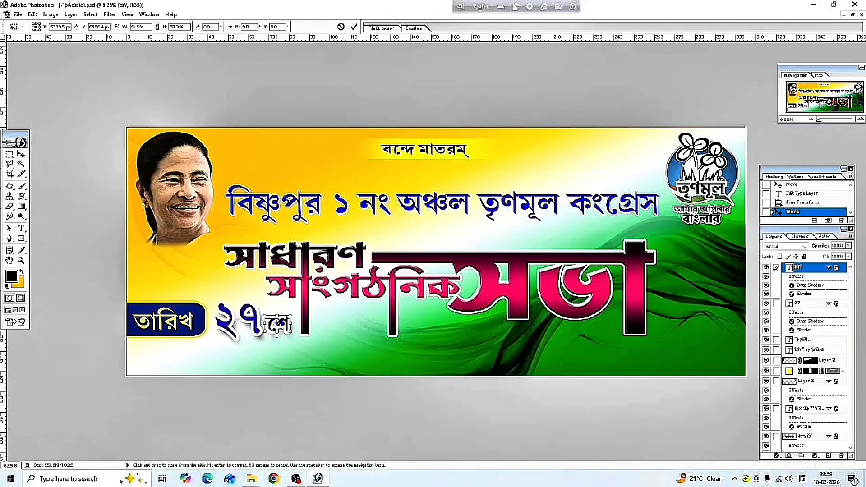
left_click_drag(277, 333, 277, 336)
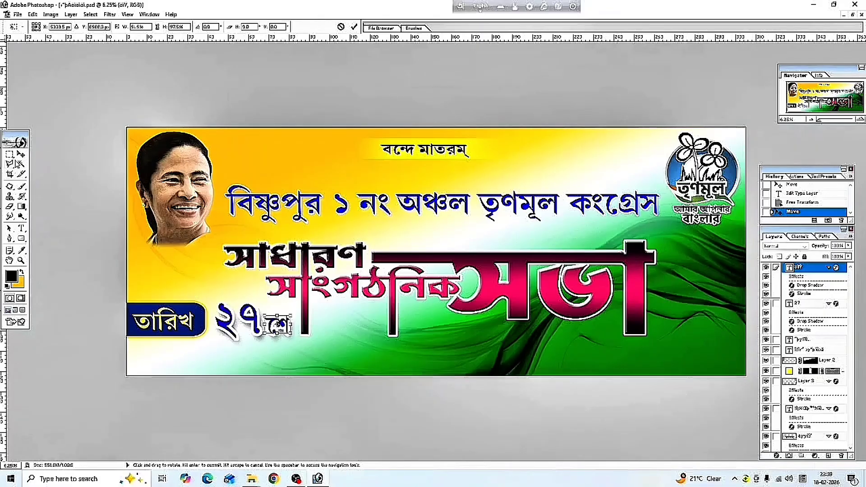
left_click(21, 154)
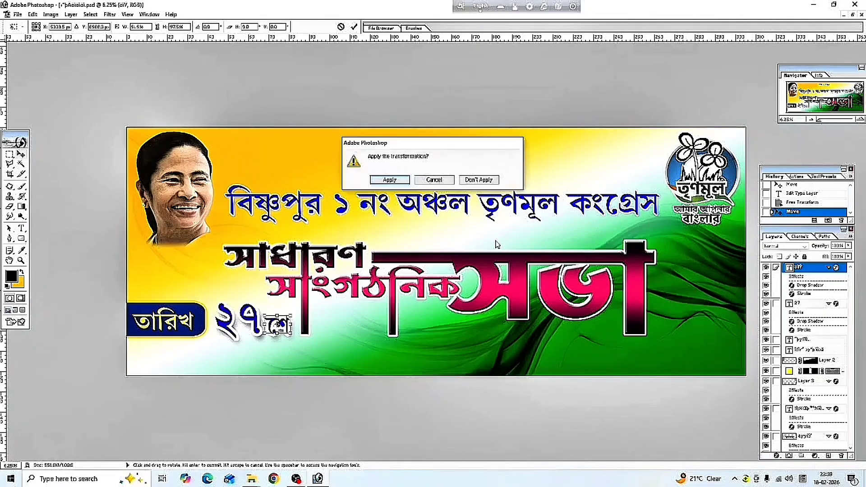
left_click(389, 180)
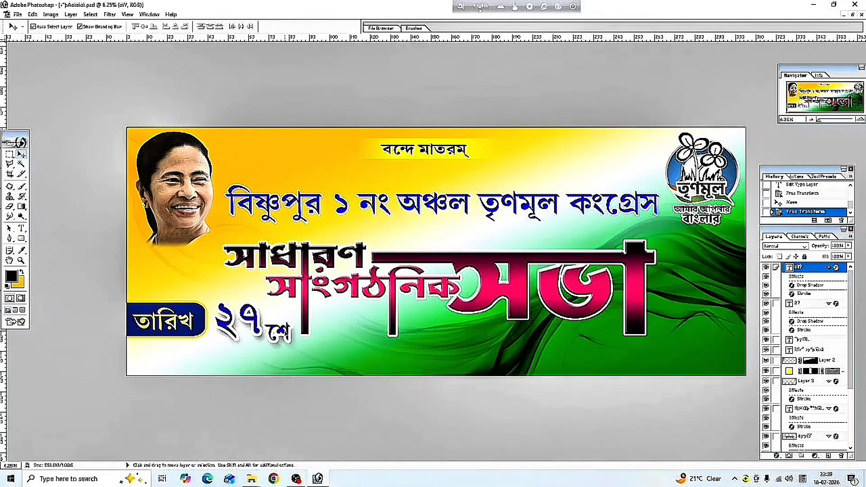
left_click_drag(280, 333, 281, 323)
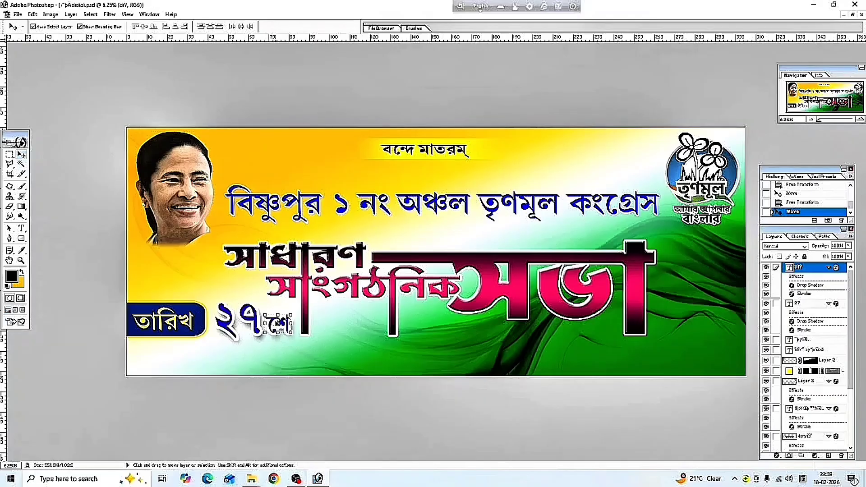
Duplicate the "শে" text below the date and replace the copy's wording with "ফাল্গুন".
left_click_drag(280, 324, 222, 361)
left_click(21, 228)
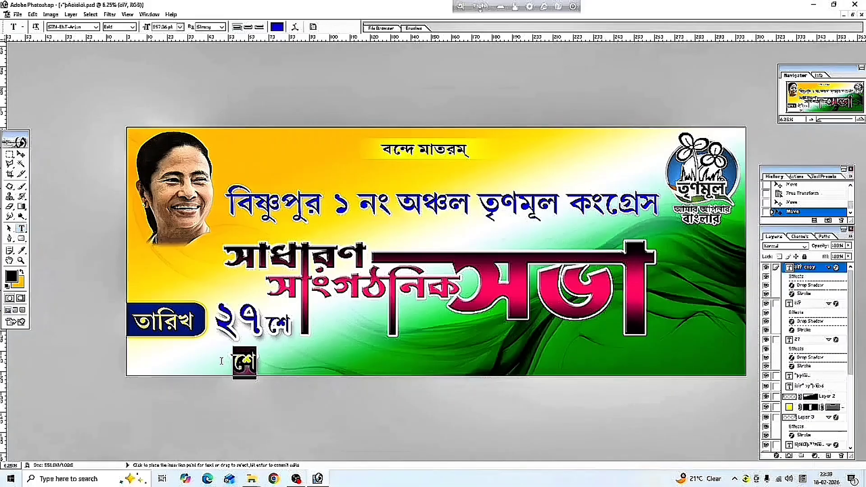
key("BackSpace")
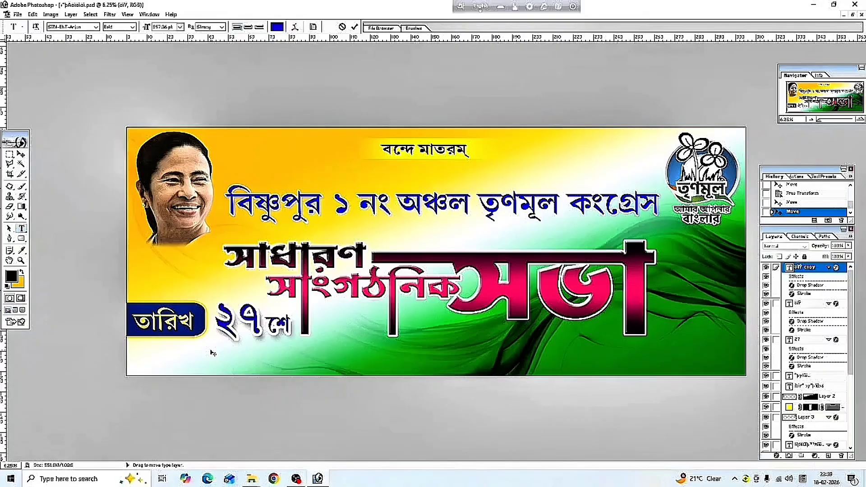
type("ফা")
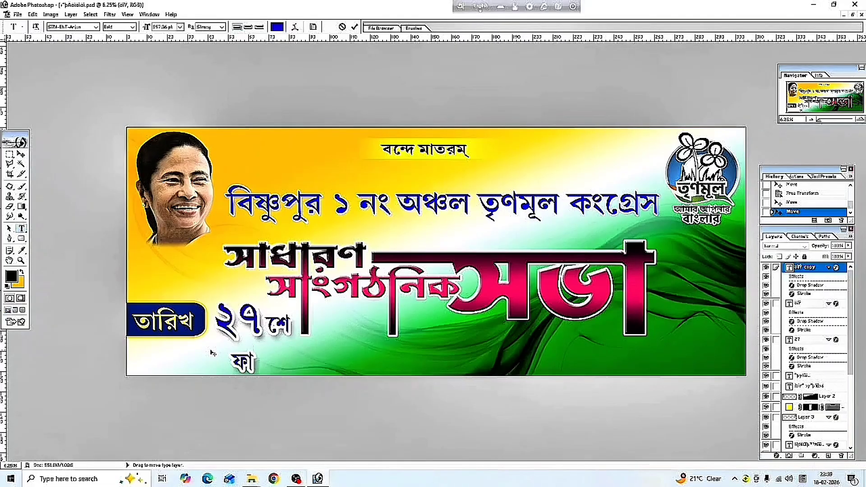
type("যল")
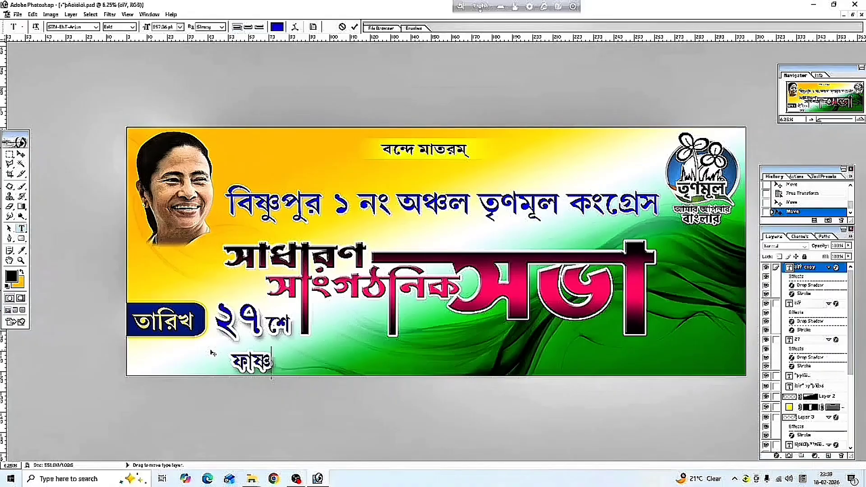
key("BackSpace")
key("BackSpace")
type("ল")
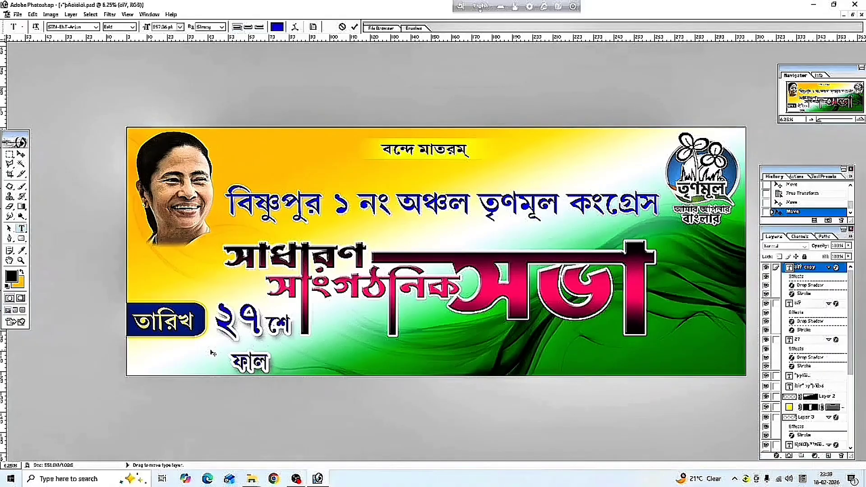
type("্গু")
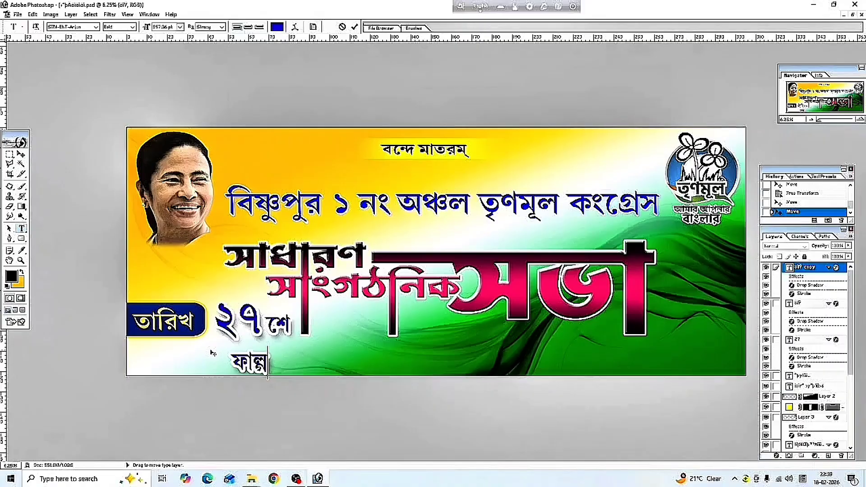
key("BackSpace")
key("BackSpace")
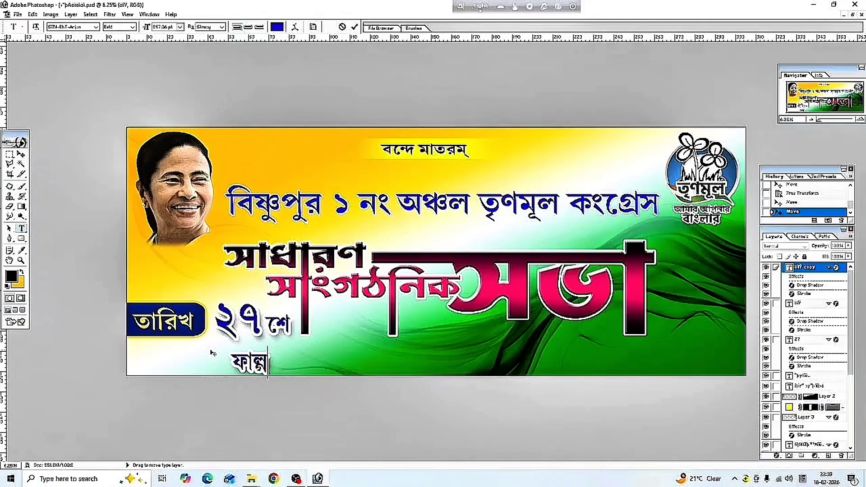
type("গু")
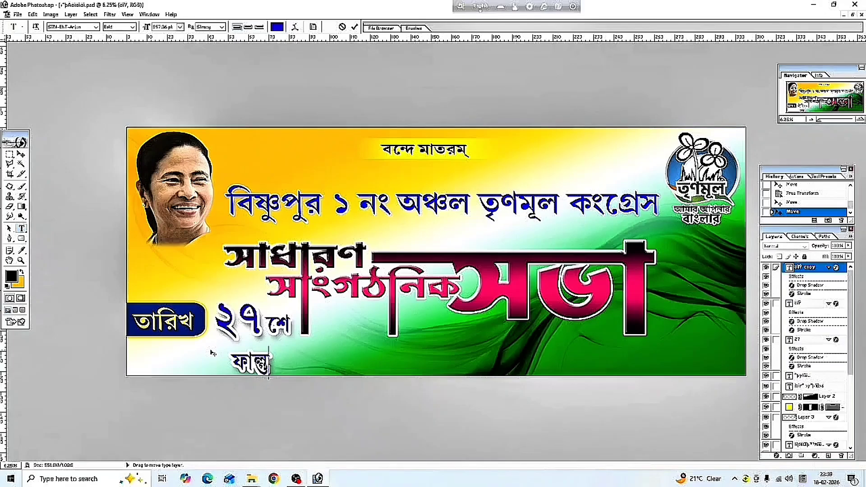
type("ন")
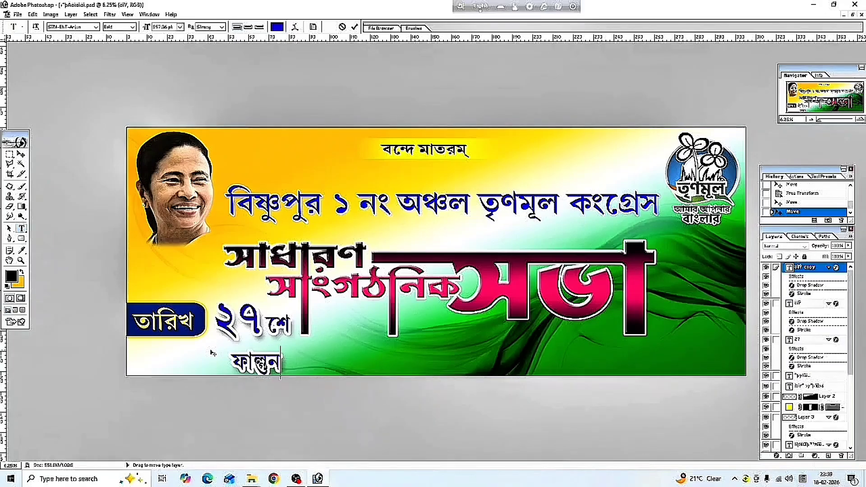
Append ", ২০২৬" to the "ফাল্গুন" text and commit the edit.
type(",")
key("BackSpace")
type(", ২")
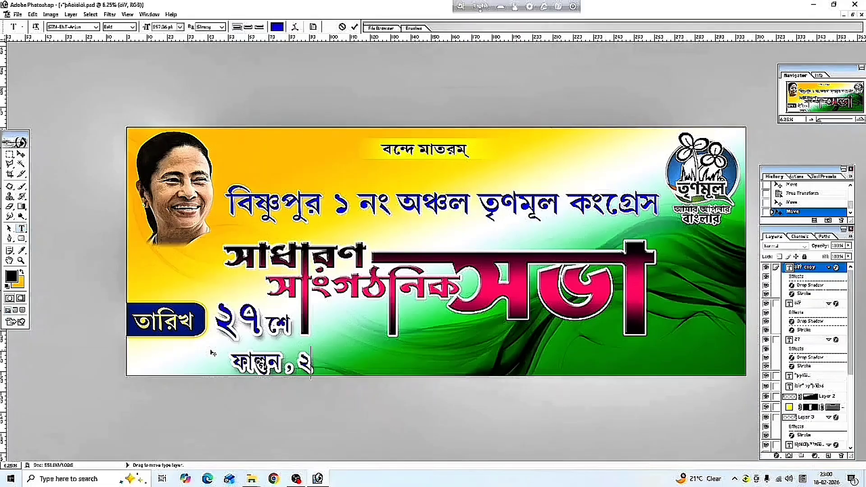
type("০২৬")
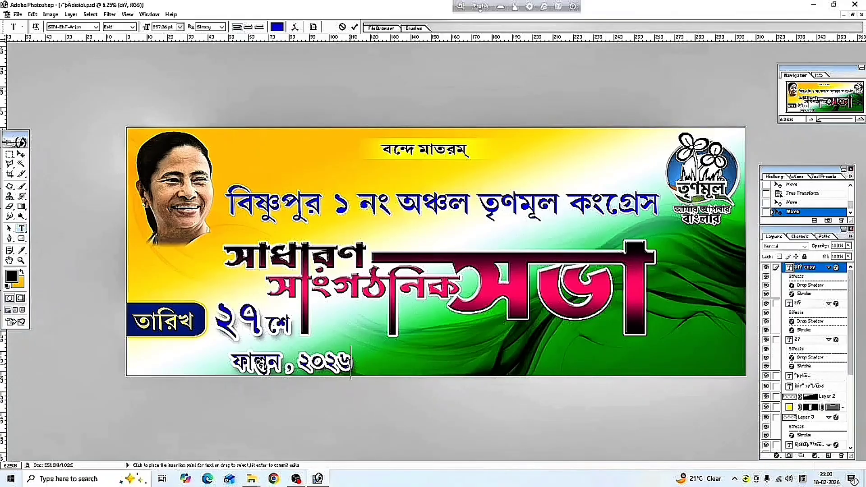
left_click_drag(351, 365, 233, 359)
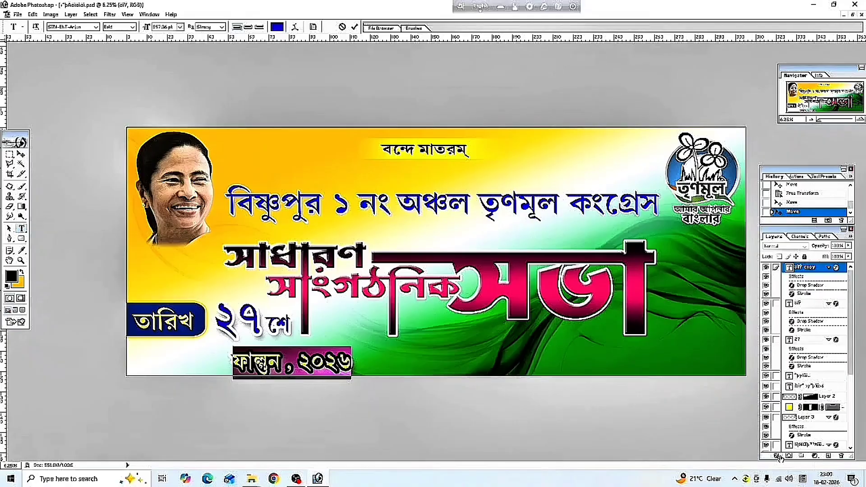
key("ctrl+Return")
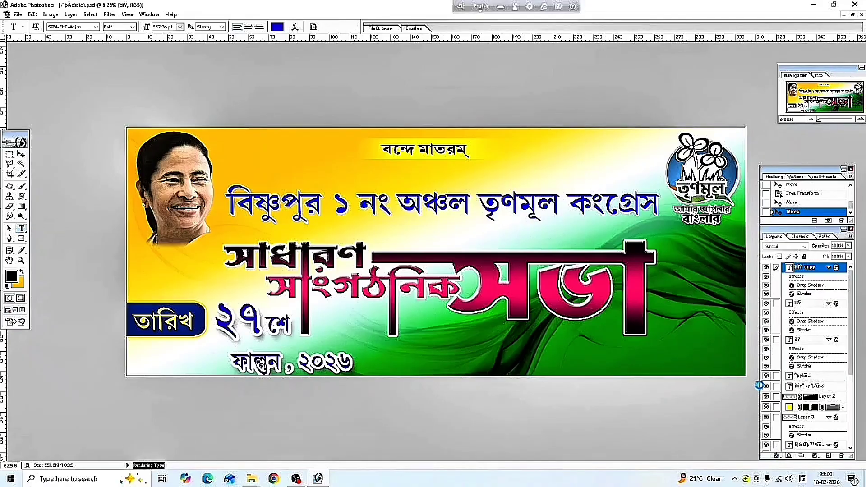
Reduce the size of the white outside stroke on the "ফাল্গুন , ২০২৬" text.
left_click(777, 456)
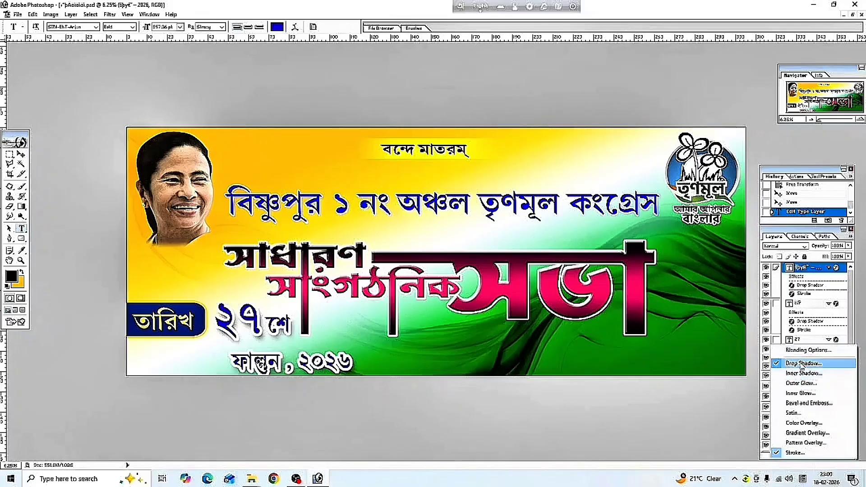
left_click(804, 330)
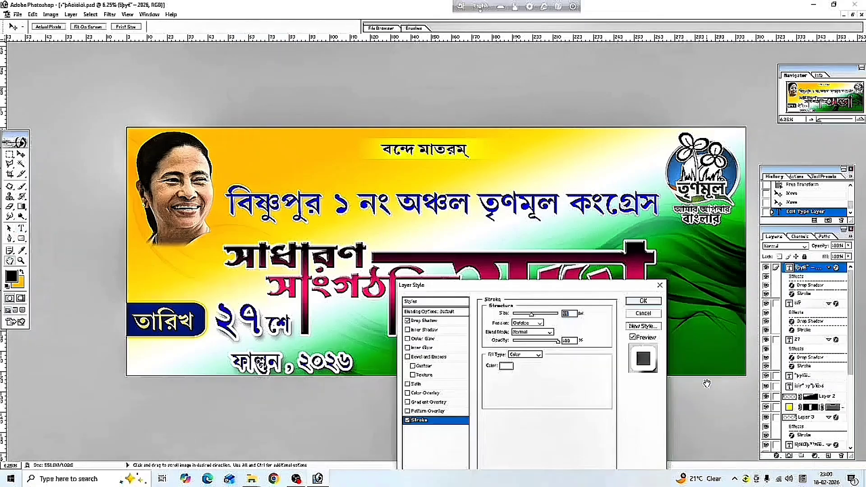
left_click_drag(532, 314, 523, 316)
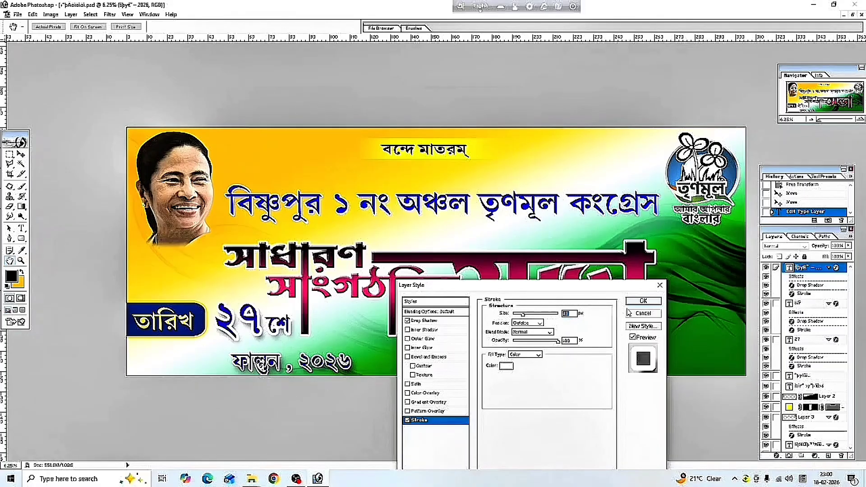
left_click(642, 302)
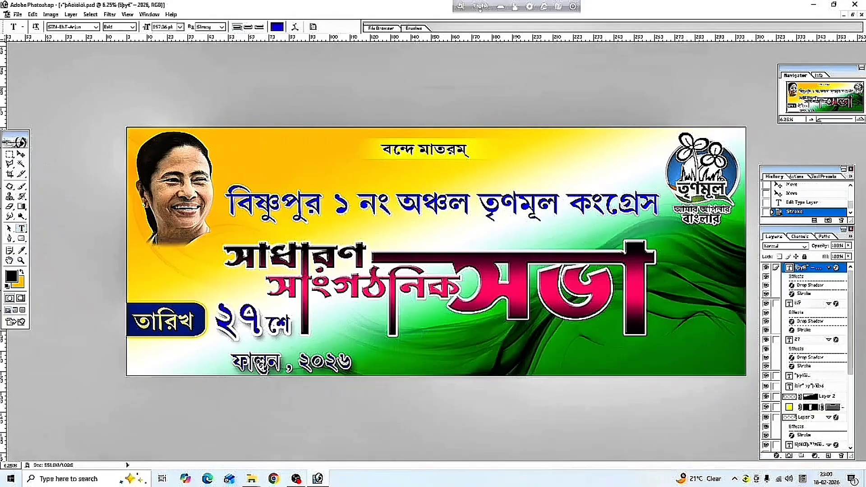
Scale the "ফাল্গুন , ২০২৬" text to about 122% width and 97% height and place it just below the blue label and "২৭ শে".
left_click(21, 155)
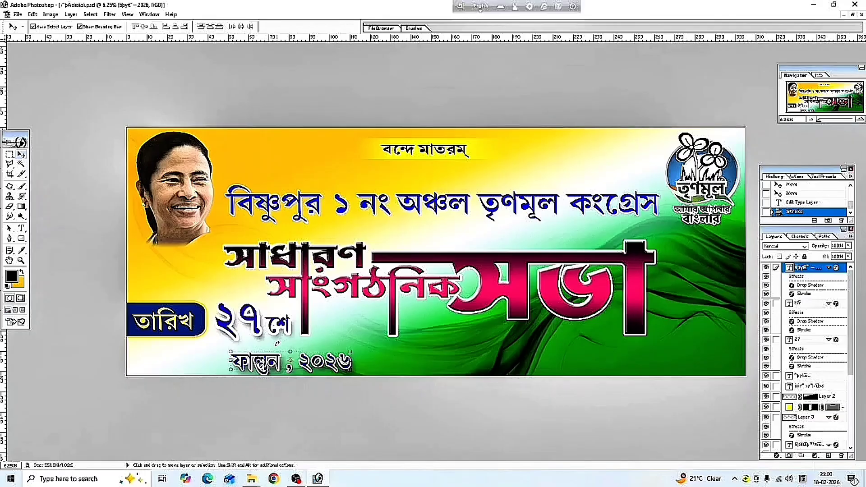
left_click_drag(261, 367, 243, 363)
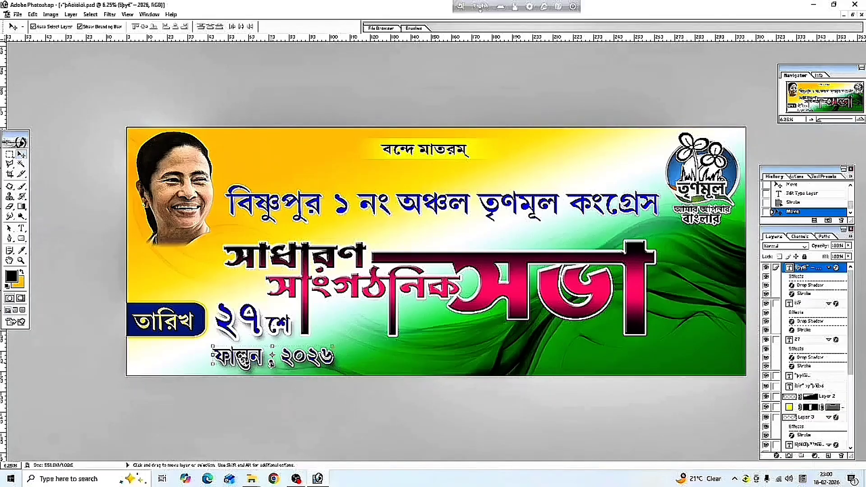
key("ctrl+t")
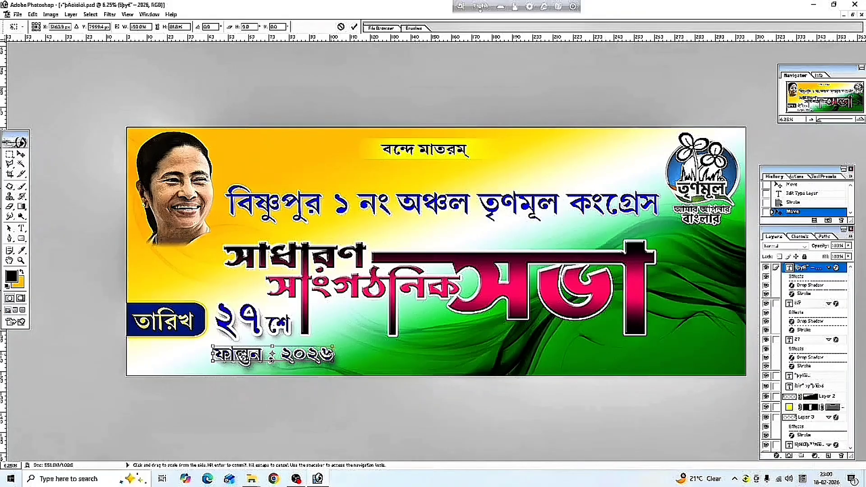
left_click_drag(334, 354, 347, 354)
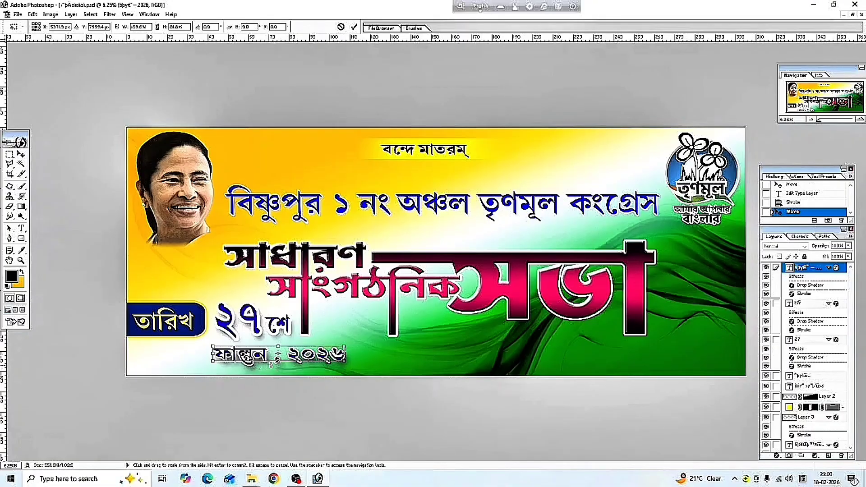
left_click_drag(278, 361, 278, 363)
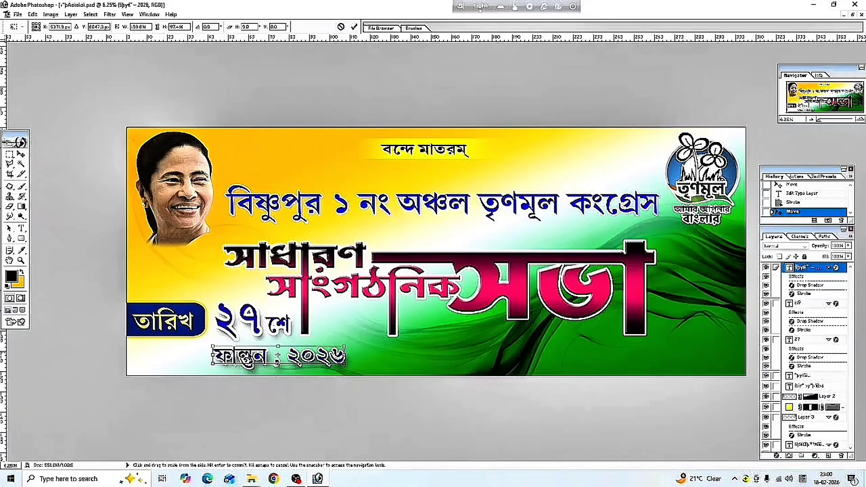
left_click_drag(280, 356, 214, 357)
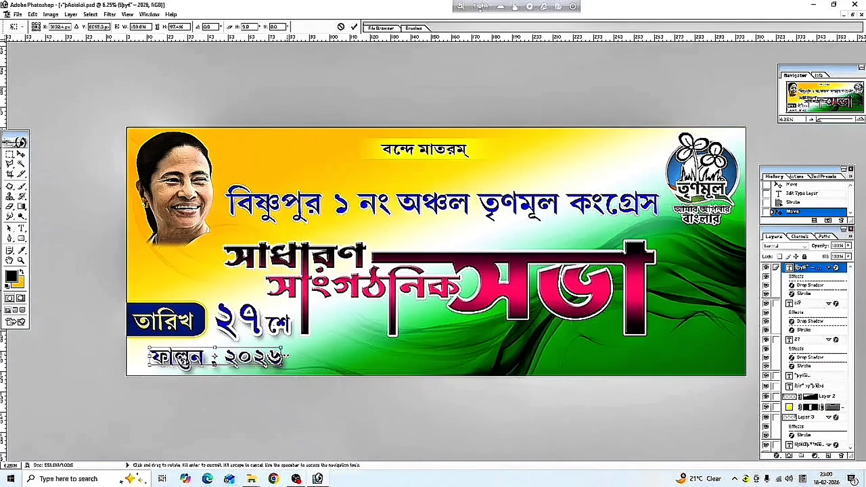
left_click_drag(282, 357, 299, 357)
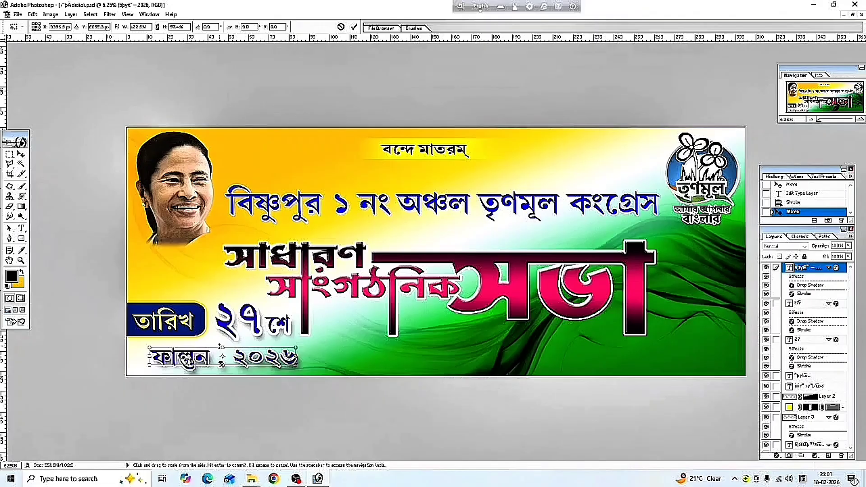
left_click_drag(223, 357, 223, 359)
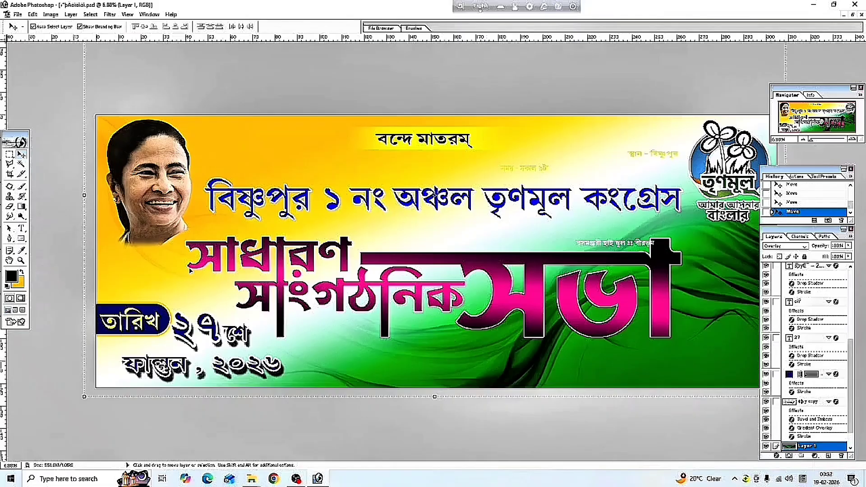
Draw a long black rounded rectangle with an 800 px corner radius along the banner's lower edge, beneath "সভা".
left_click(20, 242)
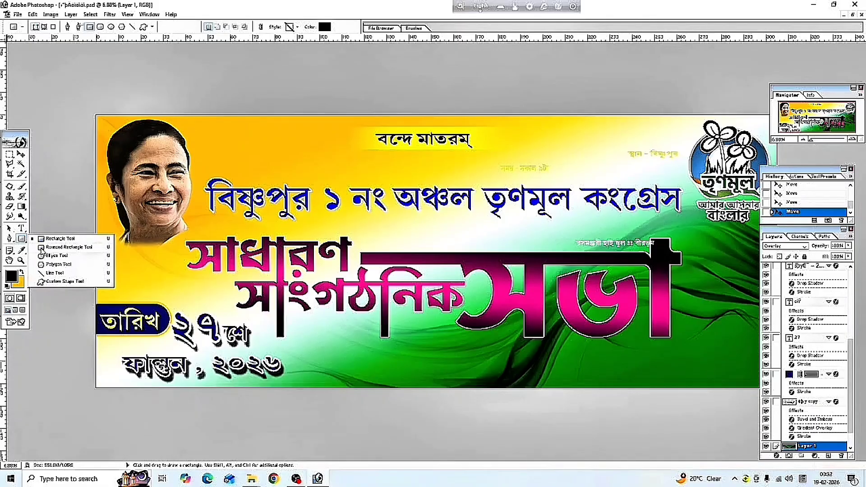
left_click(66, 247)
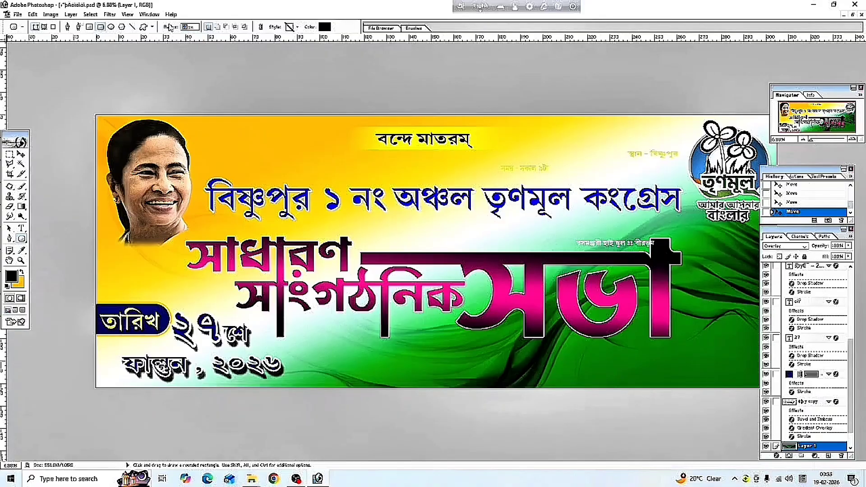
type("80")
left_click_drag(351, 360, 749, 383)
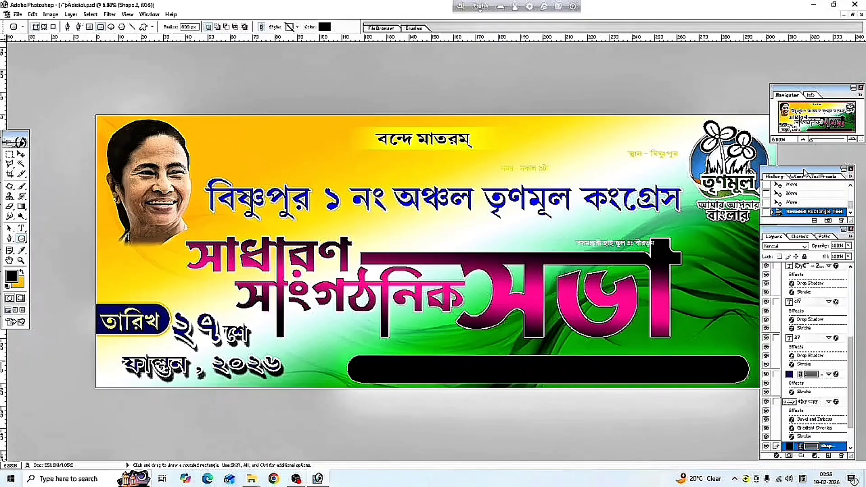
Shift the History and Layers palettes aside to uncover the banner's right edge, and switch to the Move tool.
left_click_drag(804, 170, 845, 169)
left_click_drag(795, 233, 818, 233)
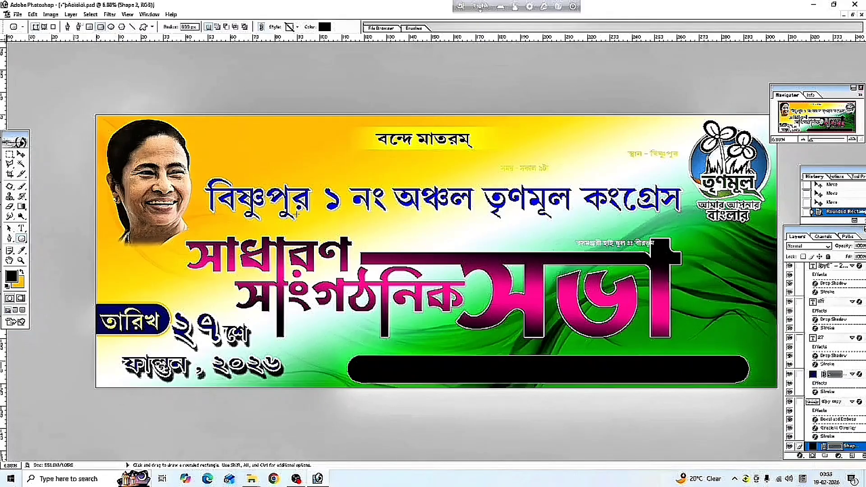
left_click(21, 154)
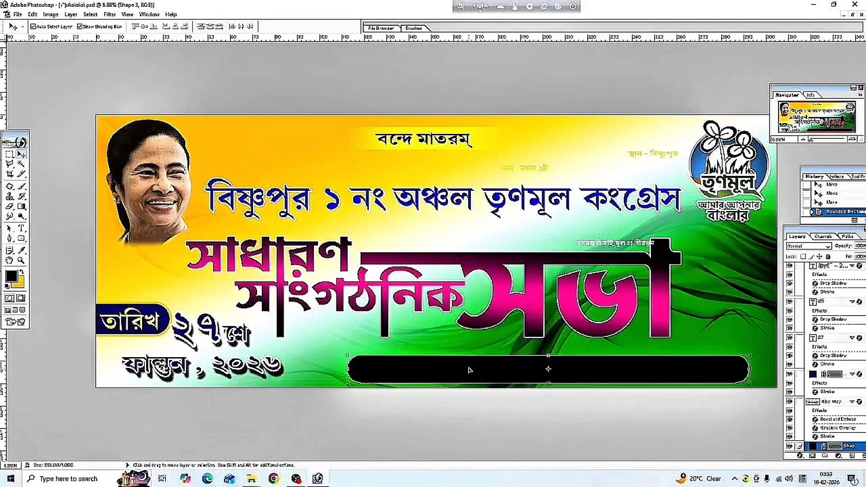
Move the black rounded bar down and toward the banner's lower-right corner, with its straight end running past the banner's right edge.
left_click_drag(469, 370, 519, 375)
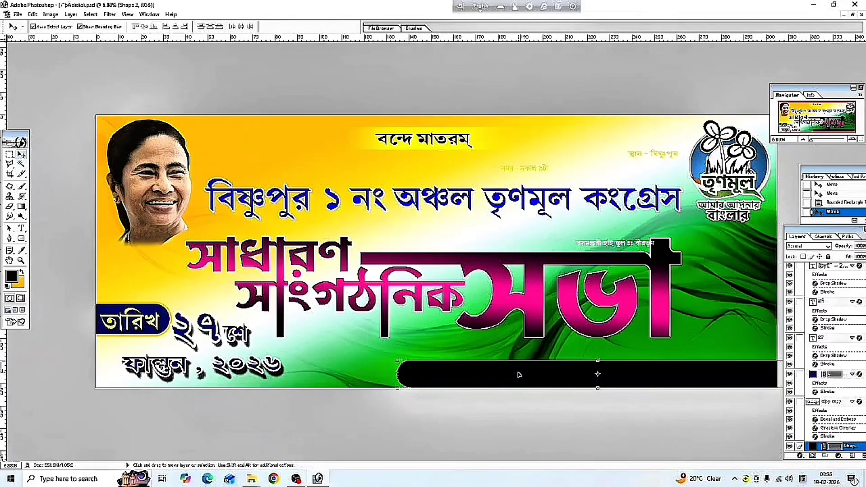
left_click_drag(520, 374, 571, 375)
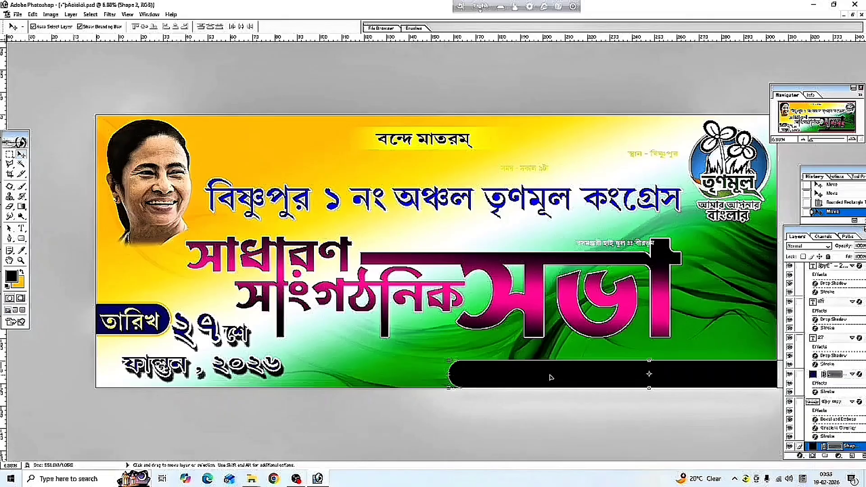
left_click_drag(551, 377, 584, 377)
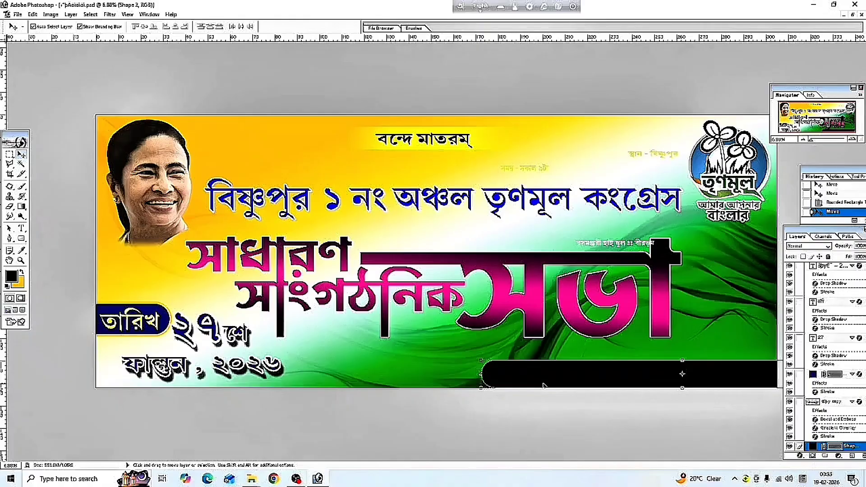
left_click_drag(543, 385, 553, 379)
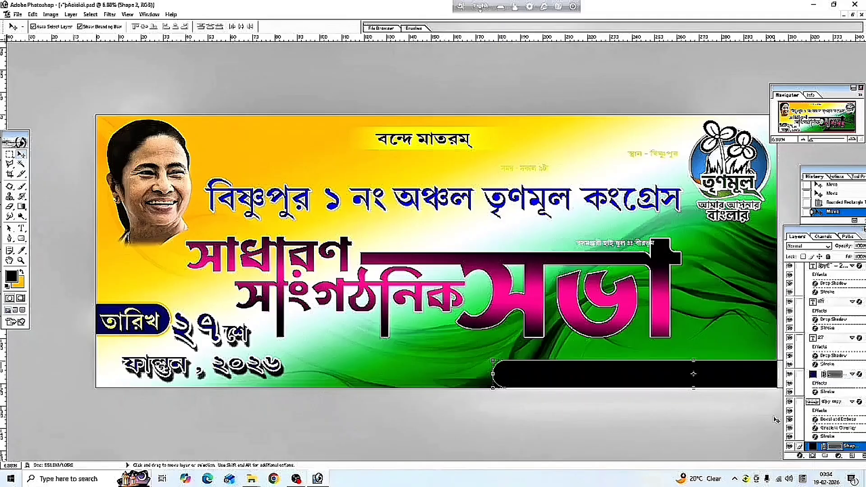
Change the fill colour of the rounded bar from the lower-right corner to a dark green.
double_click(815, 447)
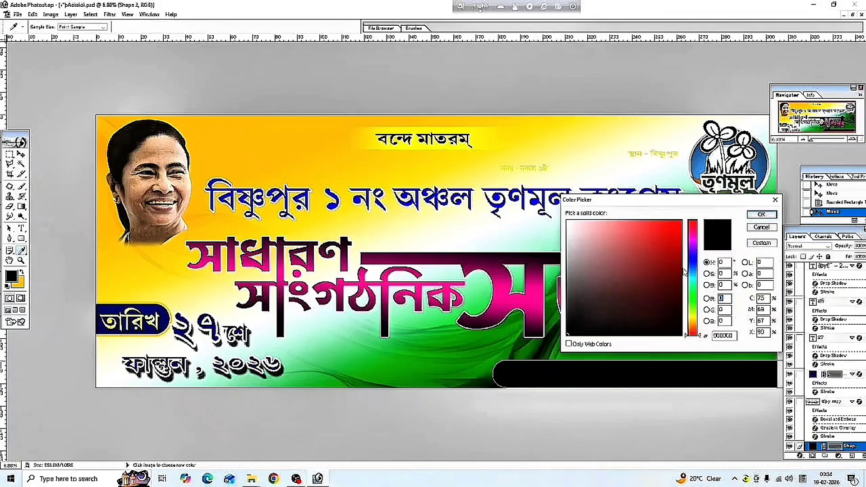
left_click(695, 294)
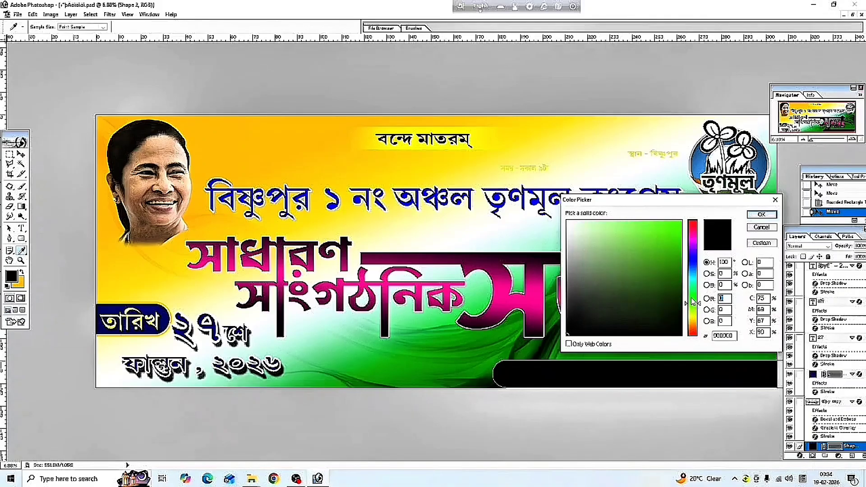
left_click(686, 294)
left_click(677, 291)
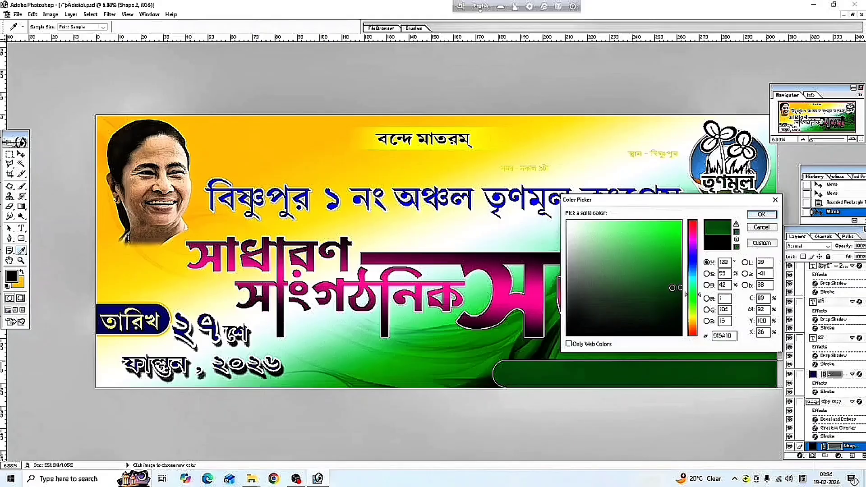
left_click(678, 302)
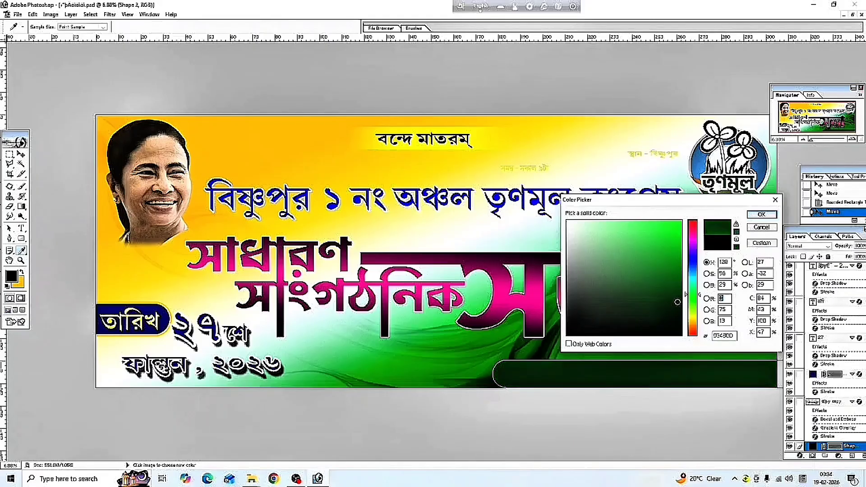
left_click(678, 303)
left_click(762, 215)
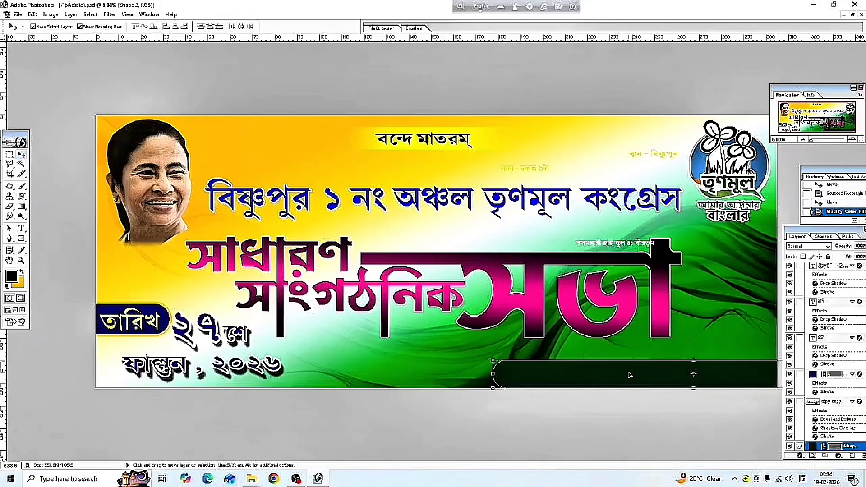
Duplicate the dark green bar, offsetting the copy horizontally to the right of the original's rounded end.
left_click(585, 373)
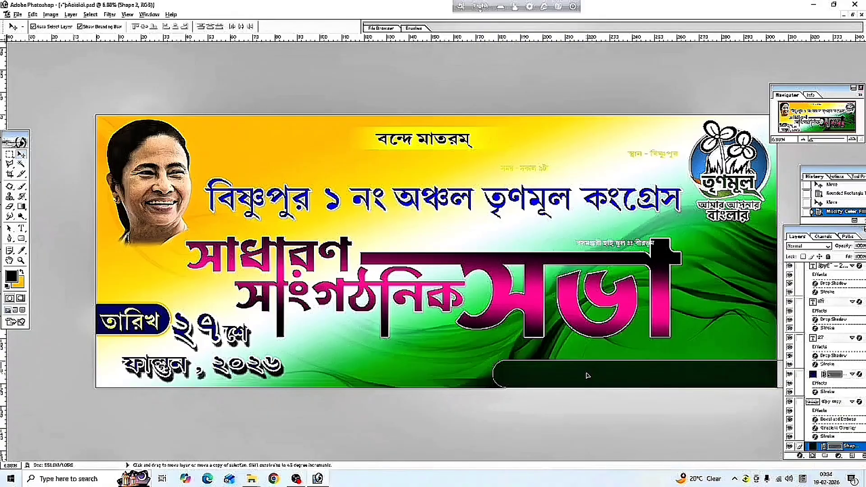
mouse_move(585, 371)
left_mouse_down()
mouse_move(571, 353)
mouse_move(560, 357)
mouse_move(579, 363)
mouse_move(579, 385)
mouse_move(583, 375)
left_mouse_up()
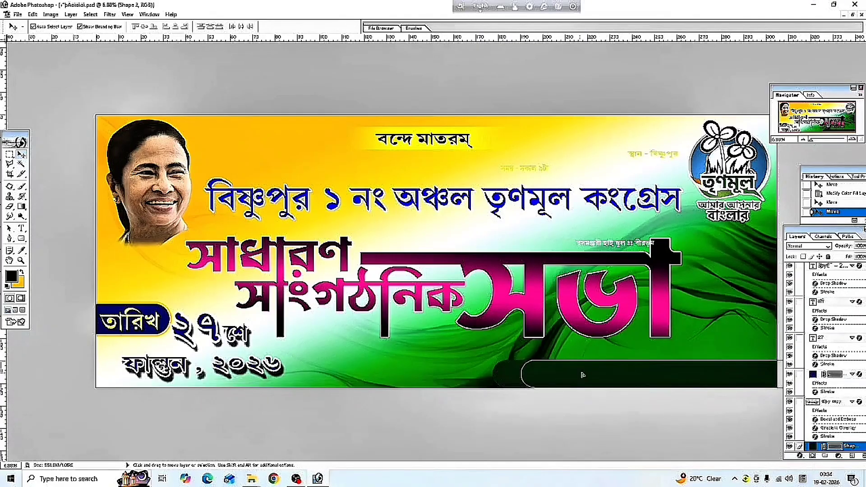
Fill the rear rounded bar with white (ffffff).
left_click(503, 379)
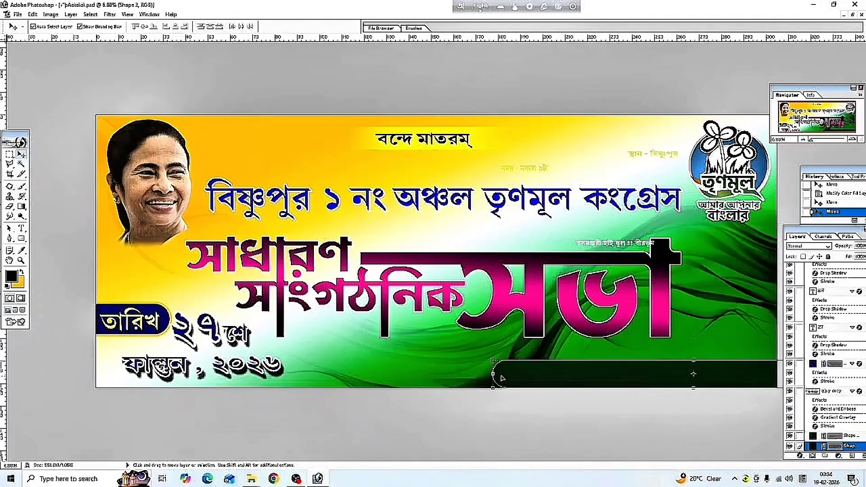
double_click(812, 447)
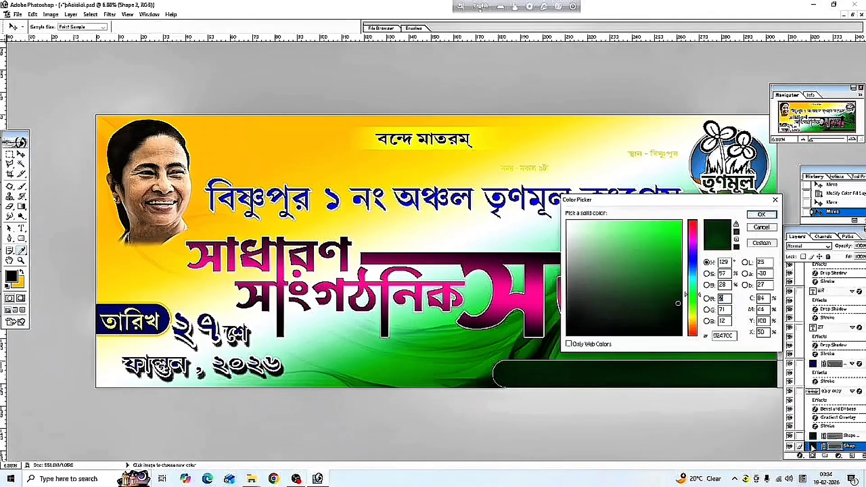
left_click(568, 223)
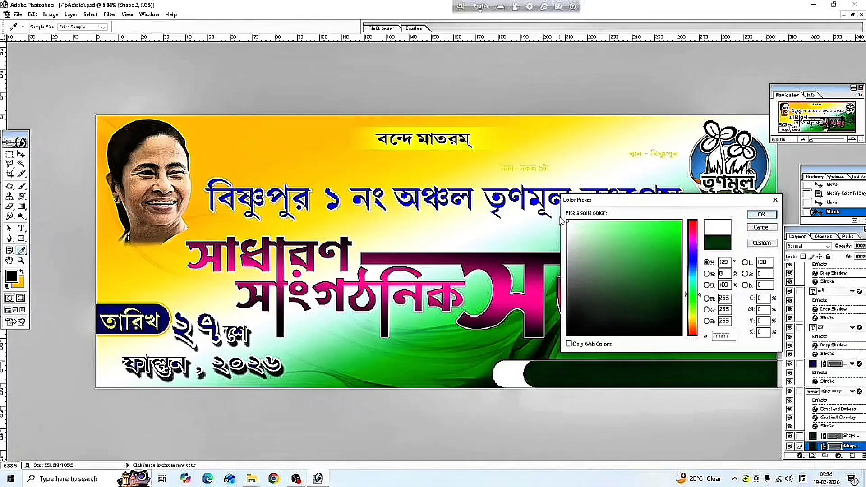
left_click(762, 214)
Duplicate the front dark green bar and shift the new copy further right, leaving an even offset between the three rounded ends.
left_click(624, 375)
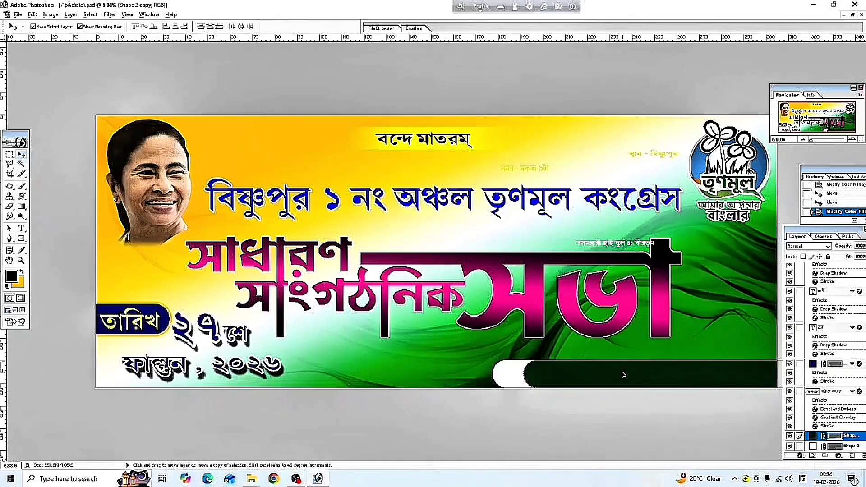
mouse_move(624, 375)
left_mouse_down()
mouse_move(551, 377)
mouse_move(612, 377)
left_mouse_up()
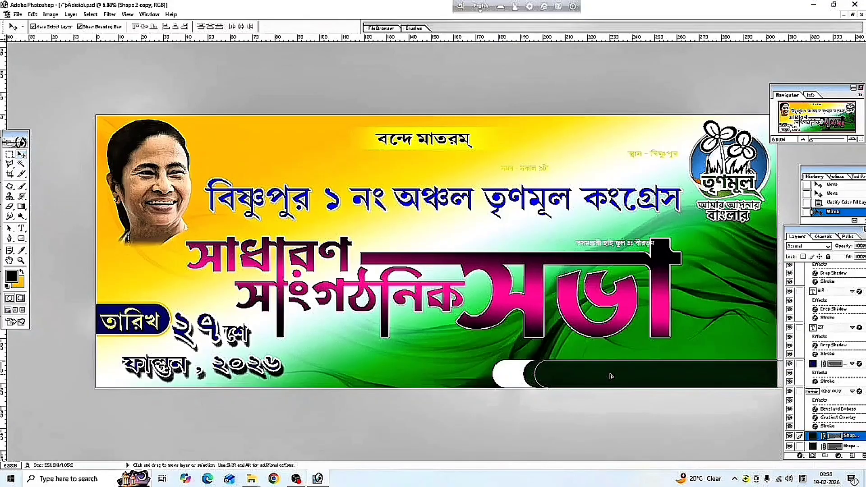
mouse_move(611, 376)
left_mouse_down()
mouse_move(603, 364)
mouse_move(604, 375)
left_mouse_up()
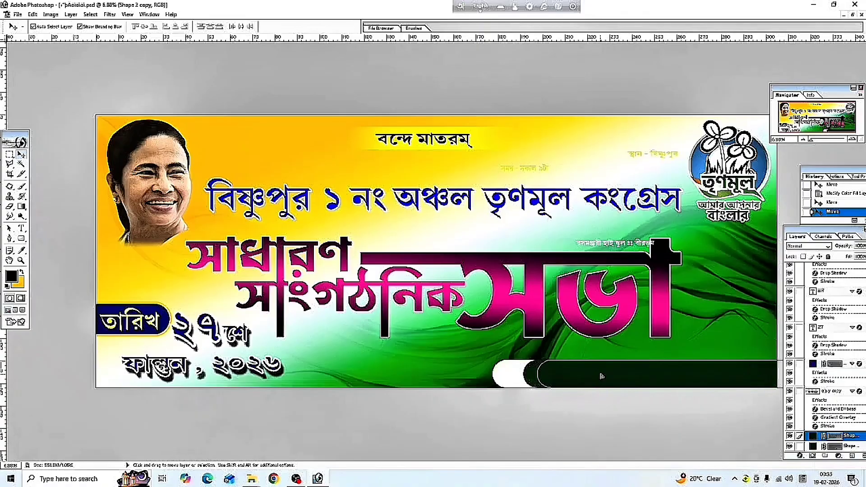
key("ctrl+t")
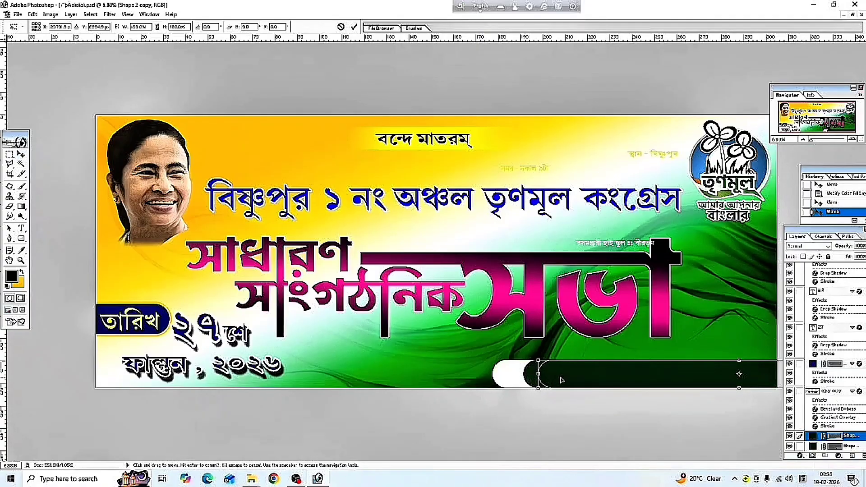
key("shift+Right")
key("shift+Right")
key("shift+Right")
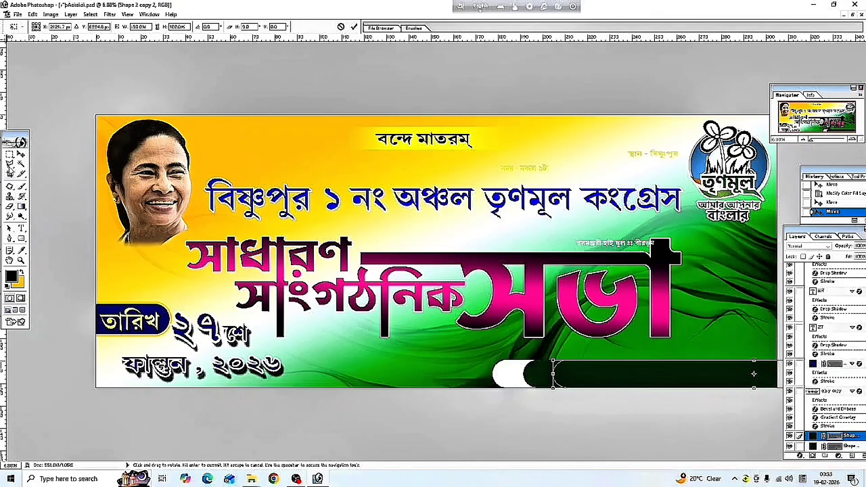
left_click(21, 154)
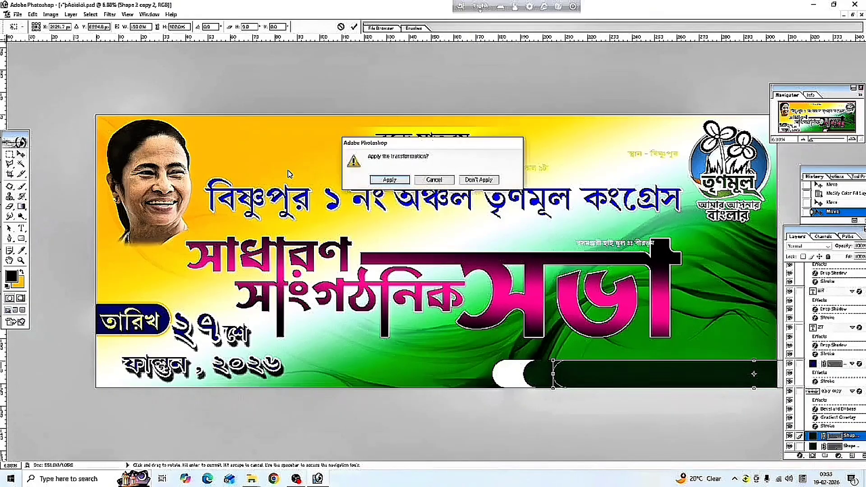
left_click(389, 181)
Set the fill of the rearmost rounded bar to orange (RGB 255, 156, 0).
left_click(508, 374)
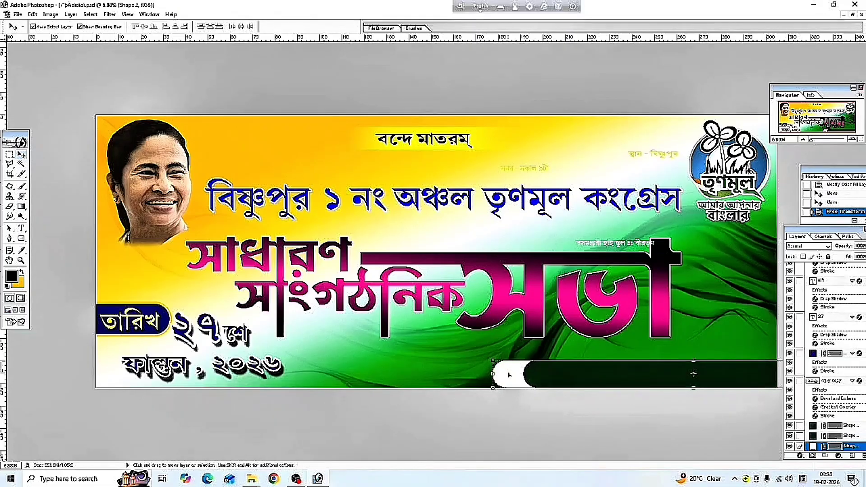
double_click(812, 446)
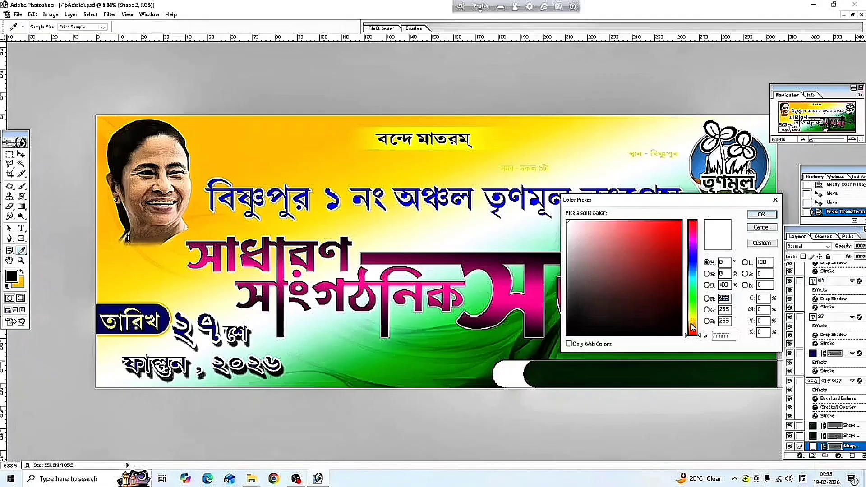
left_click_drag(691, 325, 692, 323)
left_click_drag(680, 222, 691, 212)
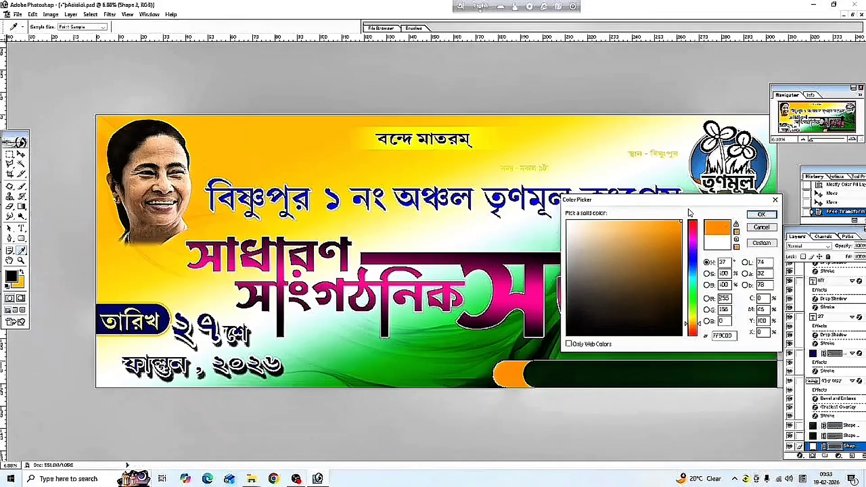
left_click(762, 216)
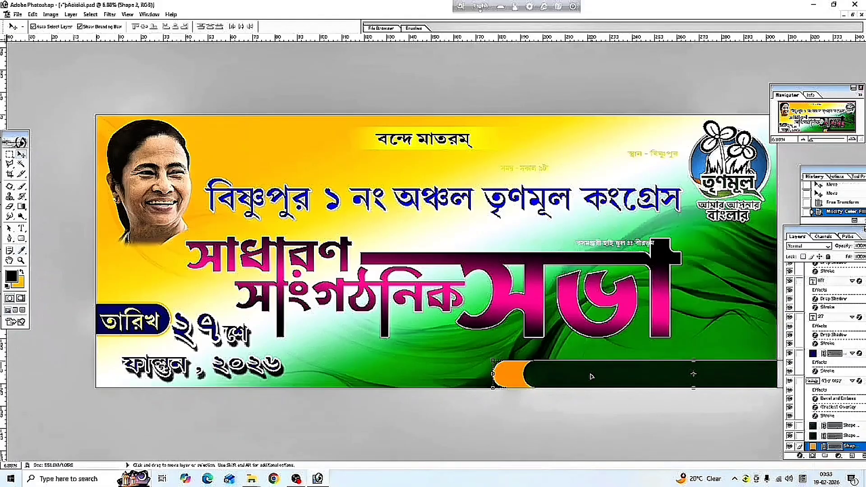
Fill the middle rounded bar with white (ffffff) and return to the Move tool.
left_click(592, 376)
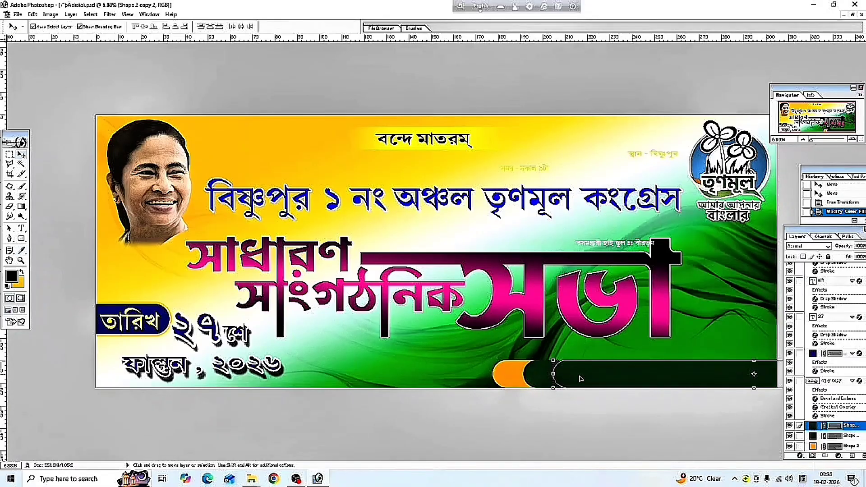
left_click(540, 379)
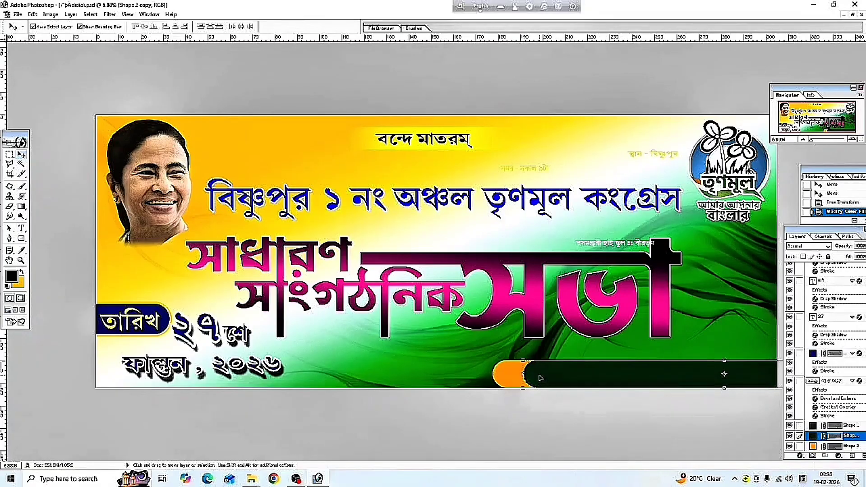
key("i")
double_click(814, 436)
left_click(568, 222)
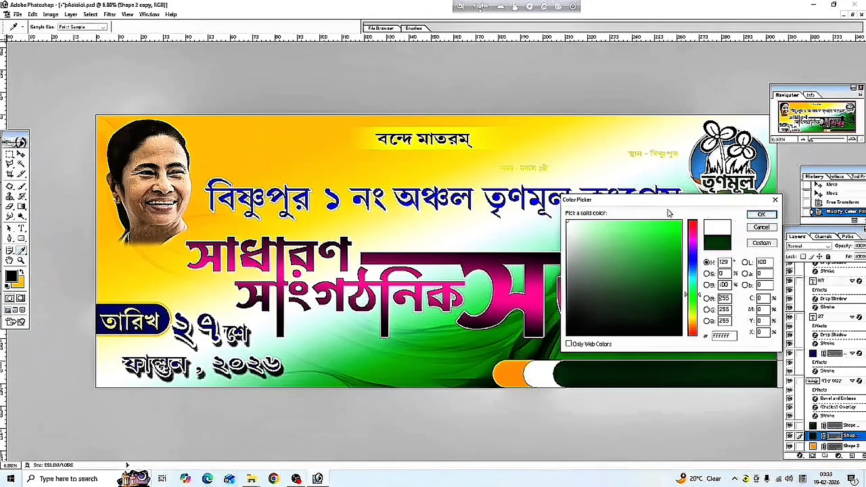
left_click(761, 214)
key("v")
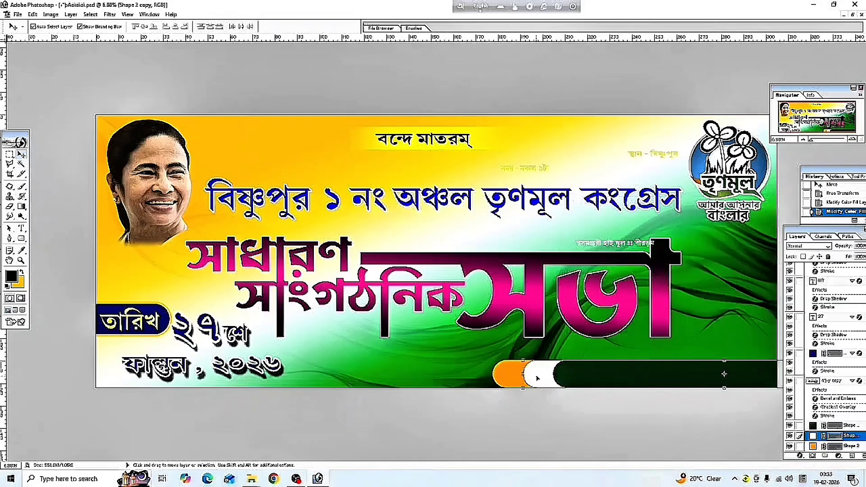
Move the white and front dark green bars left, leaving thin orange and white crescents, and nudge the green bar slightly left and down.
left_click_drag(538, 378, 514, 378)
left_click(567, 378)
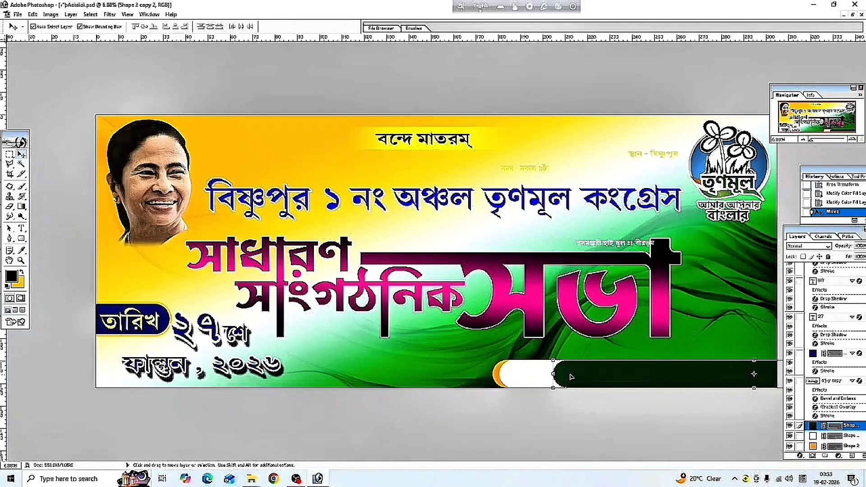
left_click_drag(571, 377, 526, 375)
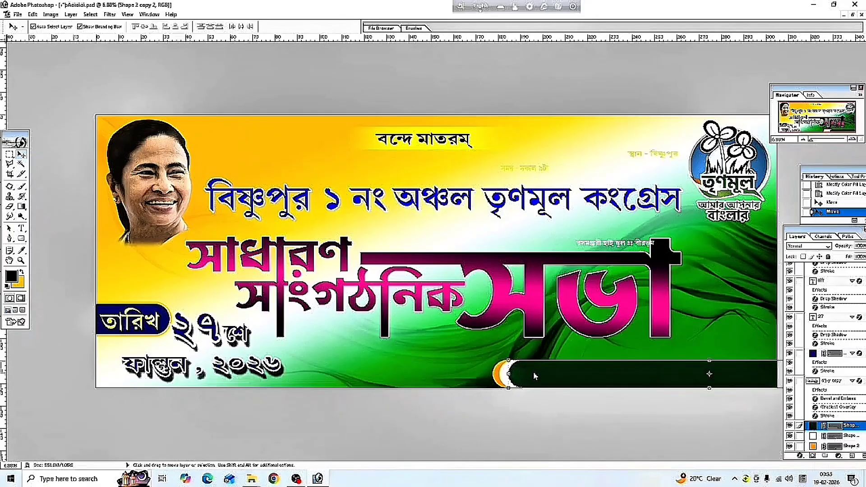
key("Left")
key("Left")
key("Down")
key("Down")
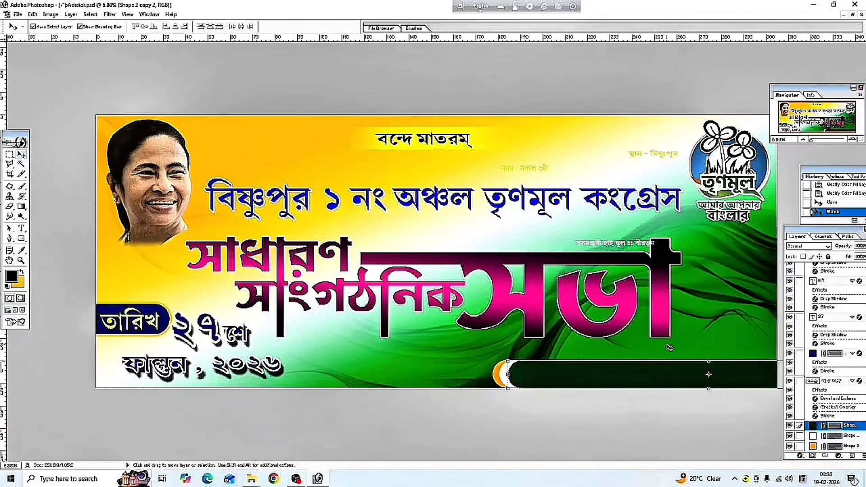
key("Down")
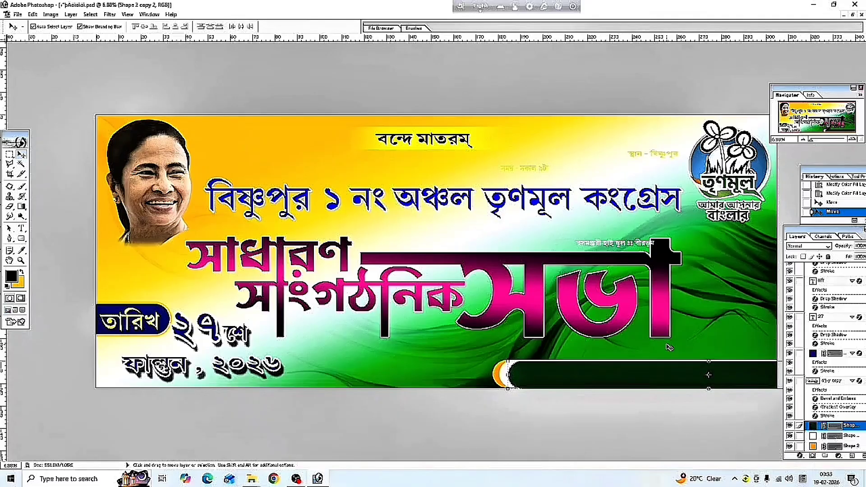
left_click(755, 348)
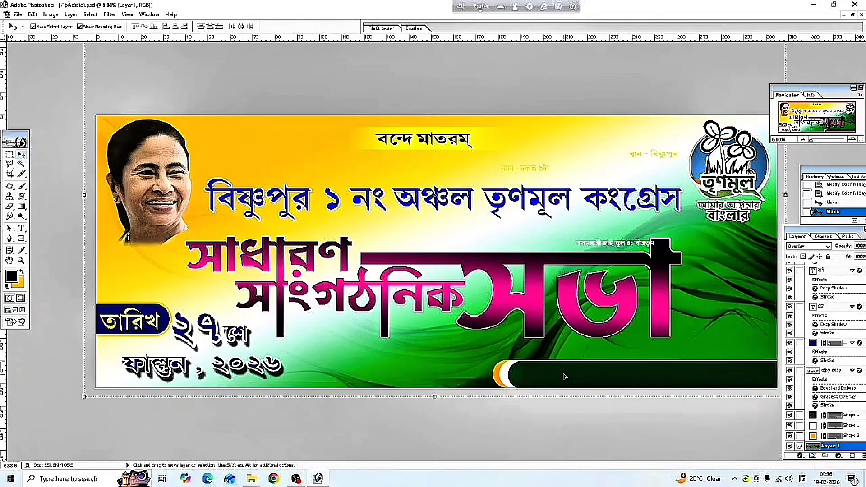
Enlarge the "স্থান - বিষ্ণুপুর" text on the dark green bar before the school name and apply the transformation.
left_click(636, 154)
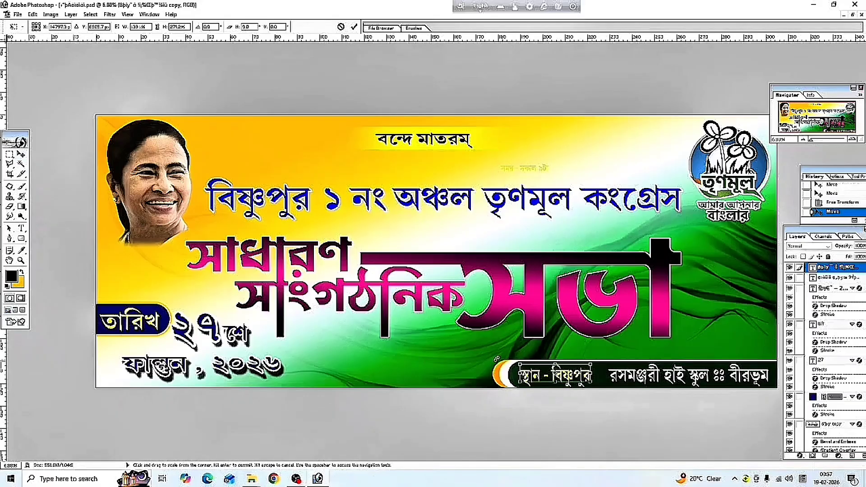
left_click(25, 232)
left_click(400, 183)
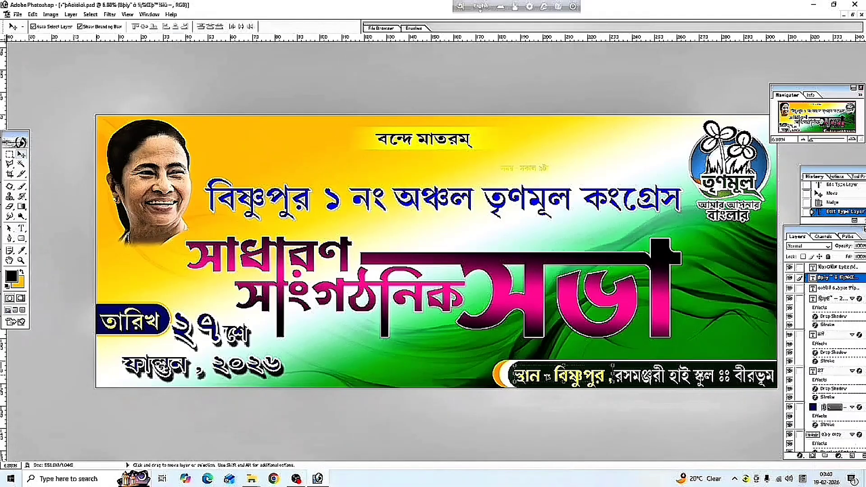
Nudge the "স্থান - বিষ্ণুপুর" text slightly left and draw a small black rectangle in the banner's lower middle, directly above the background layer.
key("Left")
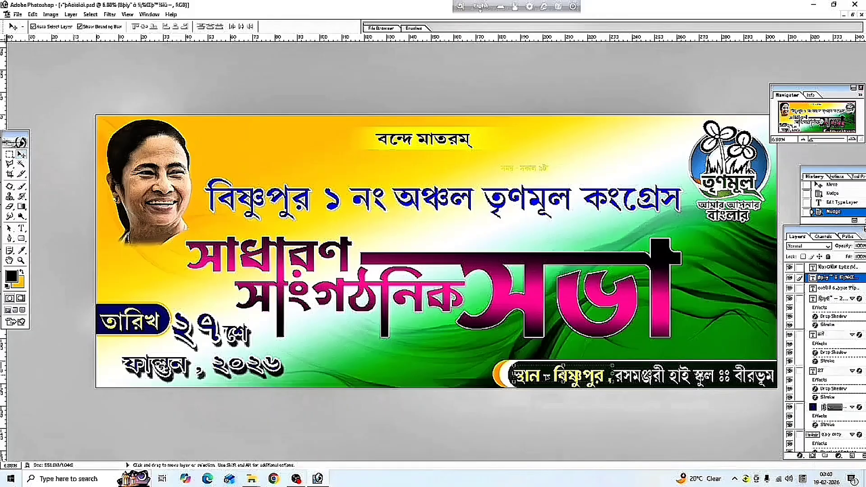
left_click(548, 379)
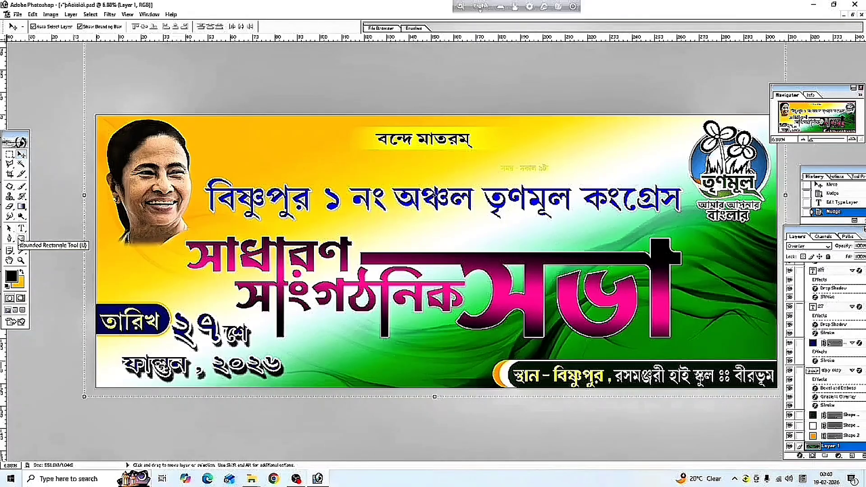
left_click(21, 238)
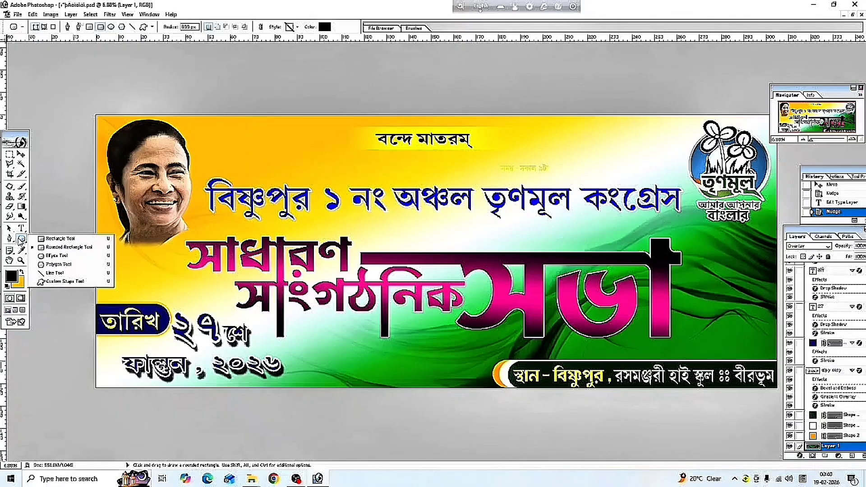
left_click(56, 240)
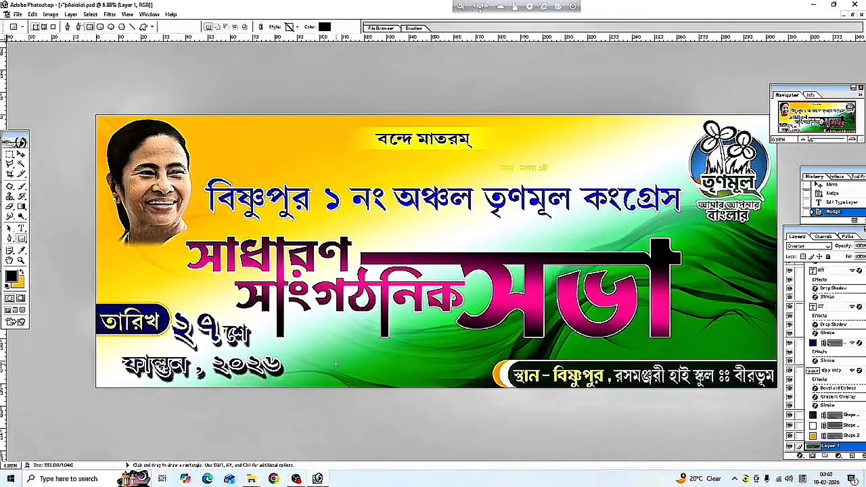
left_click_drag(332, 360, 397, 380)
key("v")
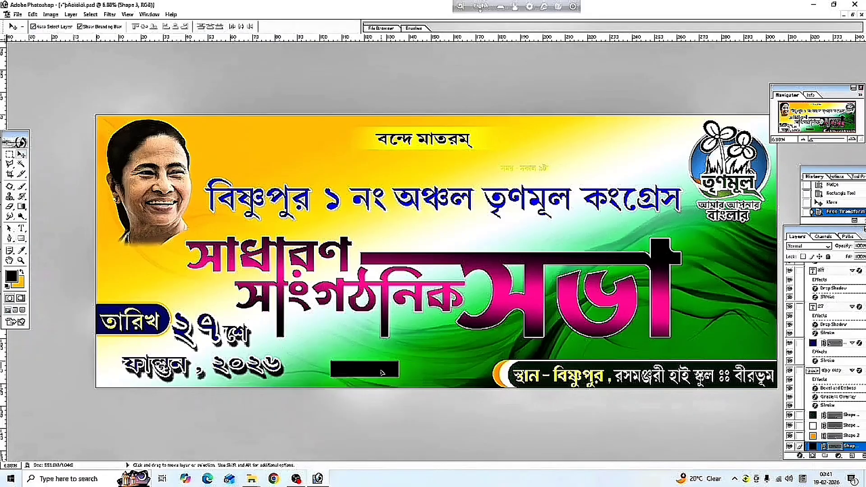
Stretch the black rectangle wider and taller into a bar between the date and the venue bar, and apply the transformation.
left_click_drag(338, 372, 452, 371)
key("ctrl+t")
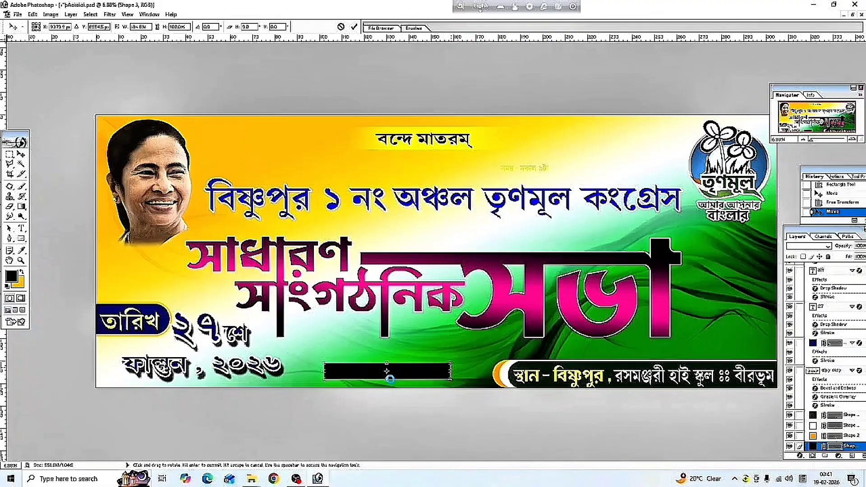
left_click_drag(387, 379, 386, 385)
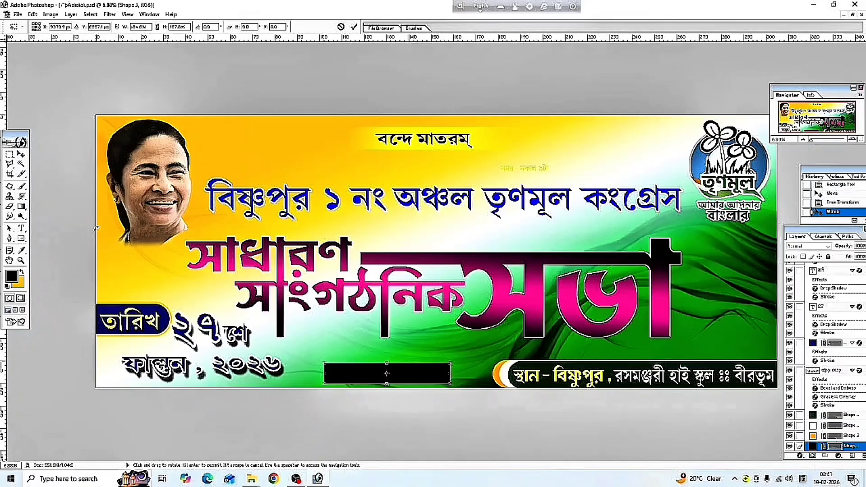
left_click(21, 154)
left_click(390, 180)
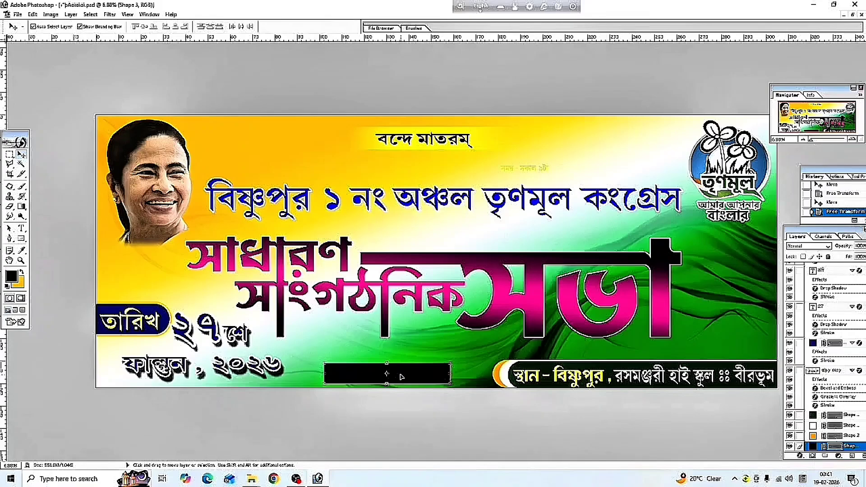
Place a copy of the black rectangle just above it and fill the lower original with dark blue.
left_click_drag(402, 377, 418, 355)
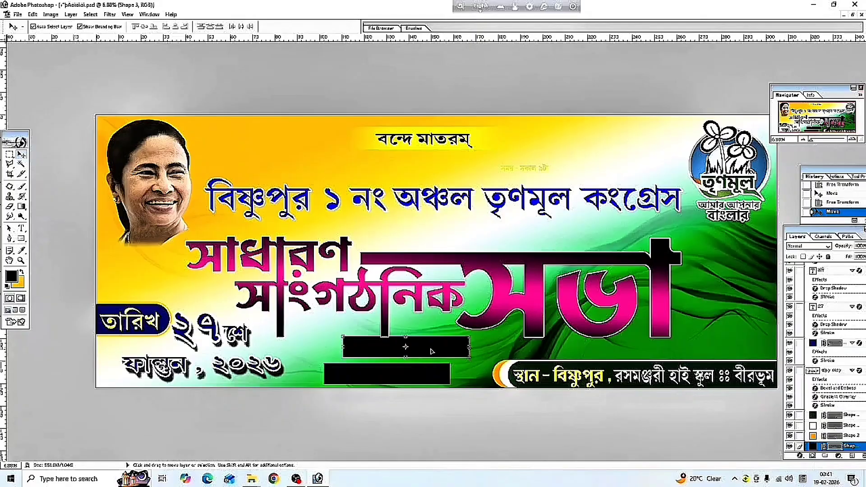
left_click(400, 377)
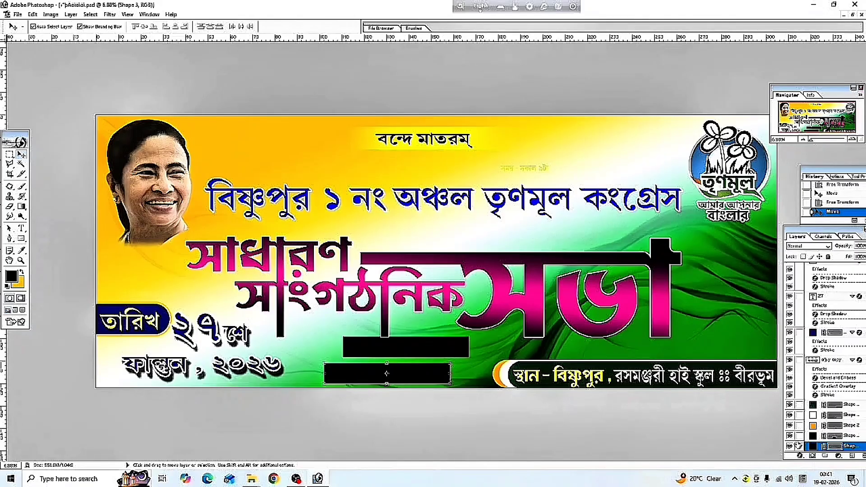
double_click(813, 447)
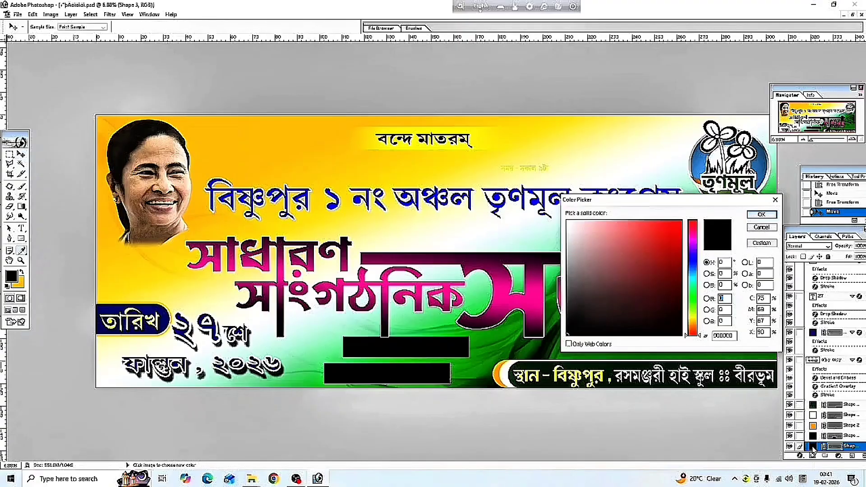
mouse_move(700, 273)
left_mouse_down()
mouse_move(695, 266)
mouse_move(678, 280)
left_mouse_up()
left_click(681, 221)
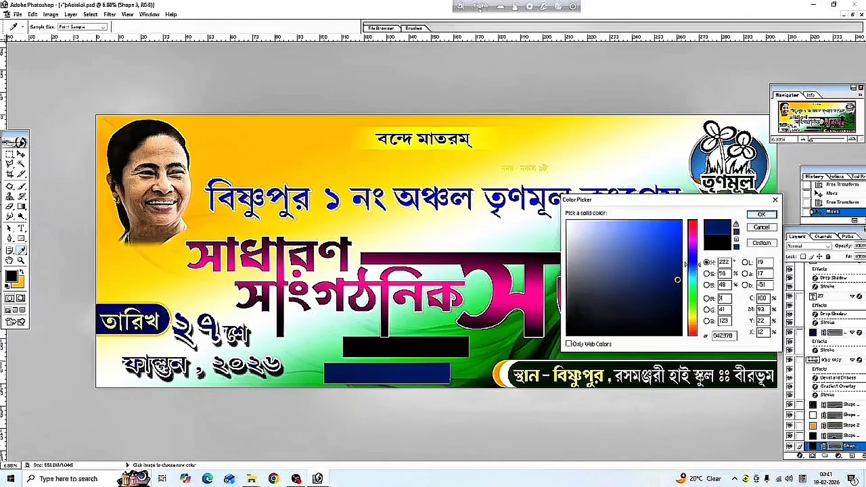
key("Return")
key("v")
Move the black copy onto the dark blue bar, resize it to cover the bar's left half, and apply the transformation.
left_click(403, 349)
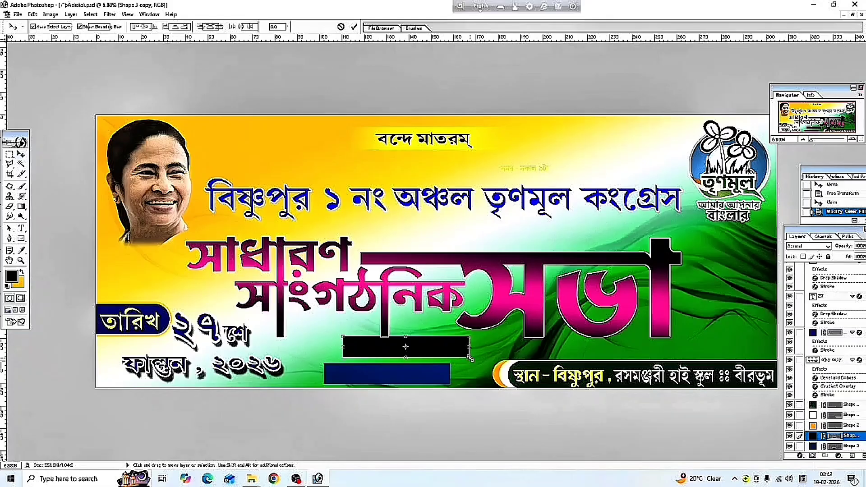
key("ctrl+t")
left_click_drag(424, 351, 359, 364)
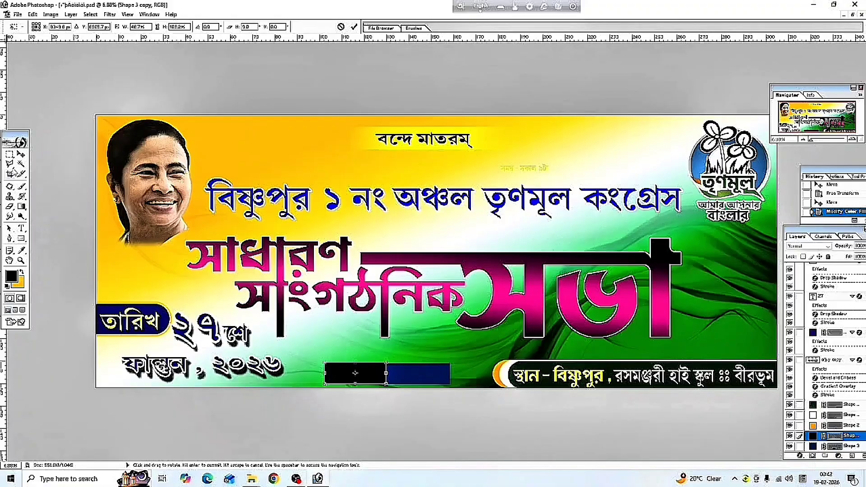
left_click(21, 154)
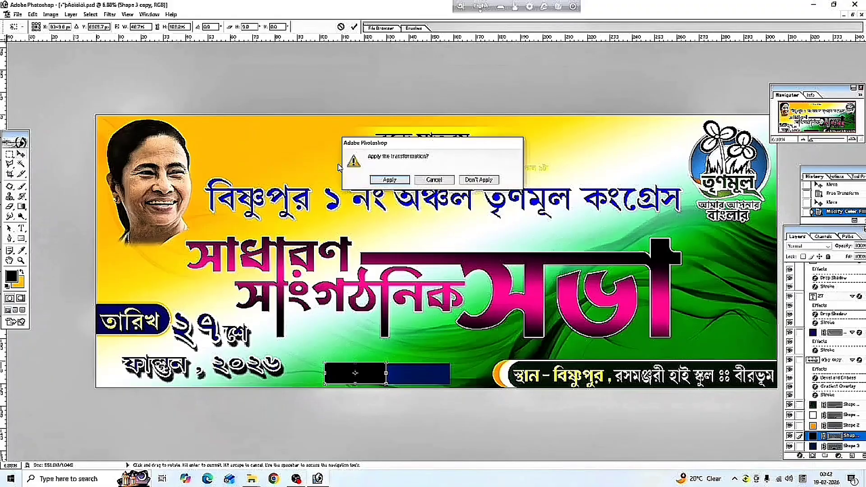
left_click(390, 180)
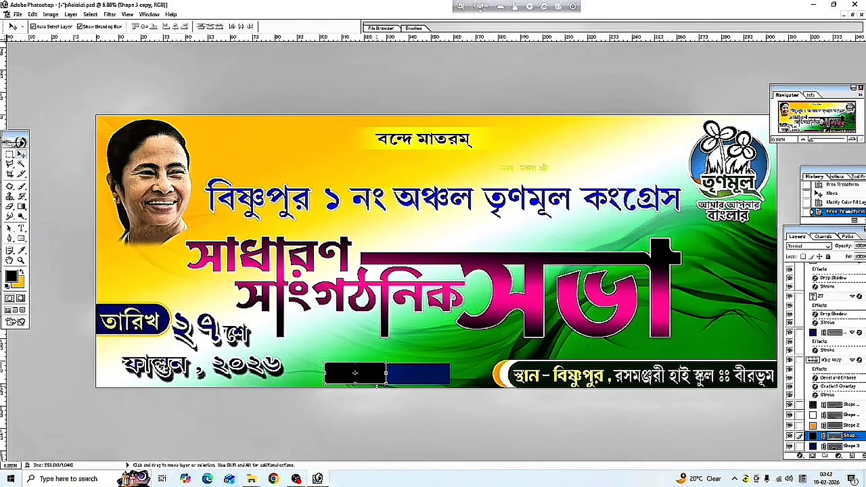
Fill the black left half of the bar with bright yellow (RGB 245, 255, 0) and nudge its right edge slightly left.
left_click(407, 377)
left_click(381, 377)
double_click(812, 436)
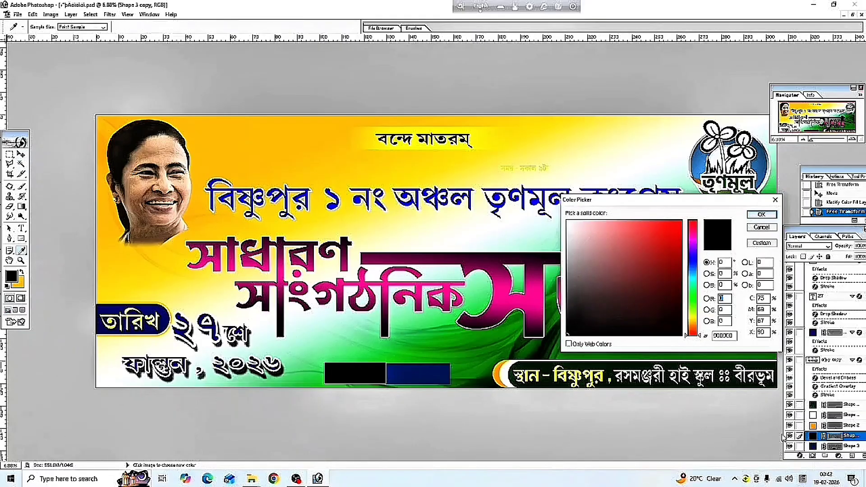
left_click(693, 316)
left_click(683, 220)
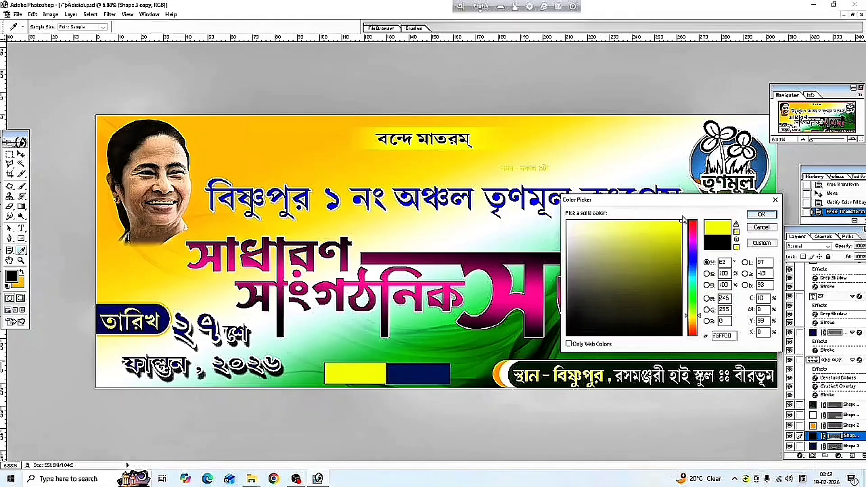
left_click(762, 214)
key("Left")
left_click_drag(389, 367, 388, 368)
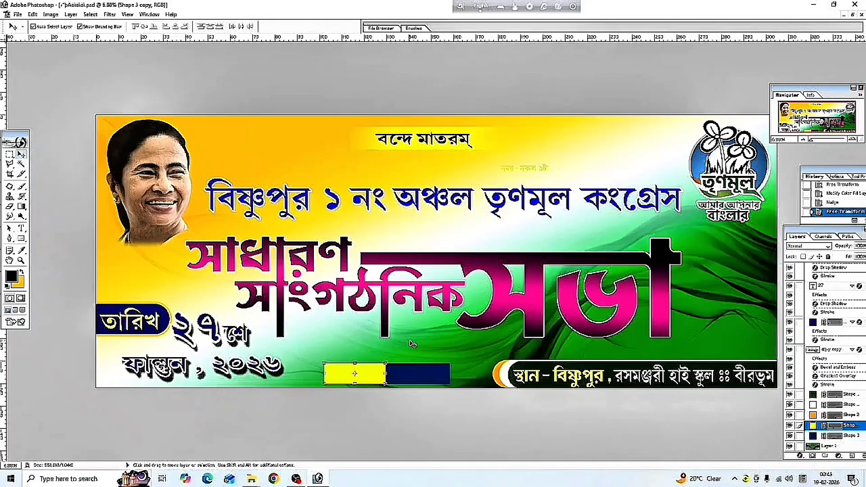
Move the small yellow "সময় - সকাল ৯টা" text from above the headline to just above the yellow and blue bar.
left_click(405, 357)
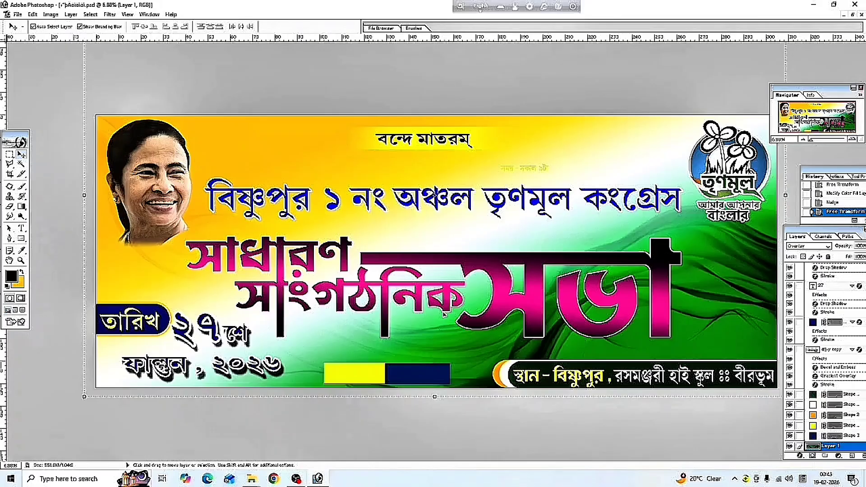
left_click(510, 167)
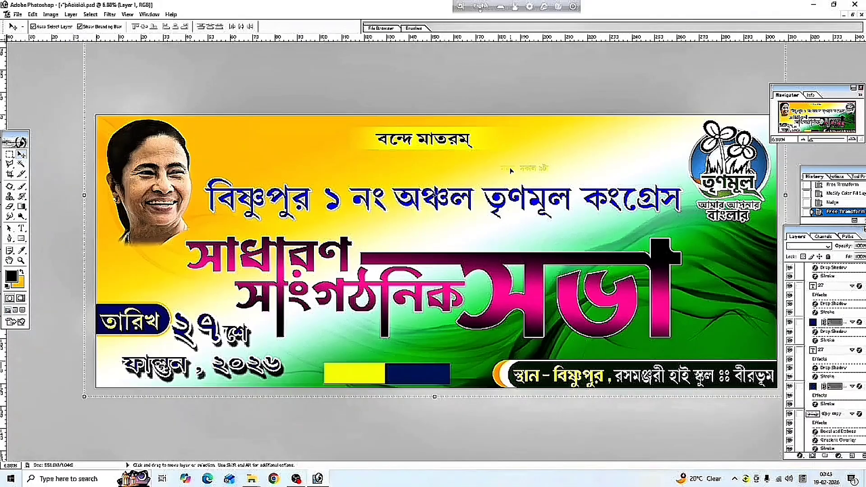
left_click_drag(510, 167, 403, 351)
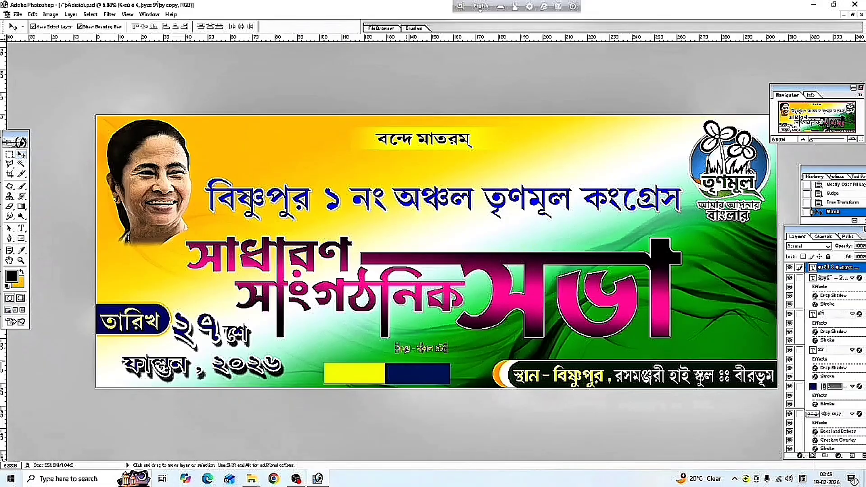
Delete "সময় -" from the small time text, leaving only "সকাল ৯টা", and return to the Move tool.
left_click(23, 229)
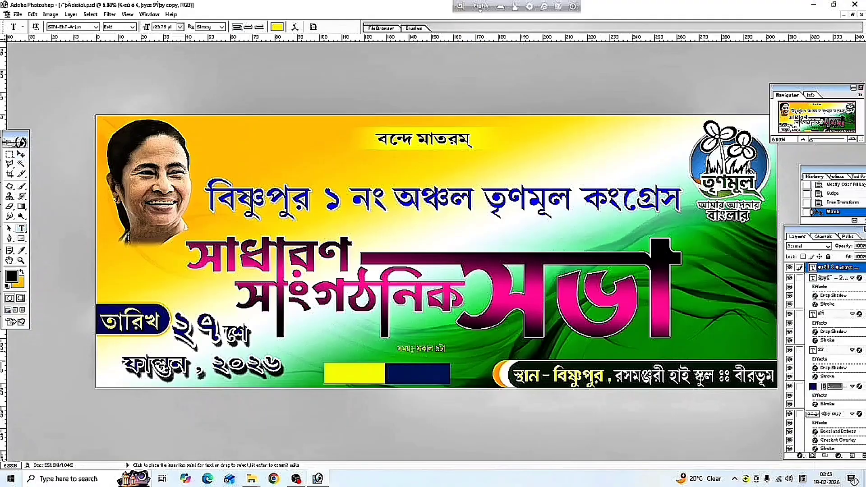
left_click_drag(417, 349, 391, 350)
key("Delete")
key("Delete")
key("Delete")
key("Delete")
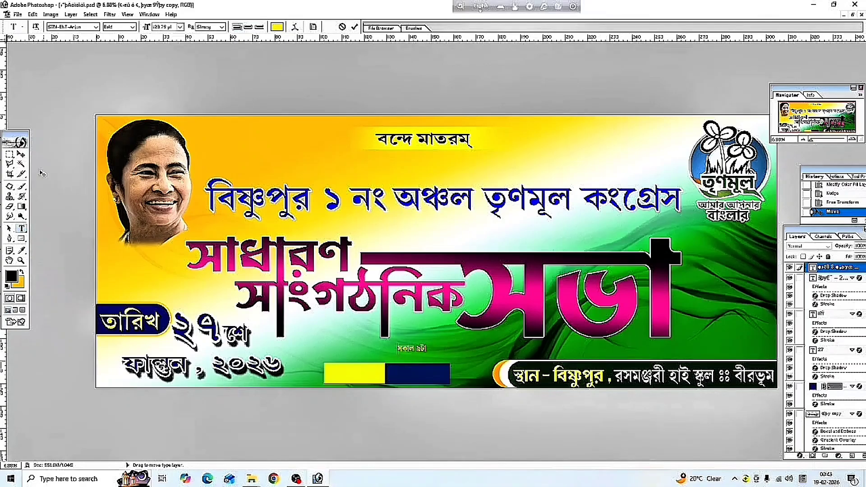
left_click(21, 154)
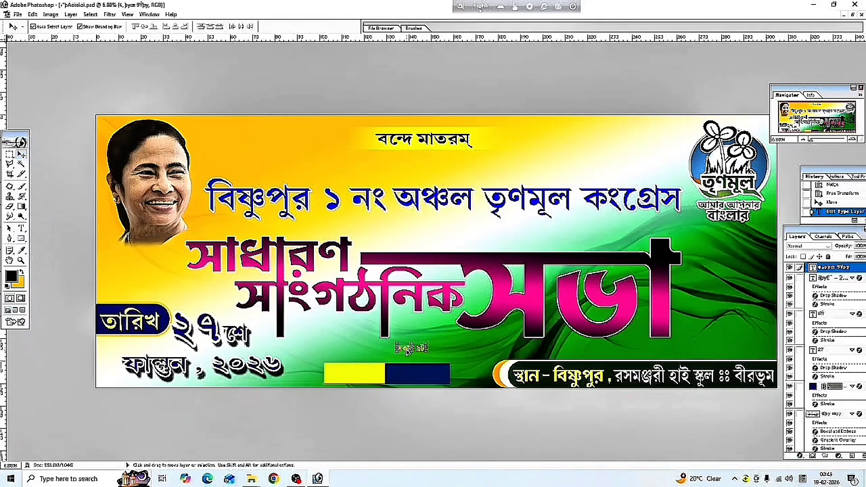
Move the "সকাল ৯টা" text onto the dark blue half of the bar, enlarge it to fill that half, and apply the transformation.
left_click_drag(421, 351, 450, 383)
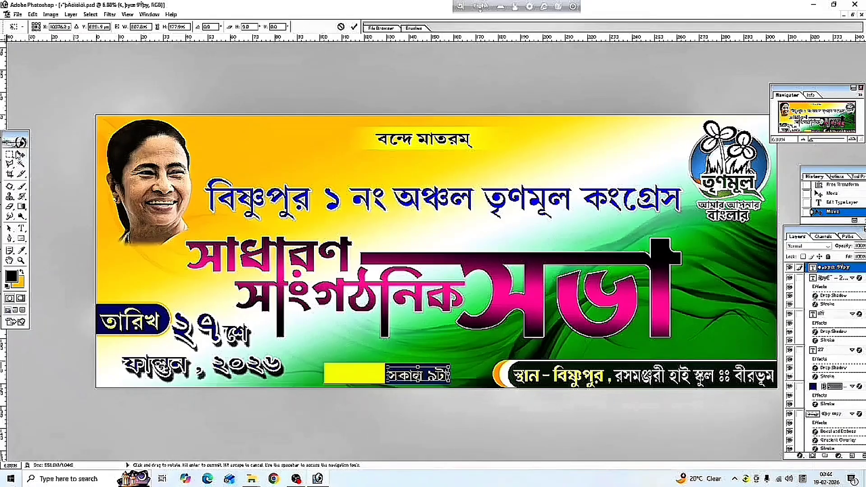
left_click(18, 155)
key("Return")
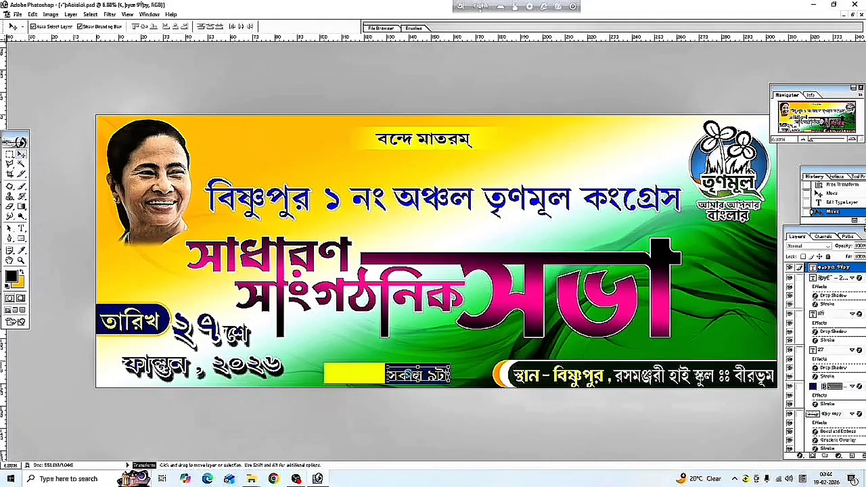
key("Return")
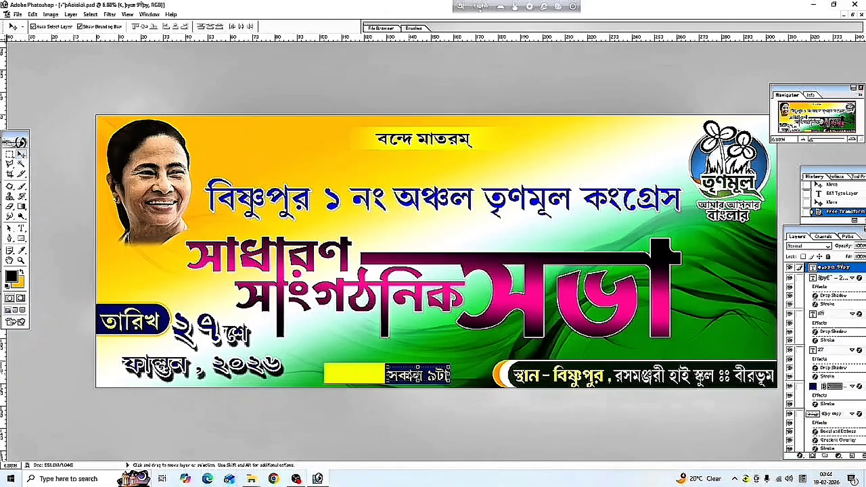
Duplicate the "সকাল ৯টা" text just above the bar and replace the copy's wording with "সময় -".
left_click_drag(421, 373, 419, 352)
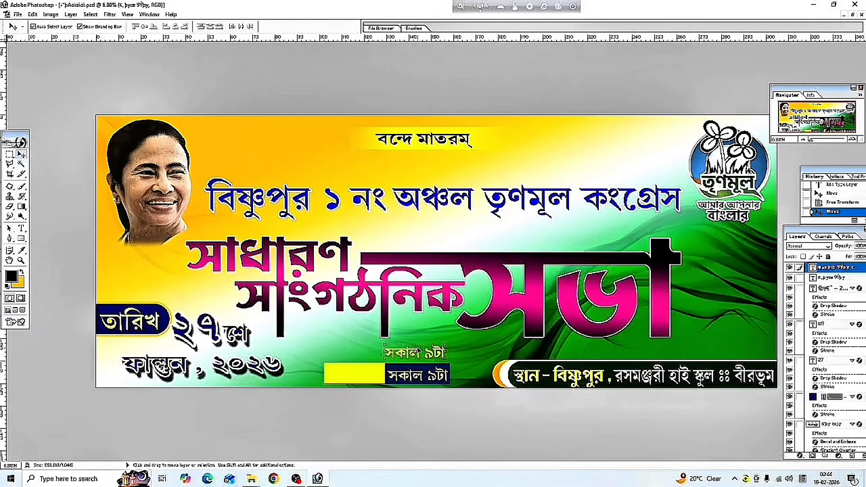
left_click(22, 228)
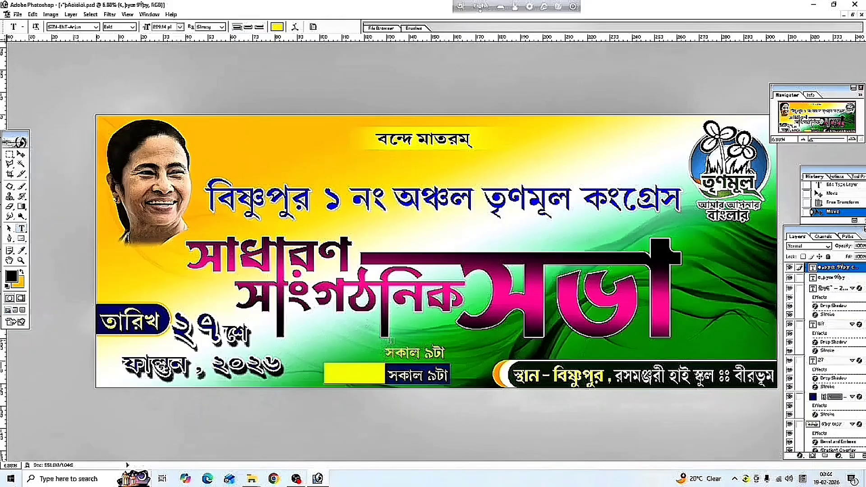
left_click_drag(447, 353, 379, 352)
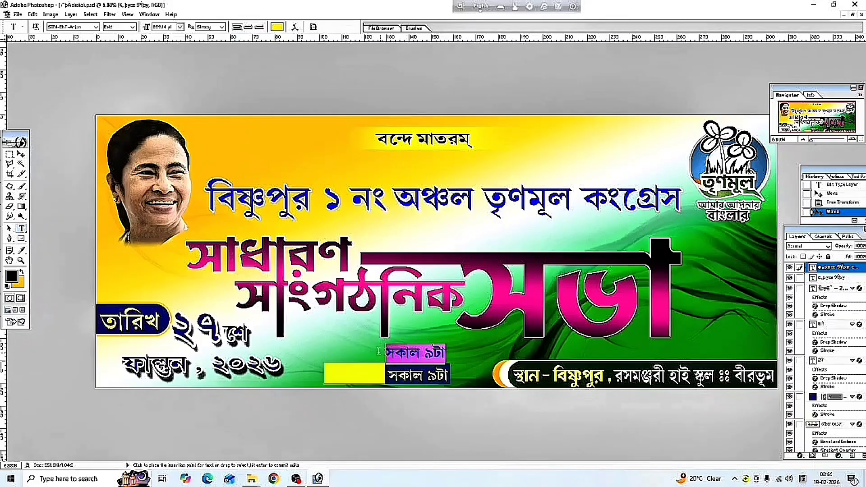
type("সময় -")
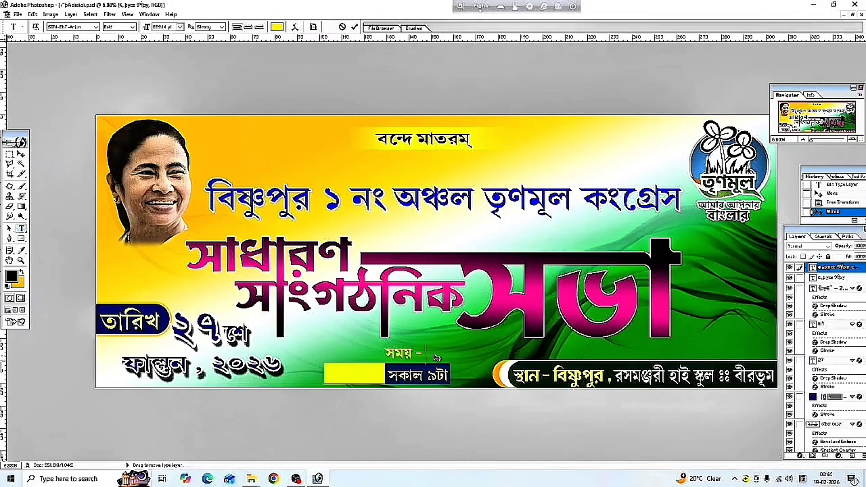
Recolor the small "সময় -" text with the dark blue sampled from the time bar, and return to the Move tool.
left_click_drag(420, 351, 385, 352)
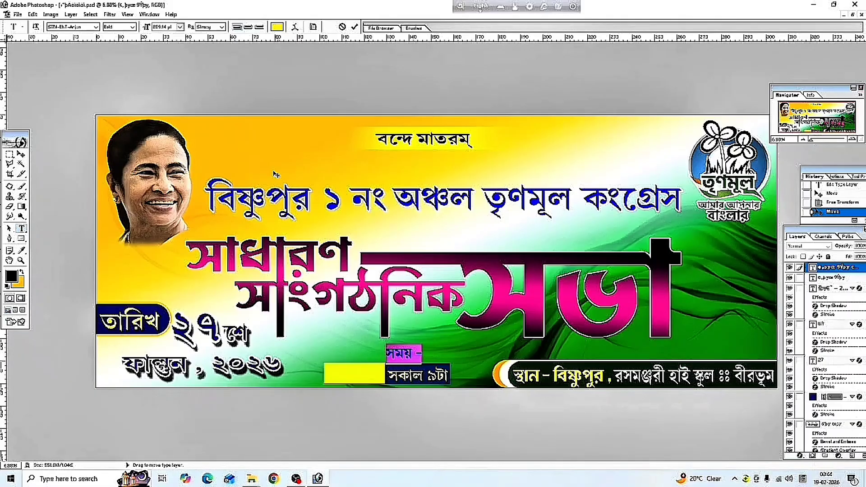
left_click(276, 27)
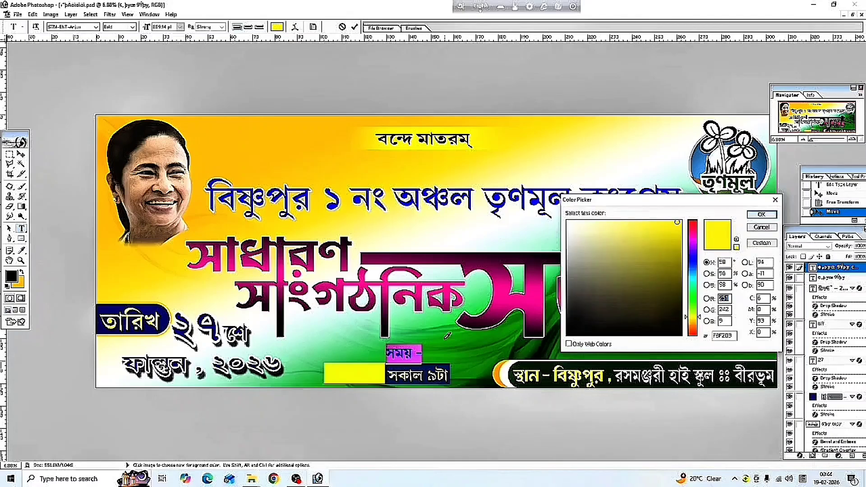
left_click(426, 367)
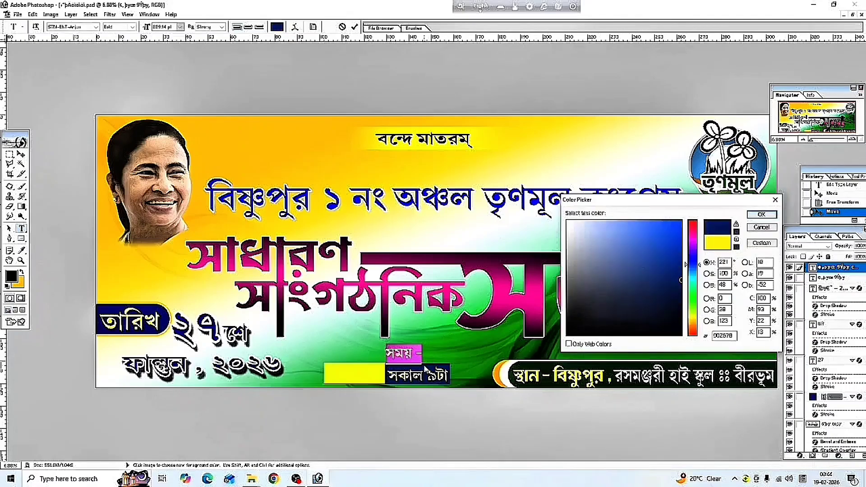
left_click(761, 214)
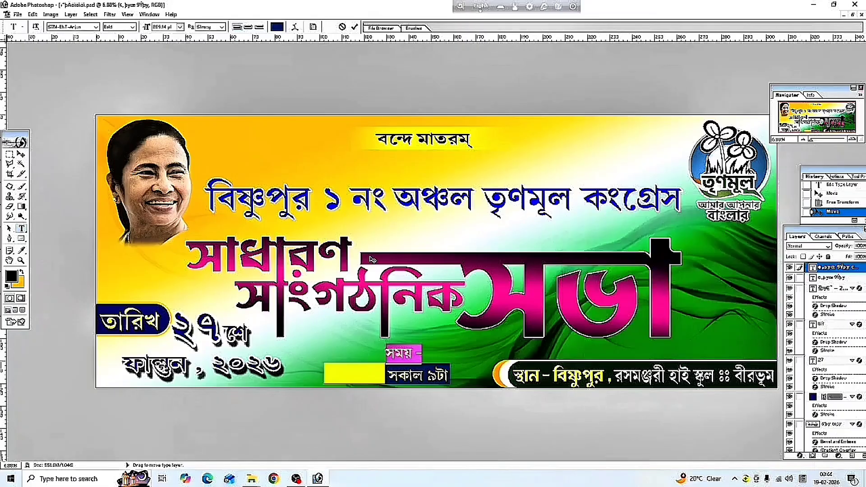
left_click(21, 154)
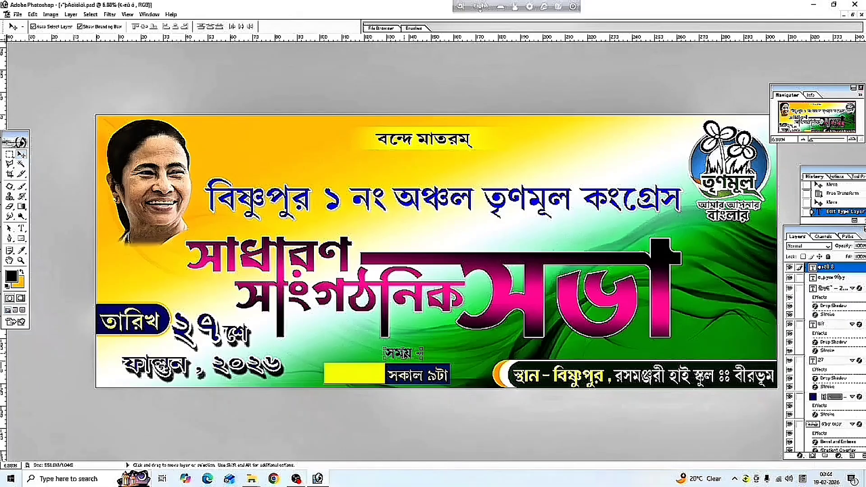
Move the "সময় -" text onto the yellow half of the time bar, enlarge it, and apply the transformation.
left_click_drag(387, 360, 346, 381)
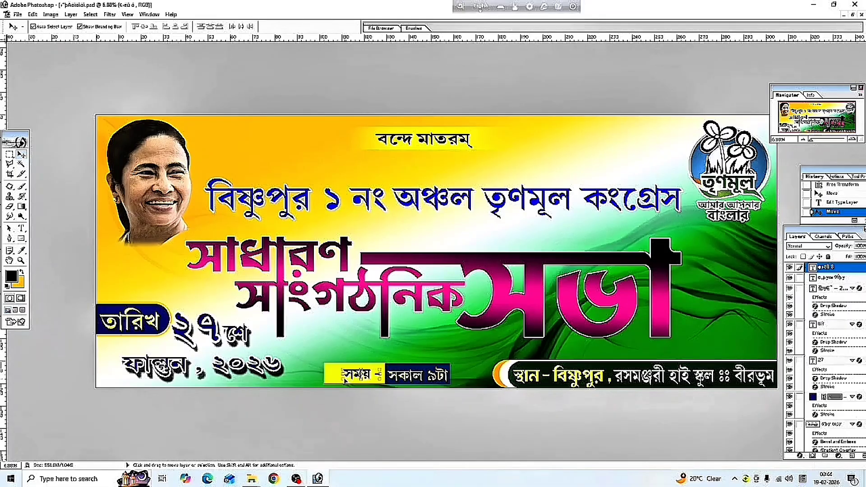
key("ctrl+t")
left_click(9, 229)
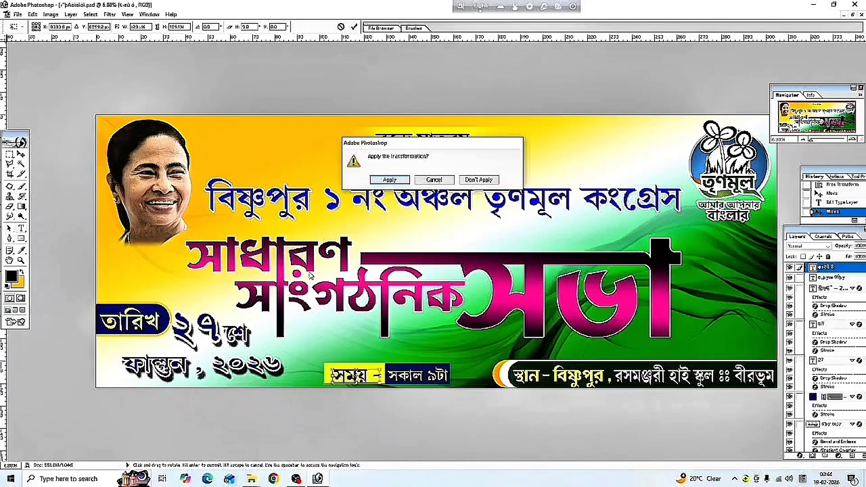
left_click(379, 179)
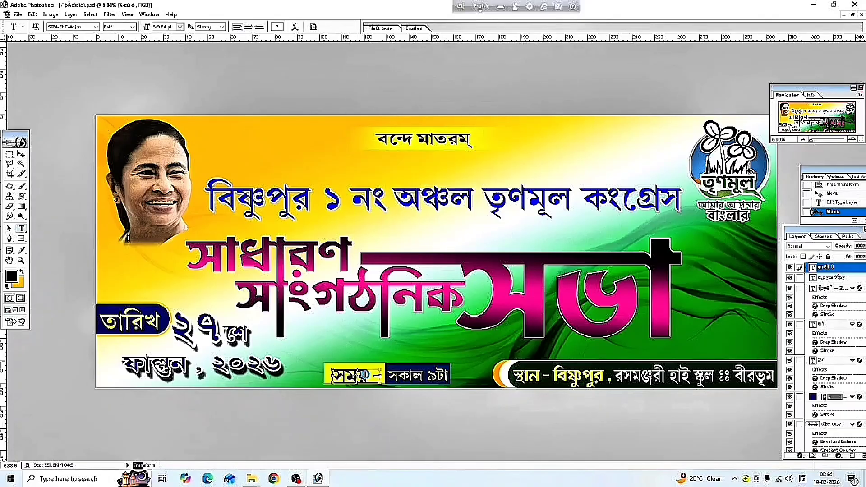
Change the "সময় -" text to a heavier STM-BNT font, fit it within the yellow half of the bar, and apply the transformation.
triple_click(357, 376)
left_click(96, 27)
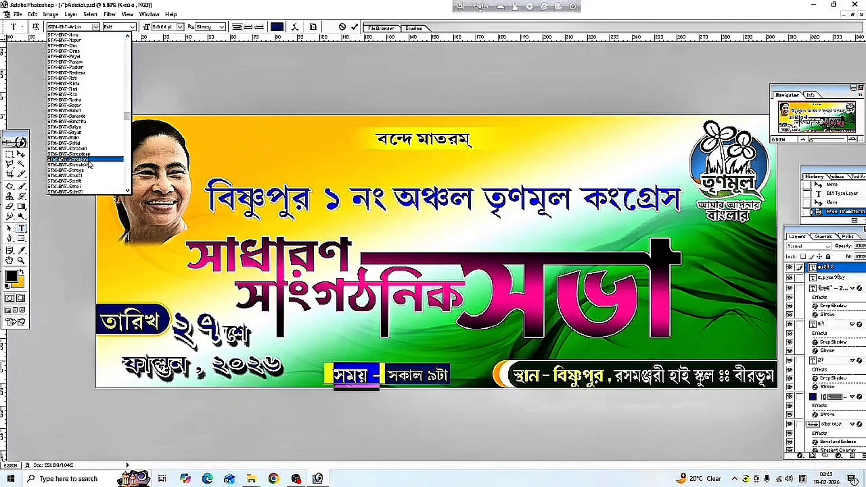
left_click(90, 164)
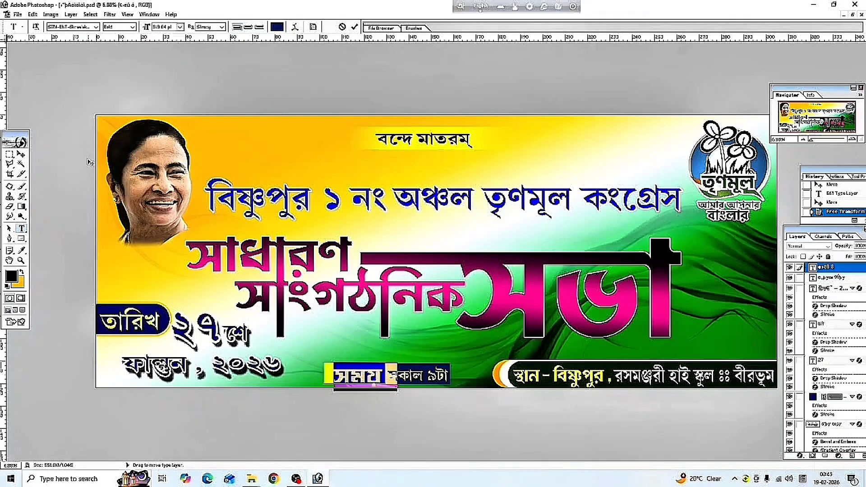
key("v")
left_click(379, 179)
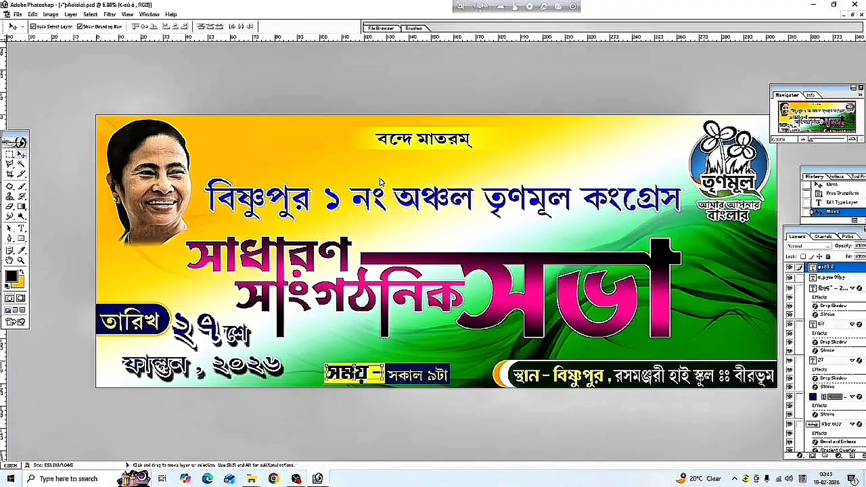
Shift the portrait slightly toward the banner's left edge, enlarge it a little, and apply the transformation.
left_click(134, 239)
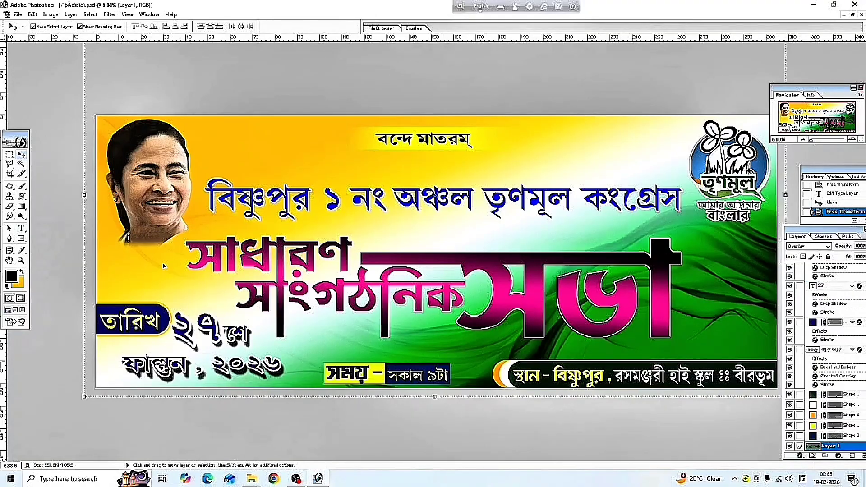
left_click(142, 192)
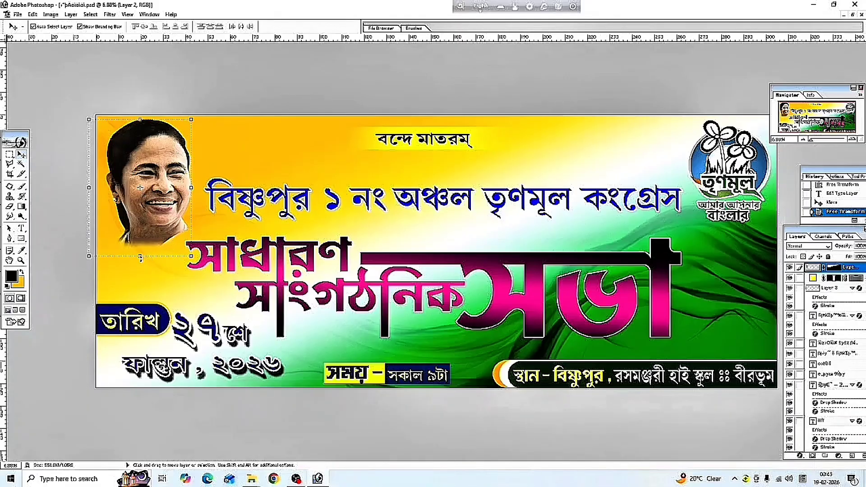
left_click_drag(145, 229, 139, 225)
key("ctrl+t")
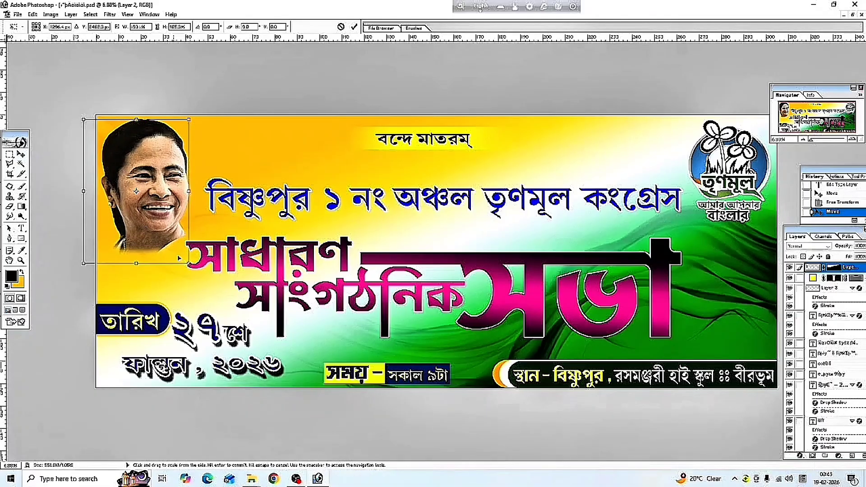
left_click(354, 27)
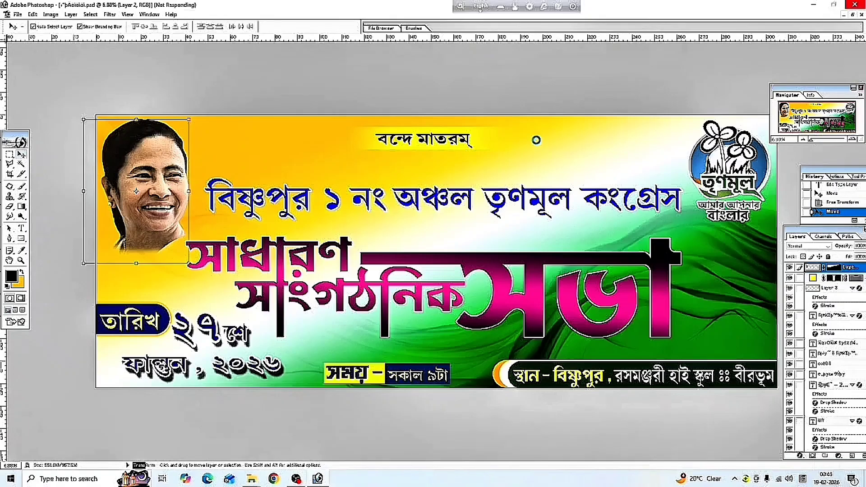